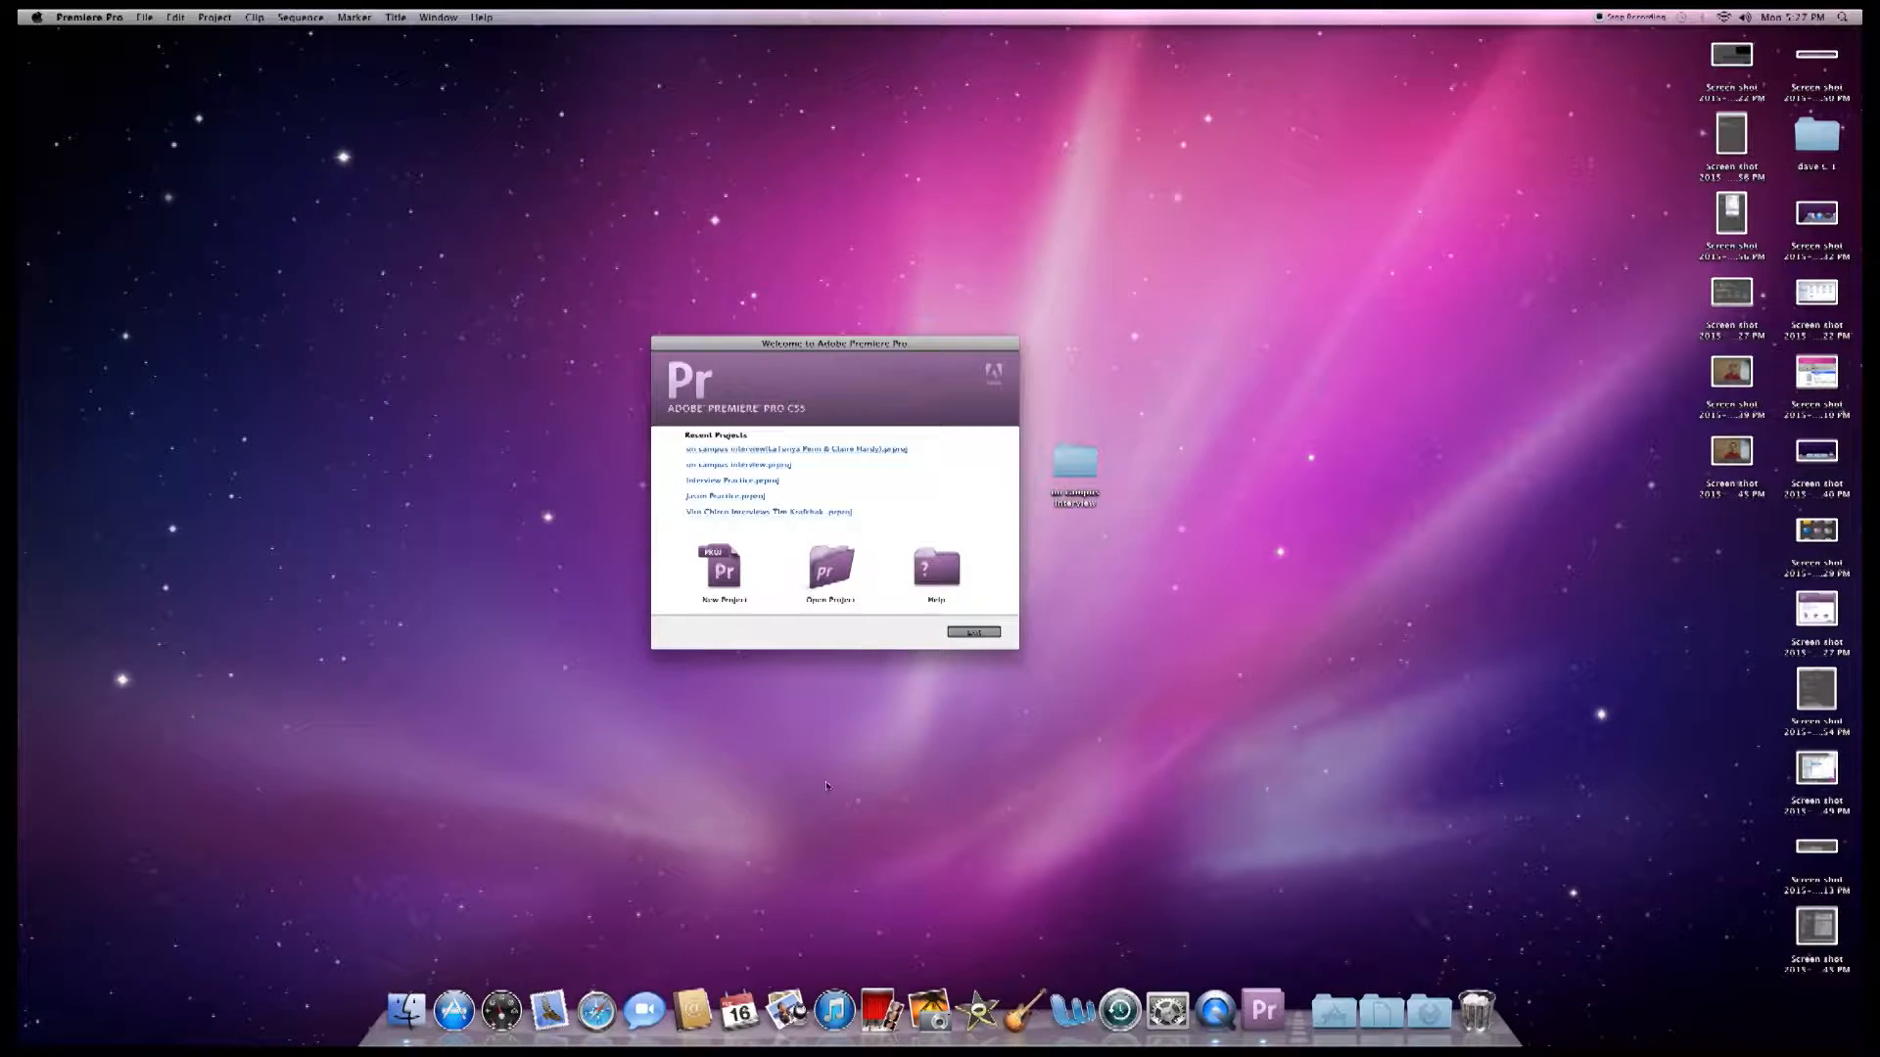
- Open the recent practice project and preview clips 00001.MTS, 00002.MTS and 00003.MTS in the Source monitor, ending on 00001.MTS
left_click(724, 498)
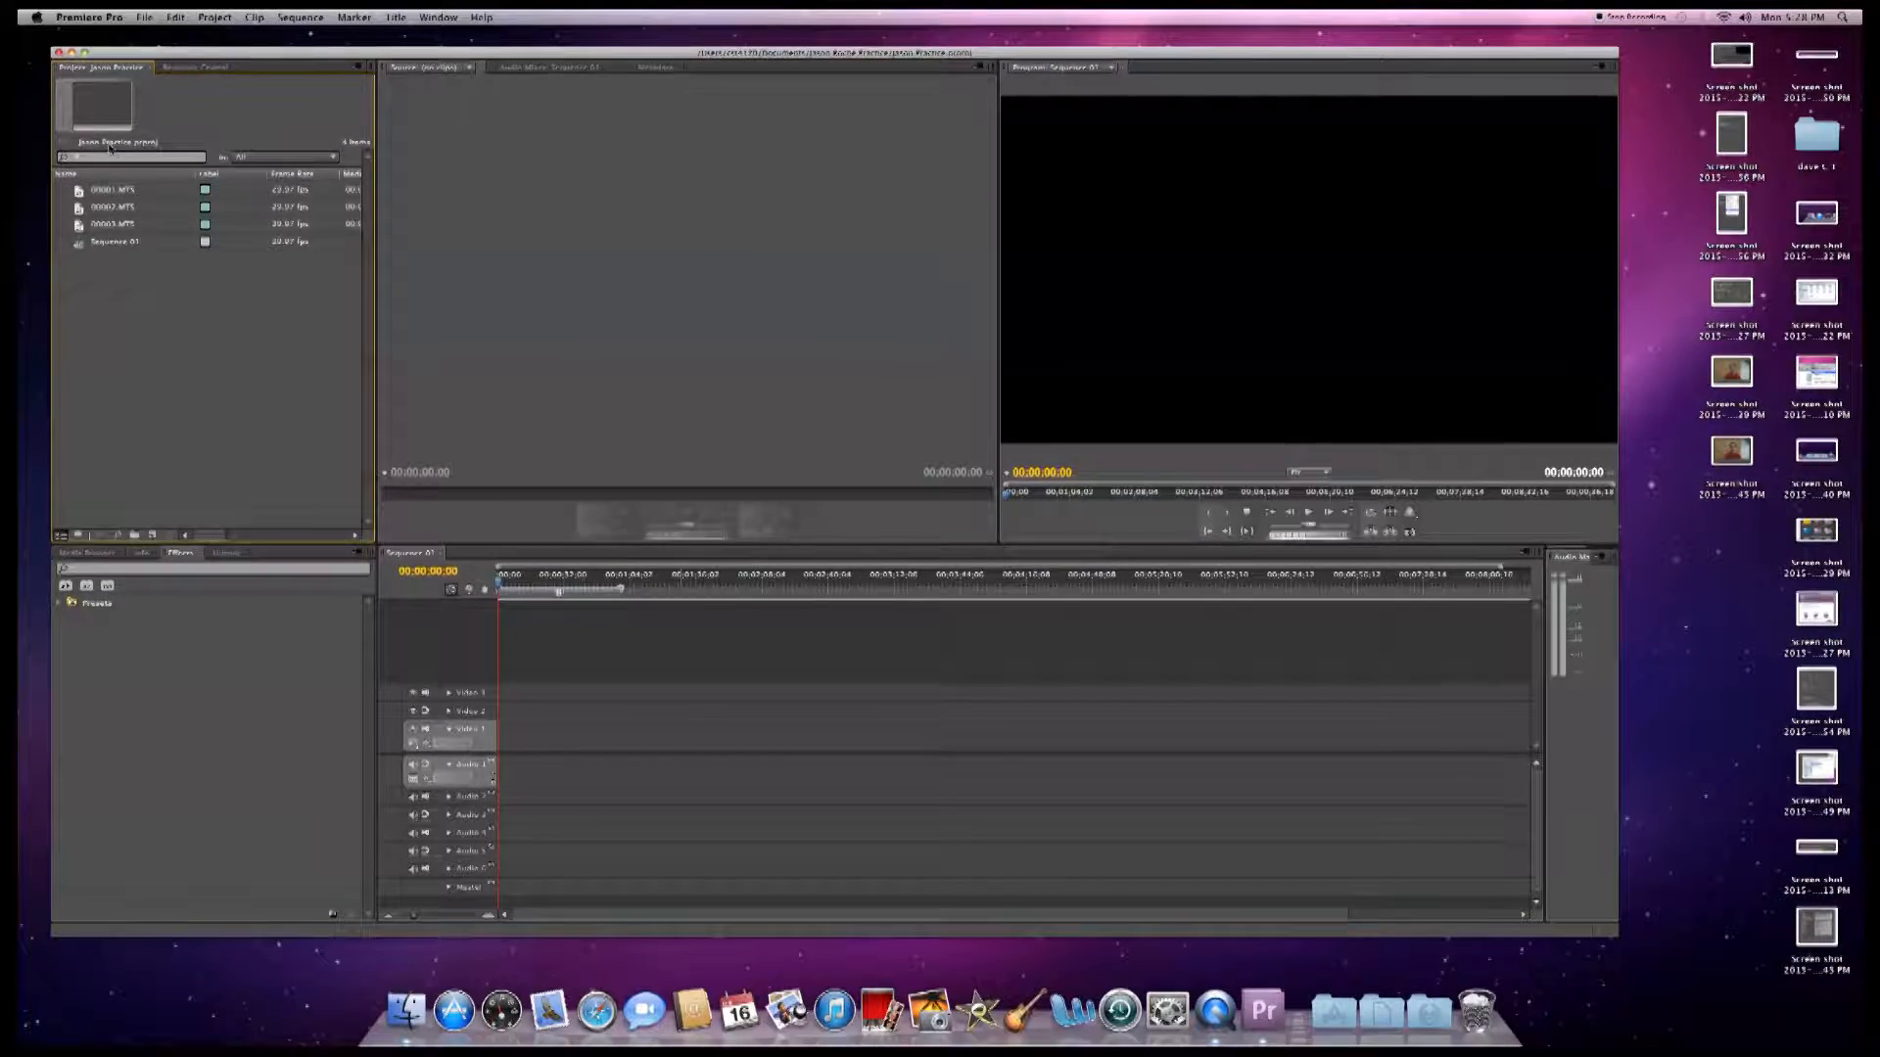
double_click(81, 192)
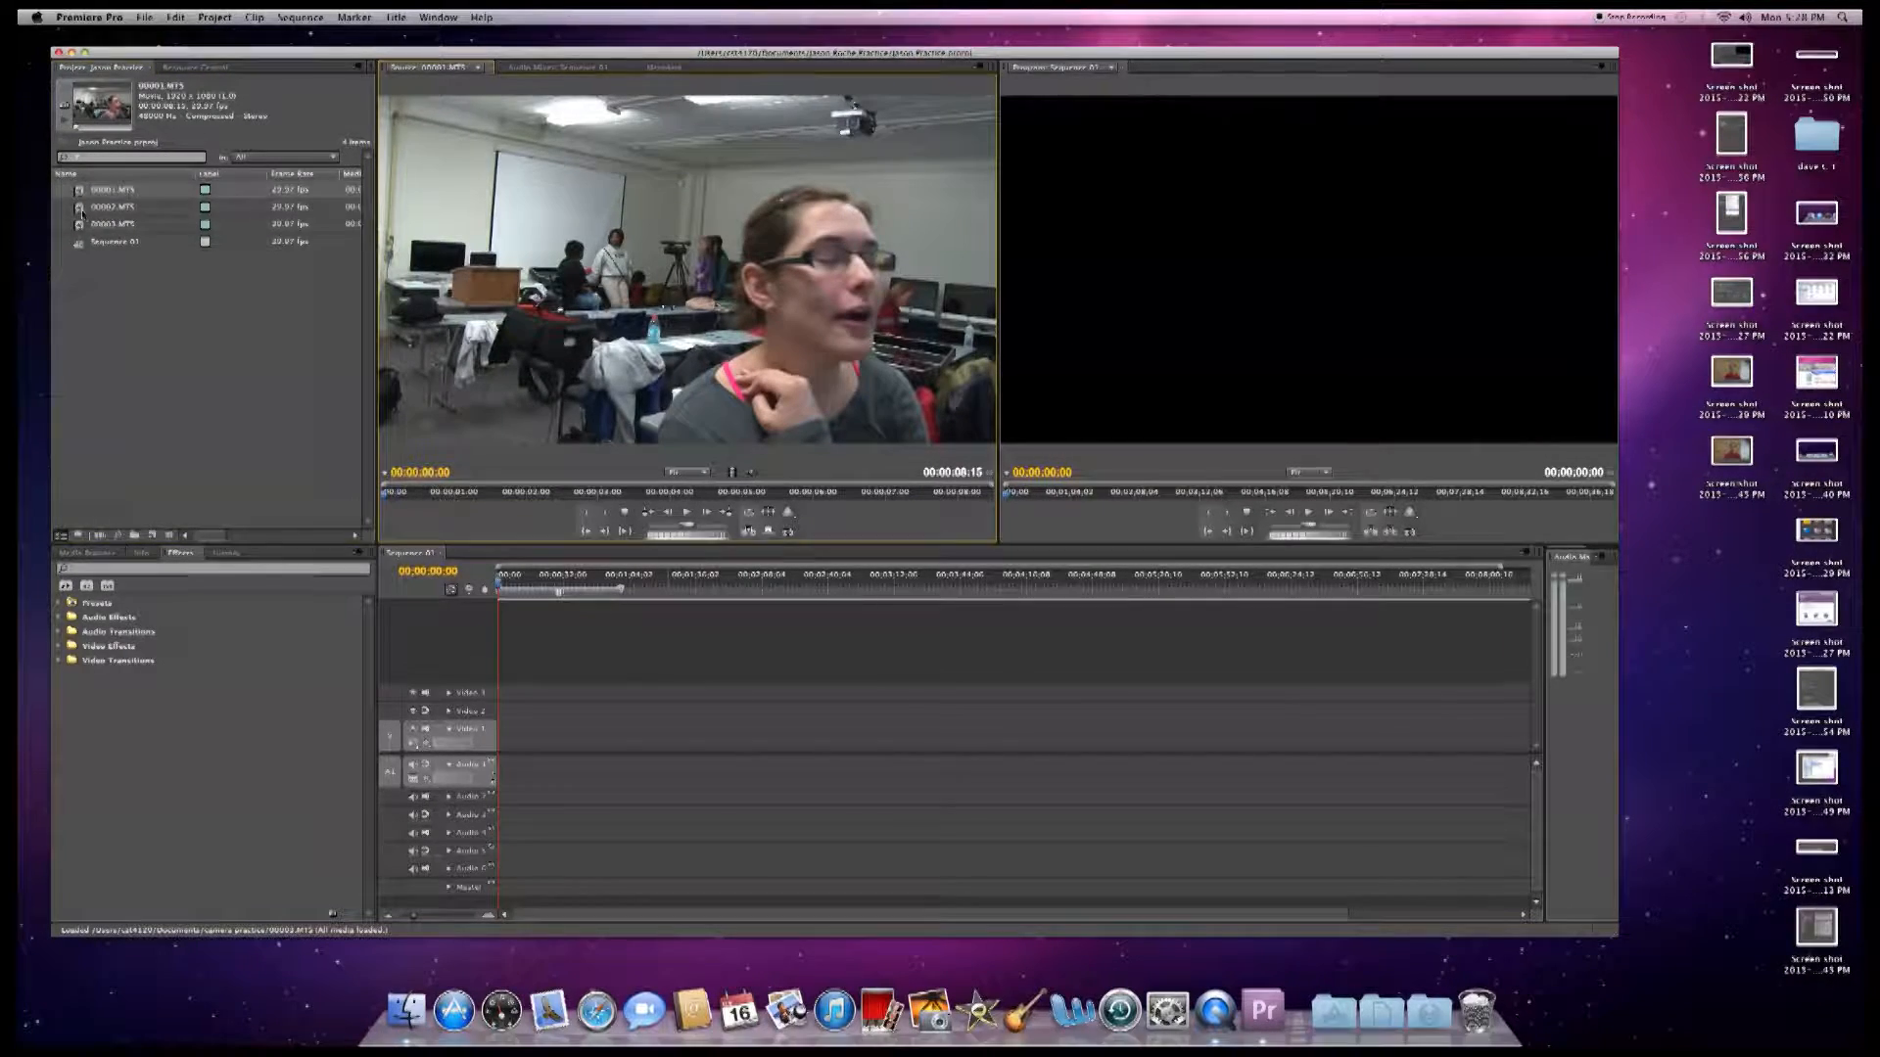
double_click(83, 210)
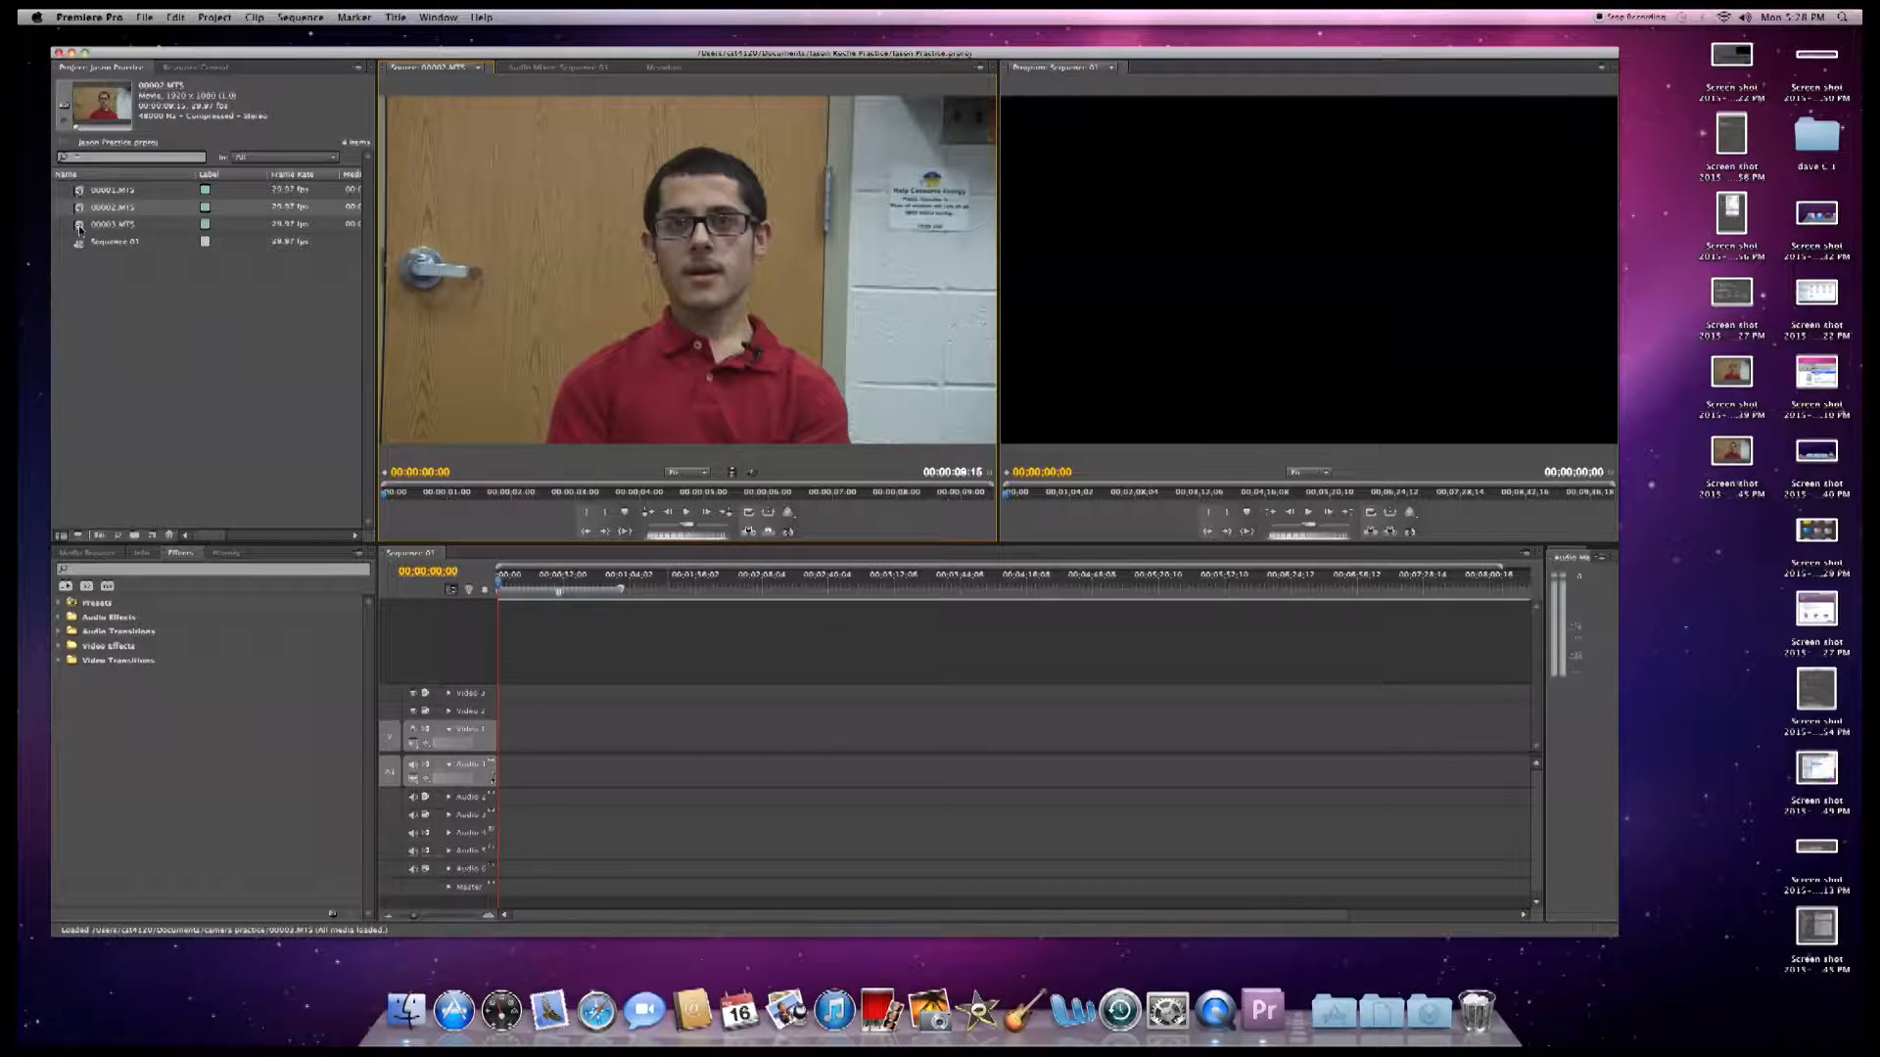
double_click(80, 226)
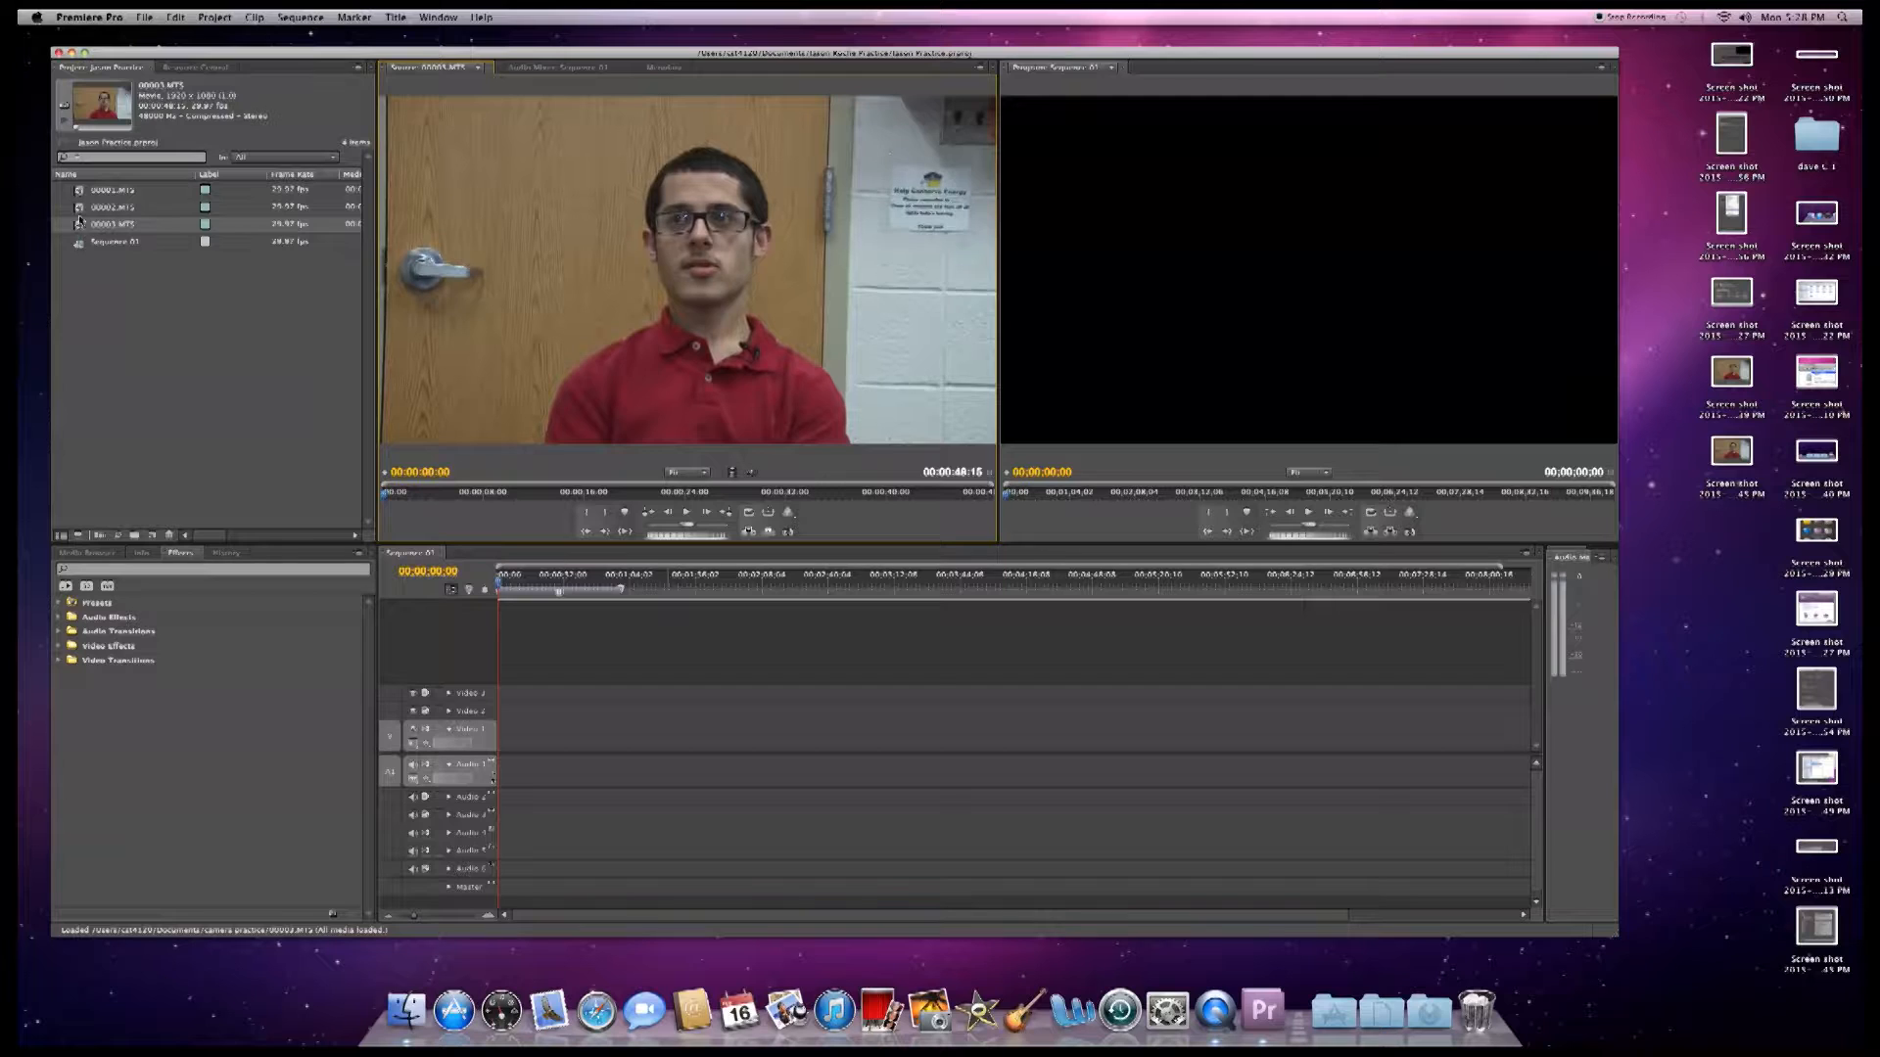
double_click(78, 207)
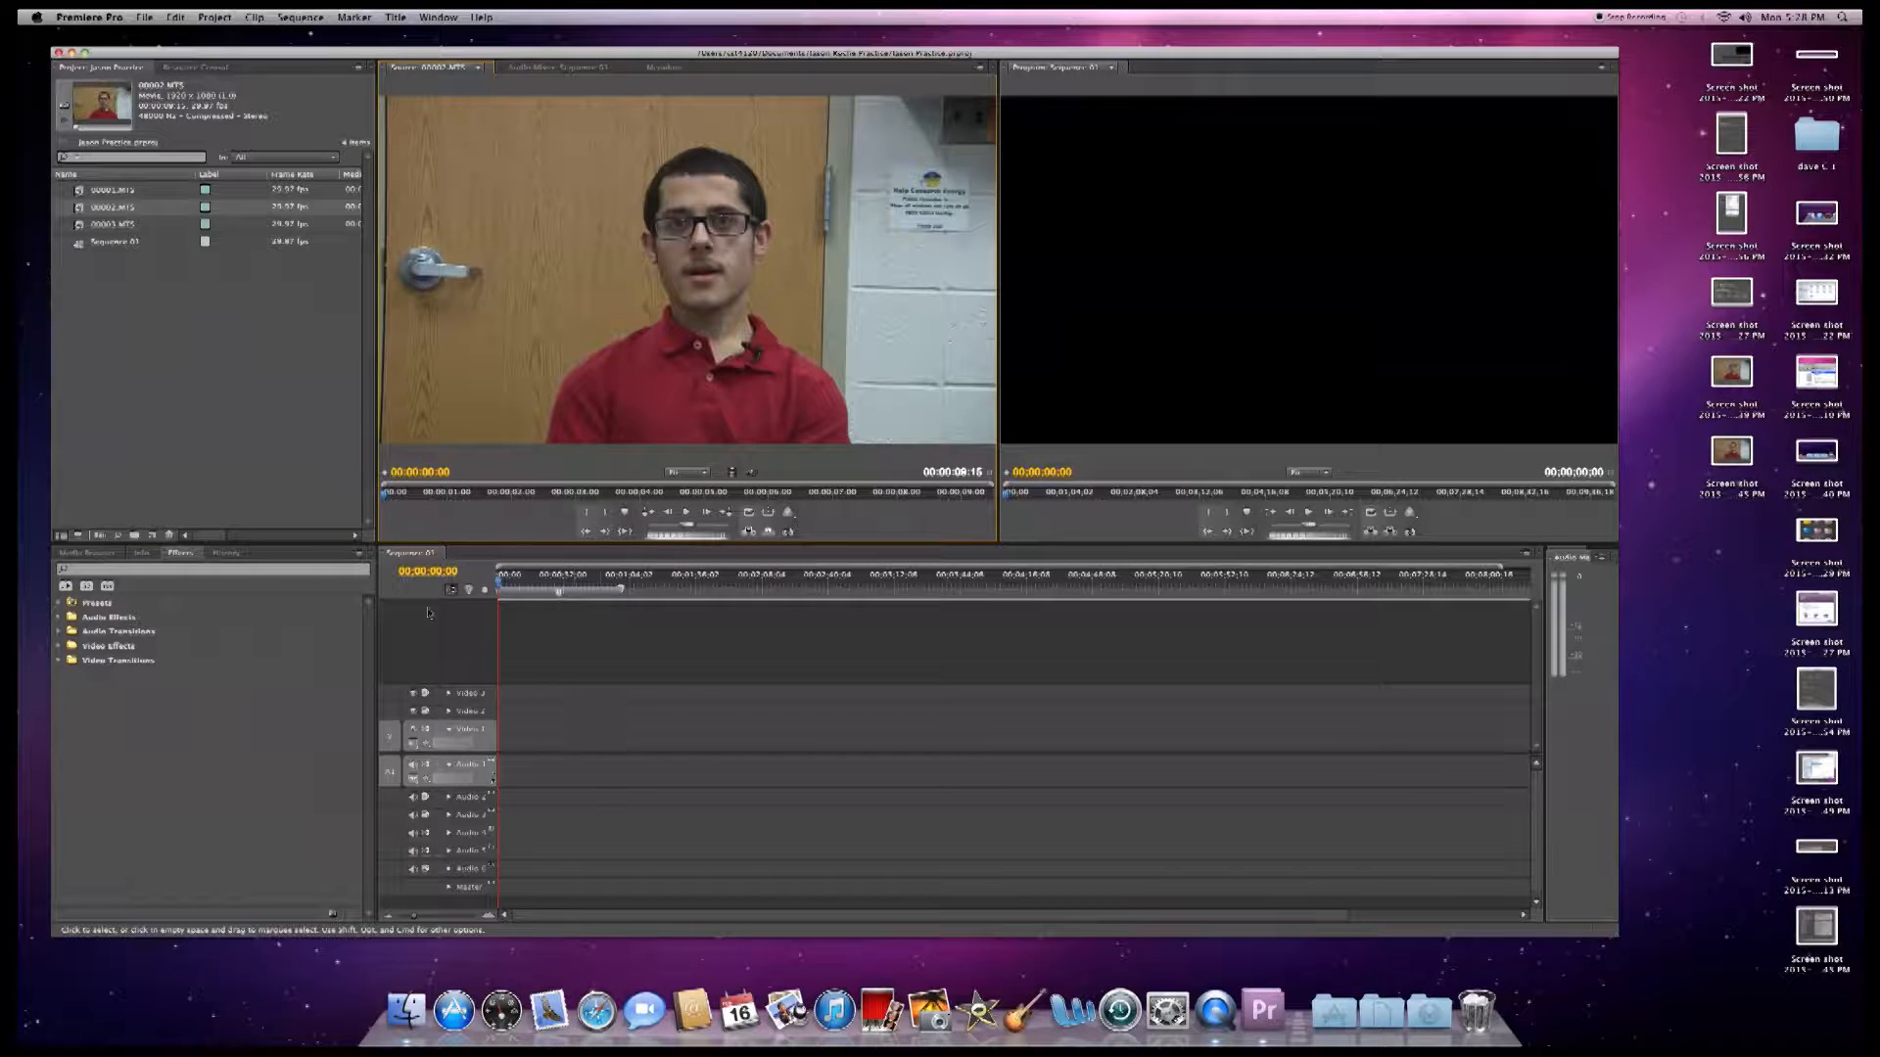
double_click(79, 190)
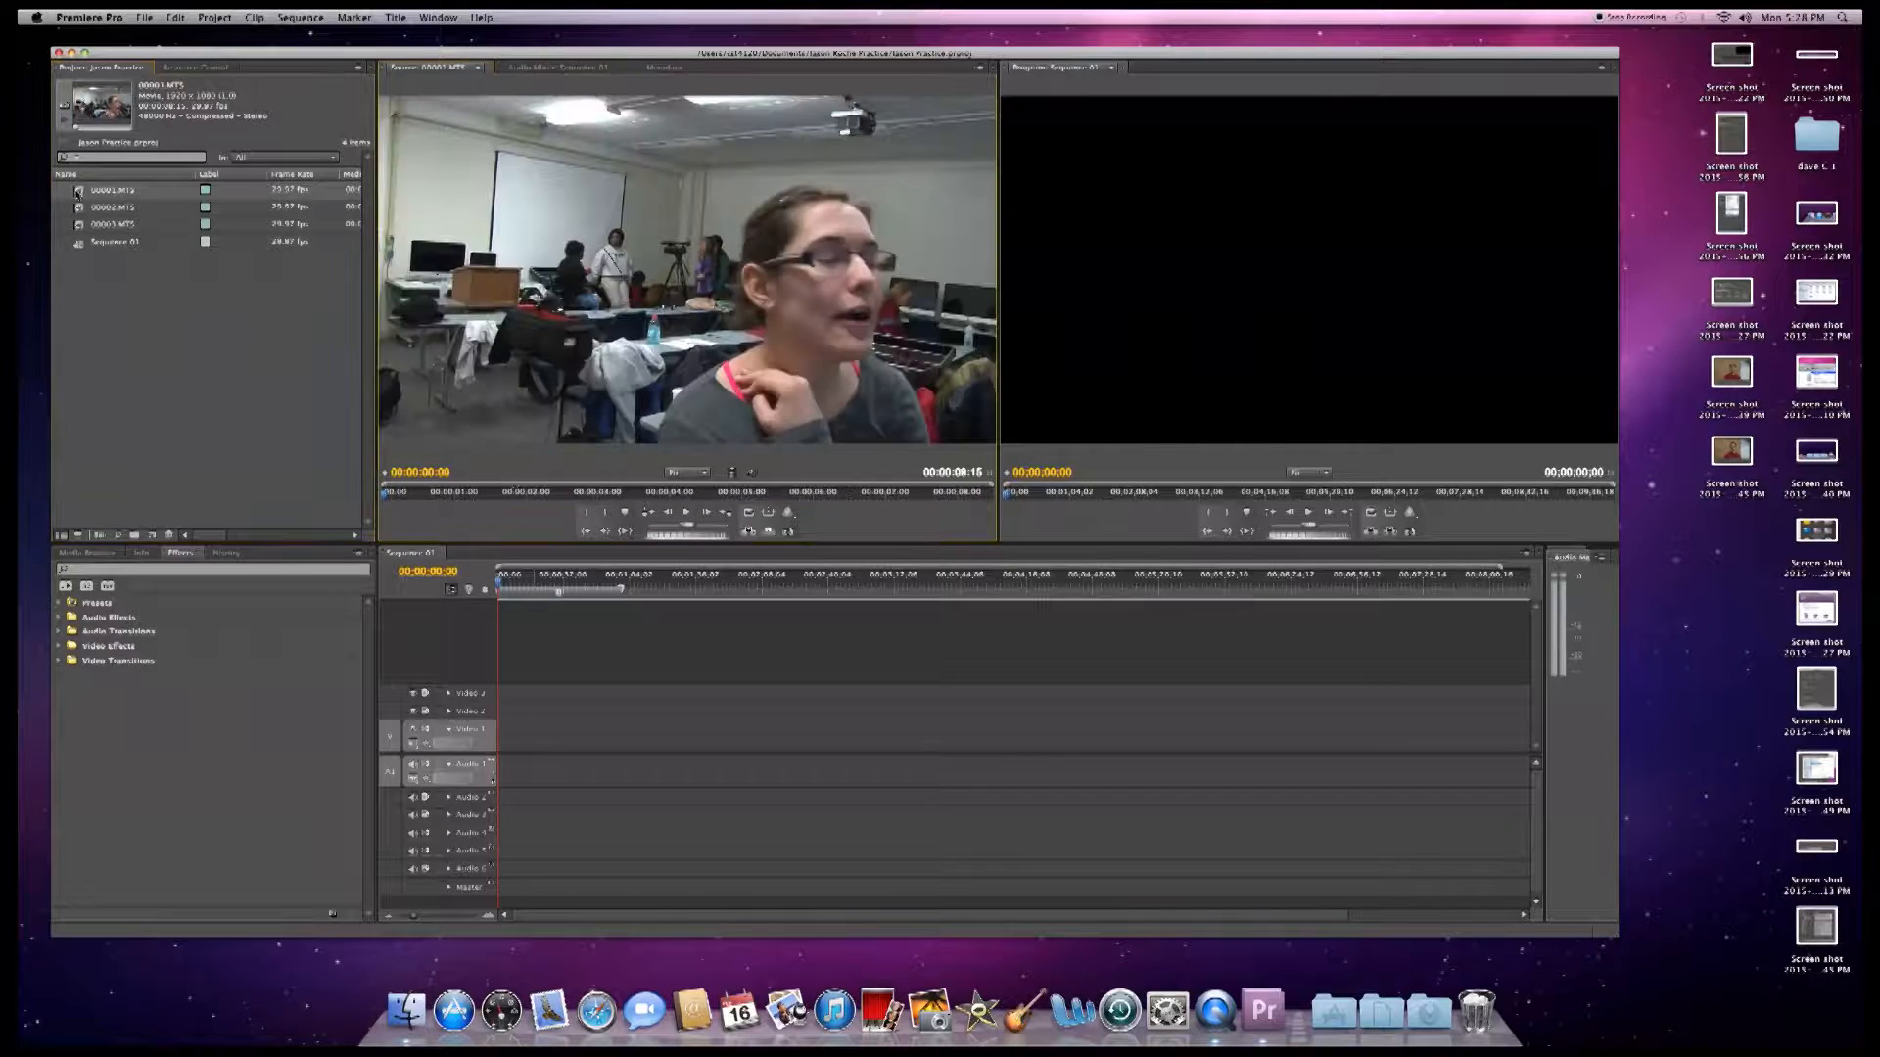
- Mark 00001.MTS from 00;00;04;21 to 00;00;06;25, insert that range into Sequence 01, and play it back
left_click_drag(456, 494, 722, 529)
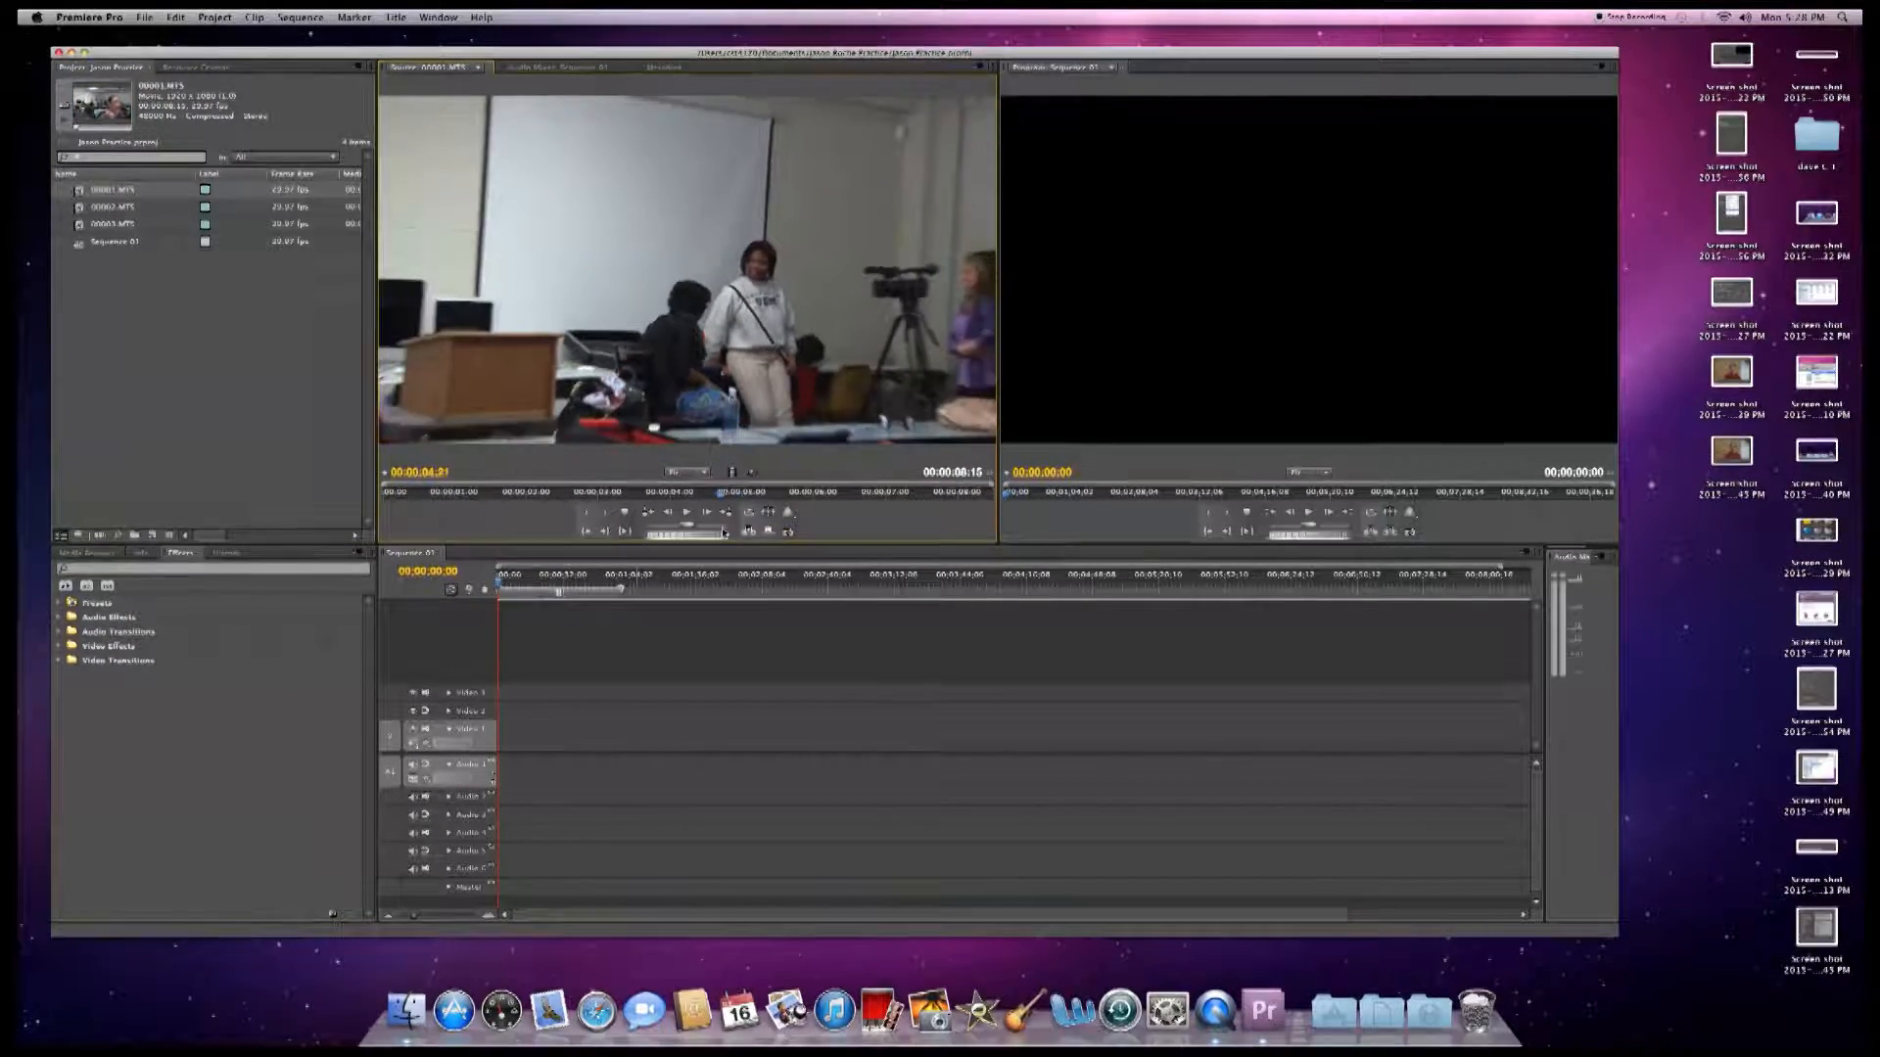
left_click(588, 509)
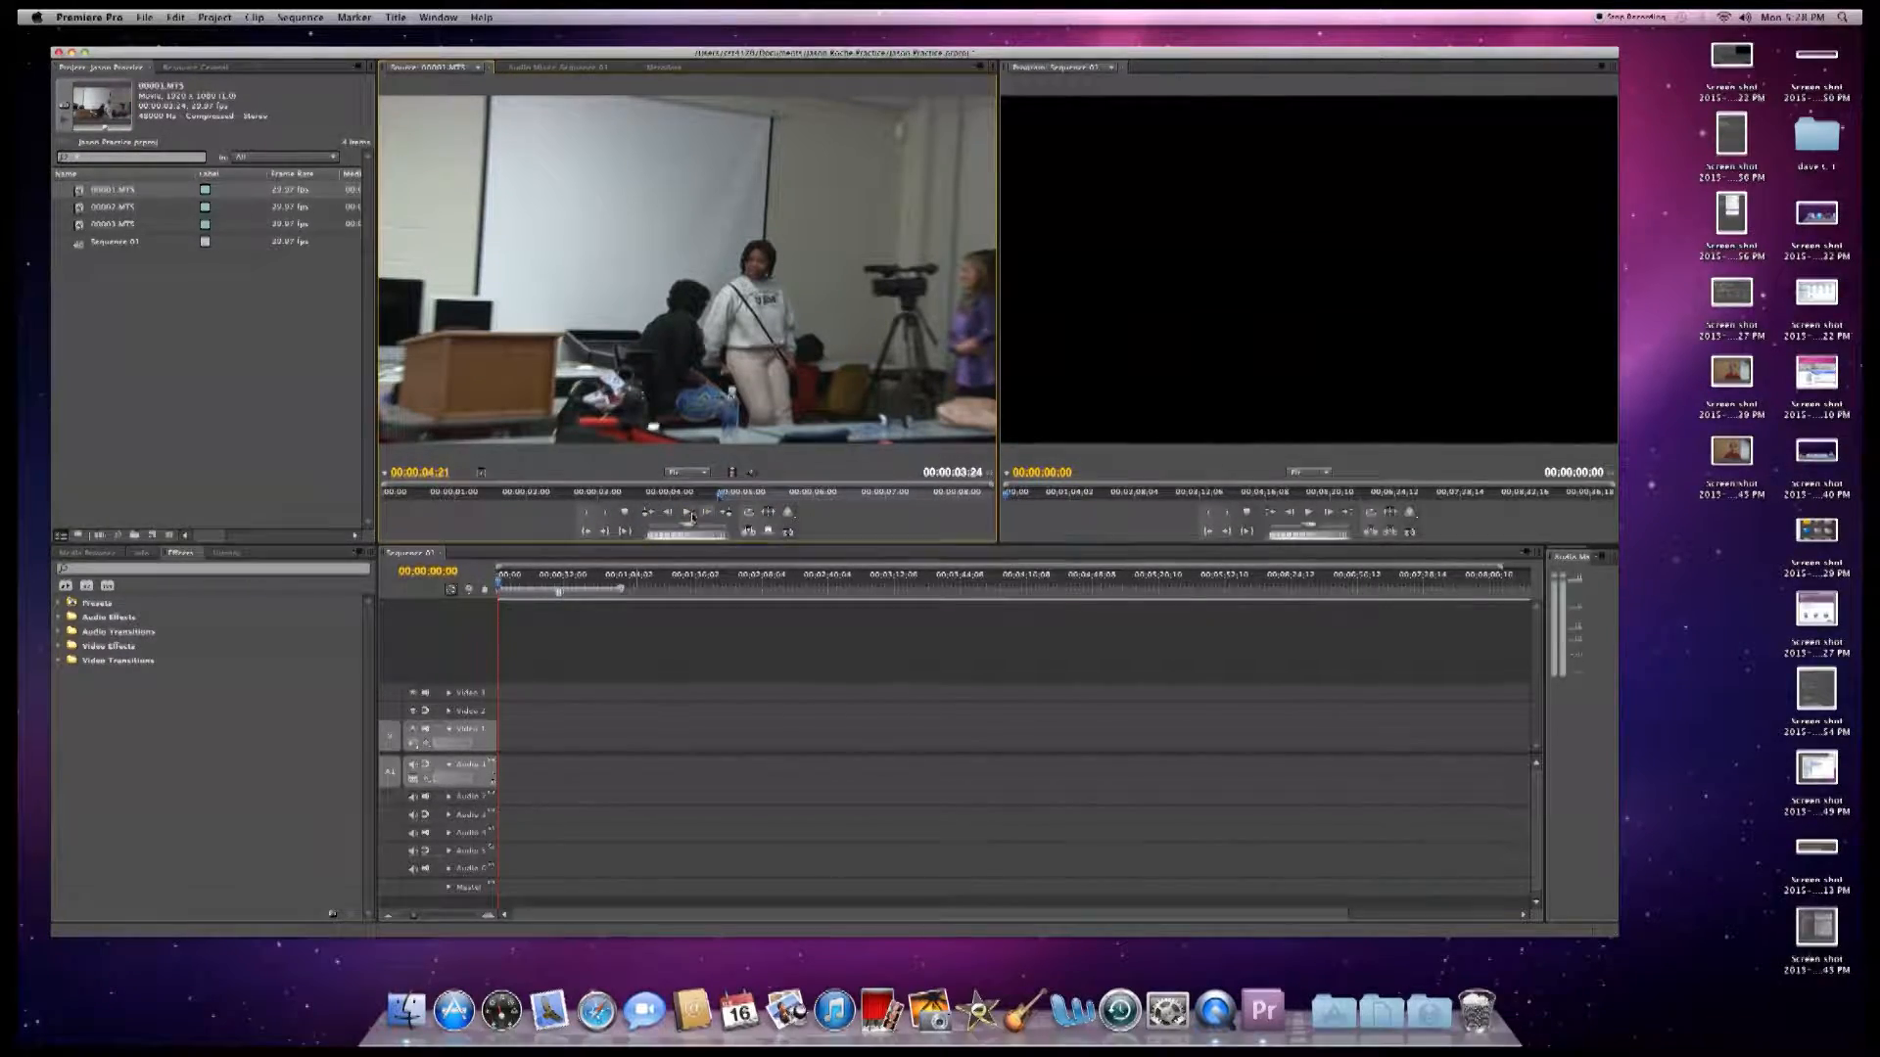
left_click_drag(723, 494, 877, 526)
left_click(606, 513)
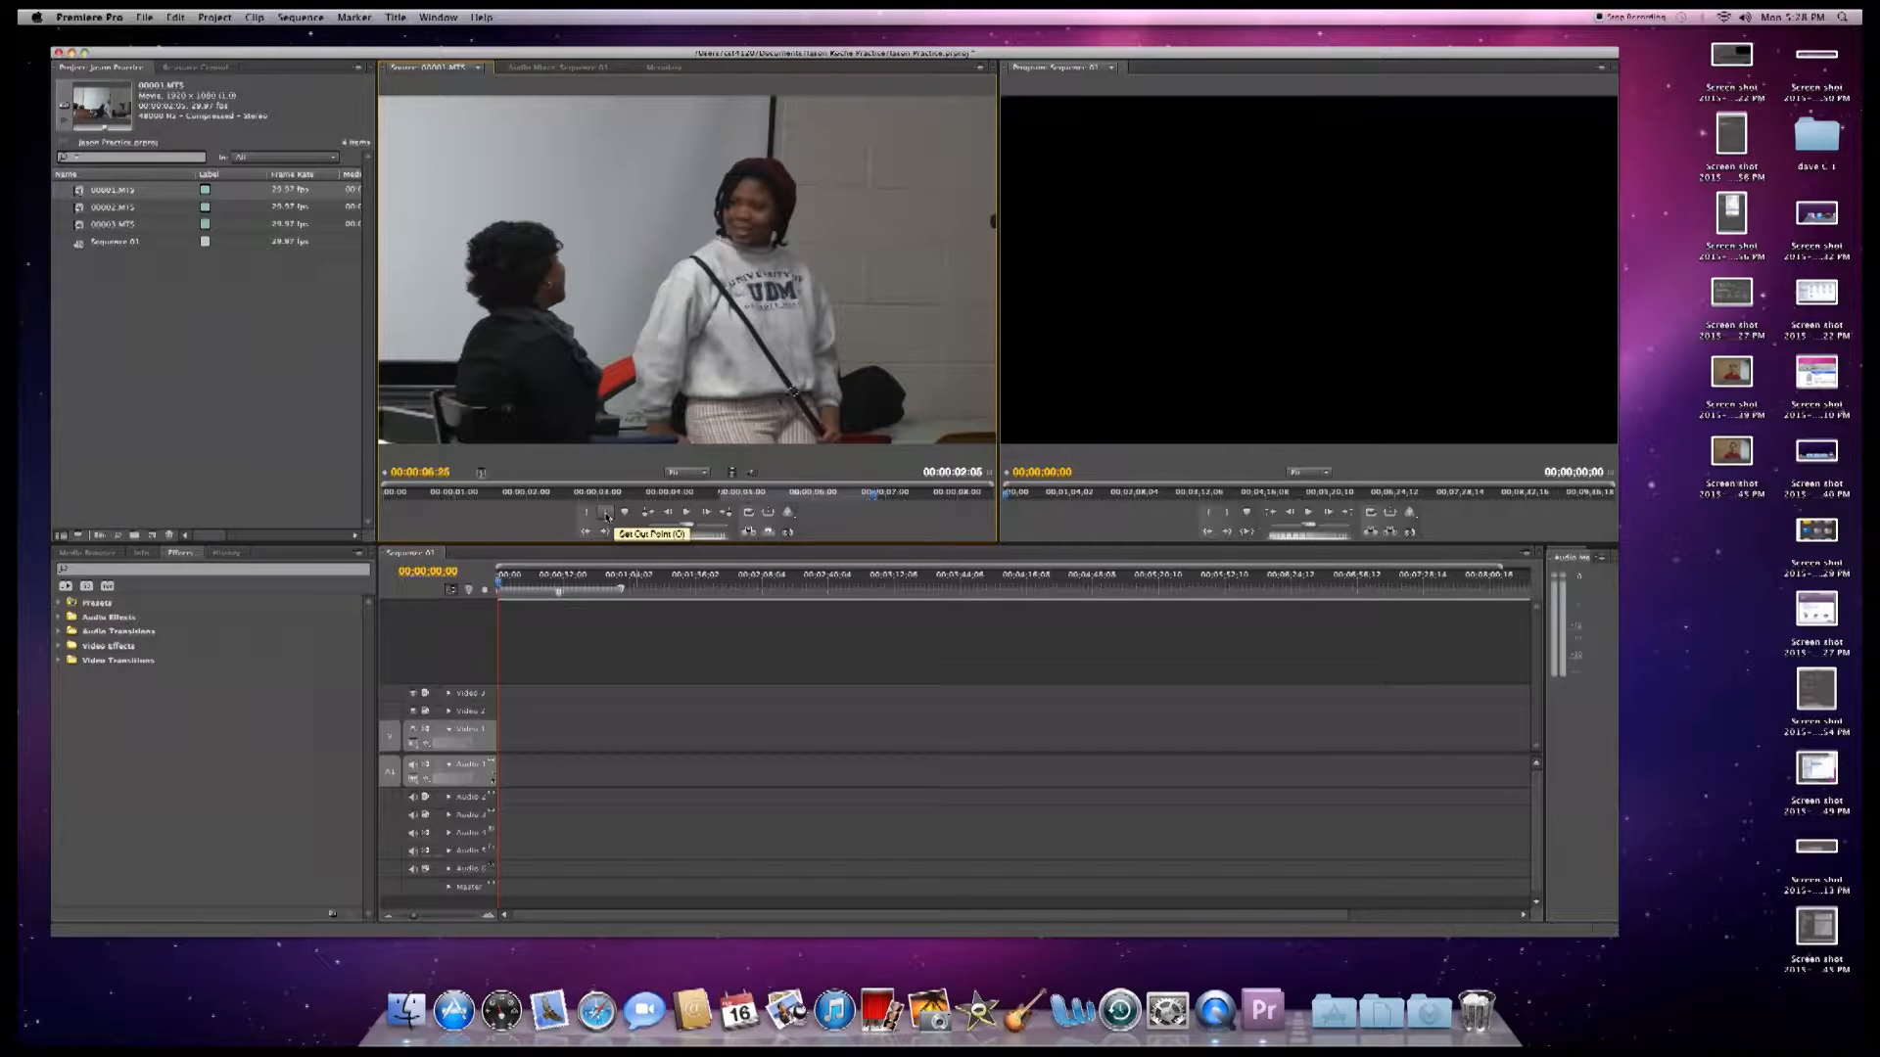
left_click(748, 533)
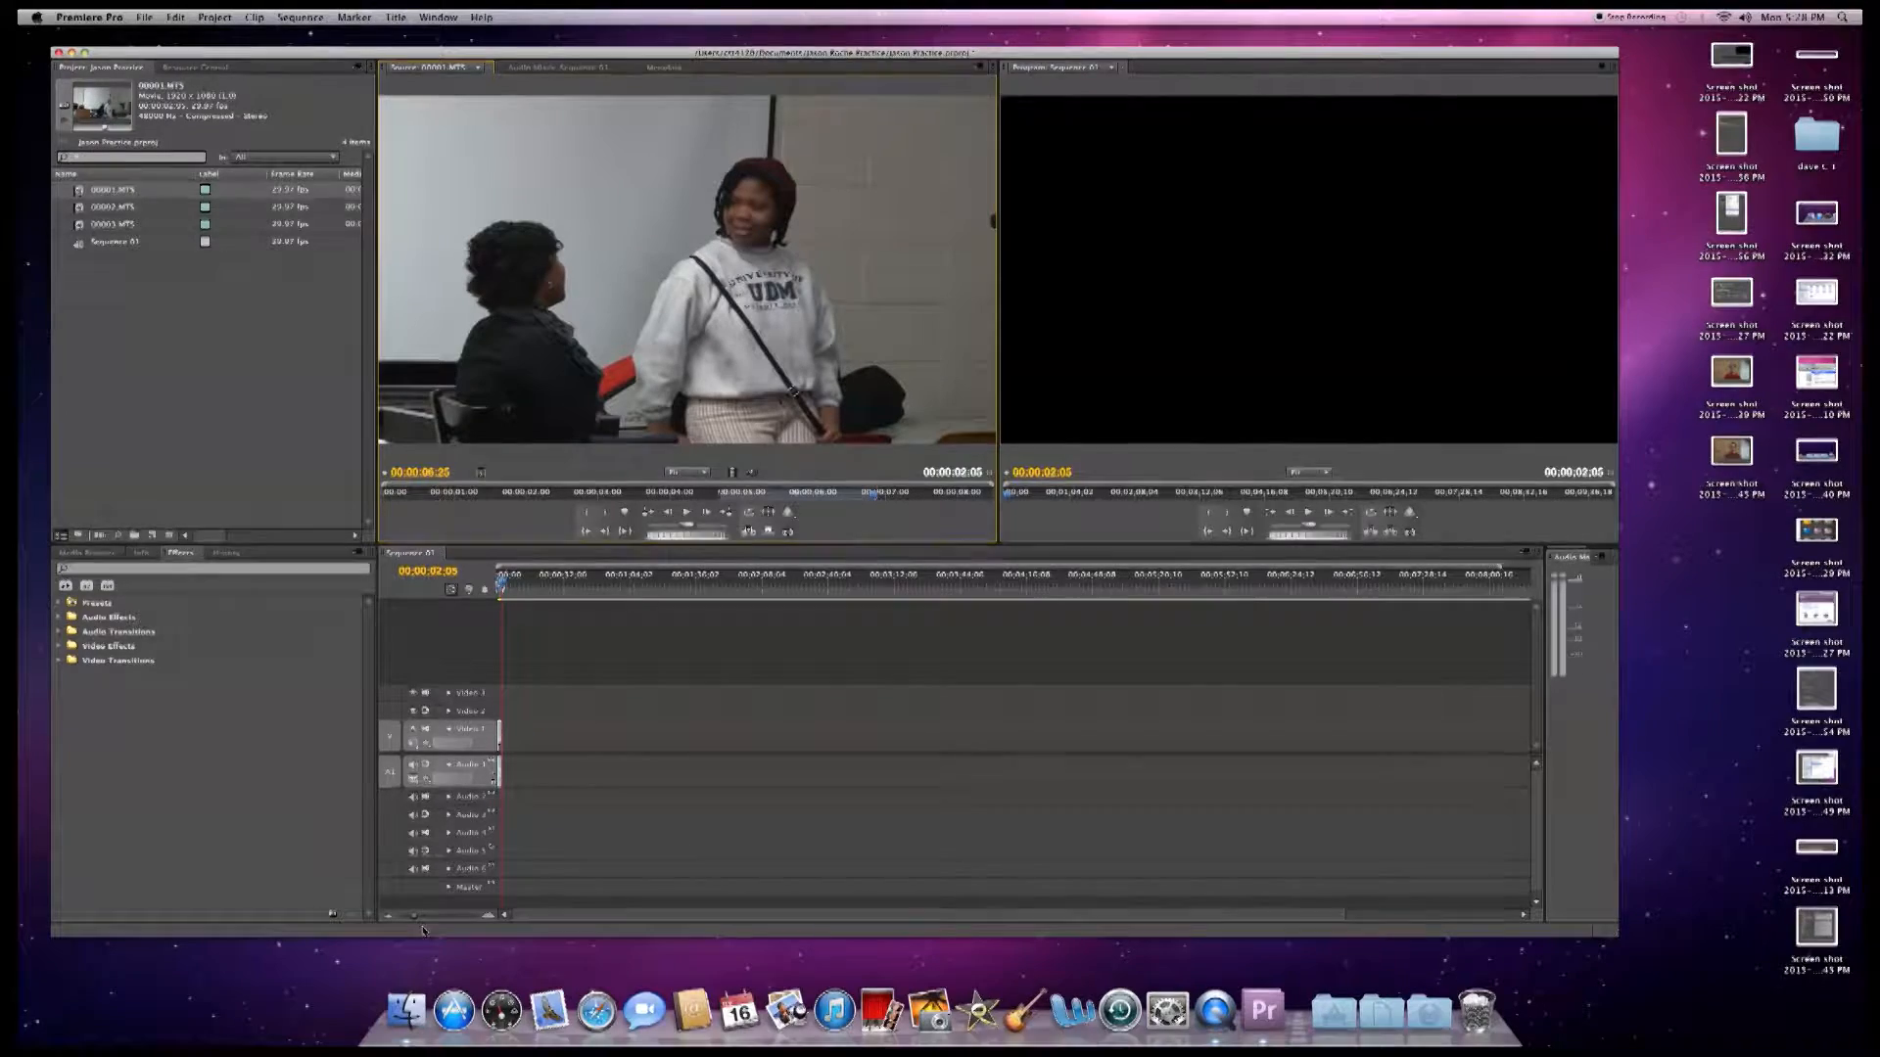
left_click_drag(414, 915, 453, 927)
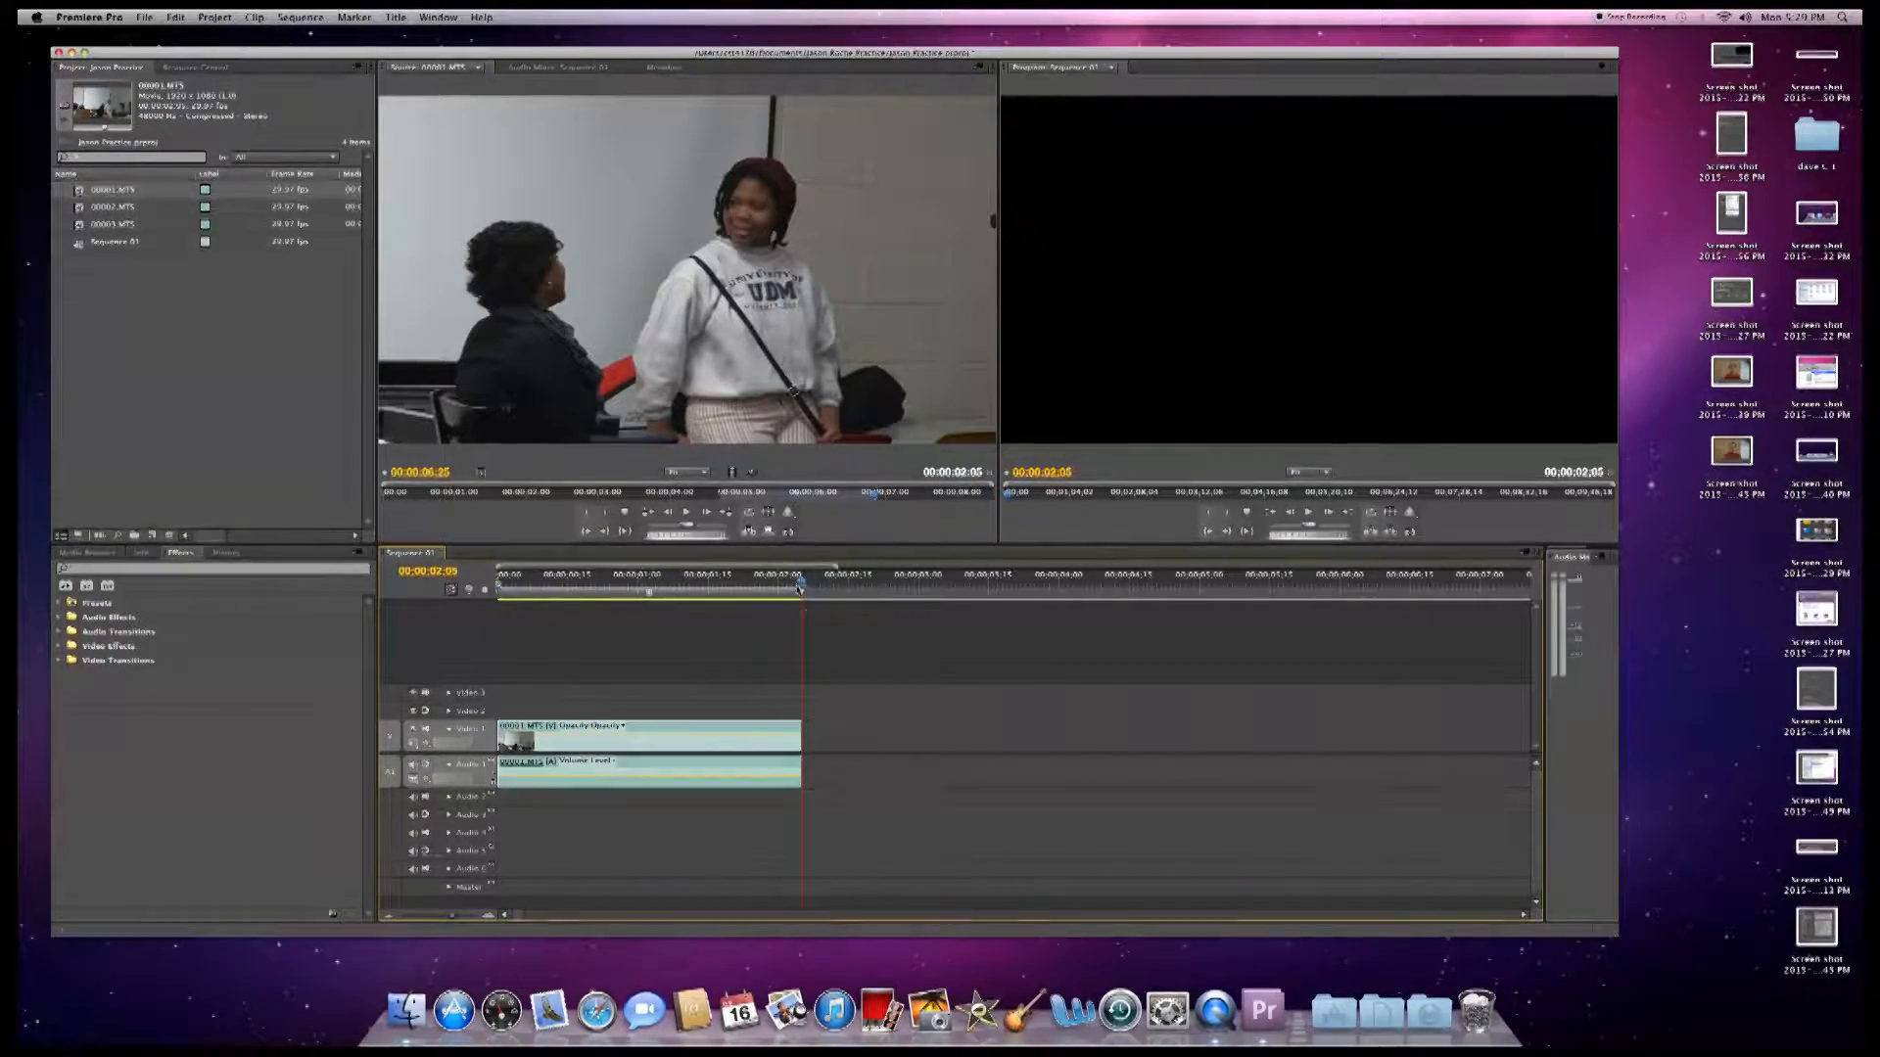
left_click_drag(802, 588, 536, 588)
key("space")
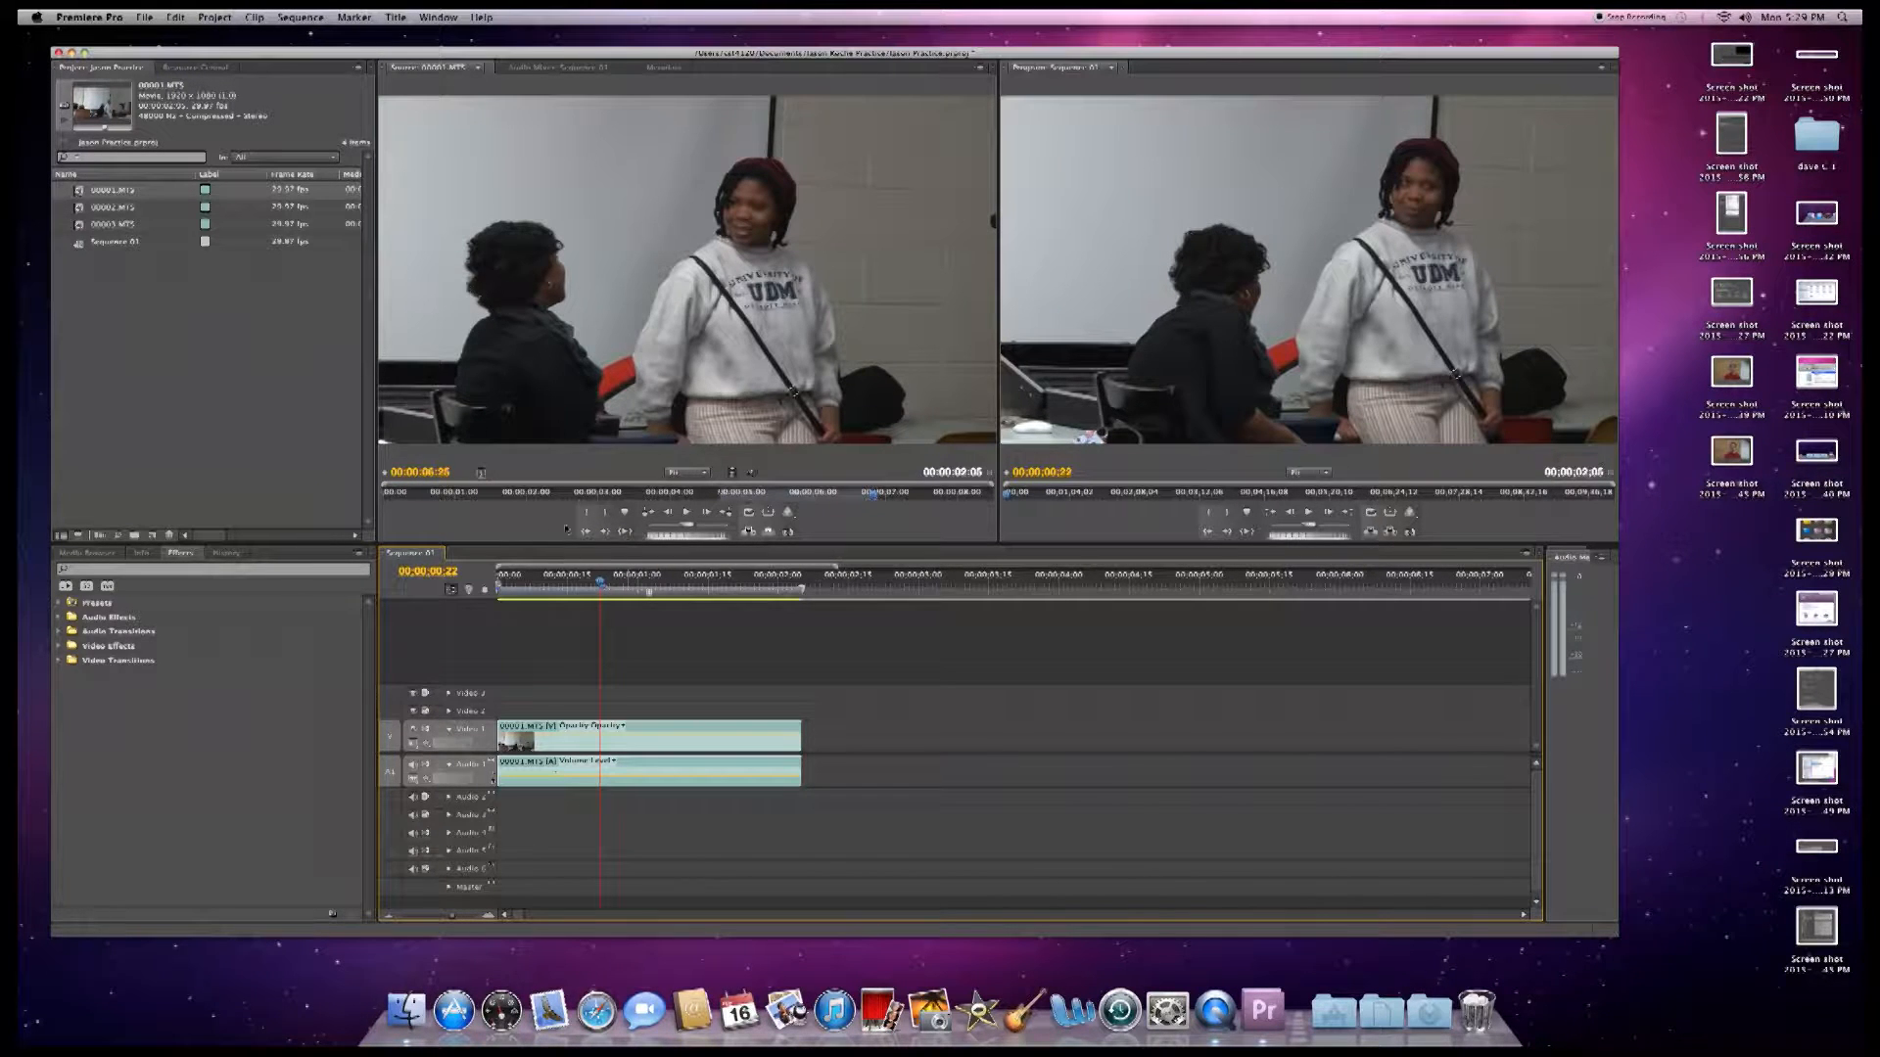
- Set the speed of the 00001.MTS clip in the sequence to 50.01% and render the entire work area
left_click(666, 738)
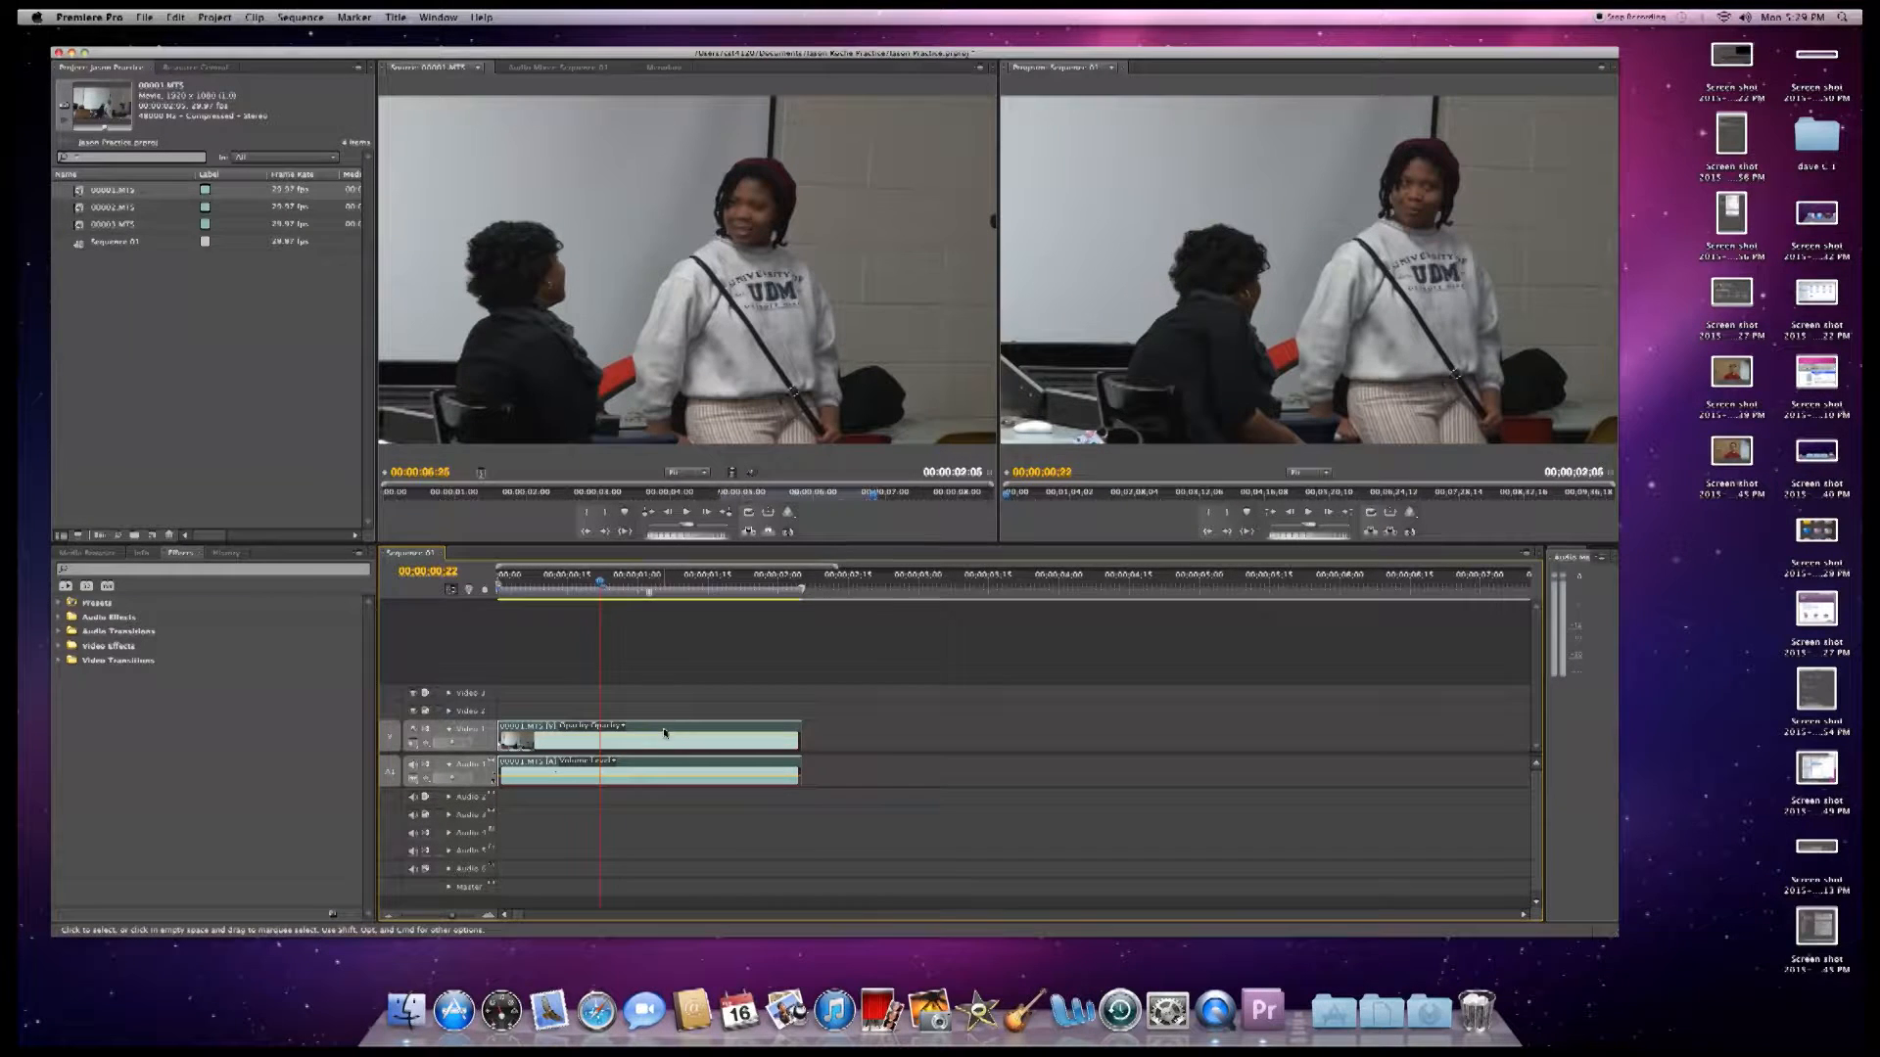
right_click(669, 734)
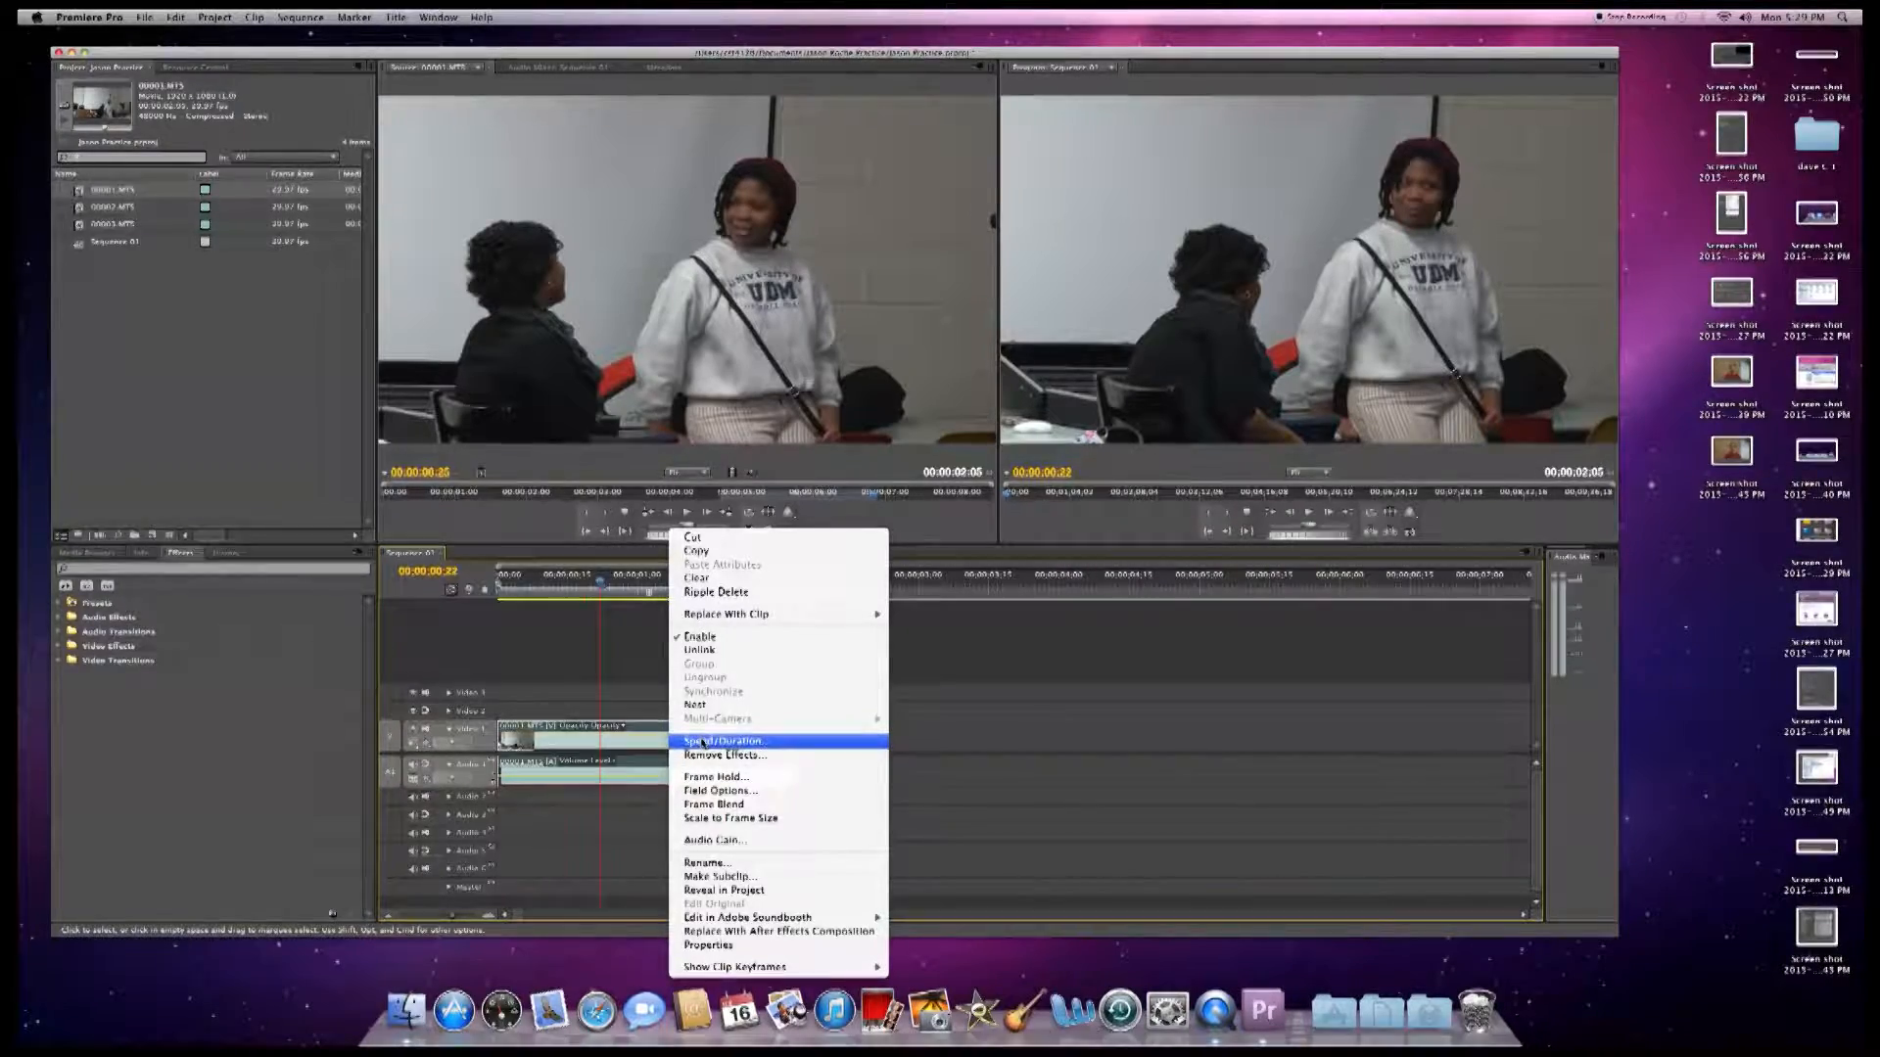
left_click(702, 742)
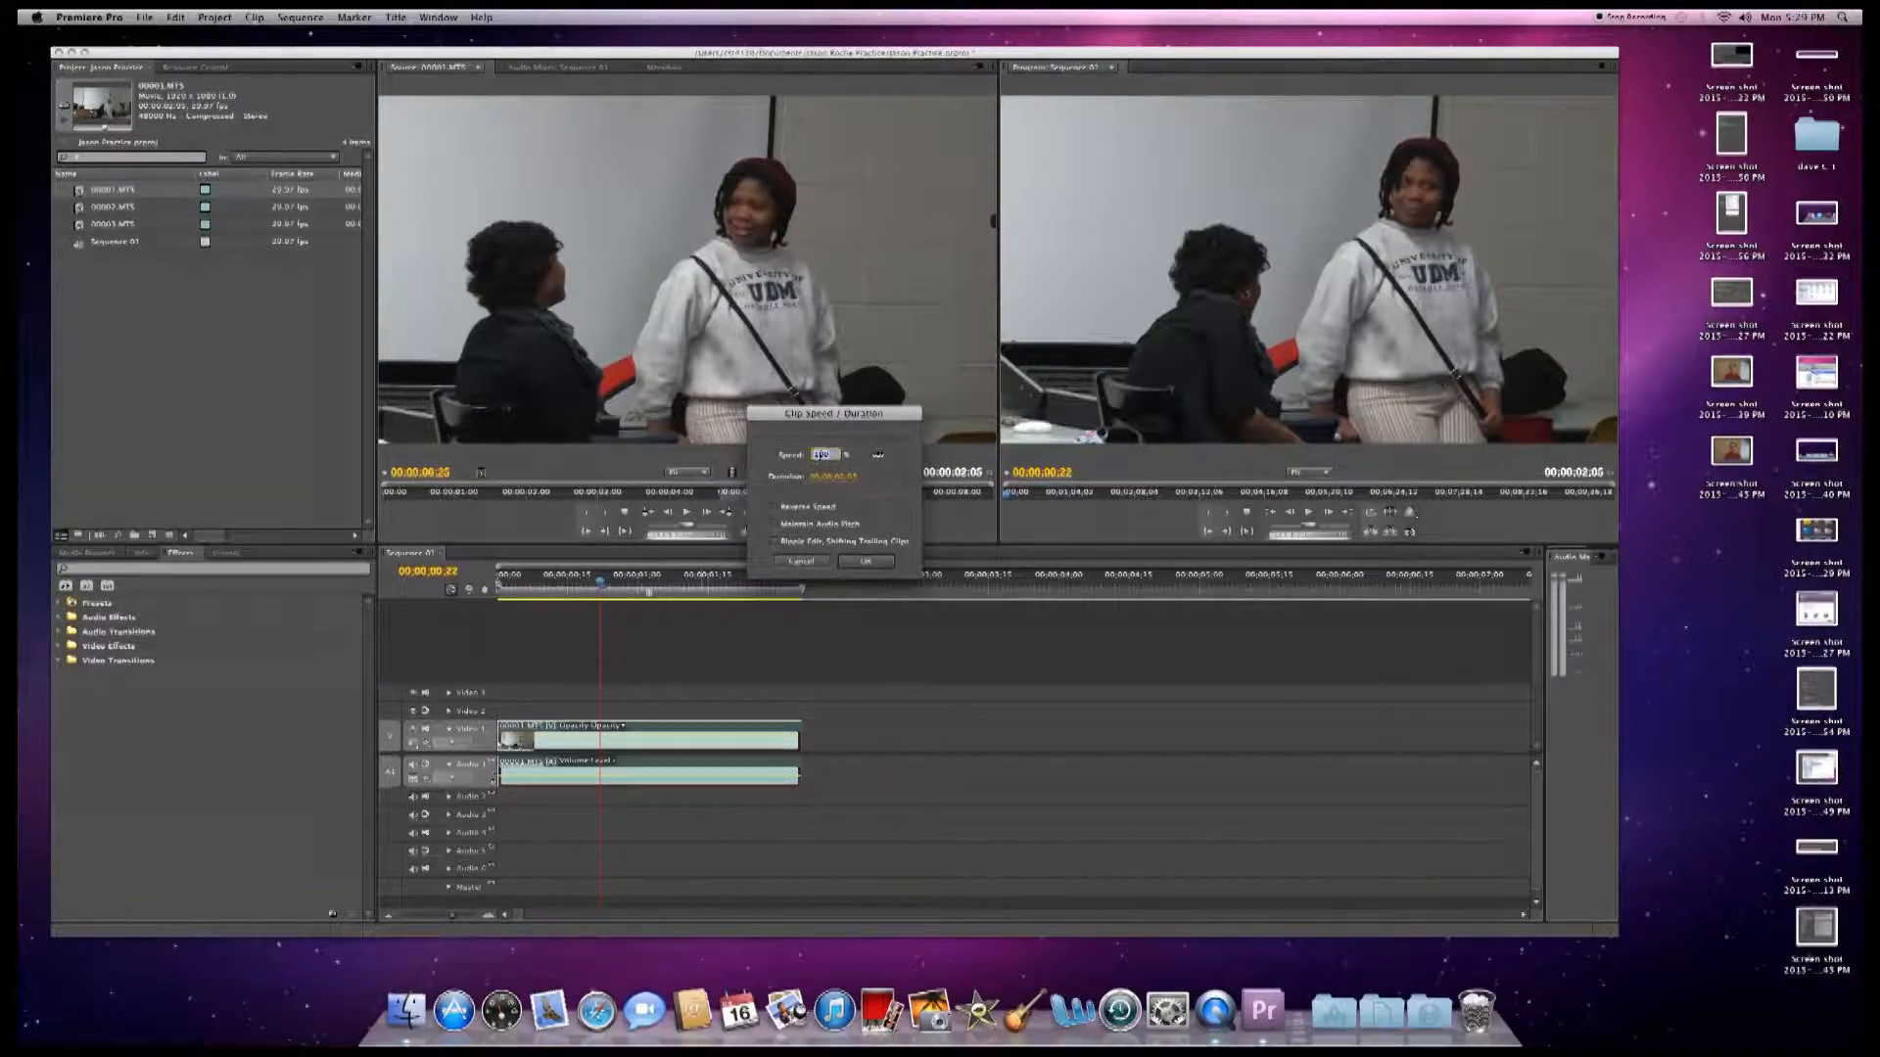
type("0.015")
key("BackSpace")
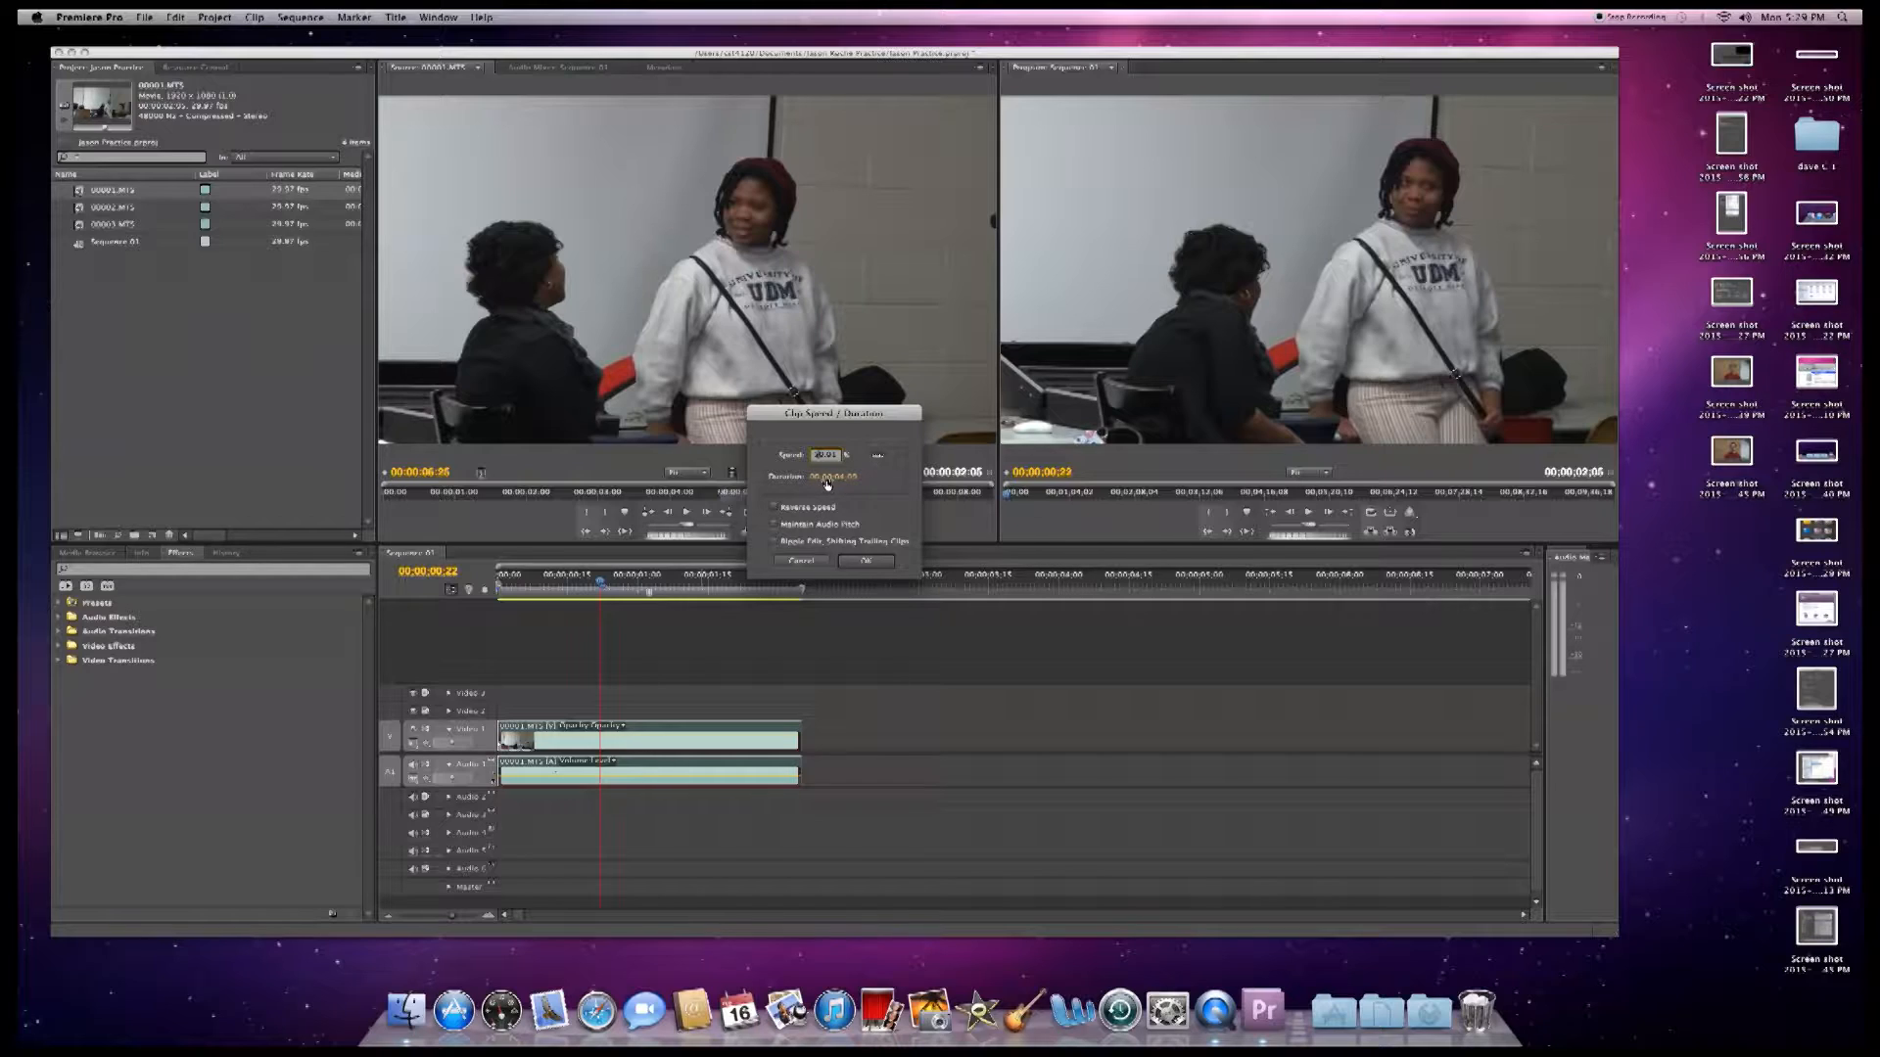
key("Return")
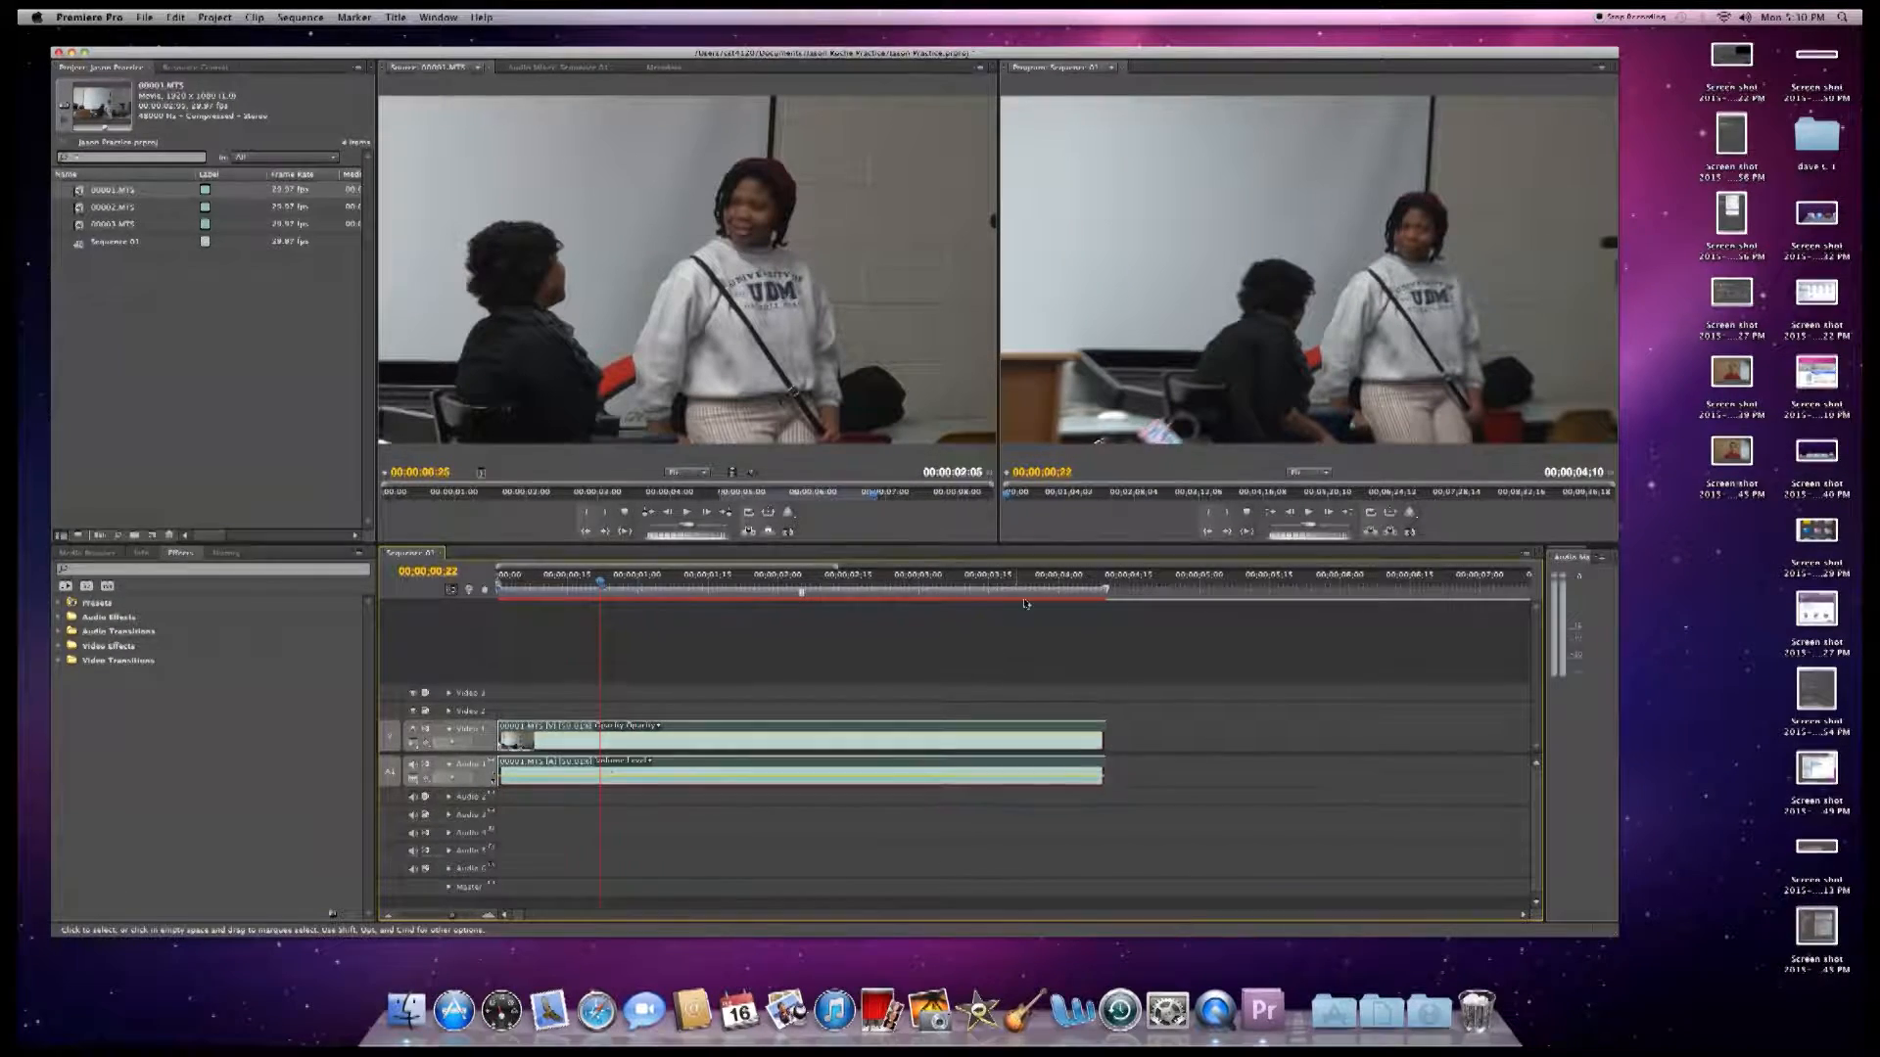
left_click(299, 18)
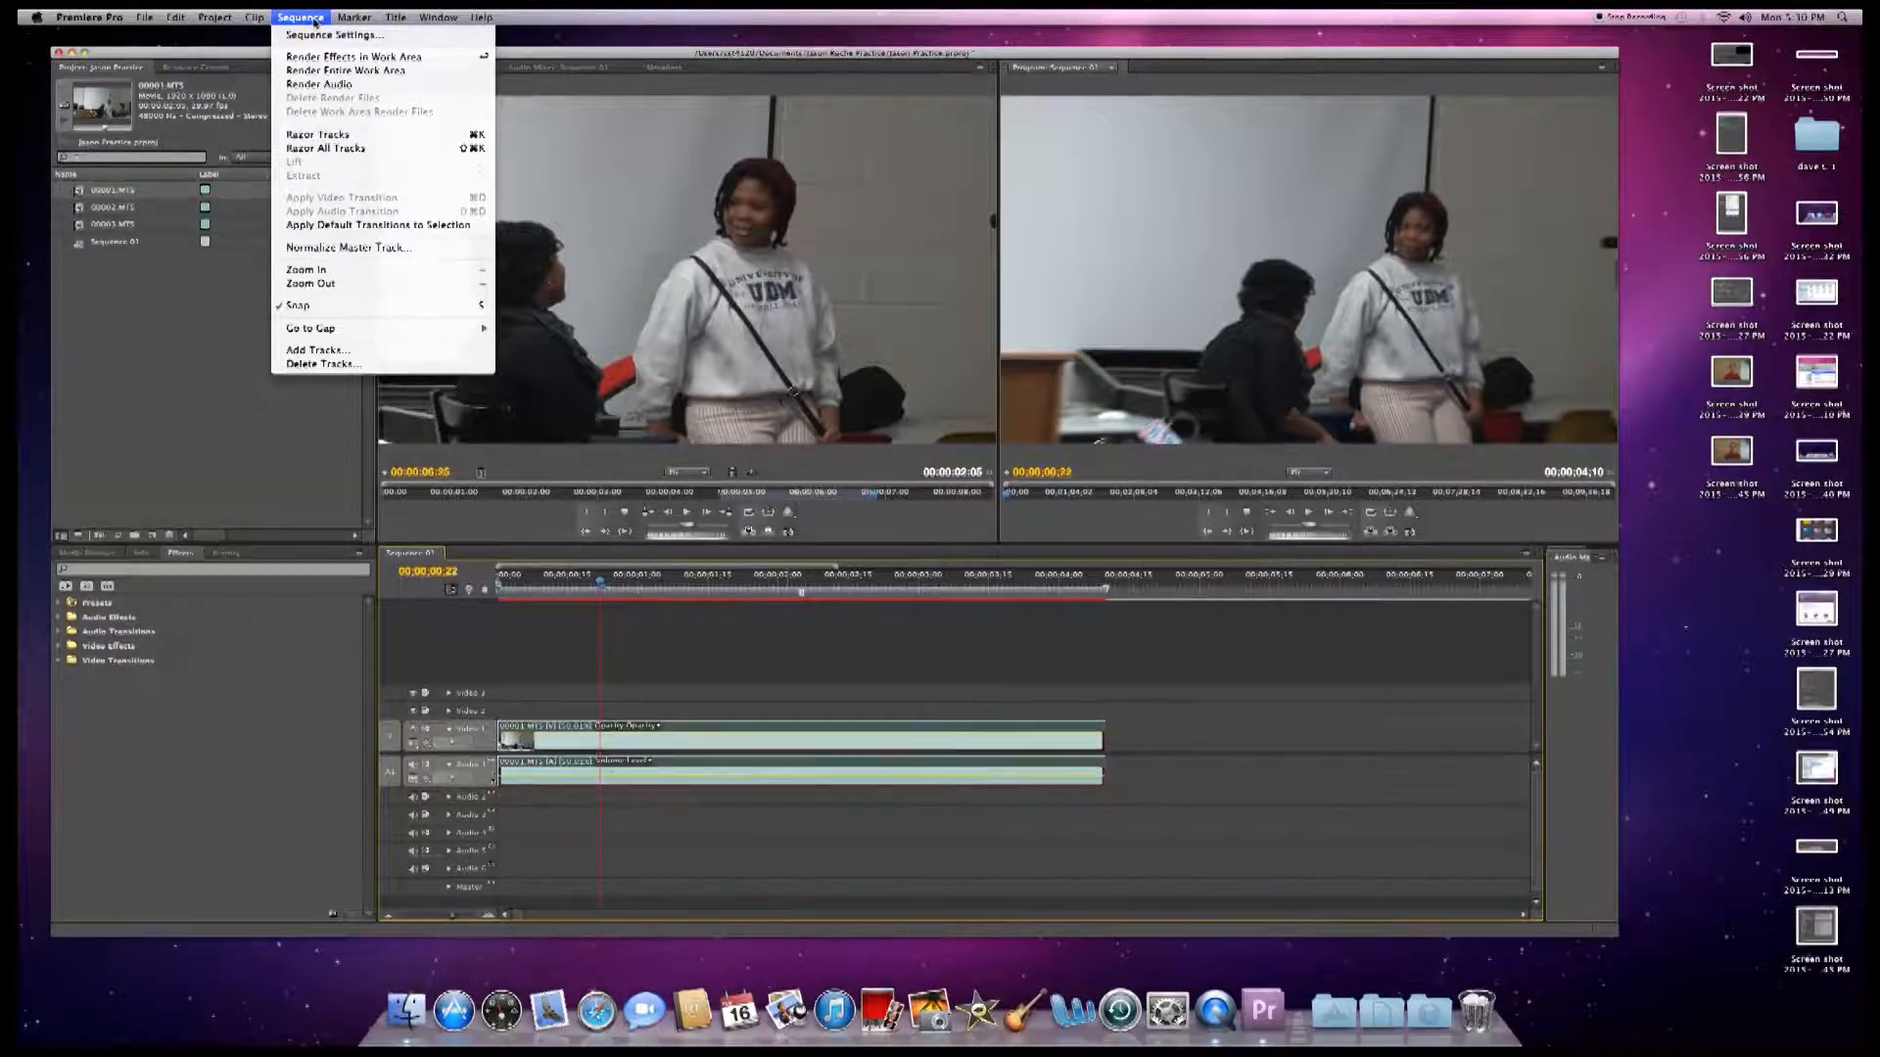
left_click(326, 71)
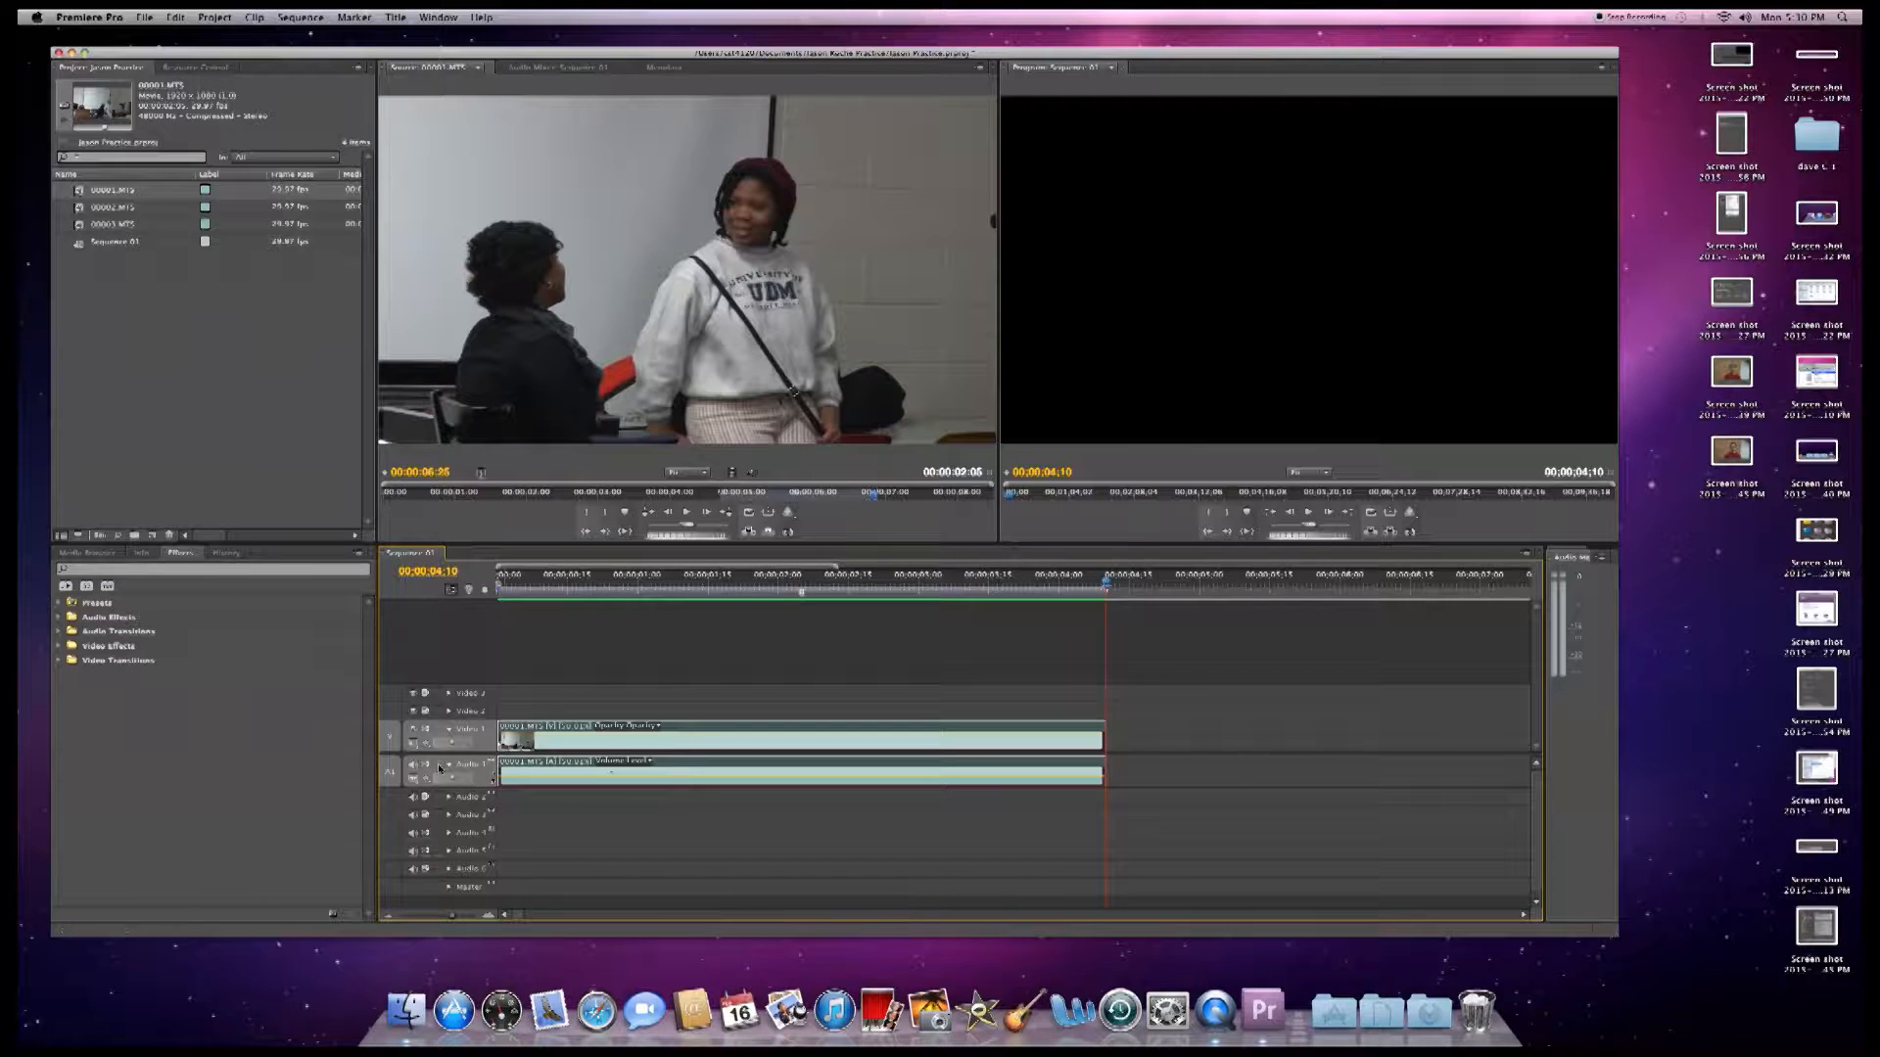
- Lock the Video 1 track, delete only the slowed clip's audio, and unlock the track again
left_click(440, 736)
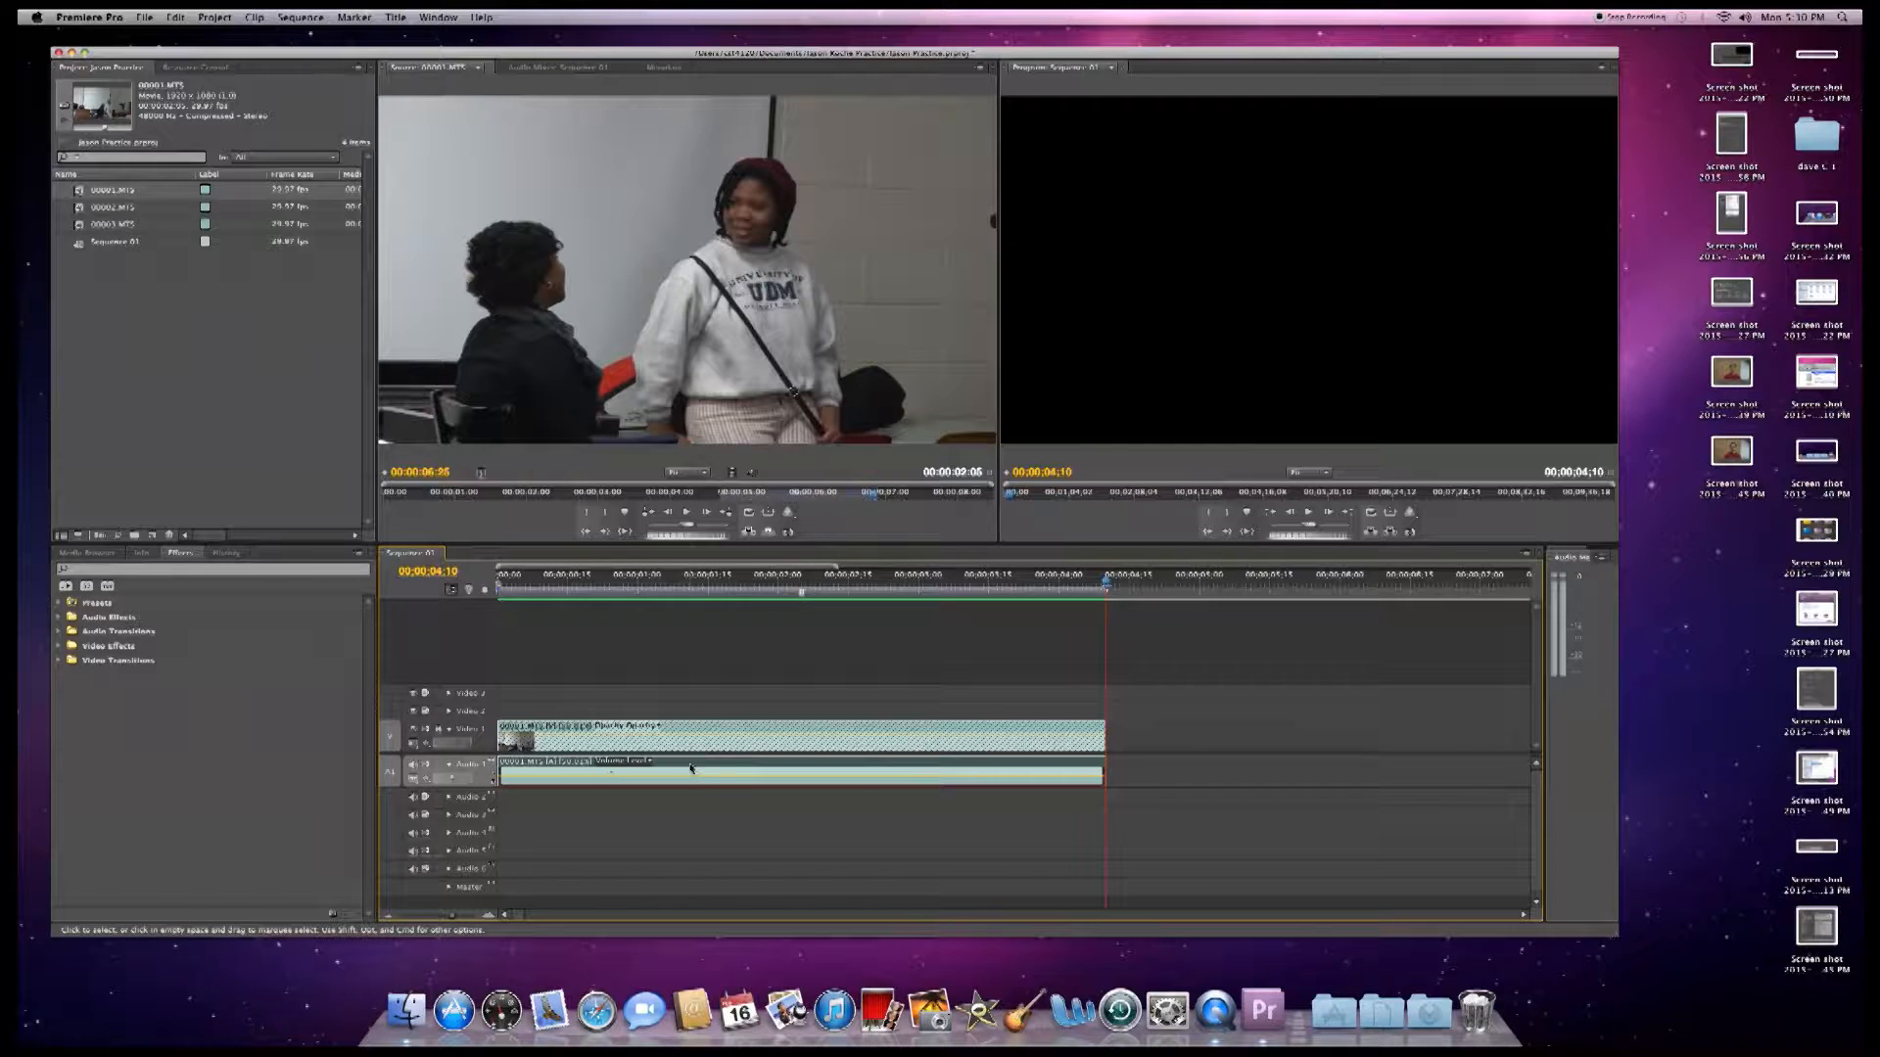
key("Delete")
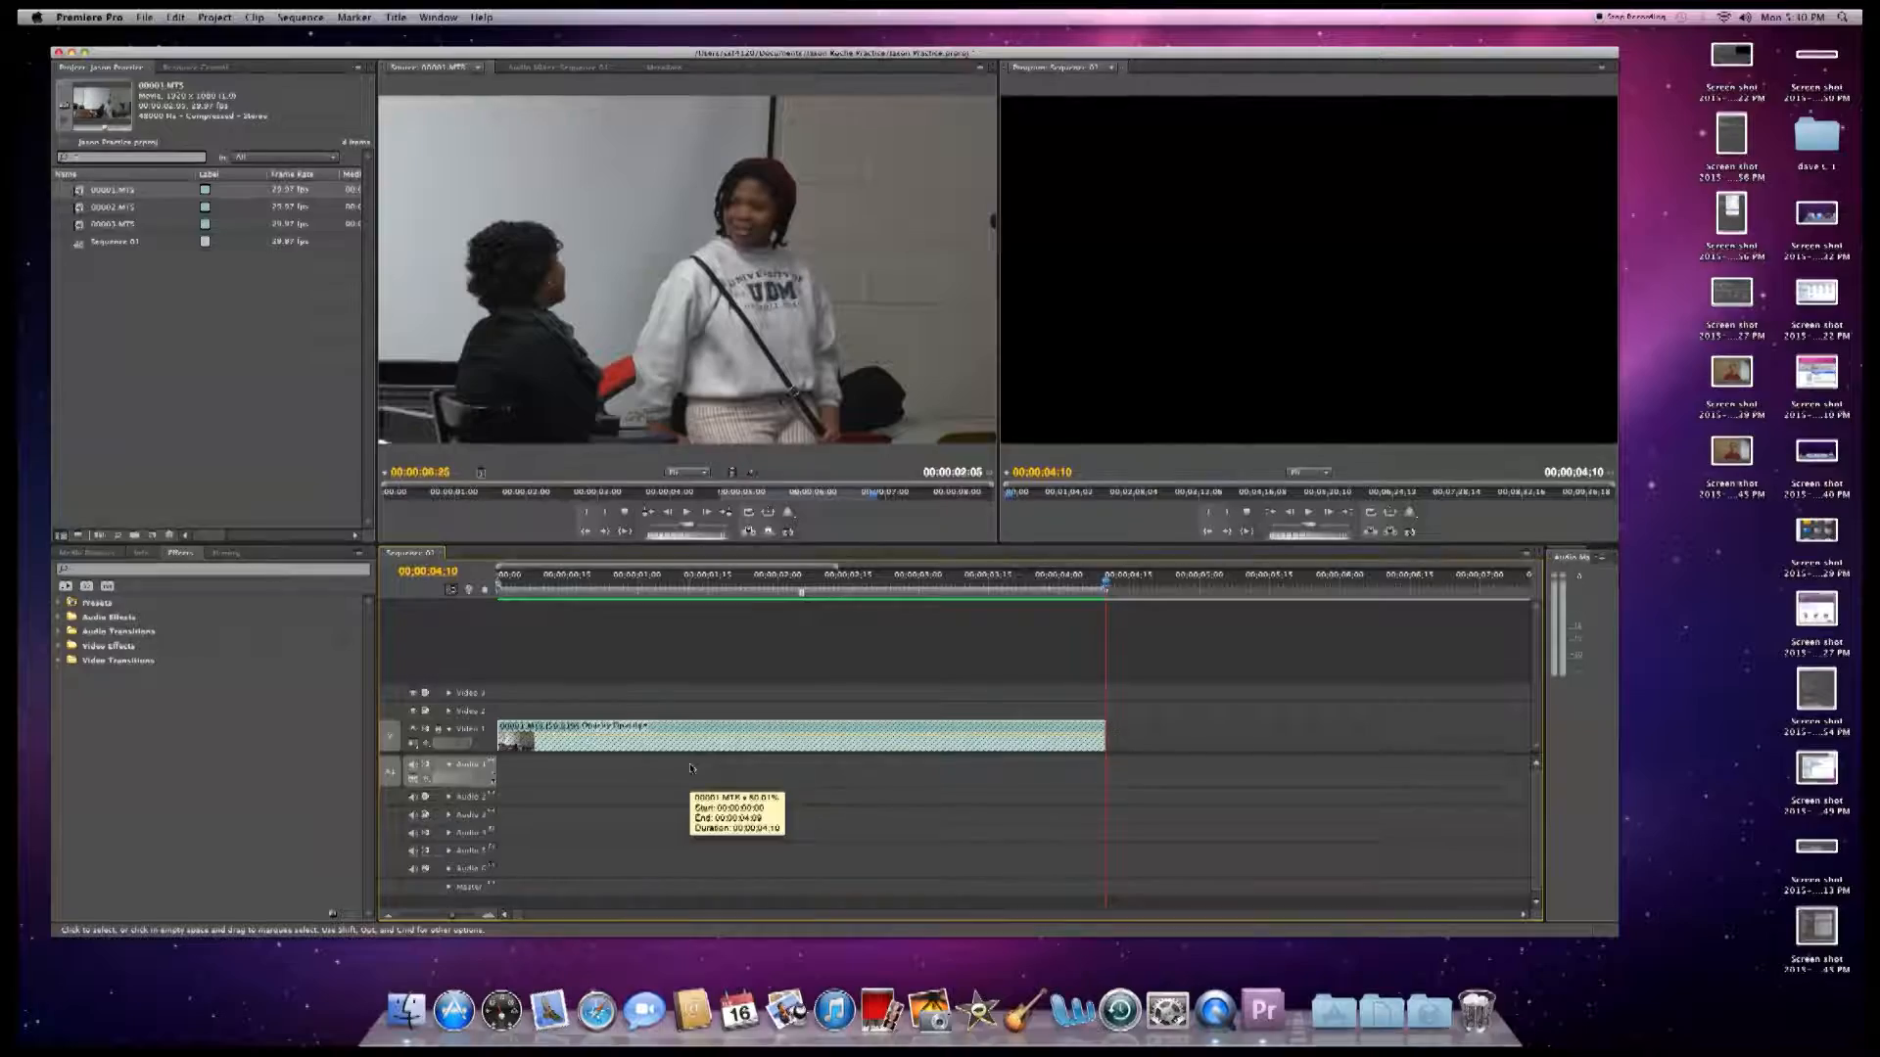
left_click(466, 734)
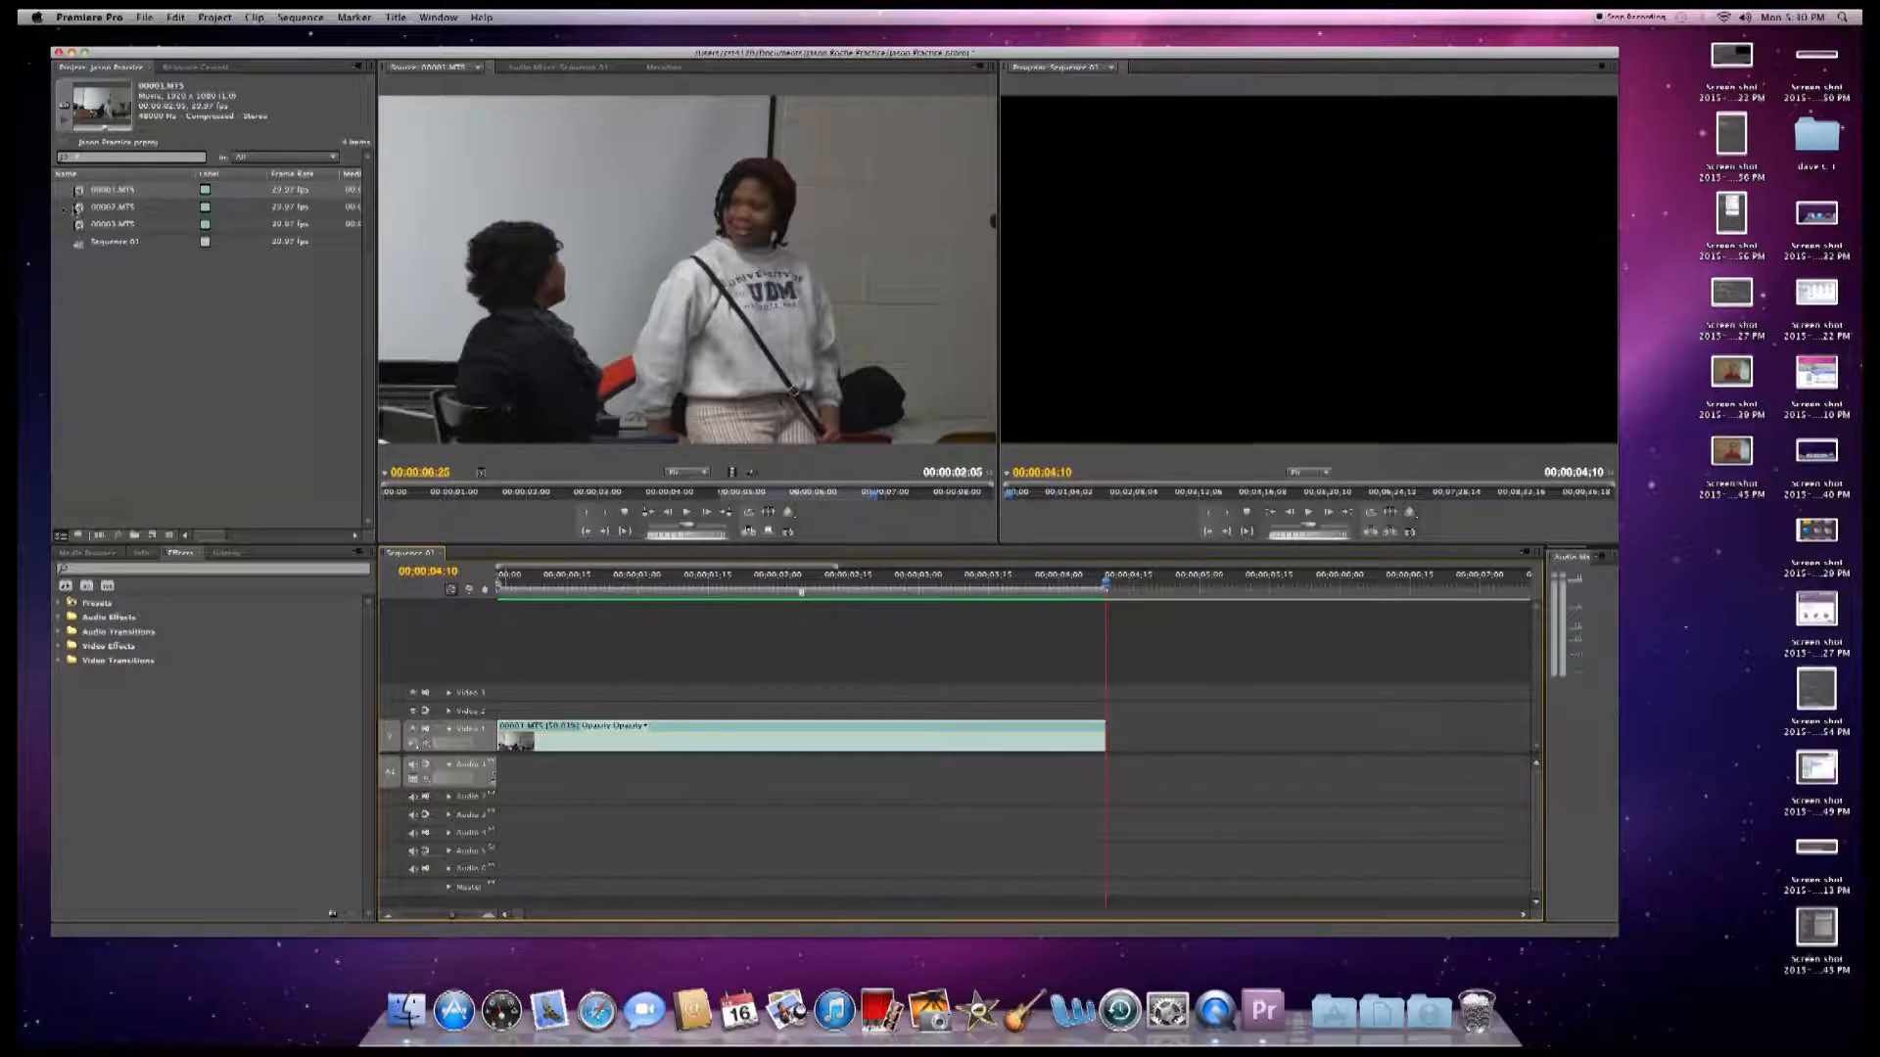
- Load 00003.MTS in the Source monitor and cue it frame by frame to the start of the wanted statement at about 32 seconds
left_click(79, 208)
double_click(80, 208)
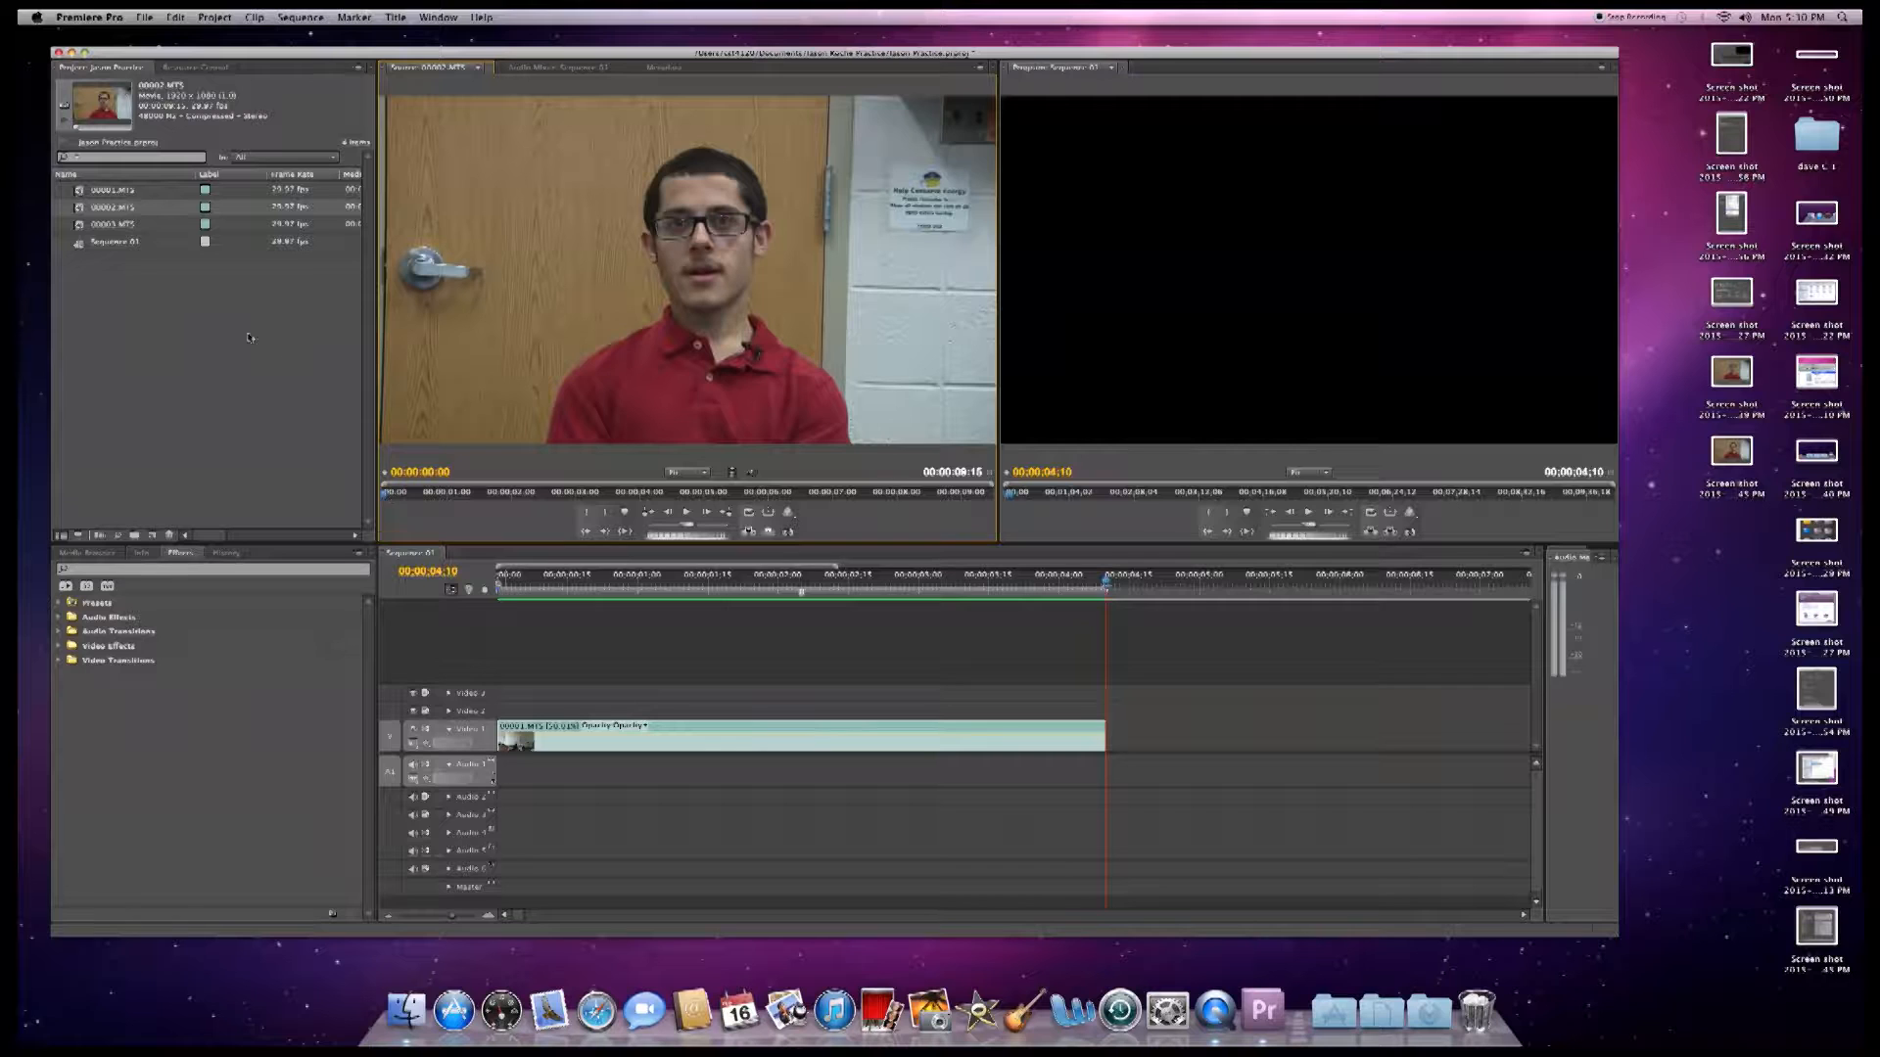
double_click(79, 226)
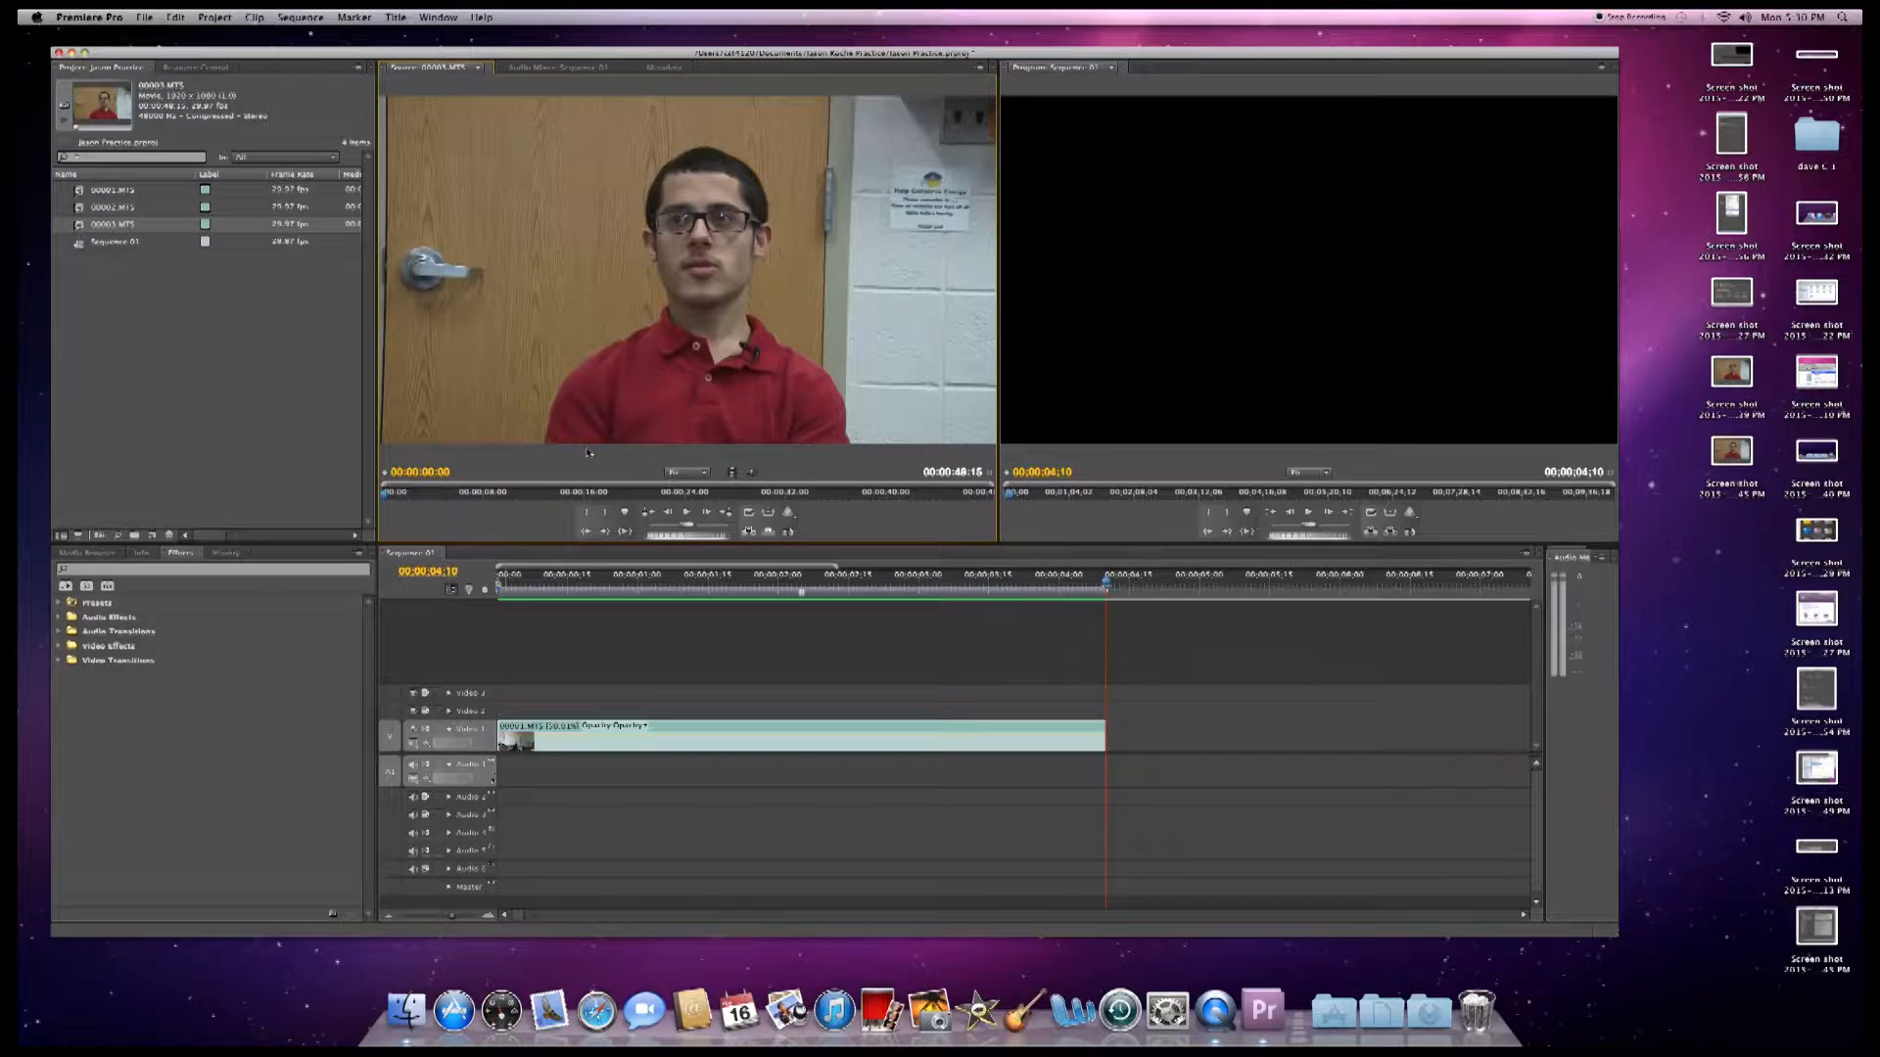
left_click_drag(386, 498, 790, 511)
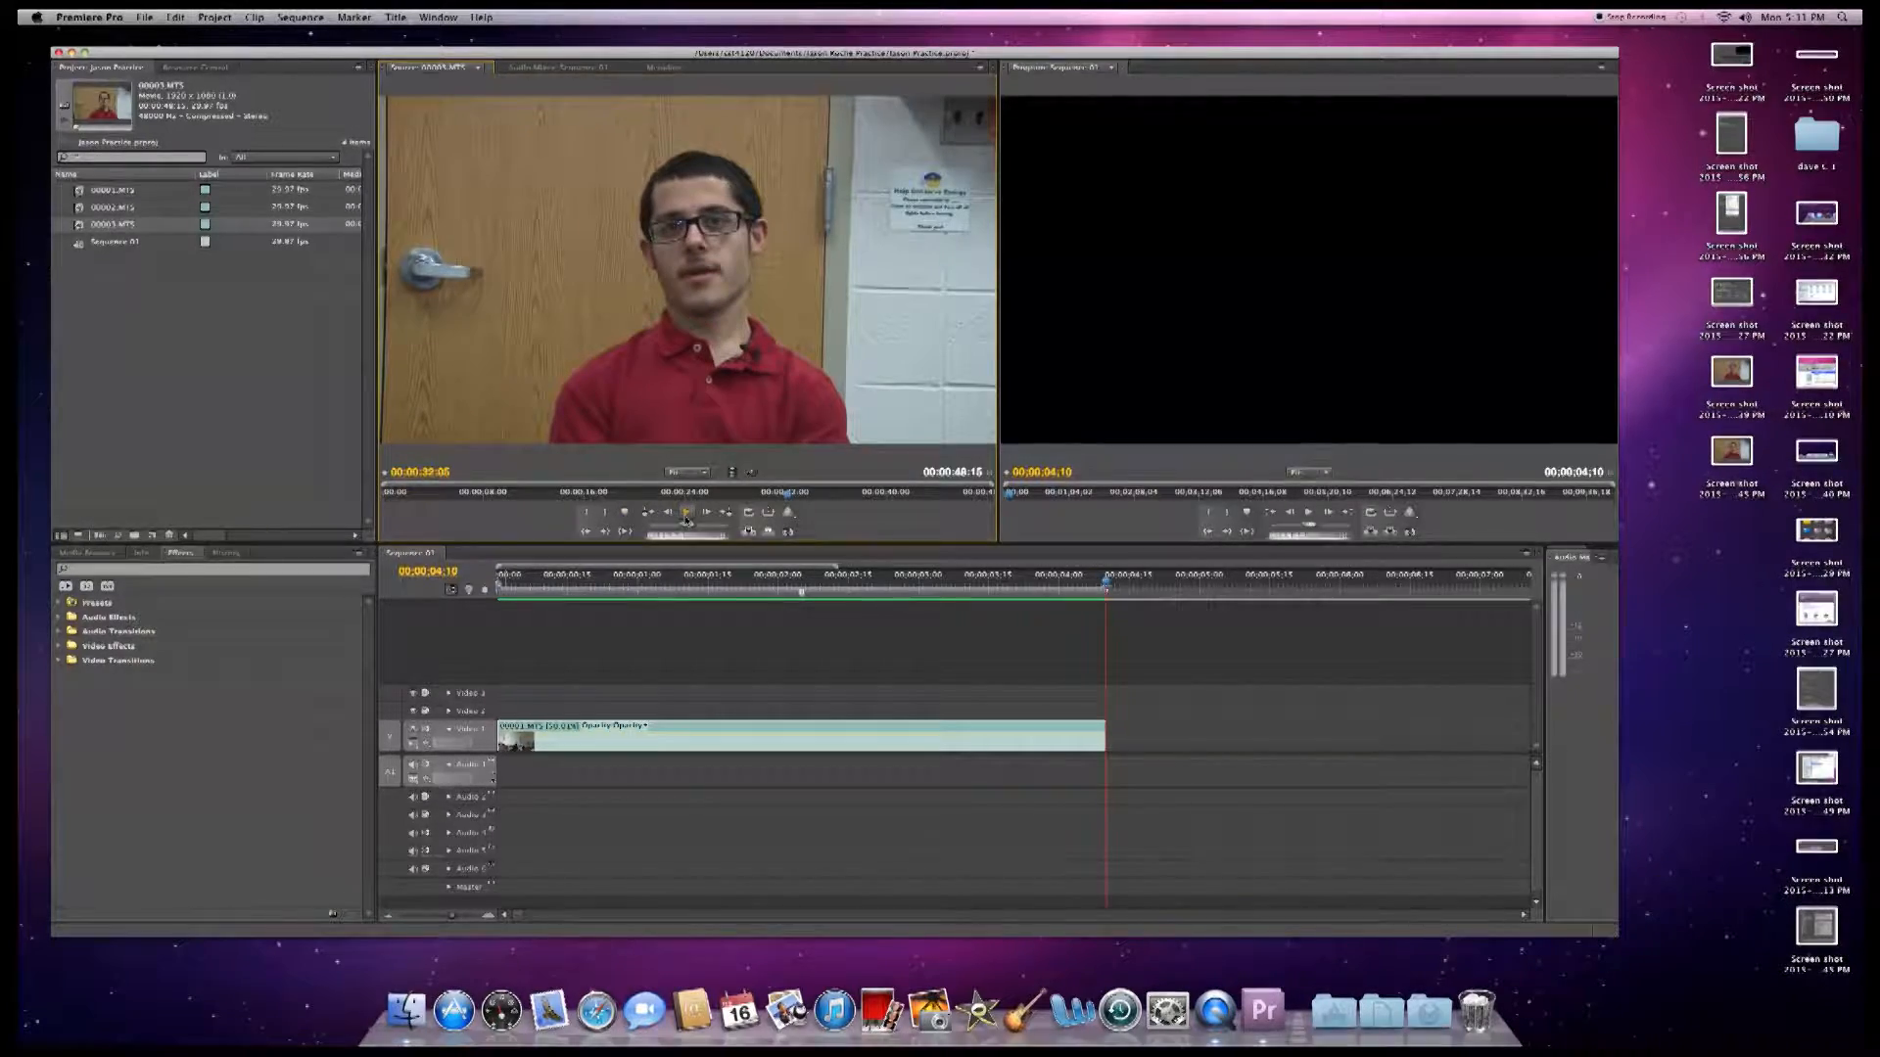
left_click(688, 520)
left_click(687, 520)
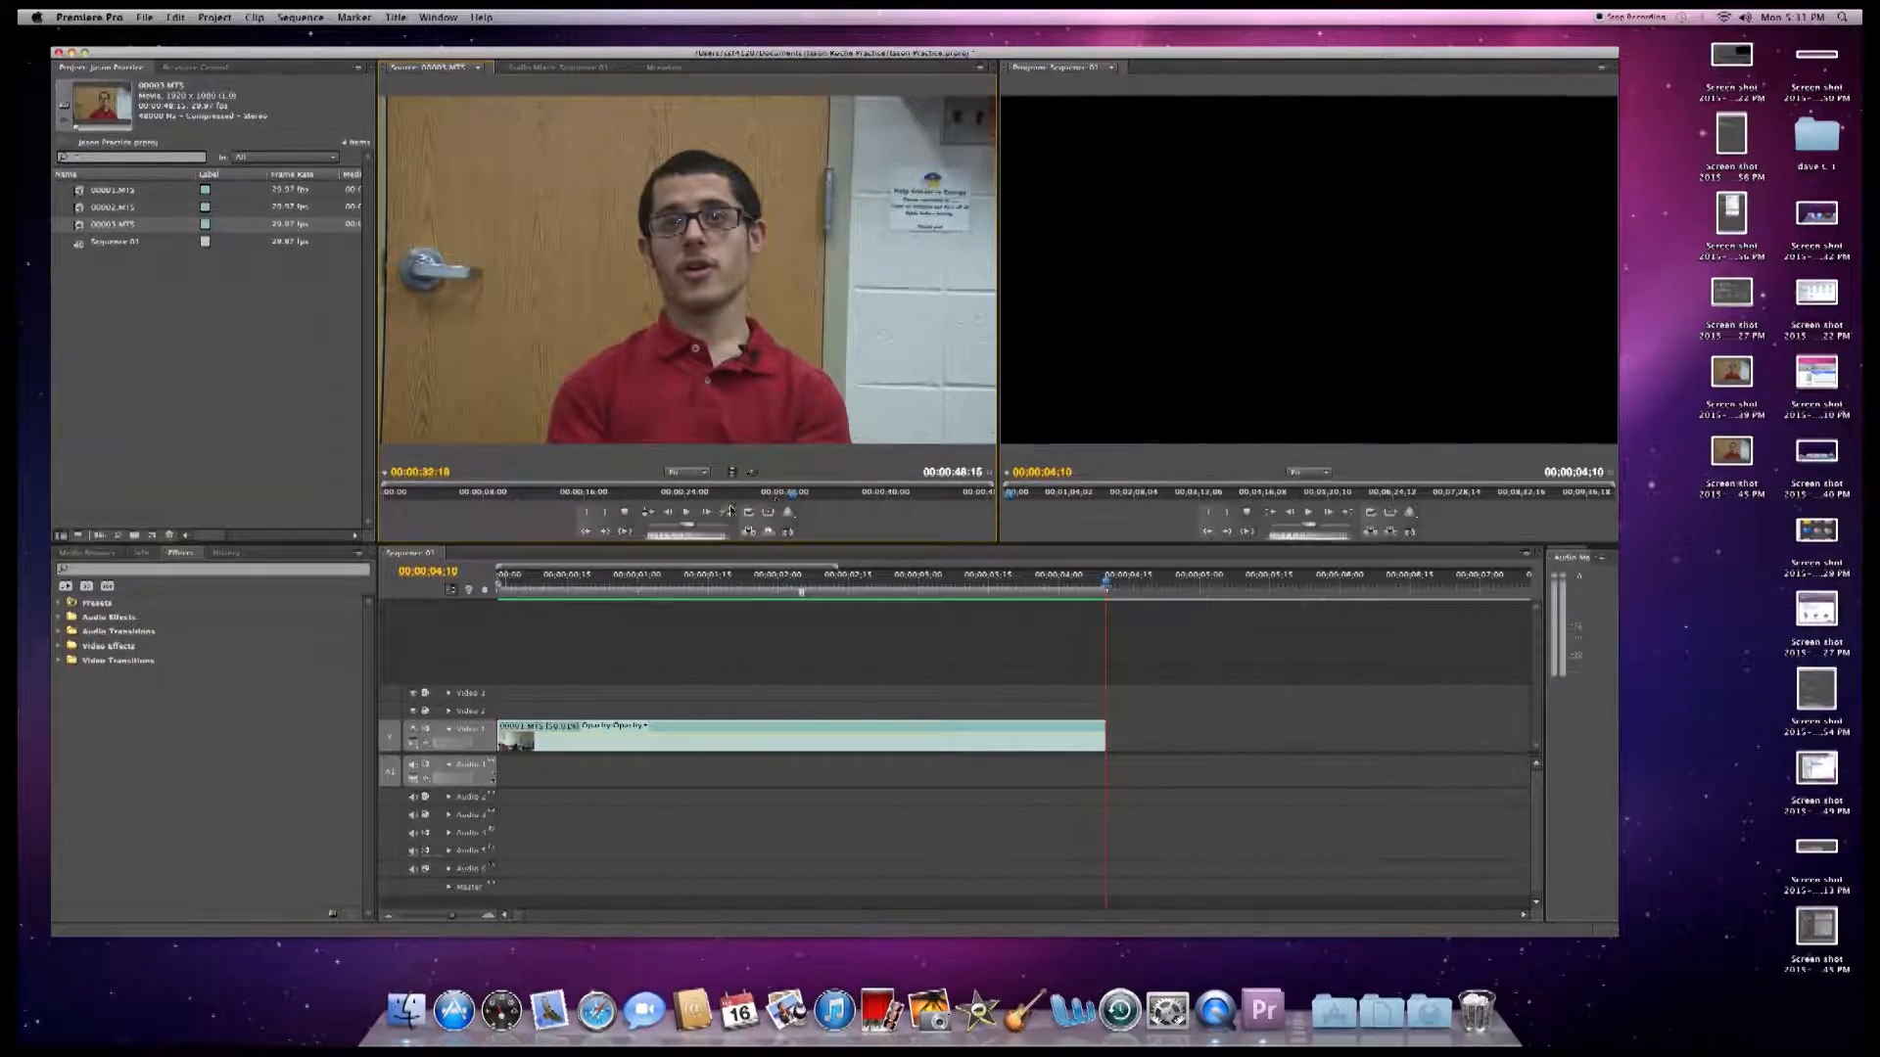
left_click(670, 516)
left_click(669, 515)
left_click(669, 516)
left_click(670, 516)
left_click(670, 516)
left_click(669, 515)
left_click(670, 516)
left_click(670, 516)
left_click(670, 516)
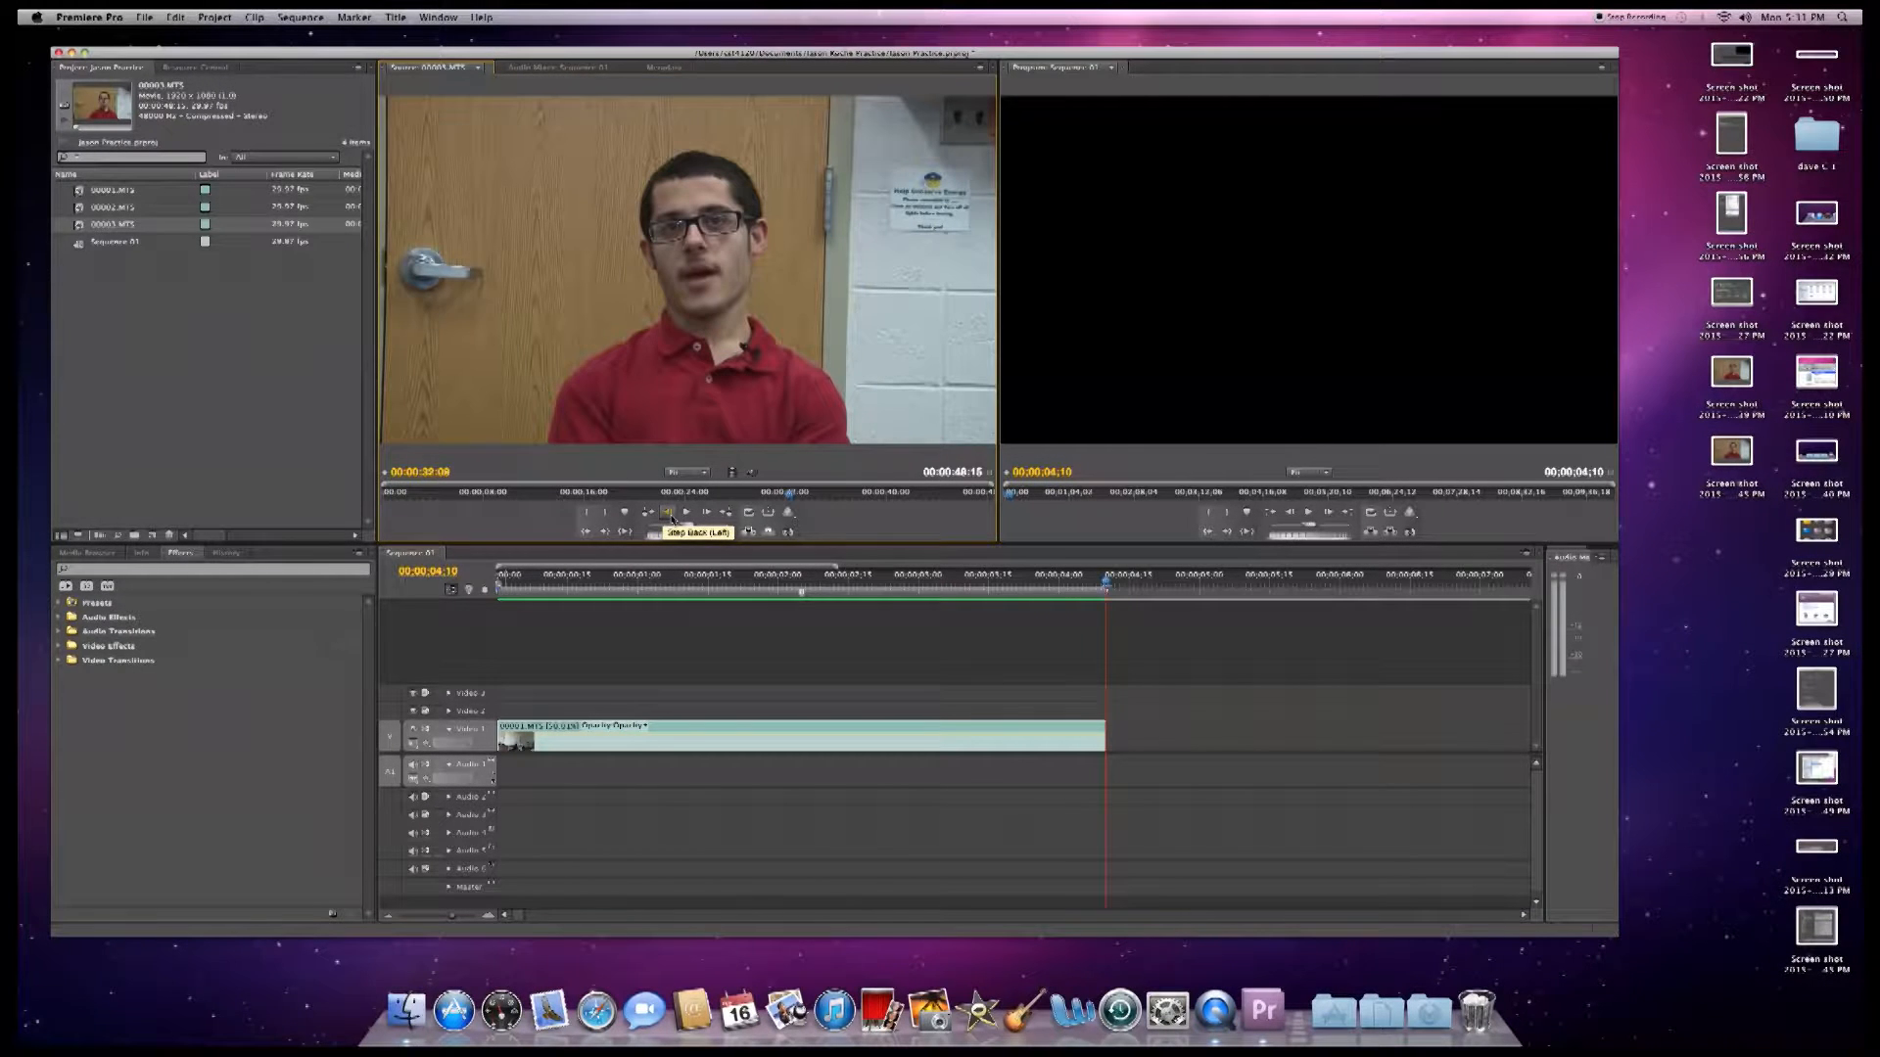
- Mark 00003.MTS from about 32 to 37 seconds, insert the range after the slowed clip, and play back the sequence
left_click(586, 517)
left_click(687, 515)
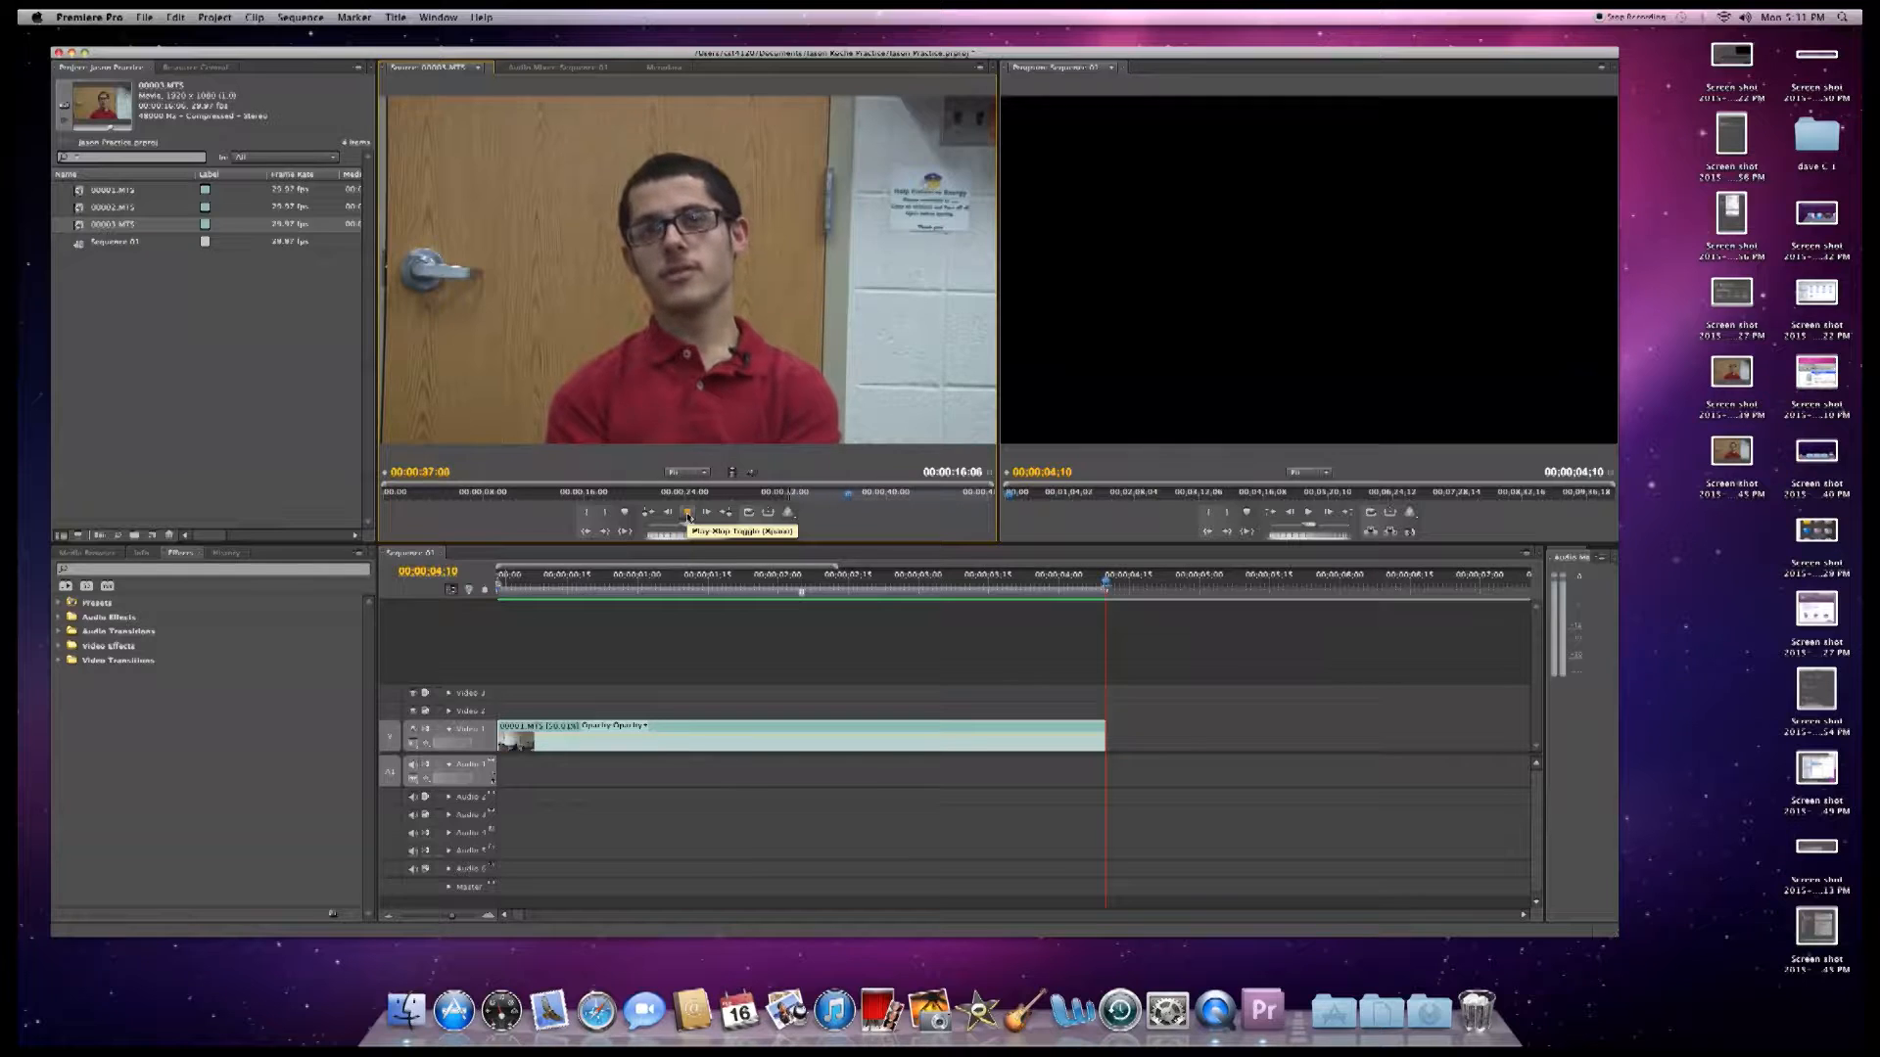
left_click(608, 519)
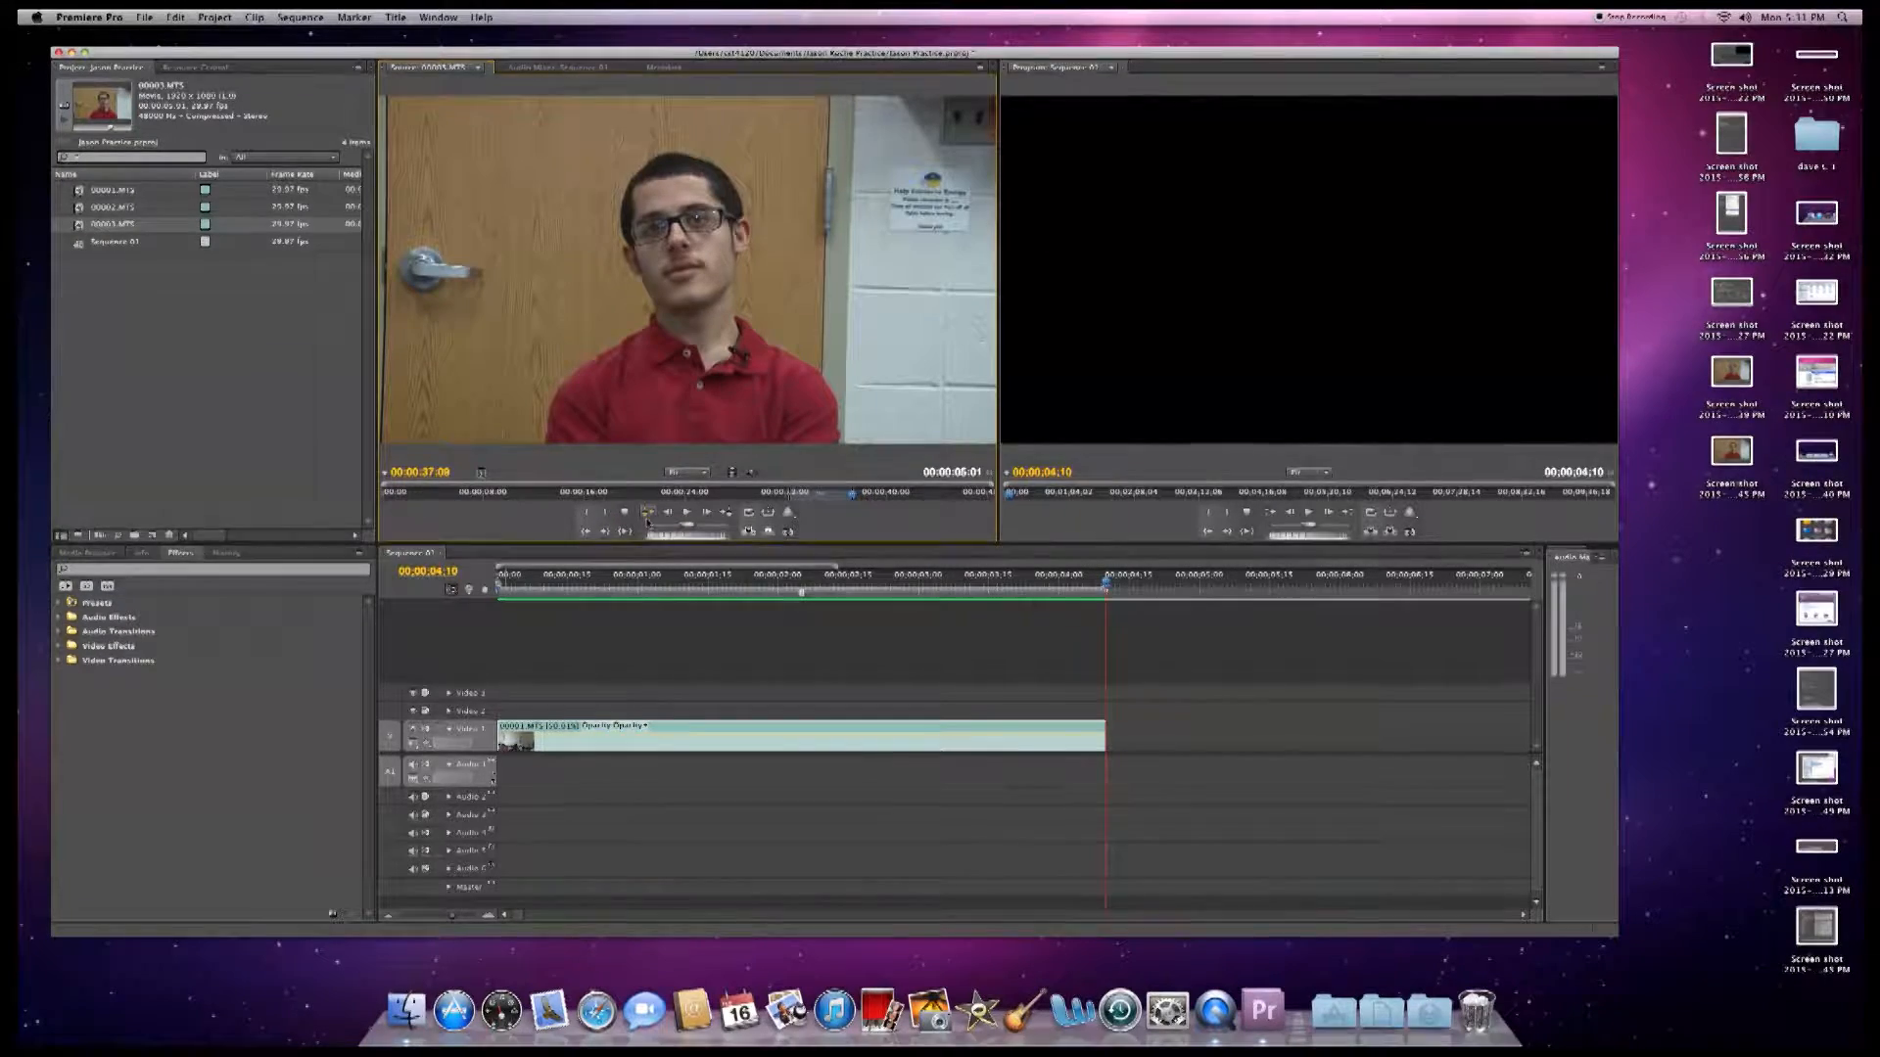
left_click(749, 530)
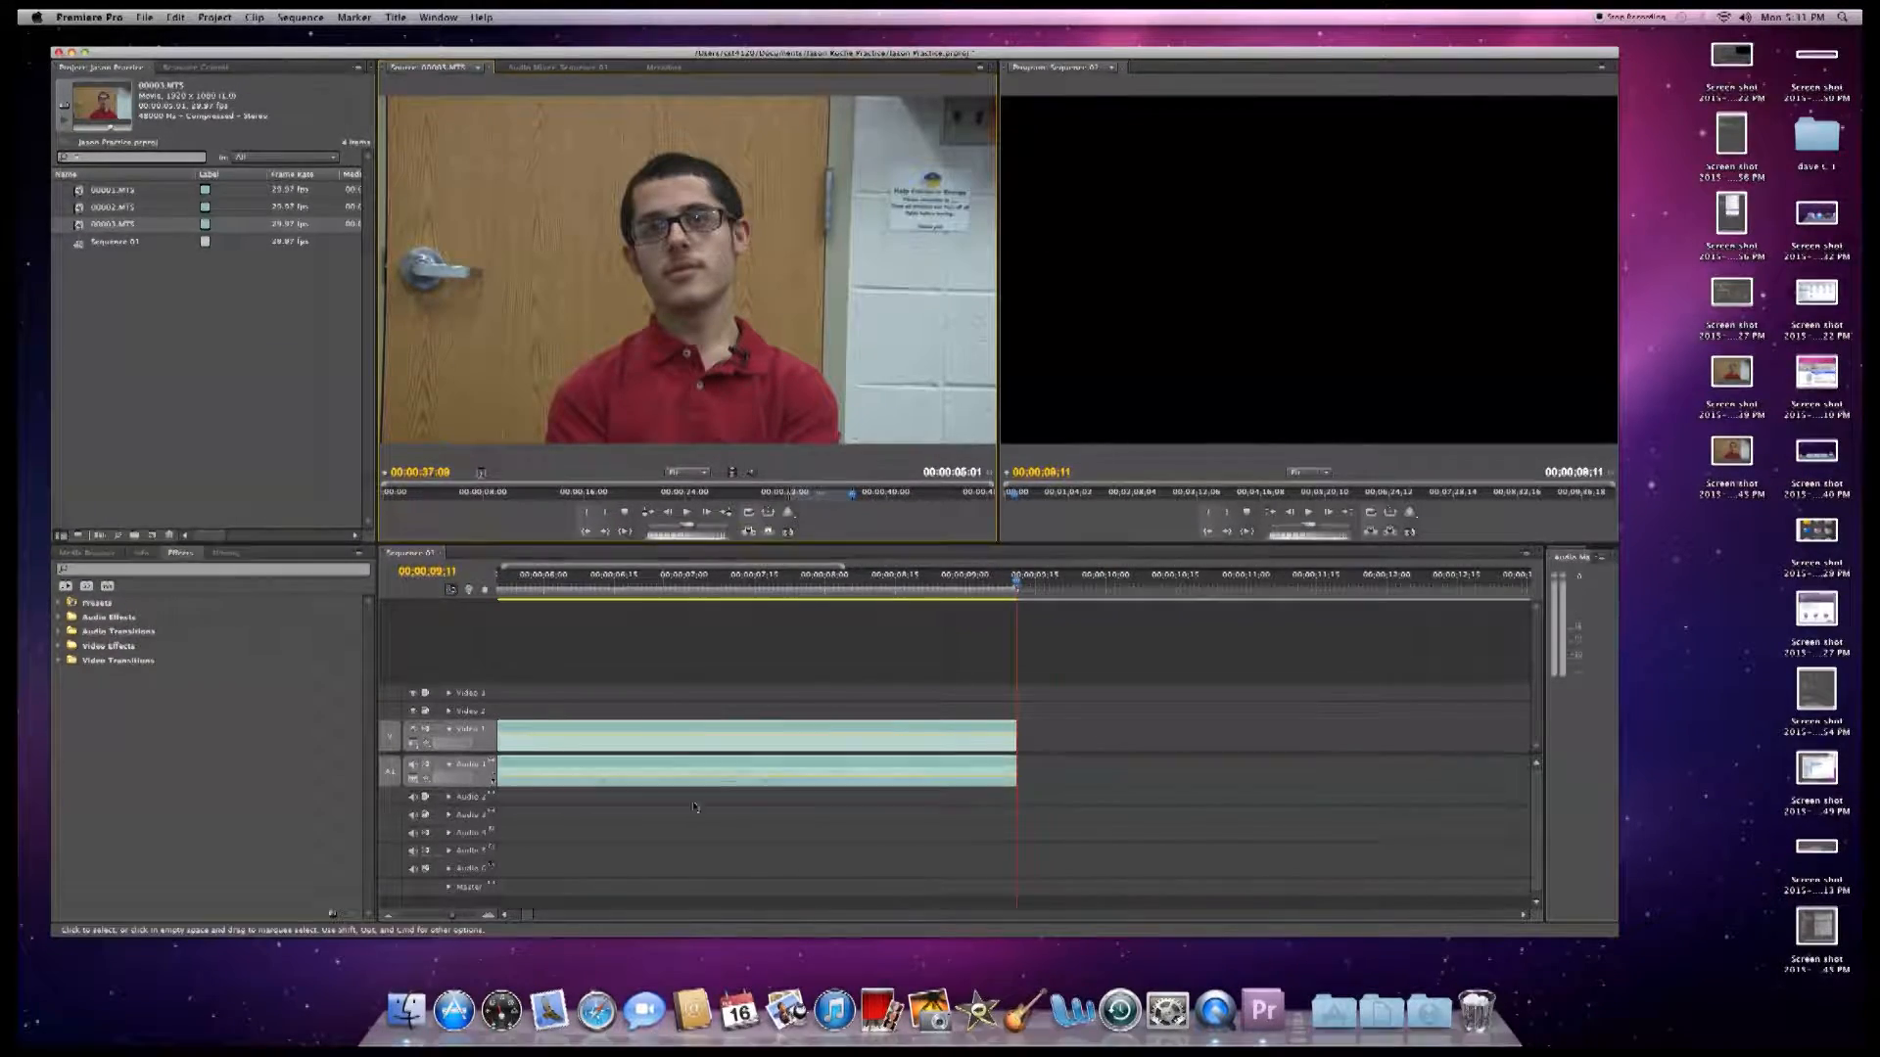
left_click_drag(451, 915, 438, 917)
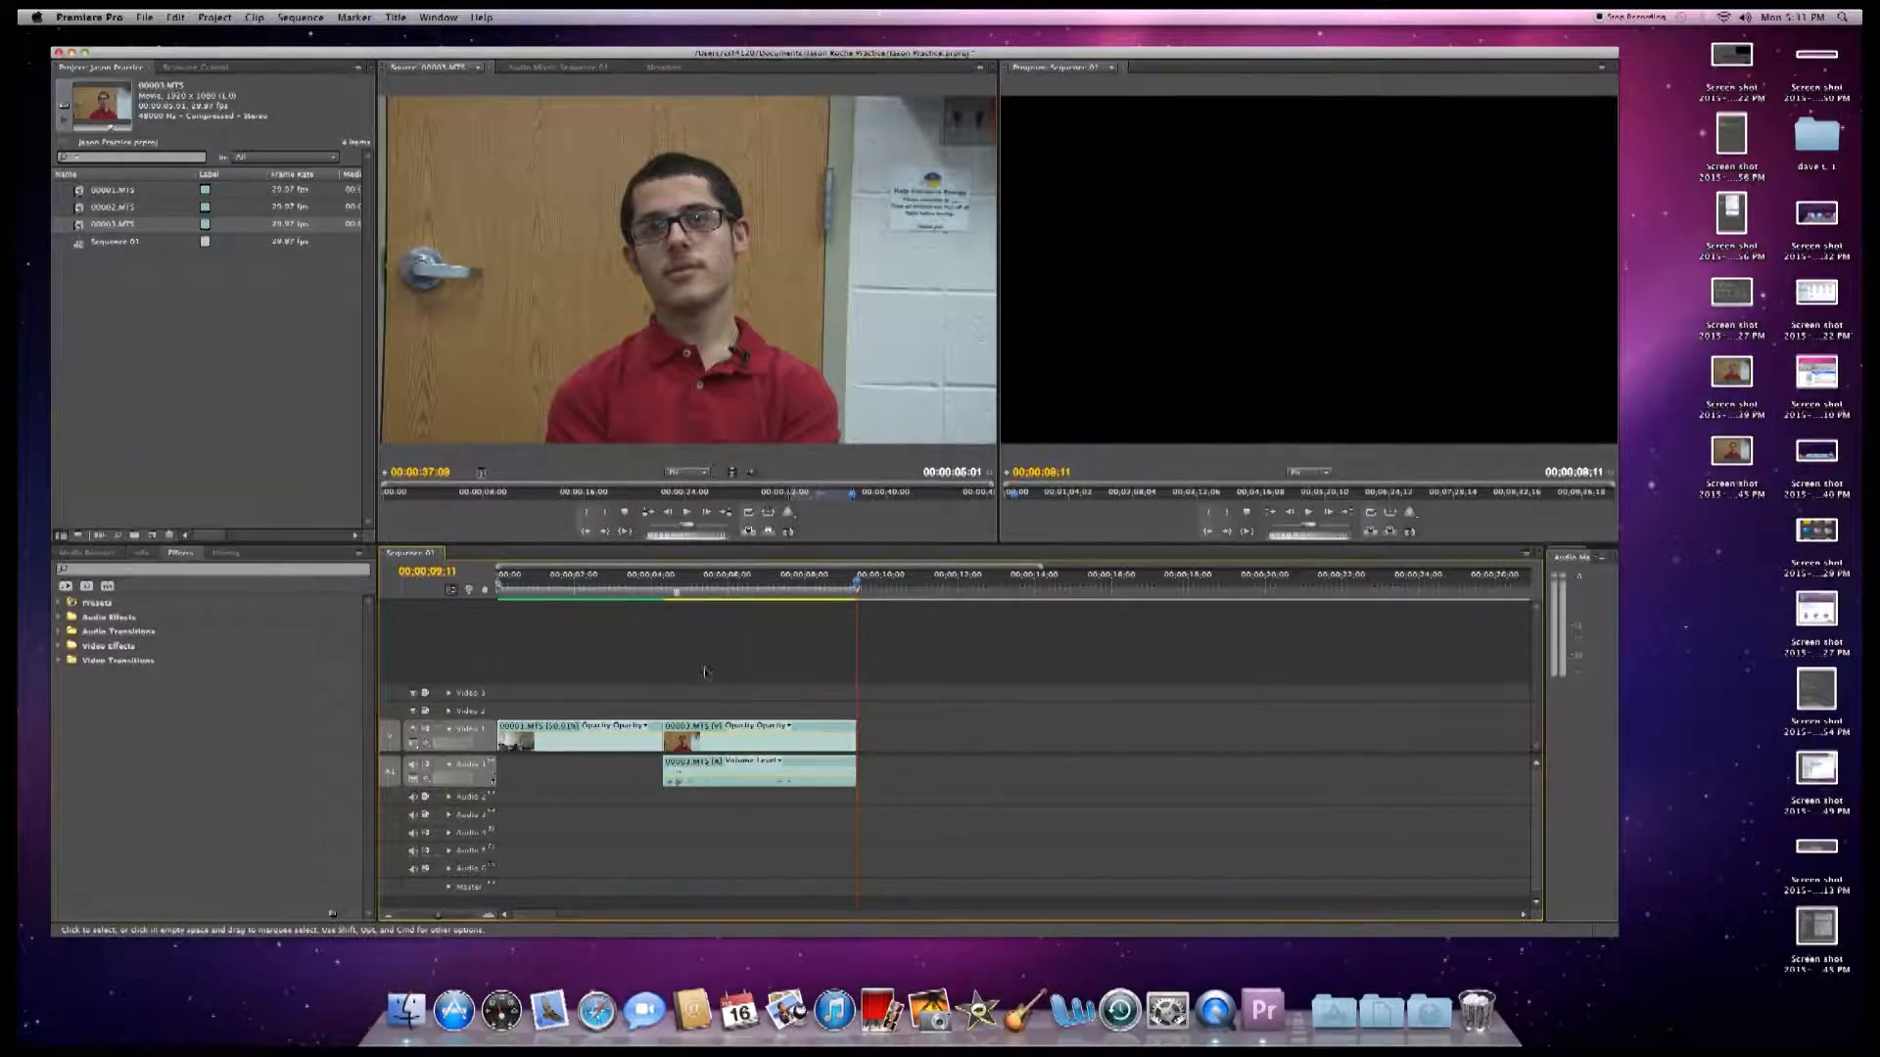
left_click_drag(830, 585, 590, 588)
key("space")
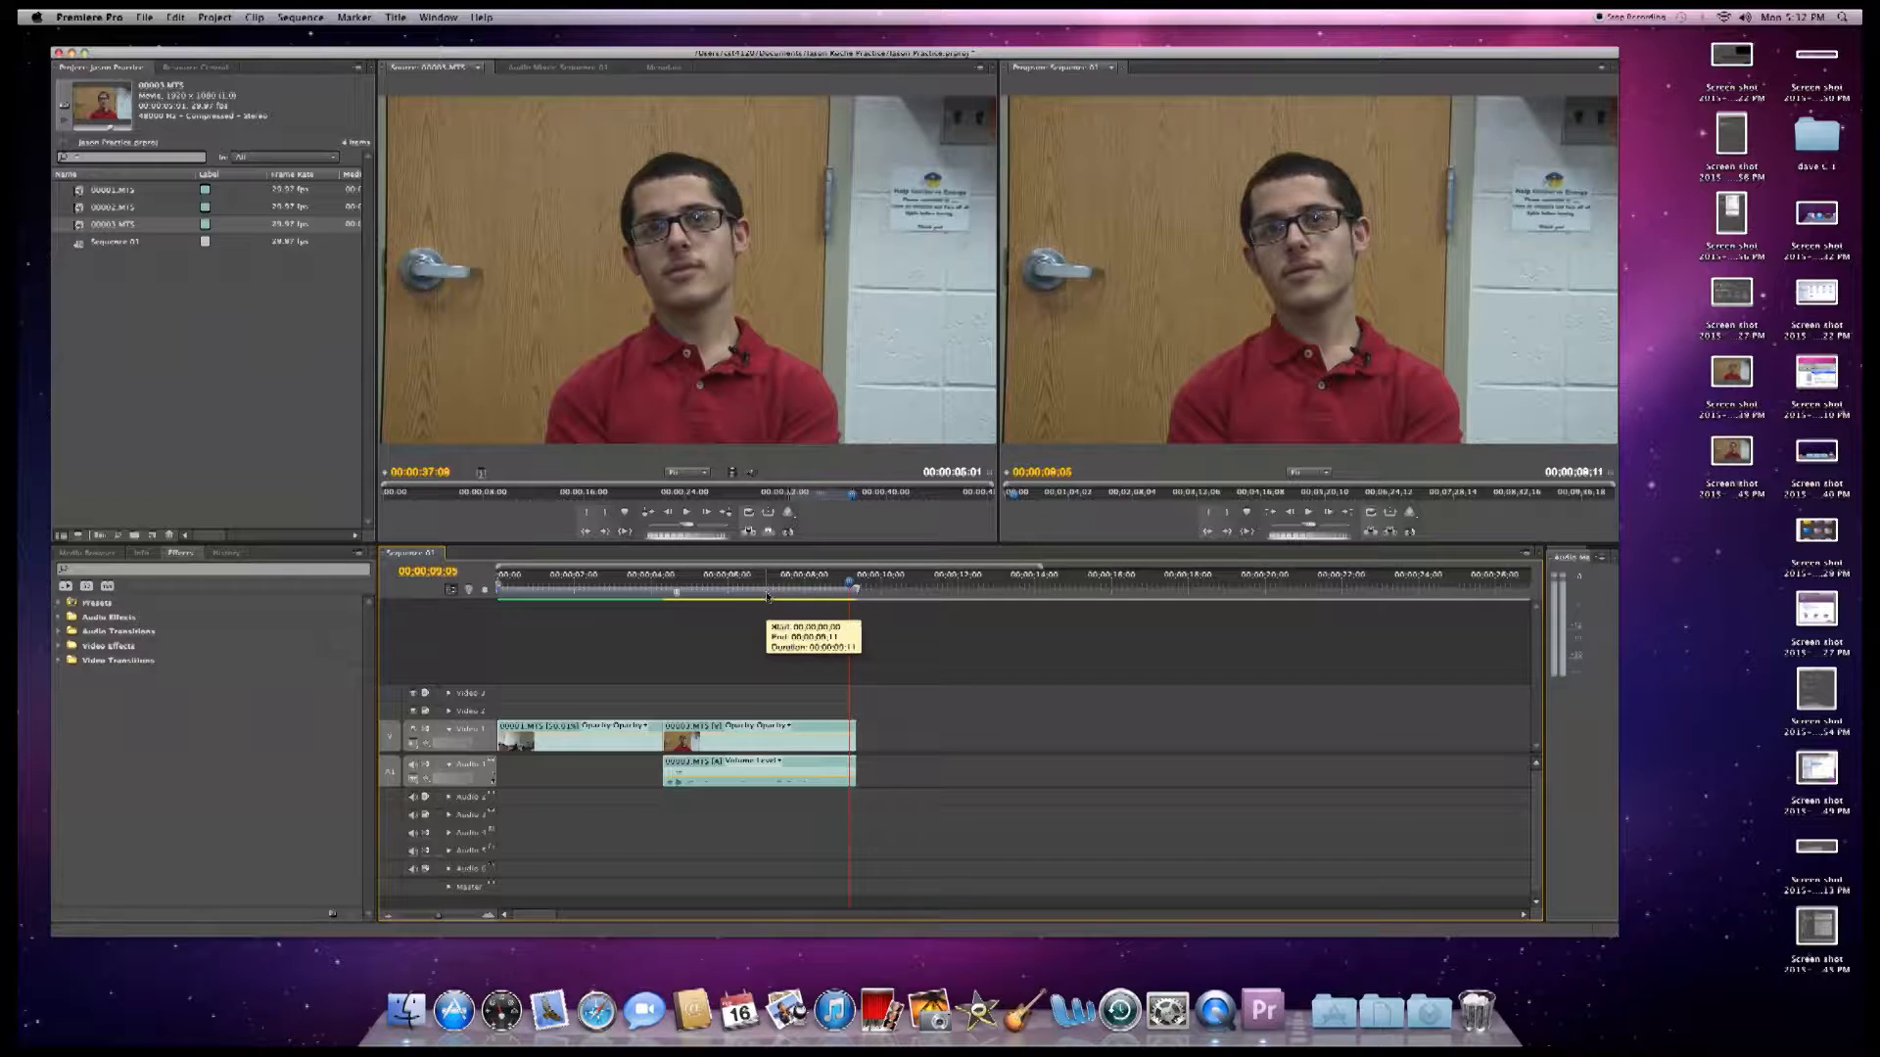
- Apply the stereo Fill Right audio effect to the 00003.MTS clip in the sequence and play the clip back from its start
left_click_drag(849, 584, 764, 588)
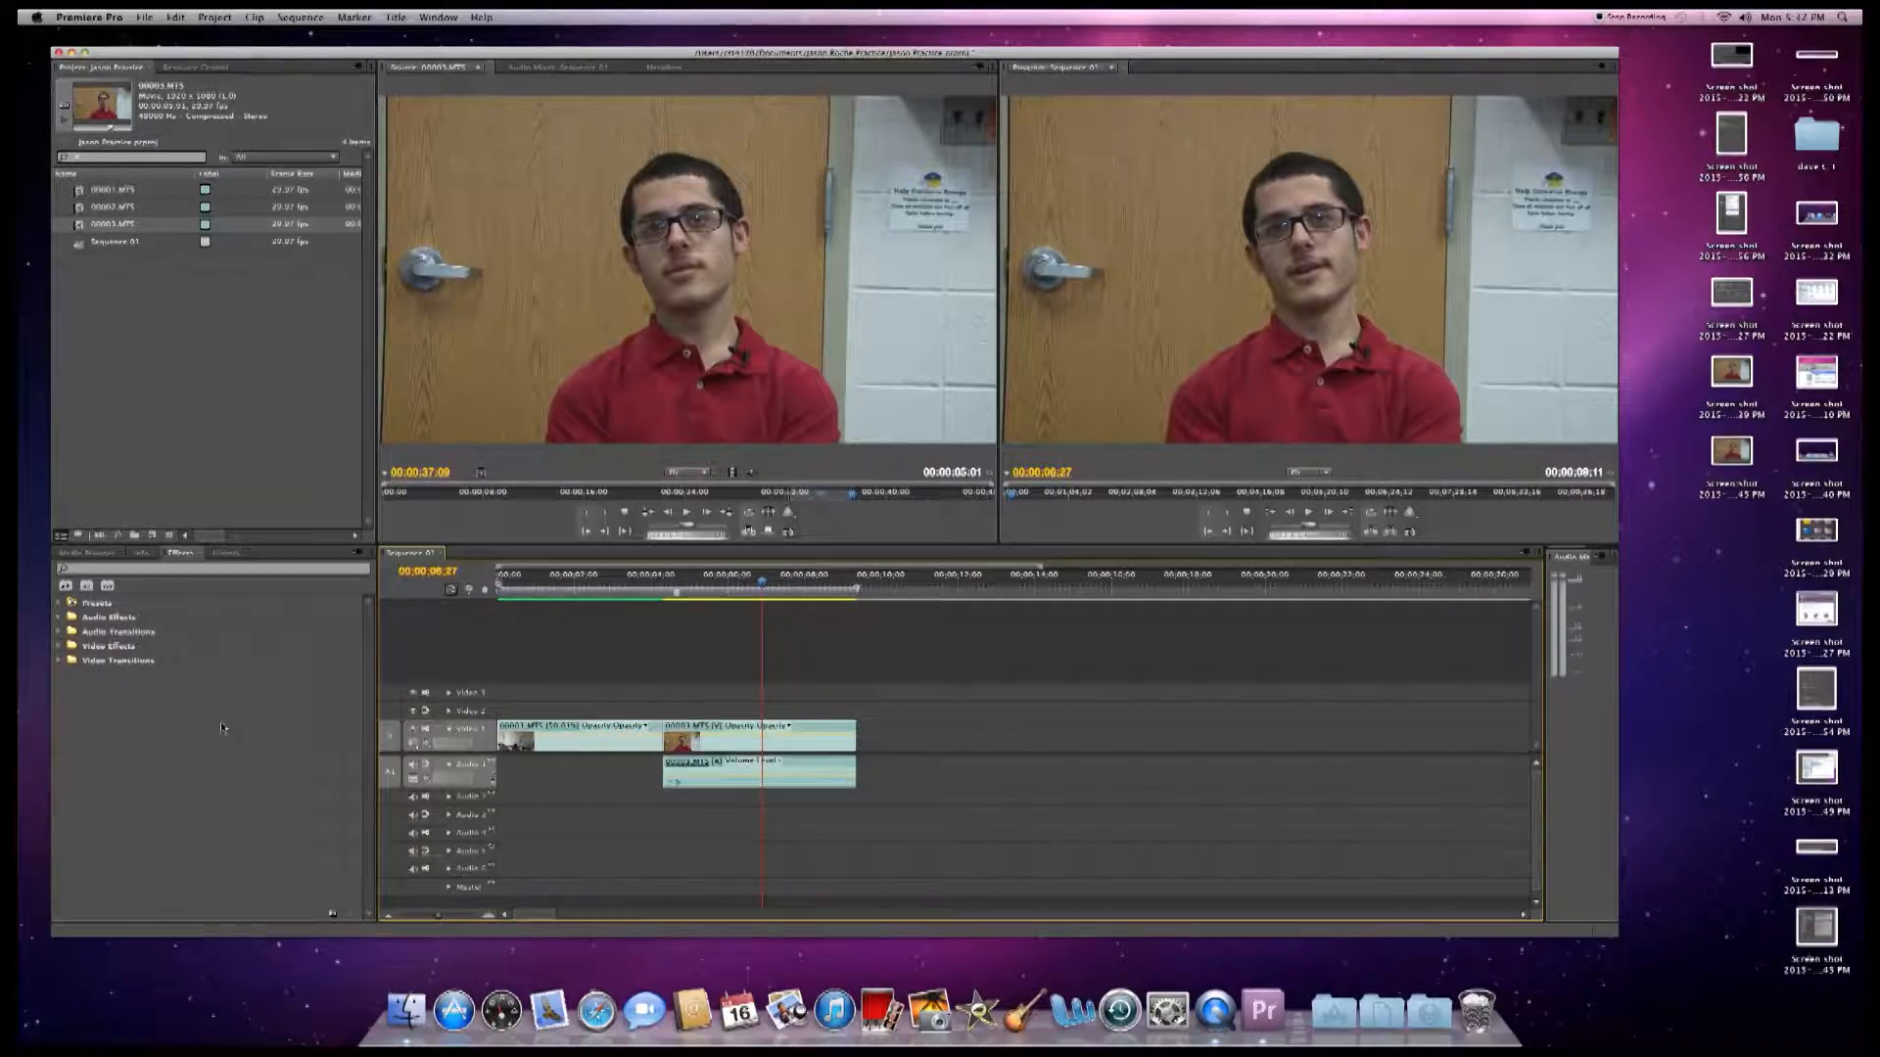
left_click(185, 639)
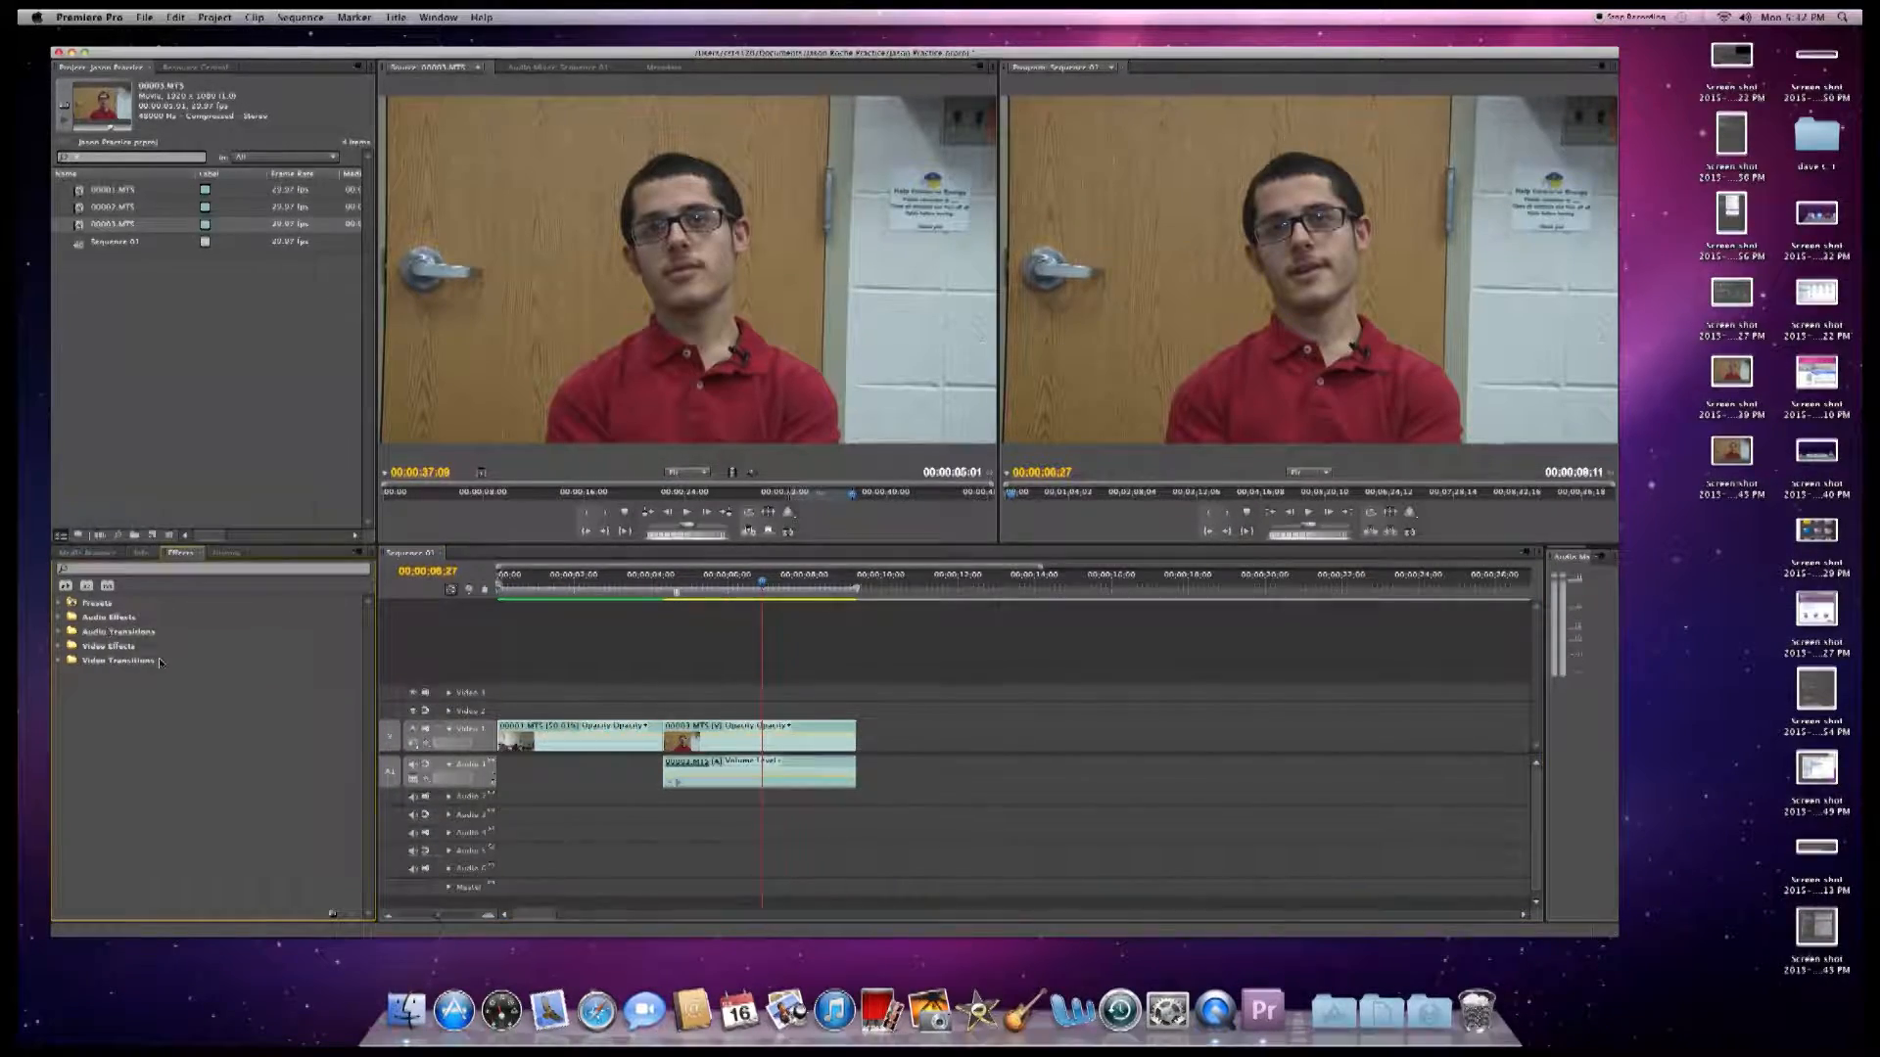
left_click(58, 618)
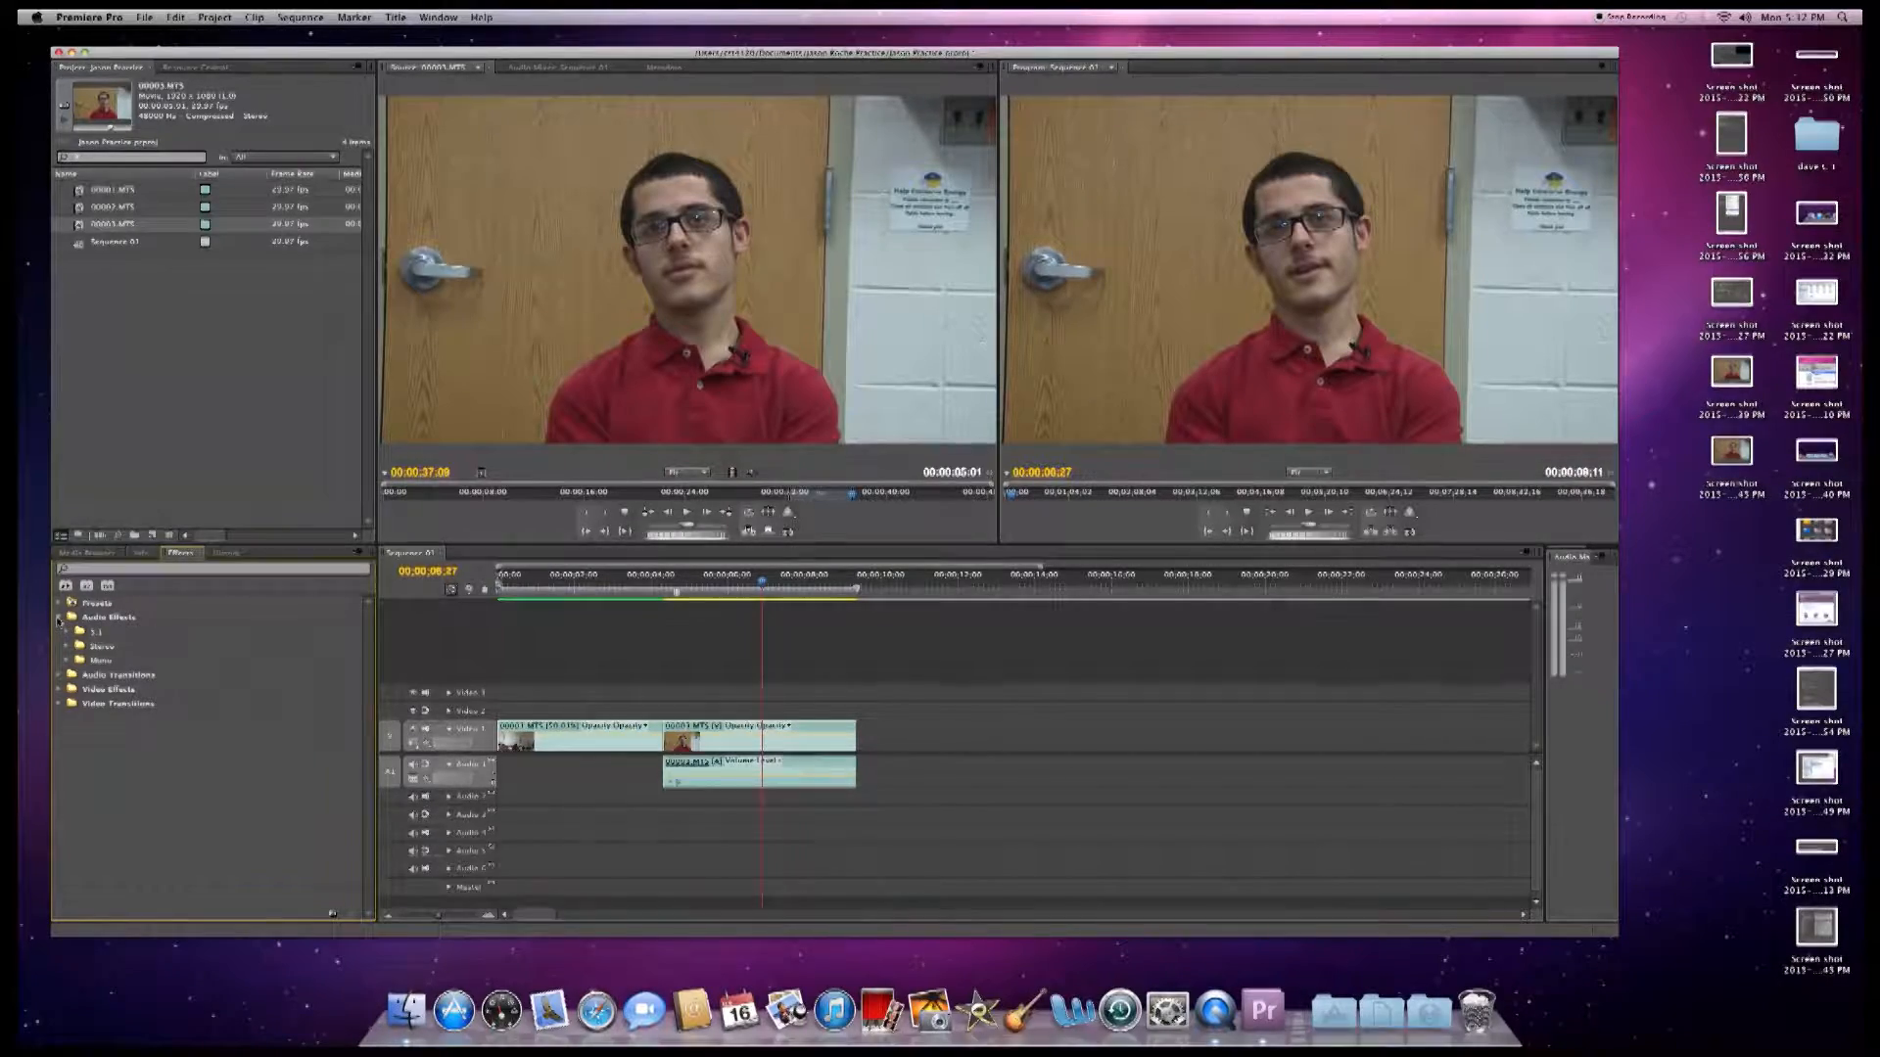
left_click(67, 646)
scroll(164, 777, "down", 2)
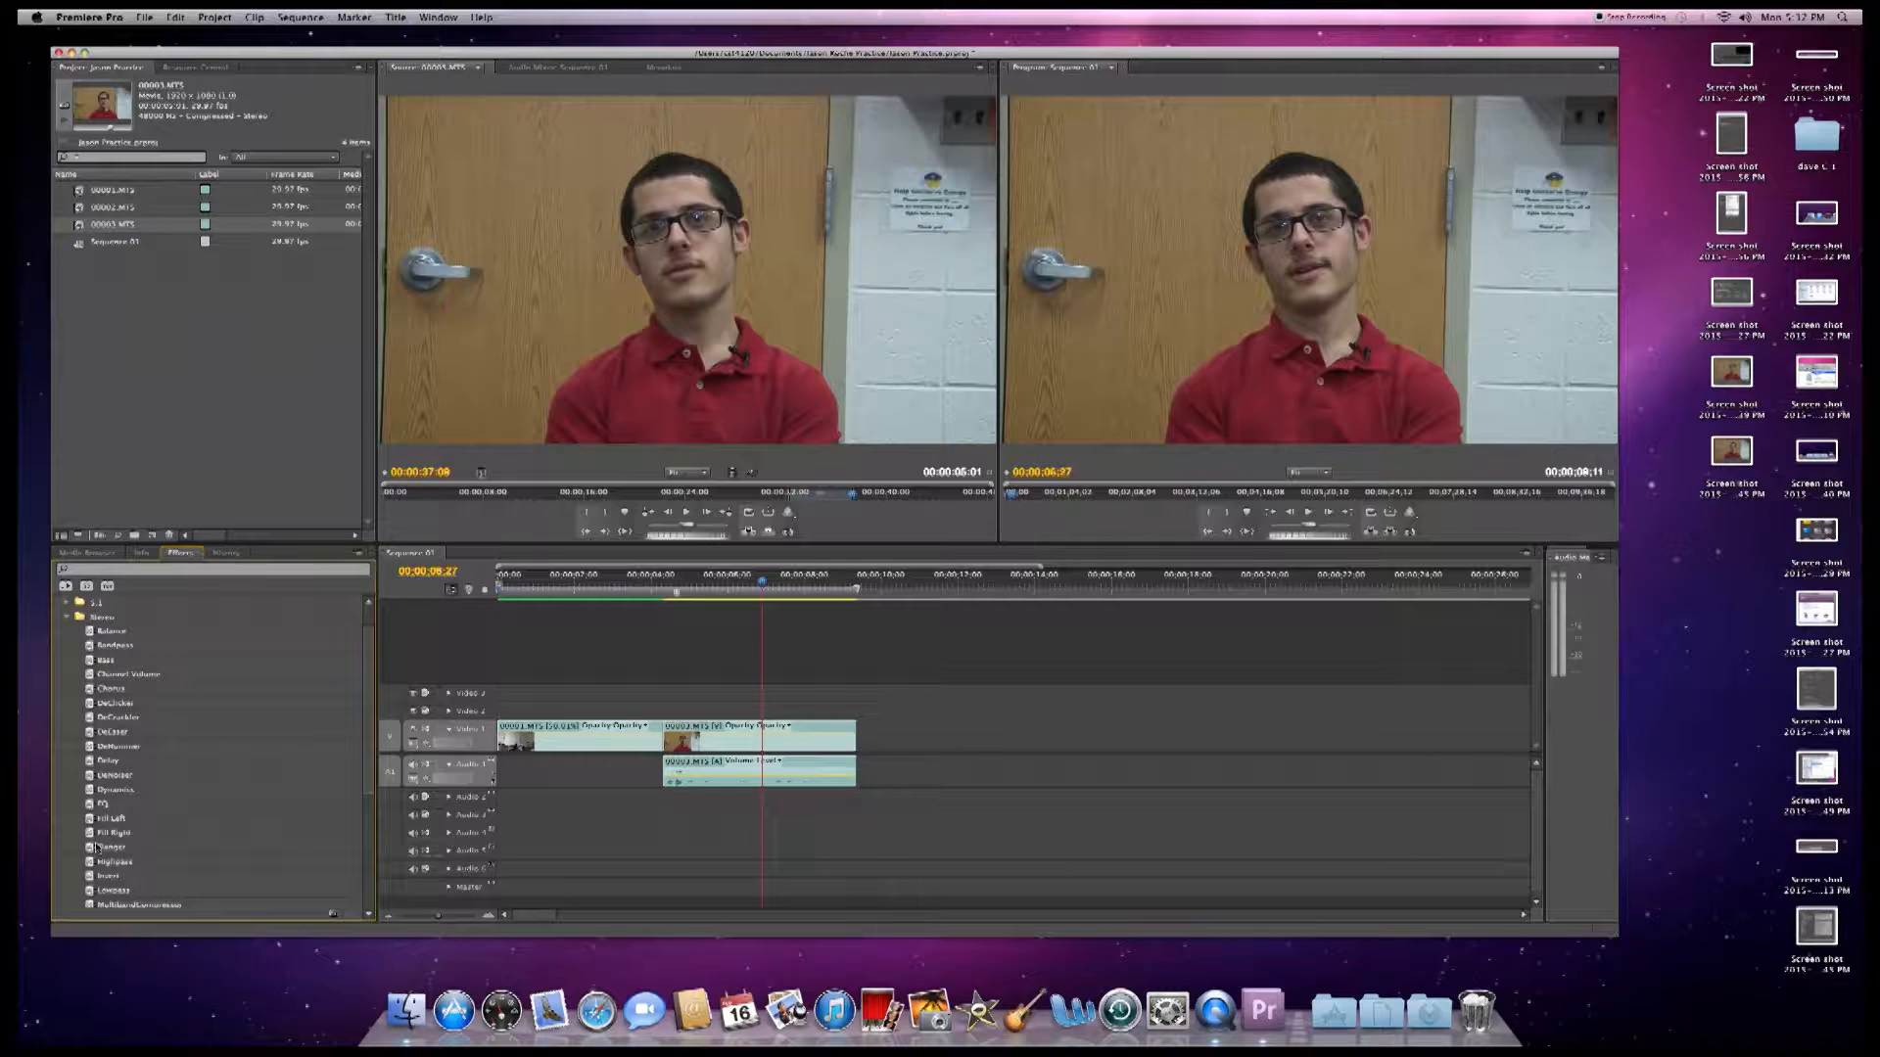
left_click_drag(88, 833, 701, 776)
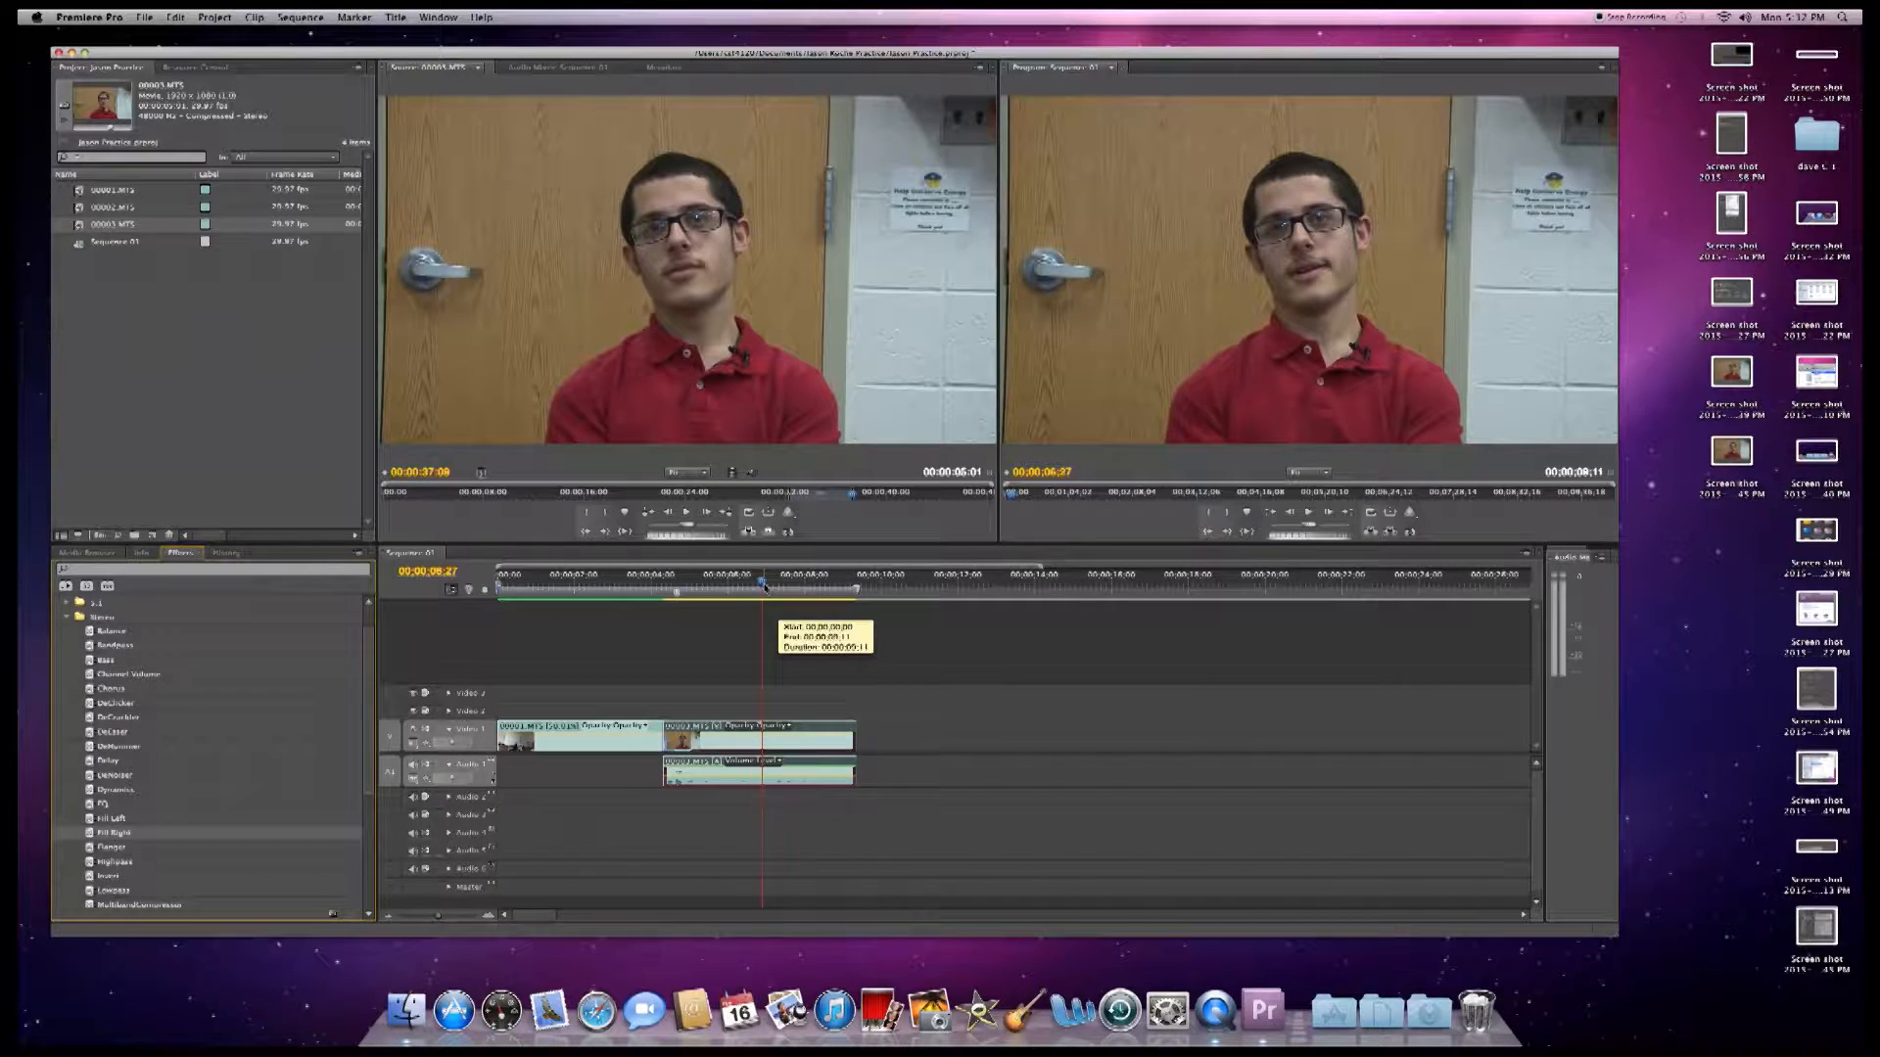
left_click_drag(762, 583, 711, 584)
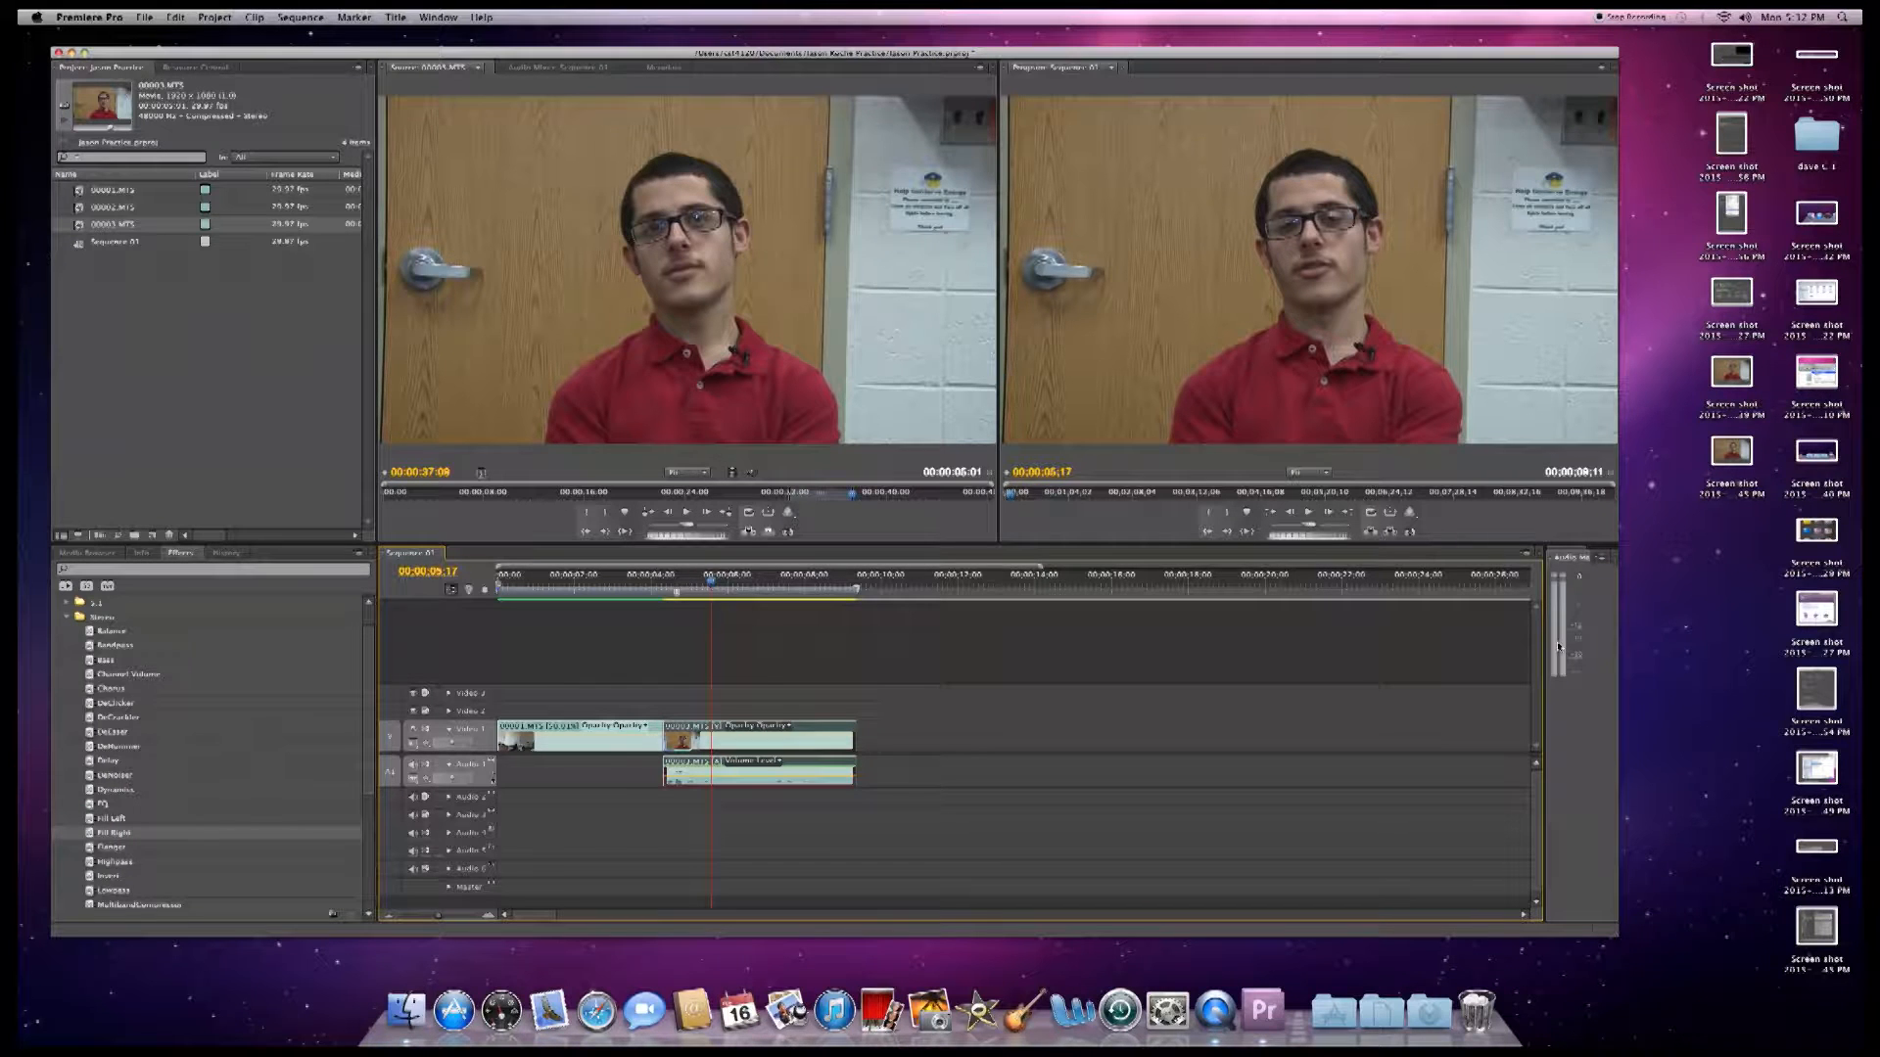
key("space")
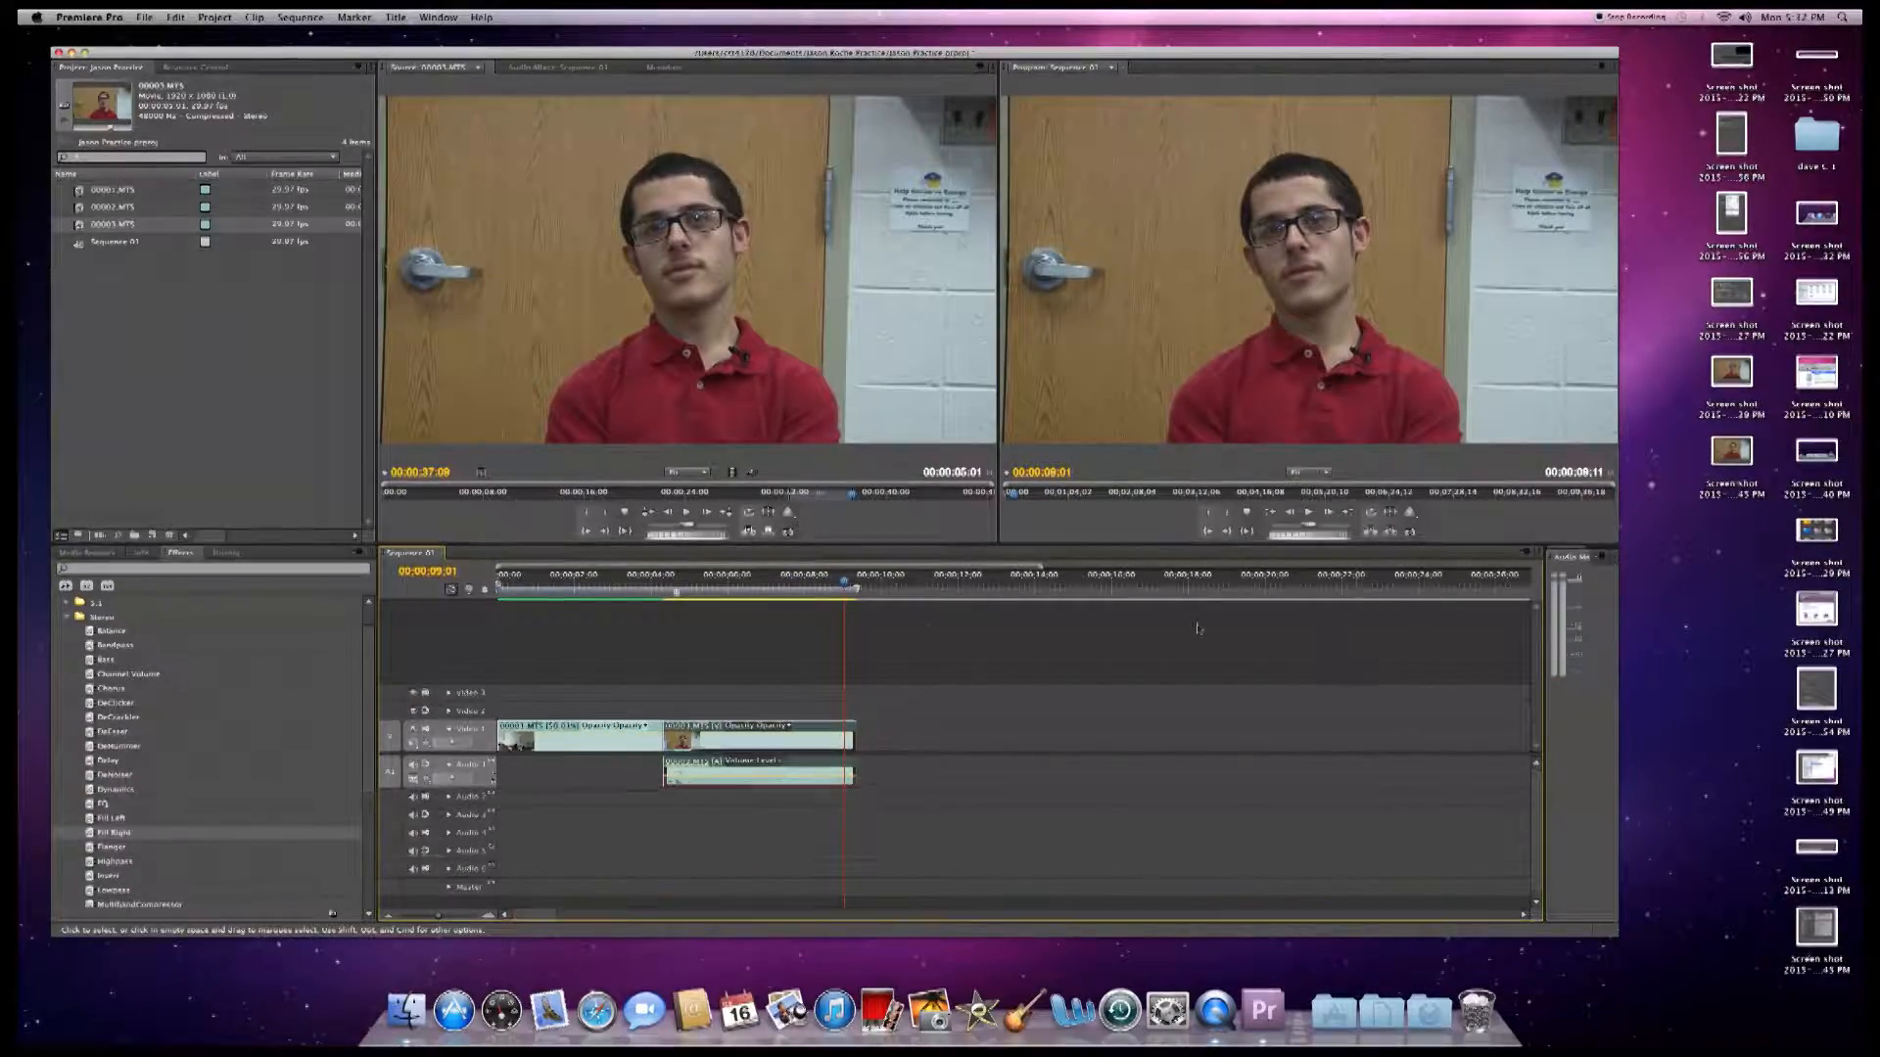
left_click(672, 591)
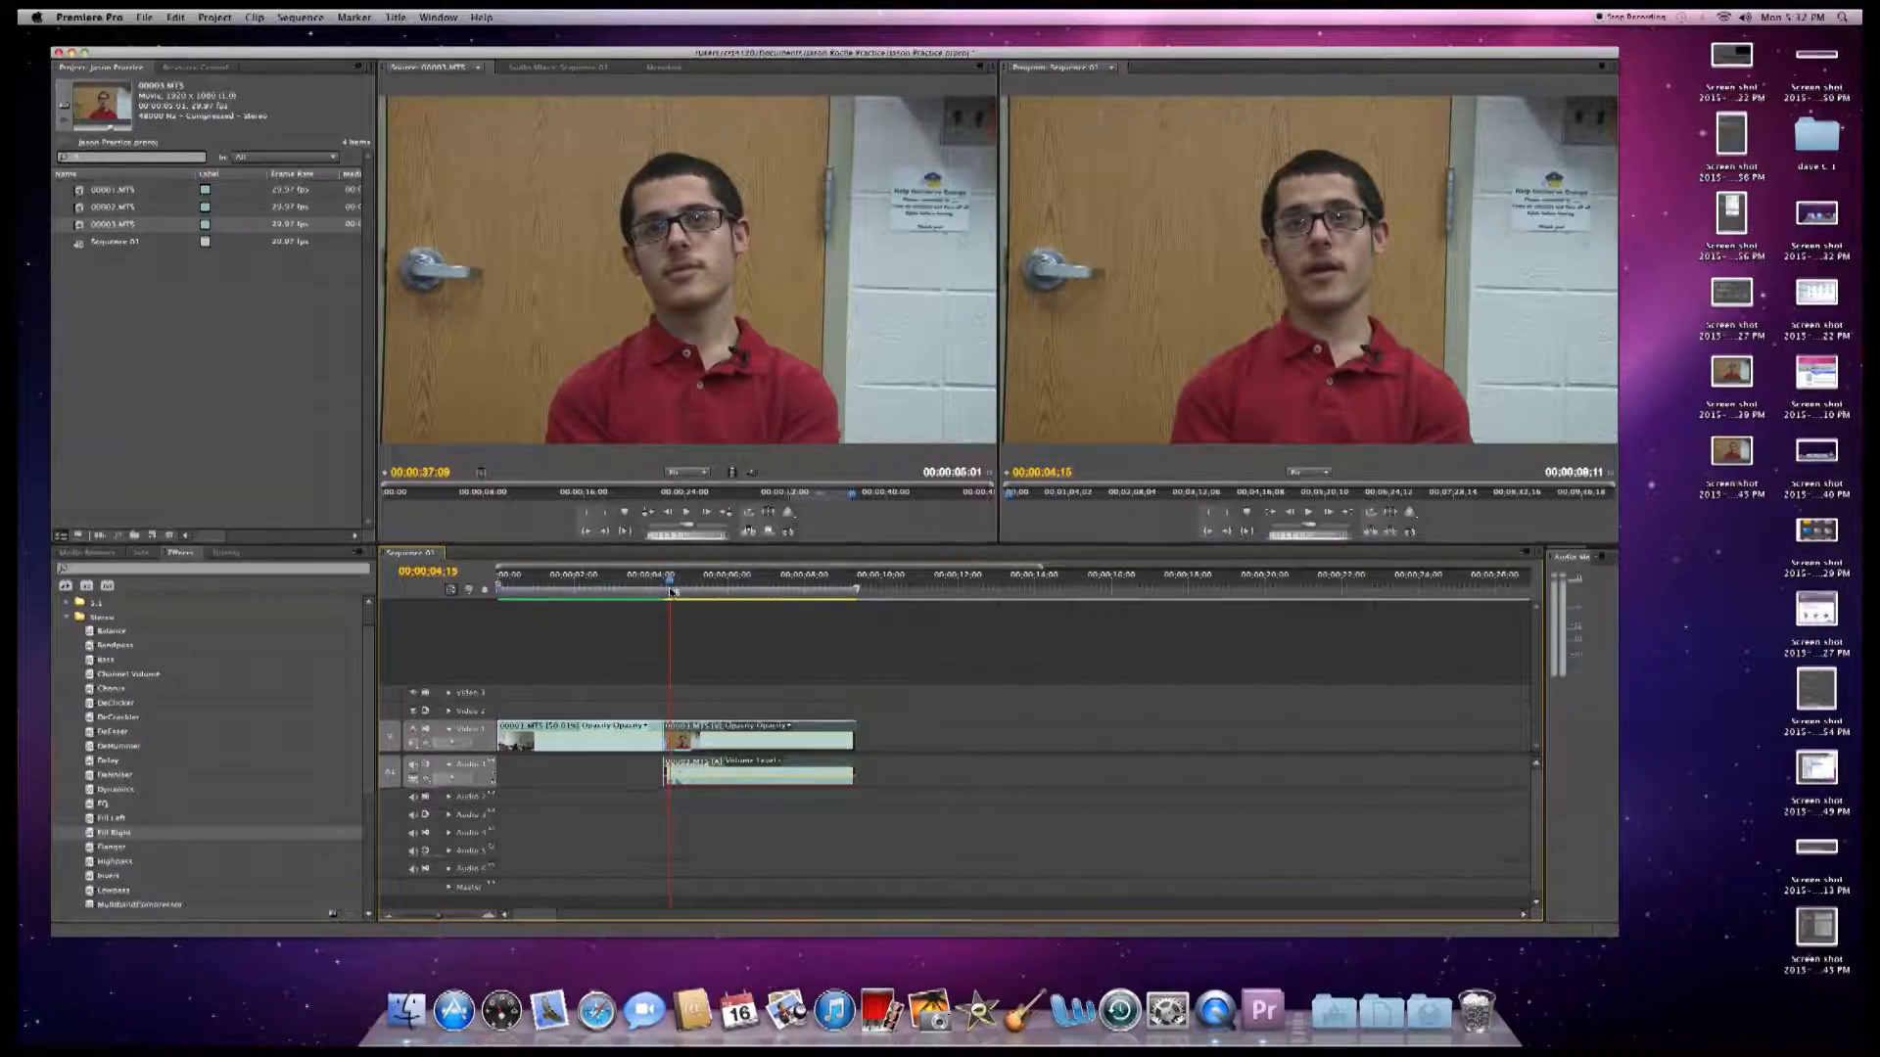
key("space")
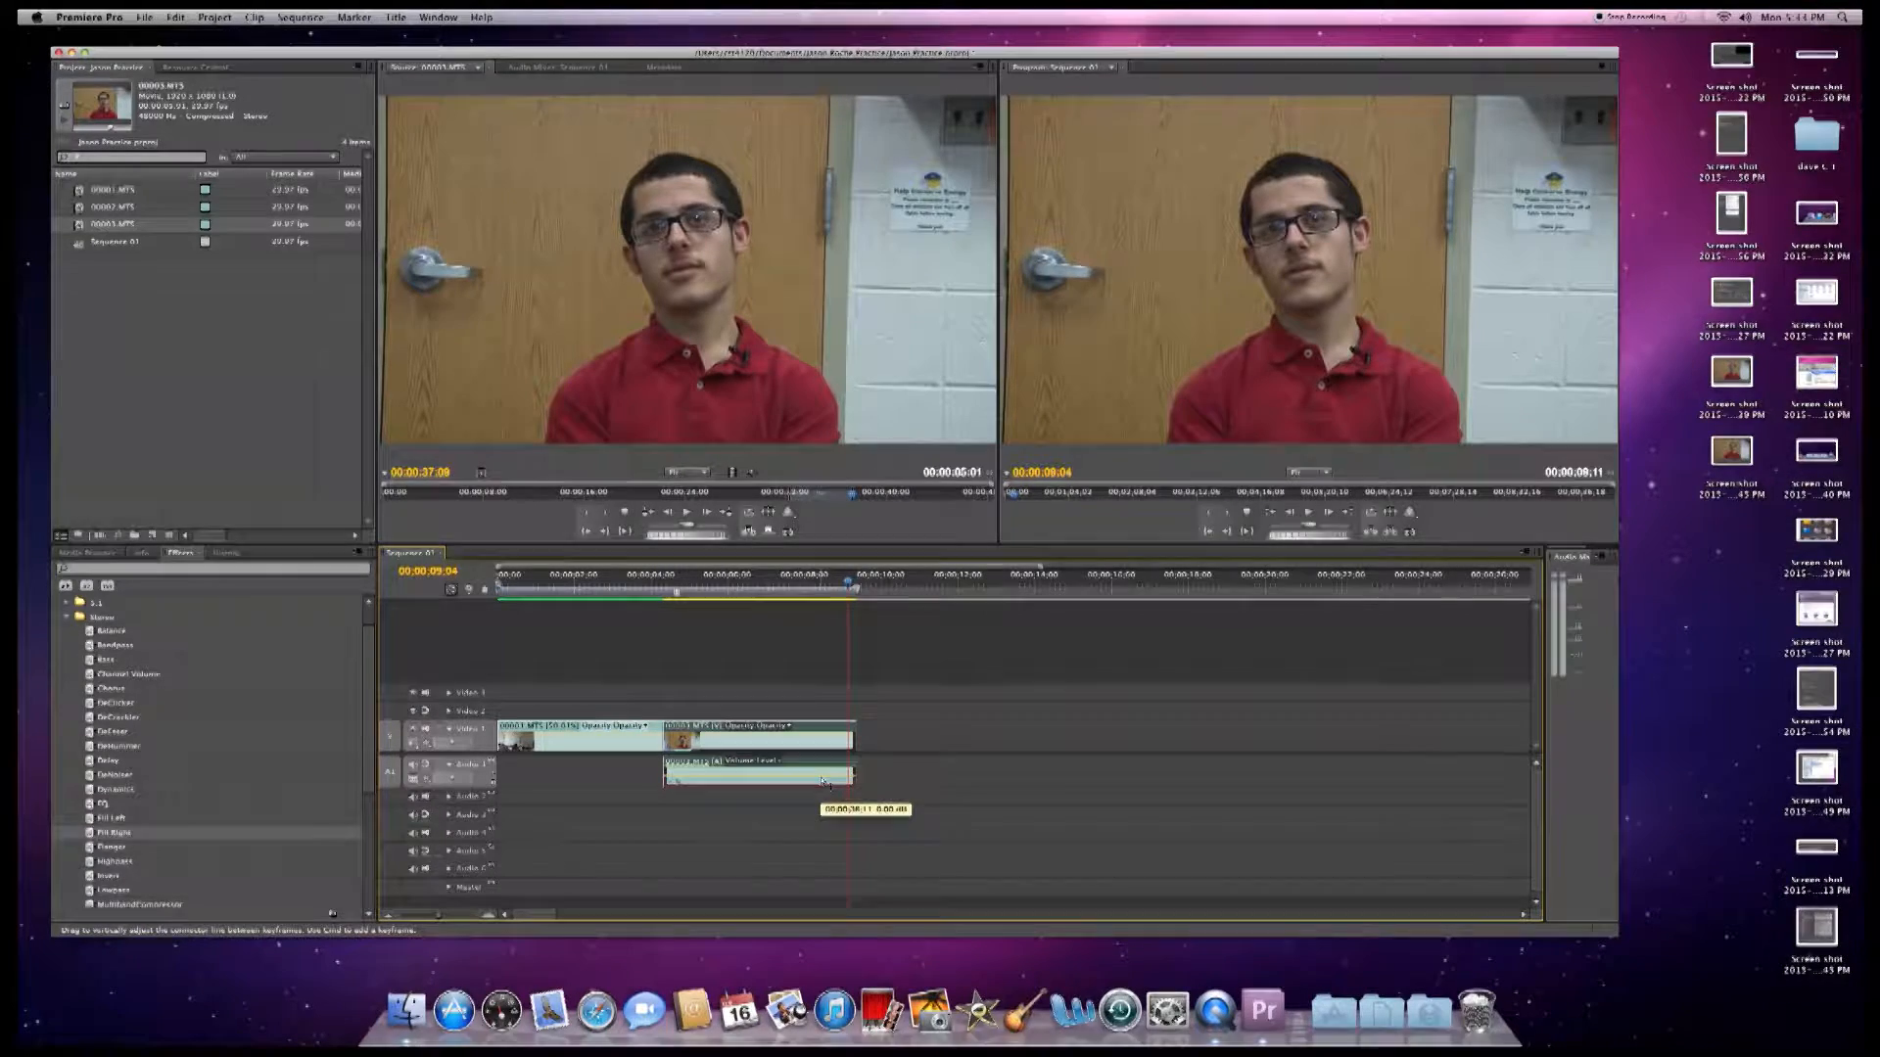
- Raise the 00003.MTS clip's volume line in the sequence to about 6 dB and listen to the clip from its beginning
left_click_drag(822, 780, 823, 767)
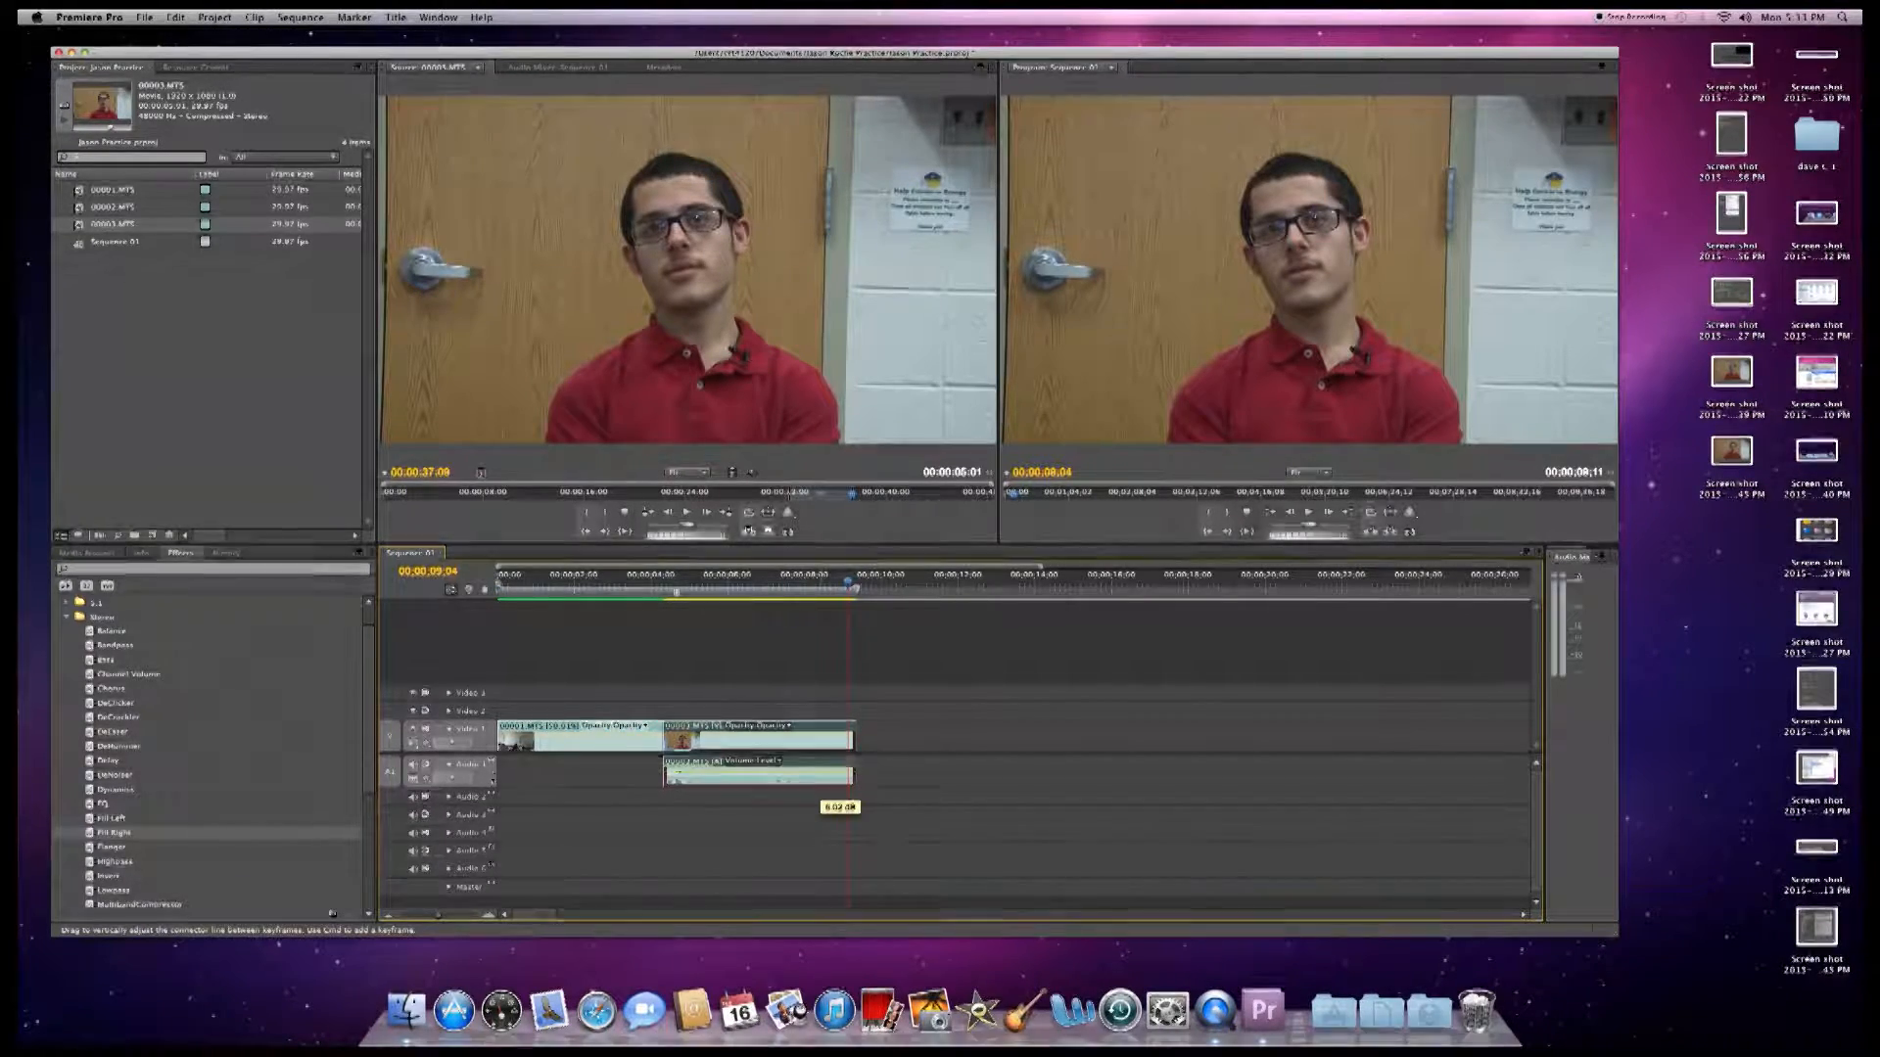
left_click(699, 589)
key("space")
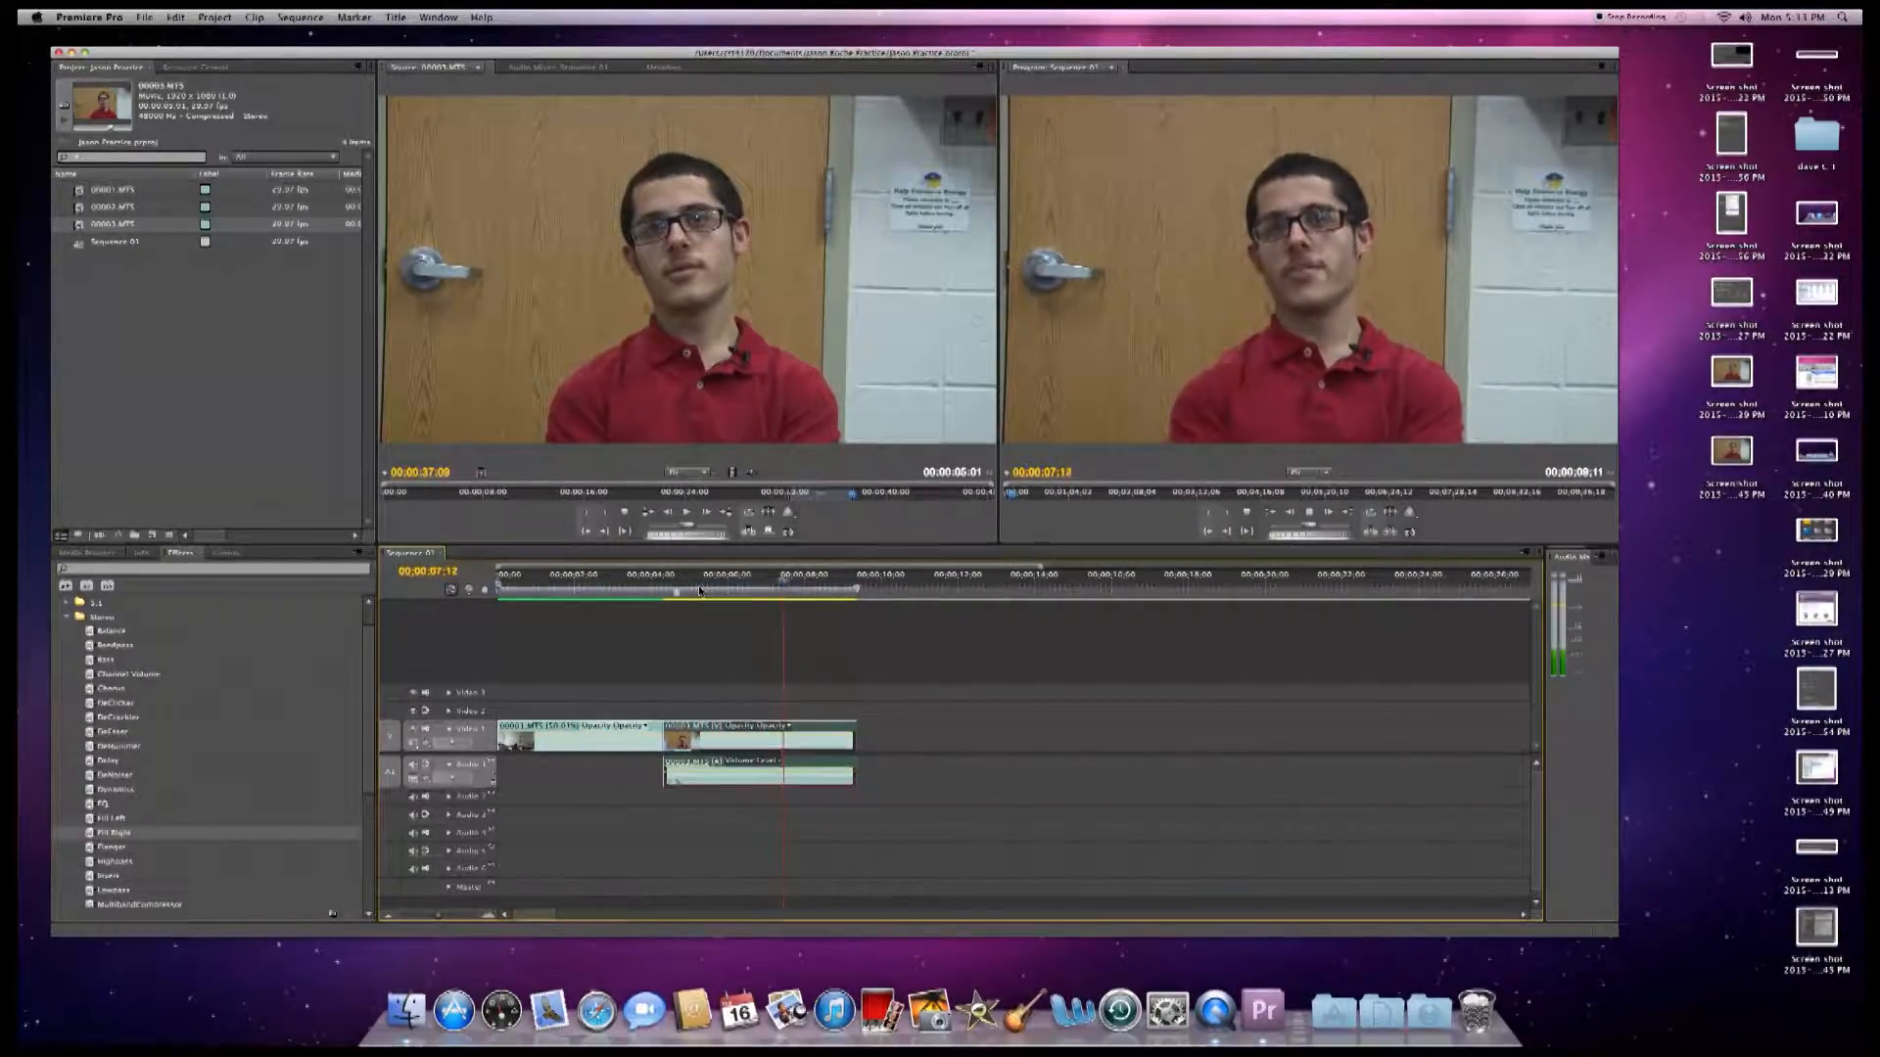
key("space")
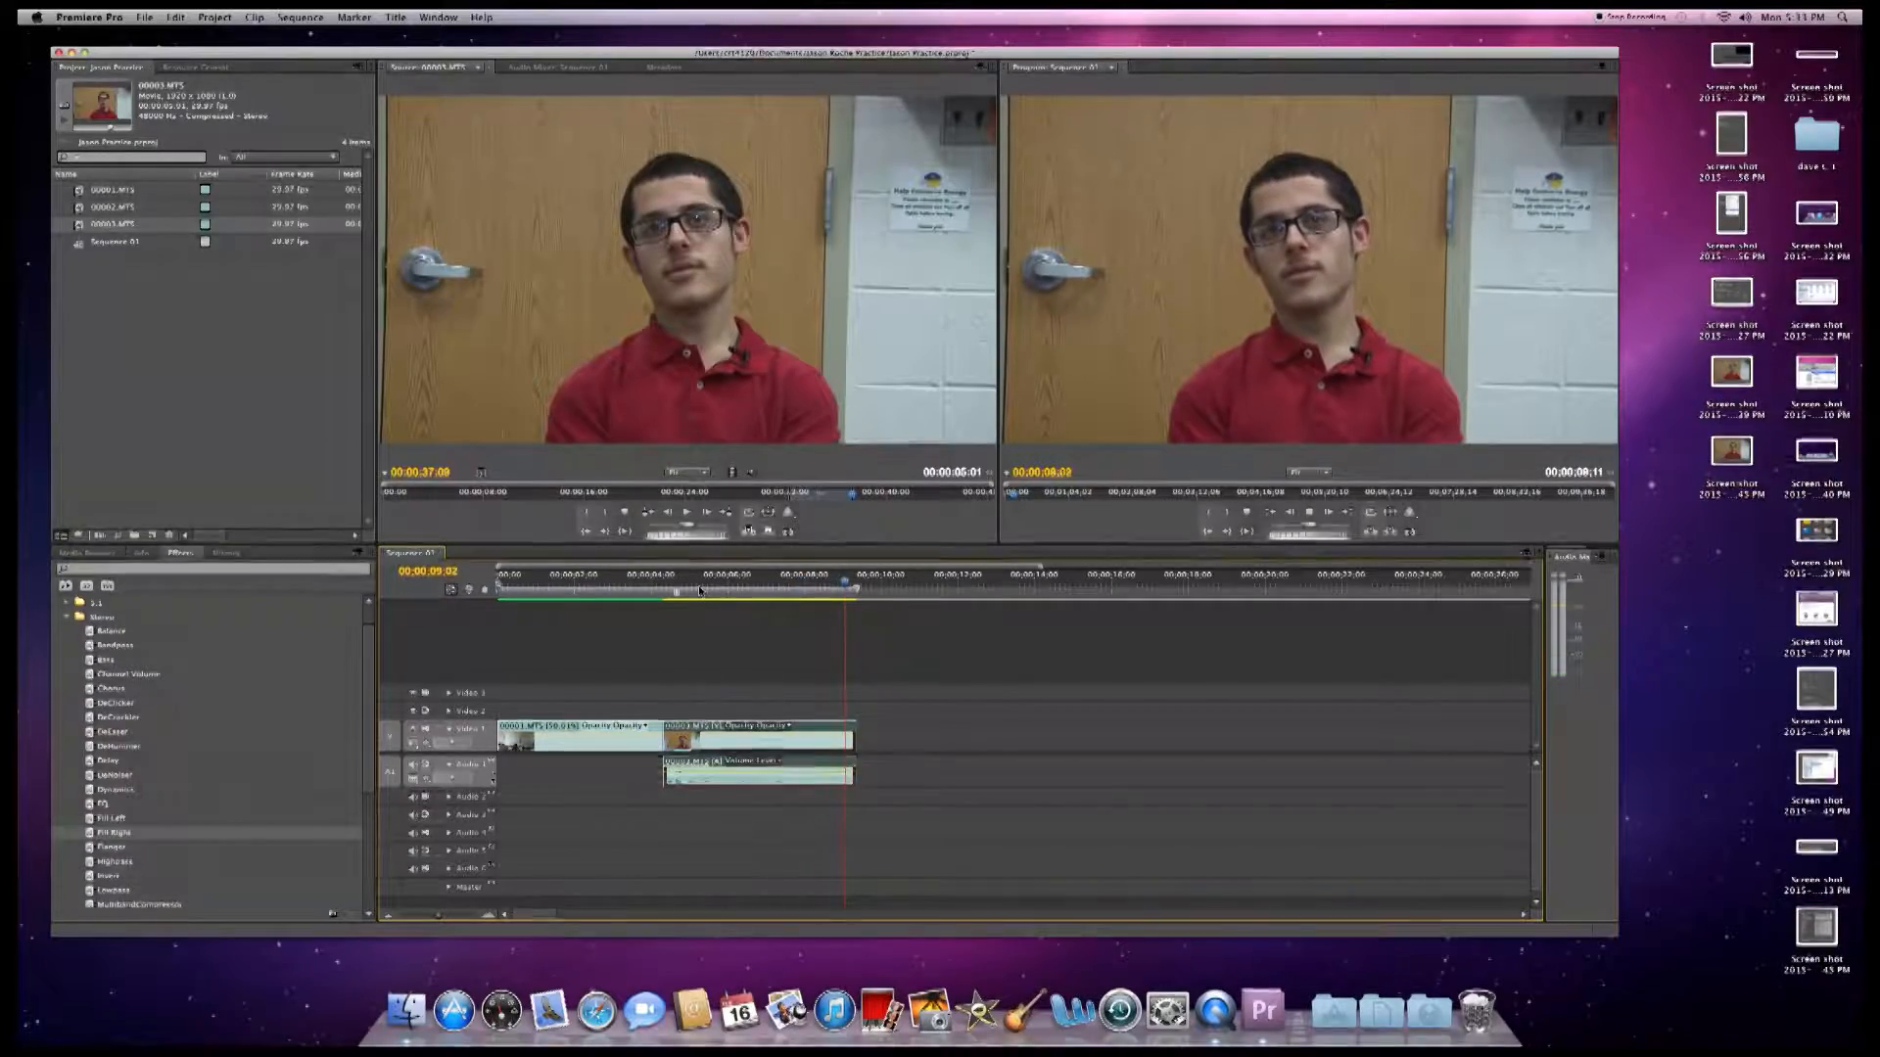
left_click_drag(846, 582, 677, 586)
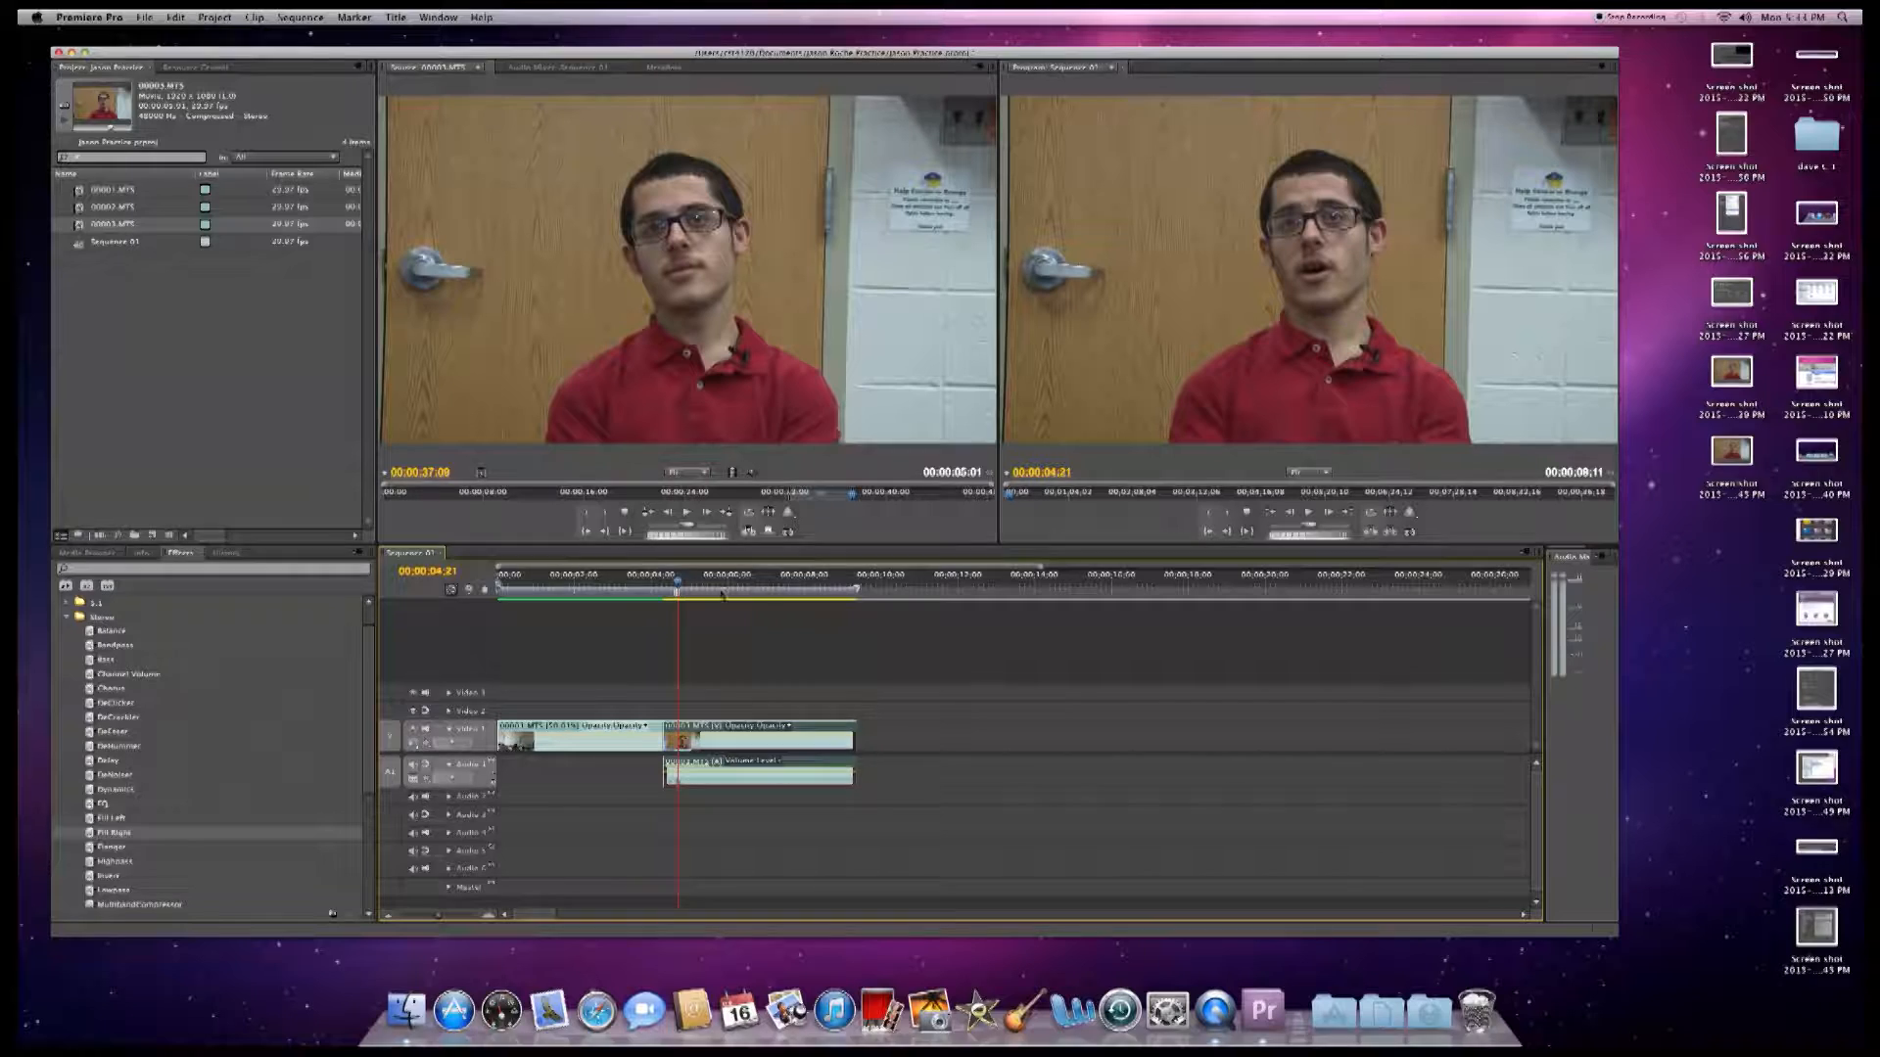
left_click_drag(679, 585, 670, 588)
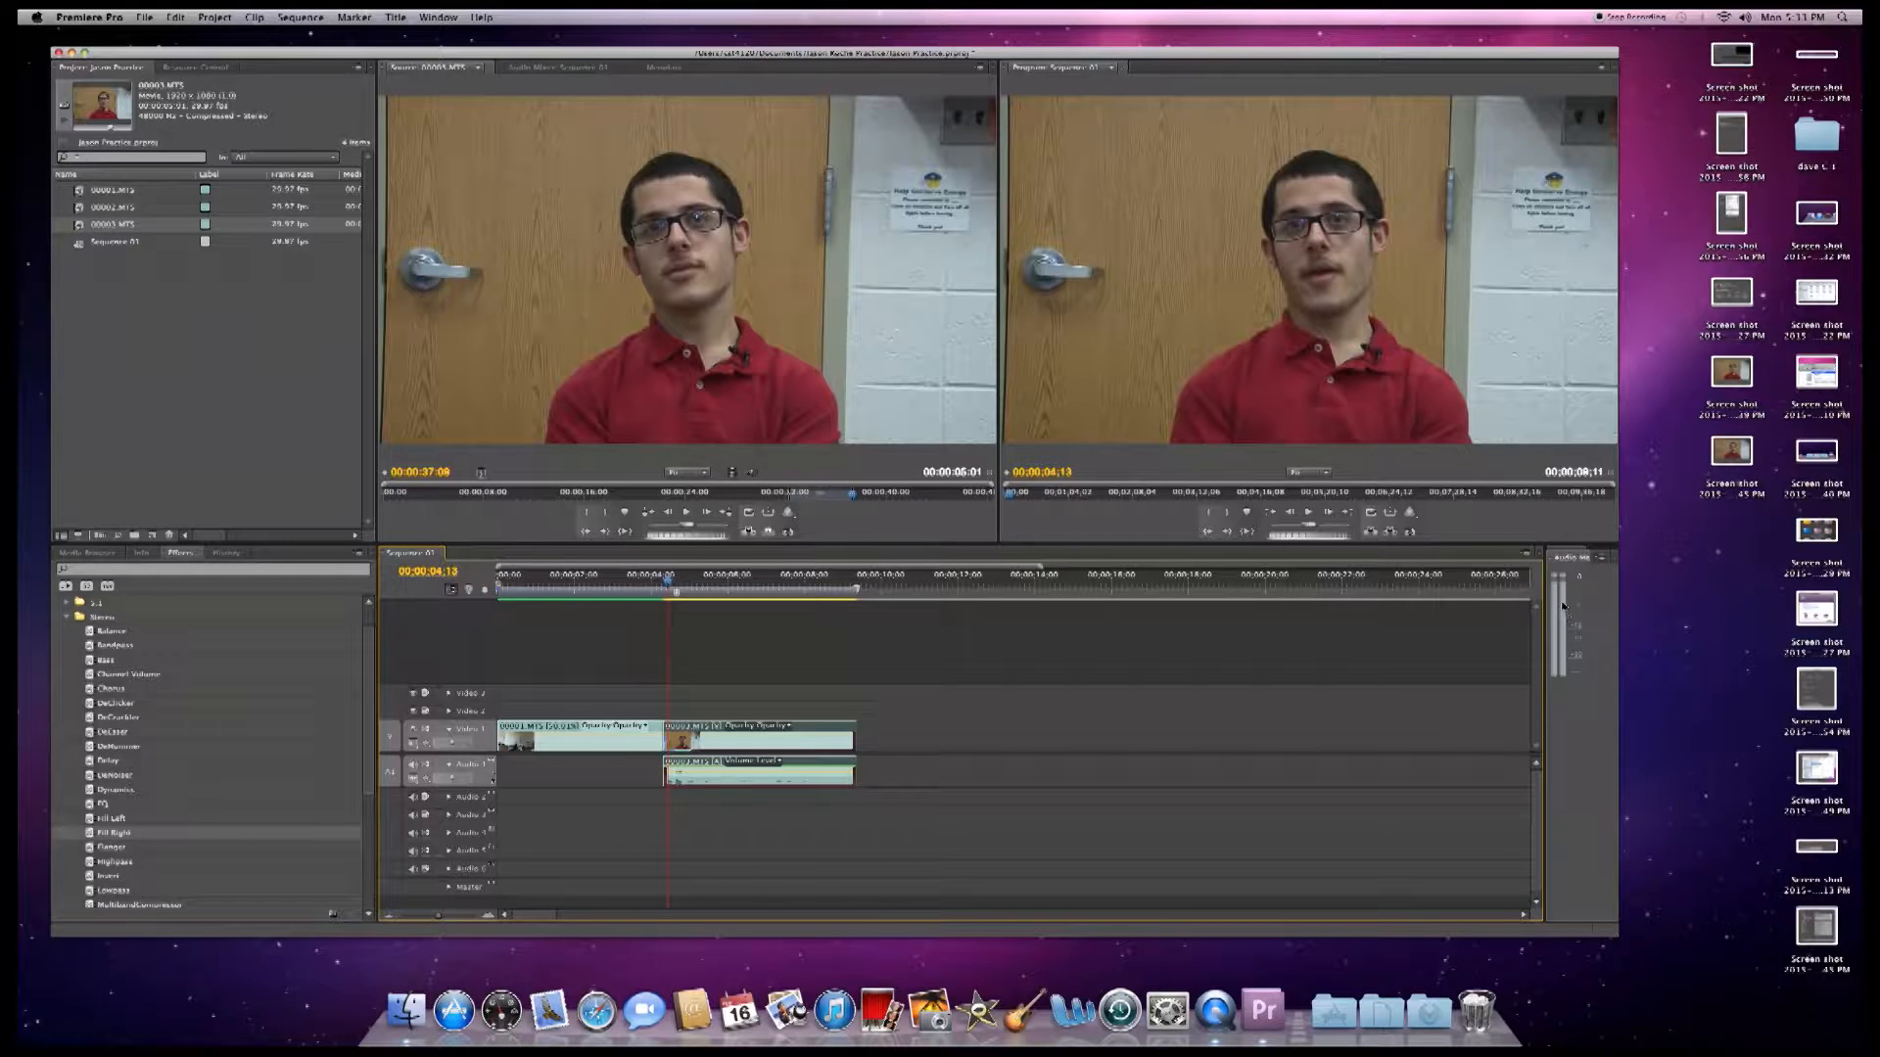
key("space")
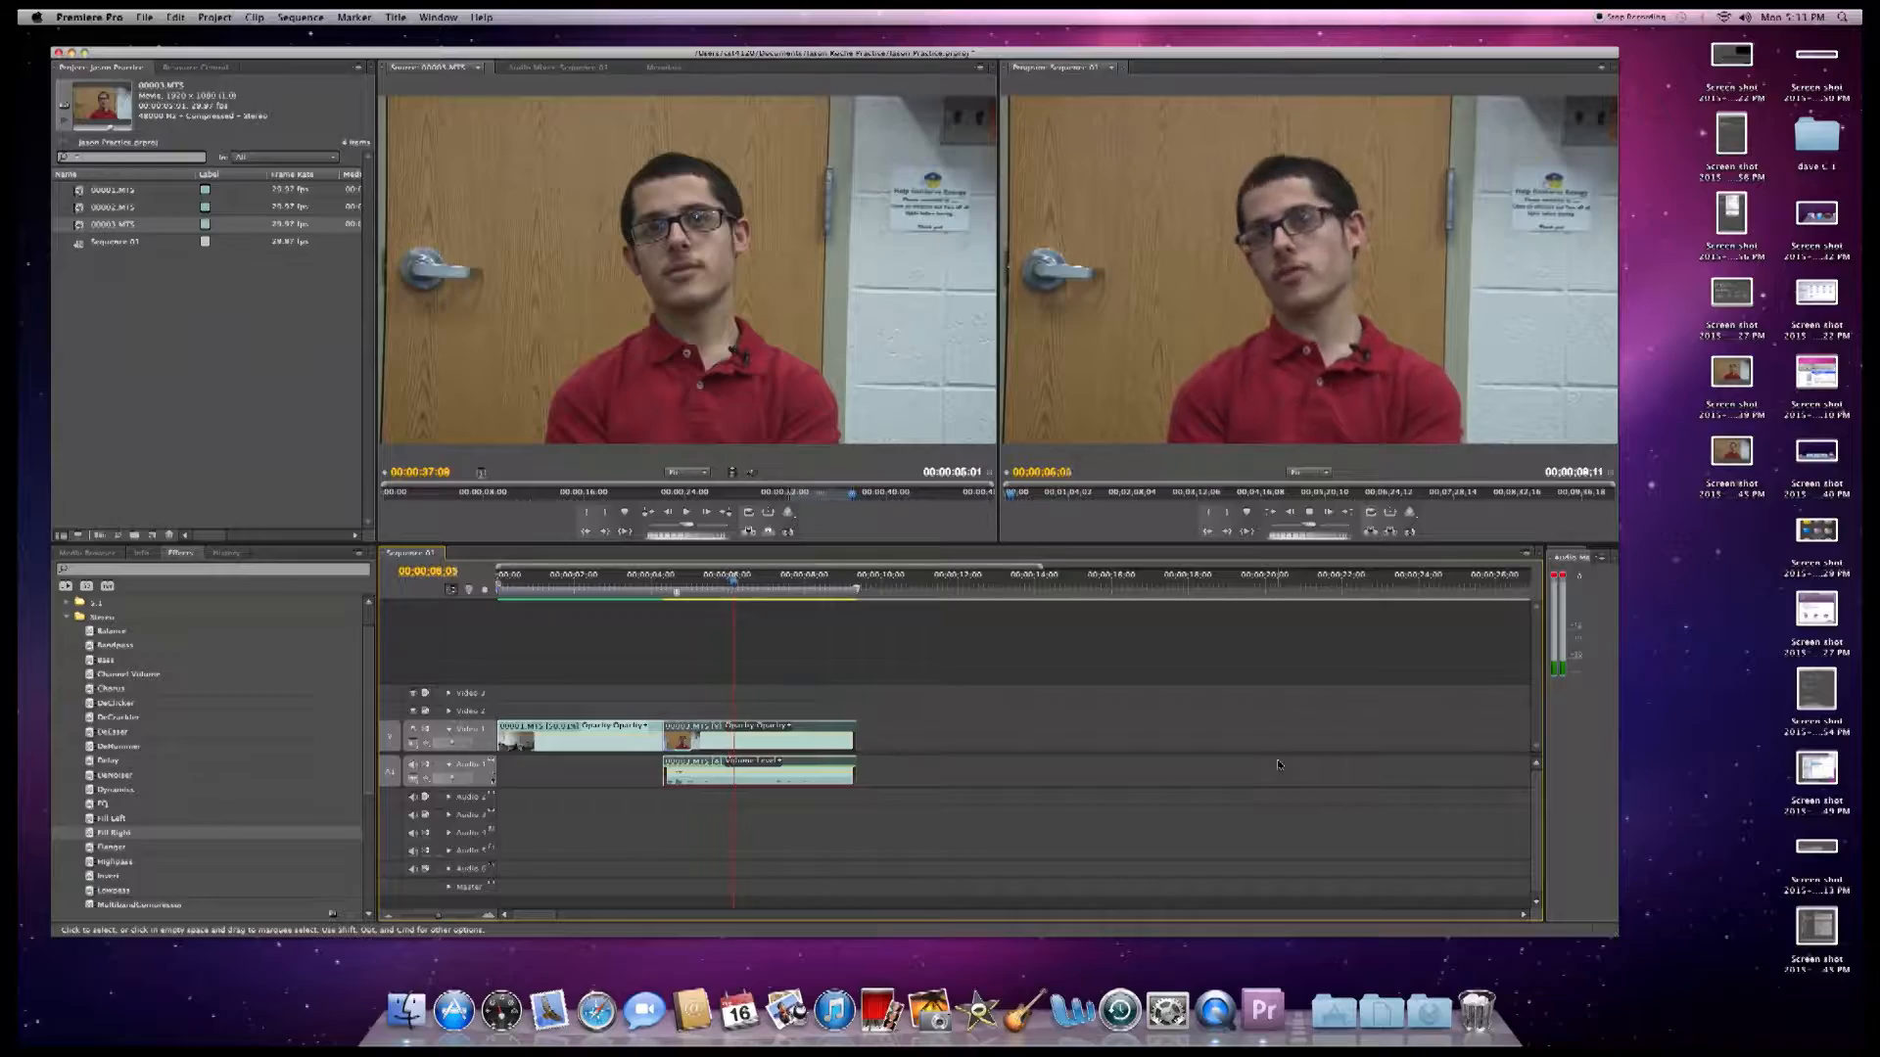
key("space")
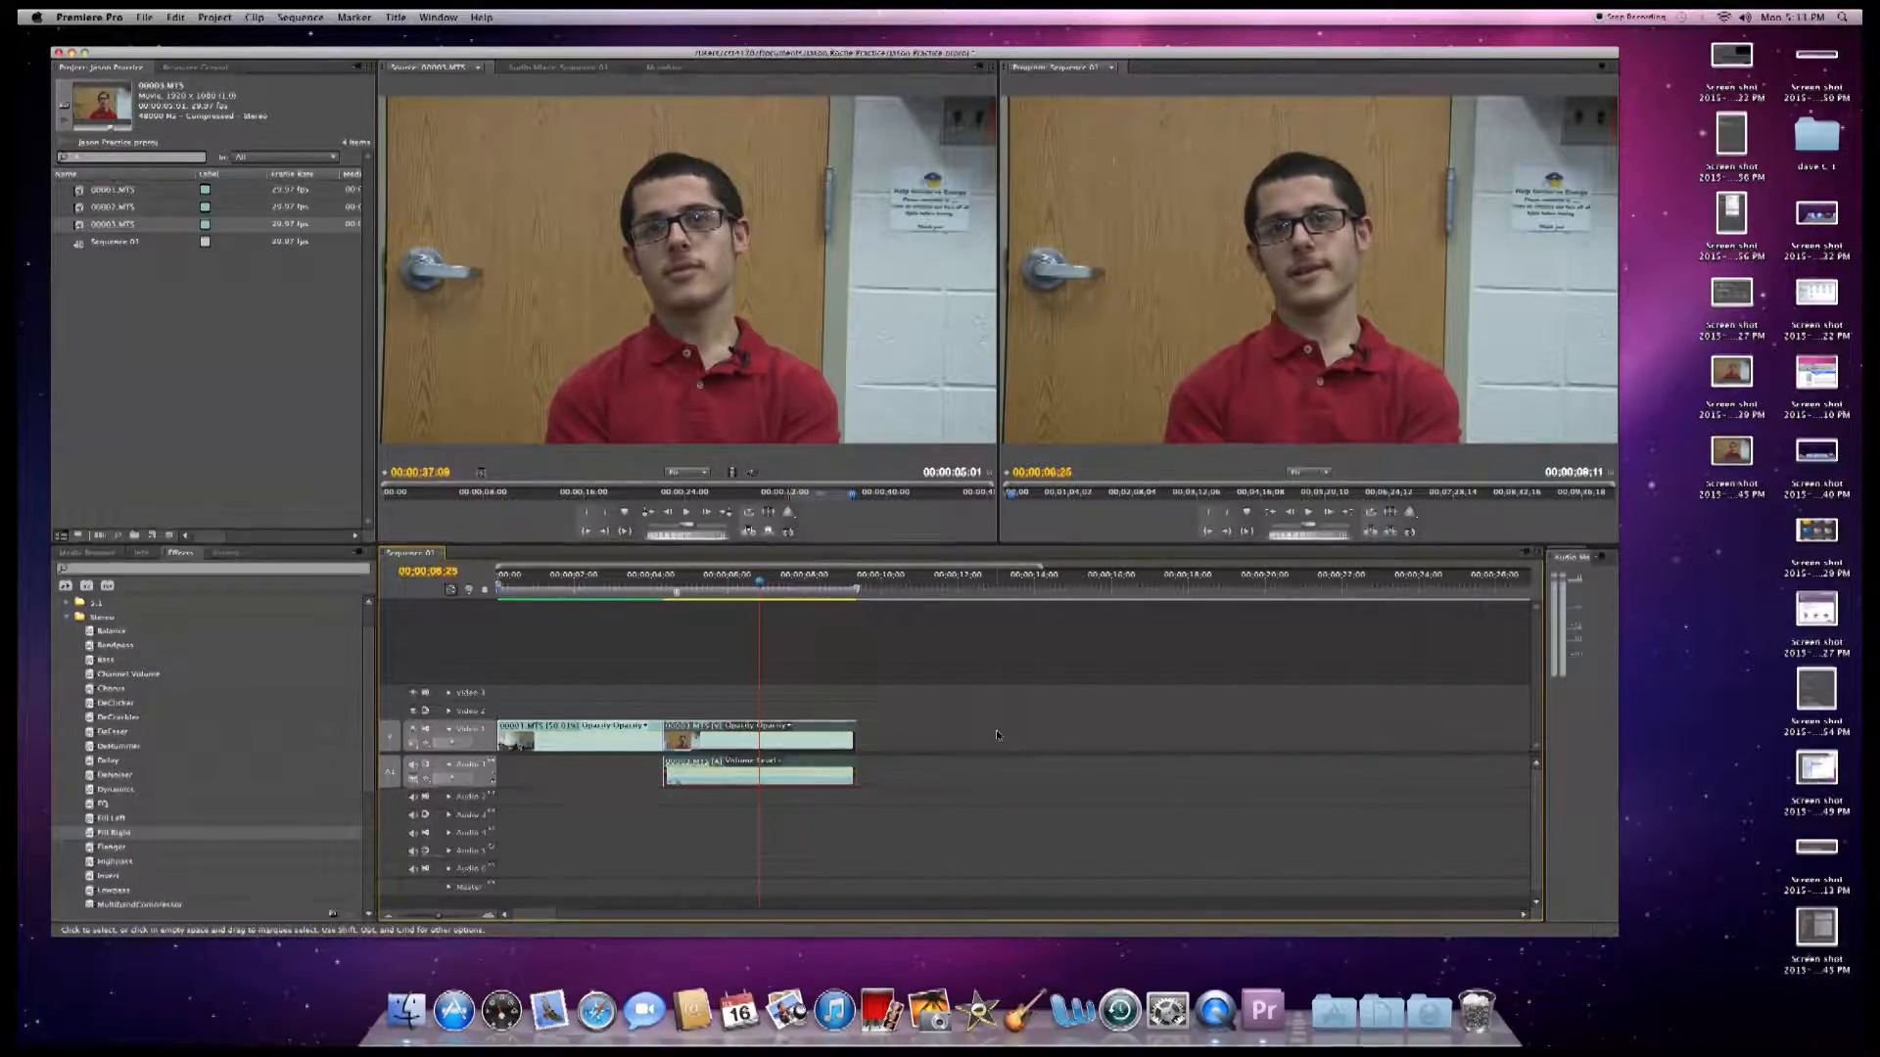
- Split 00003.MTS with the Razor tool just before 5 seconds in the sequence, and slightly lower the short first piece's volume
left_click_drag(760, 587, 686, 587)
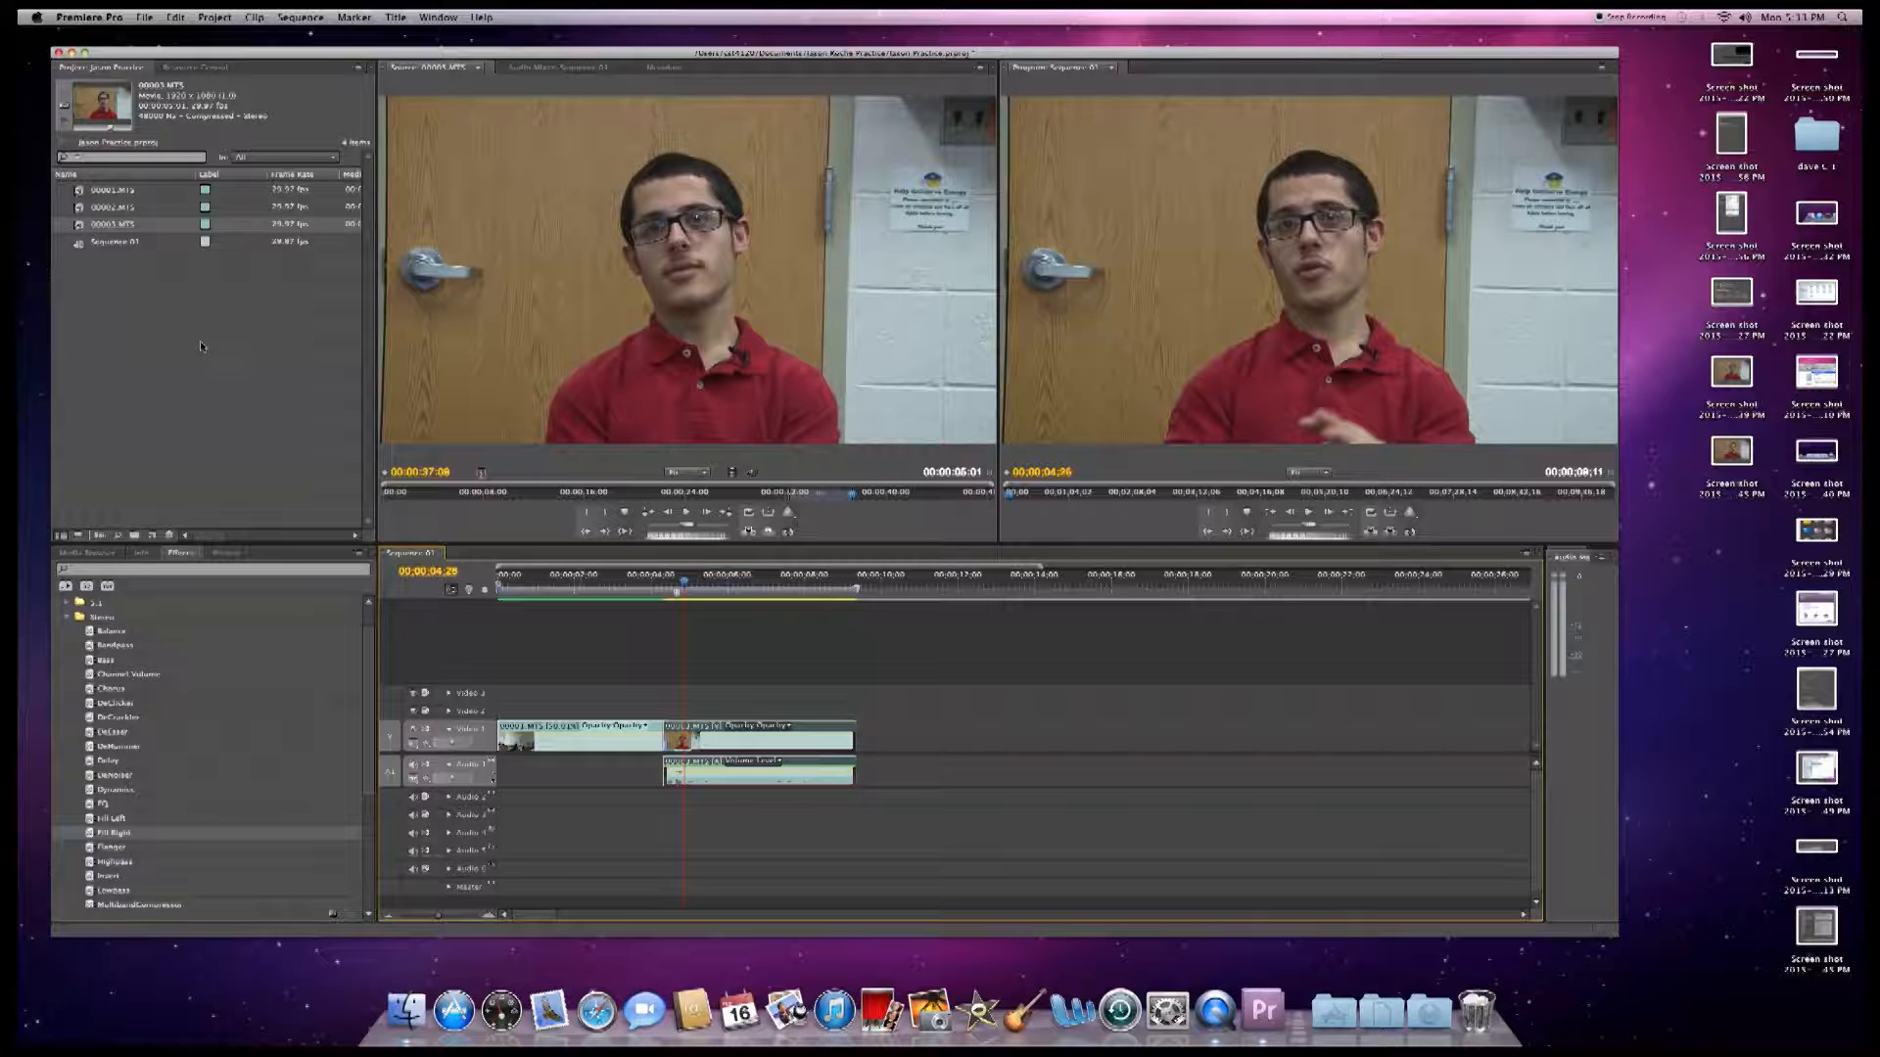
left_click(434, 17)
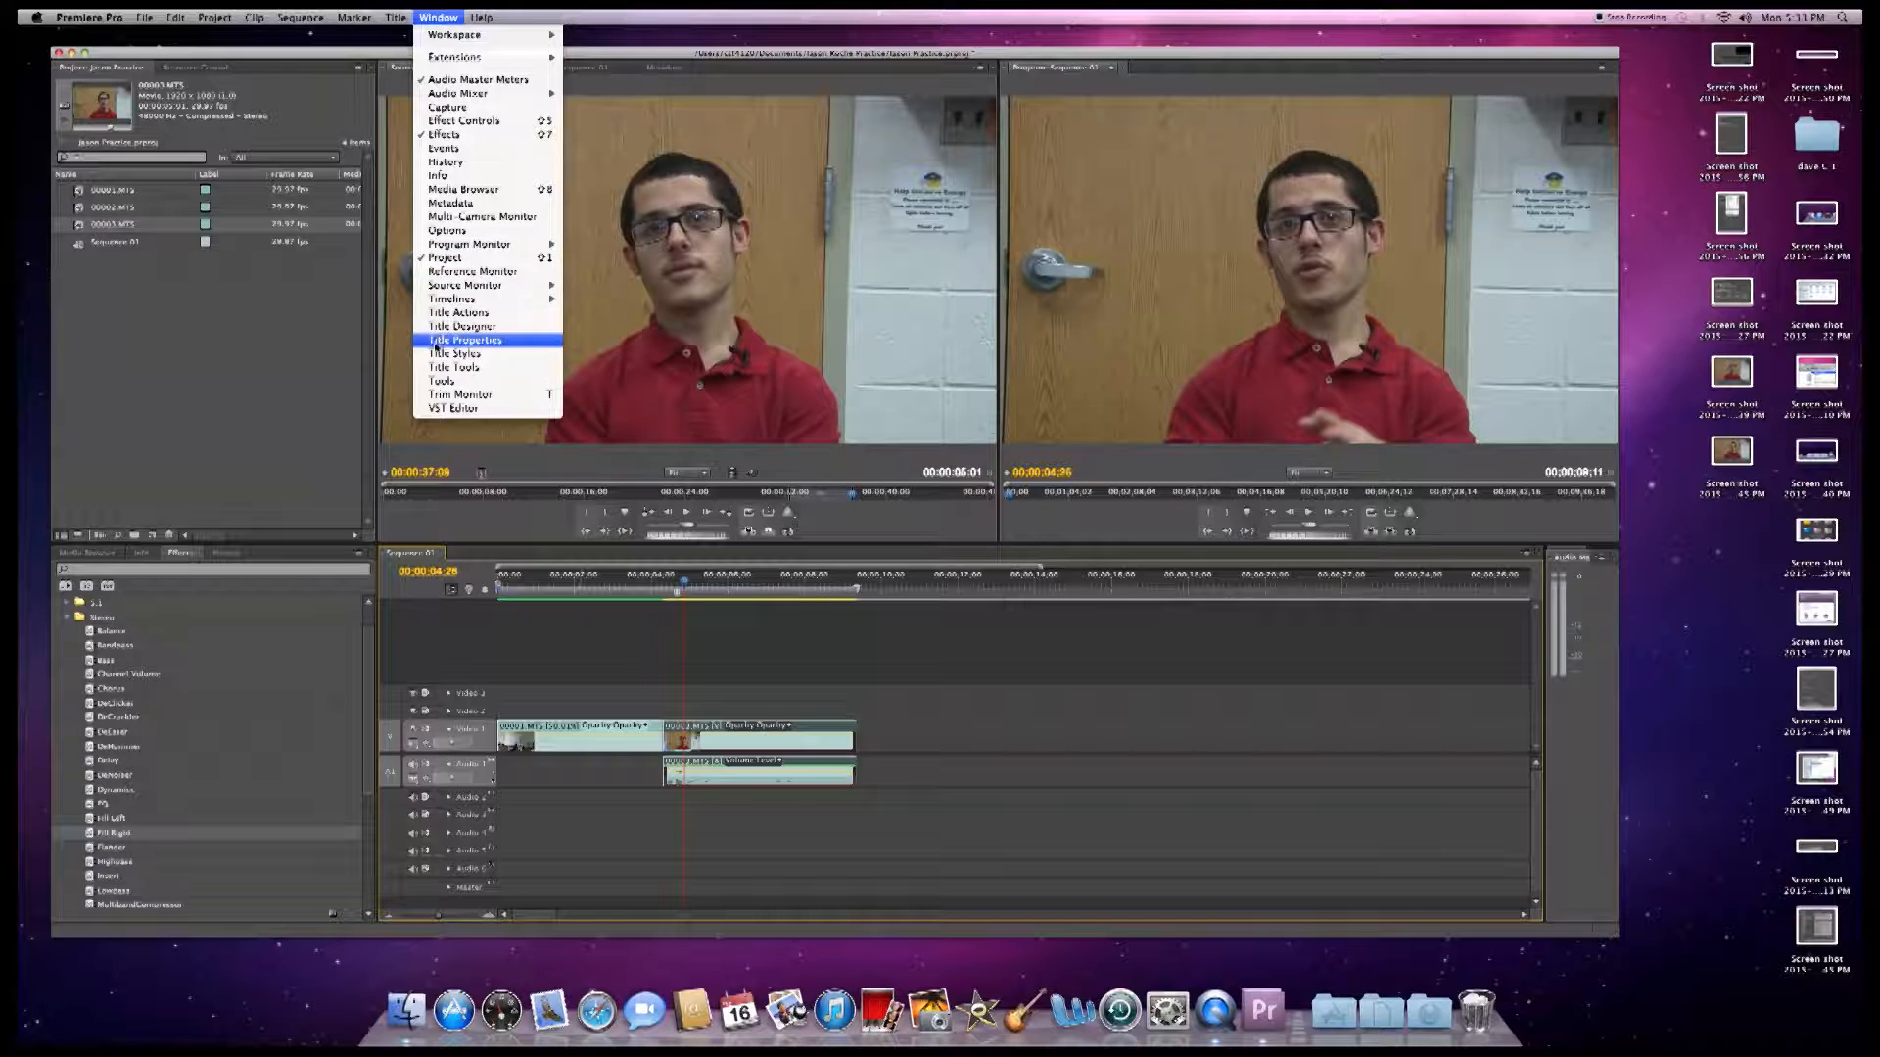
left_click(441, 381)
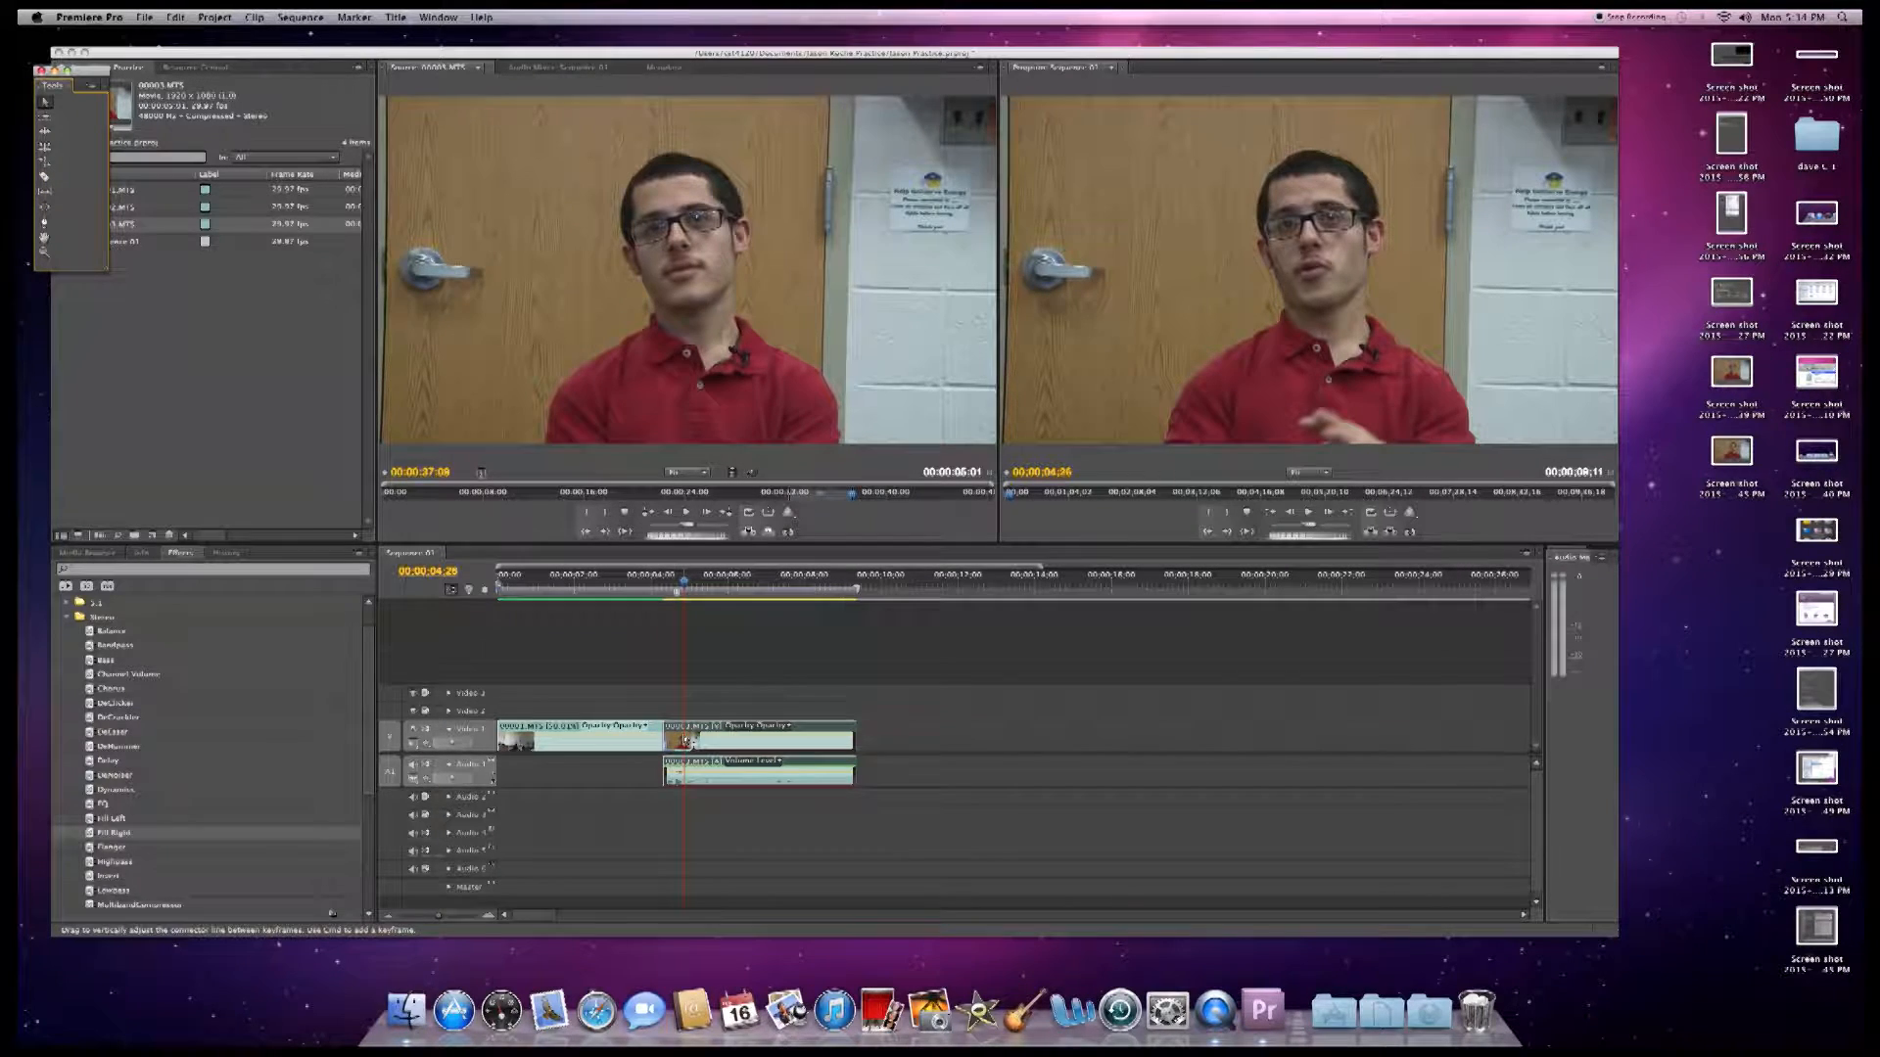
left_click(45, 175)
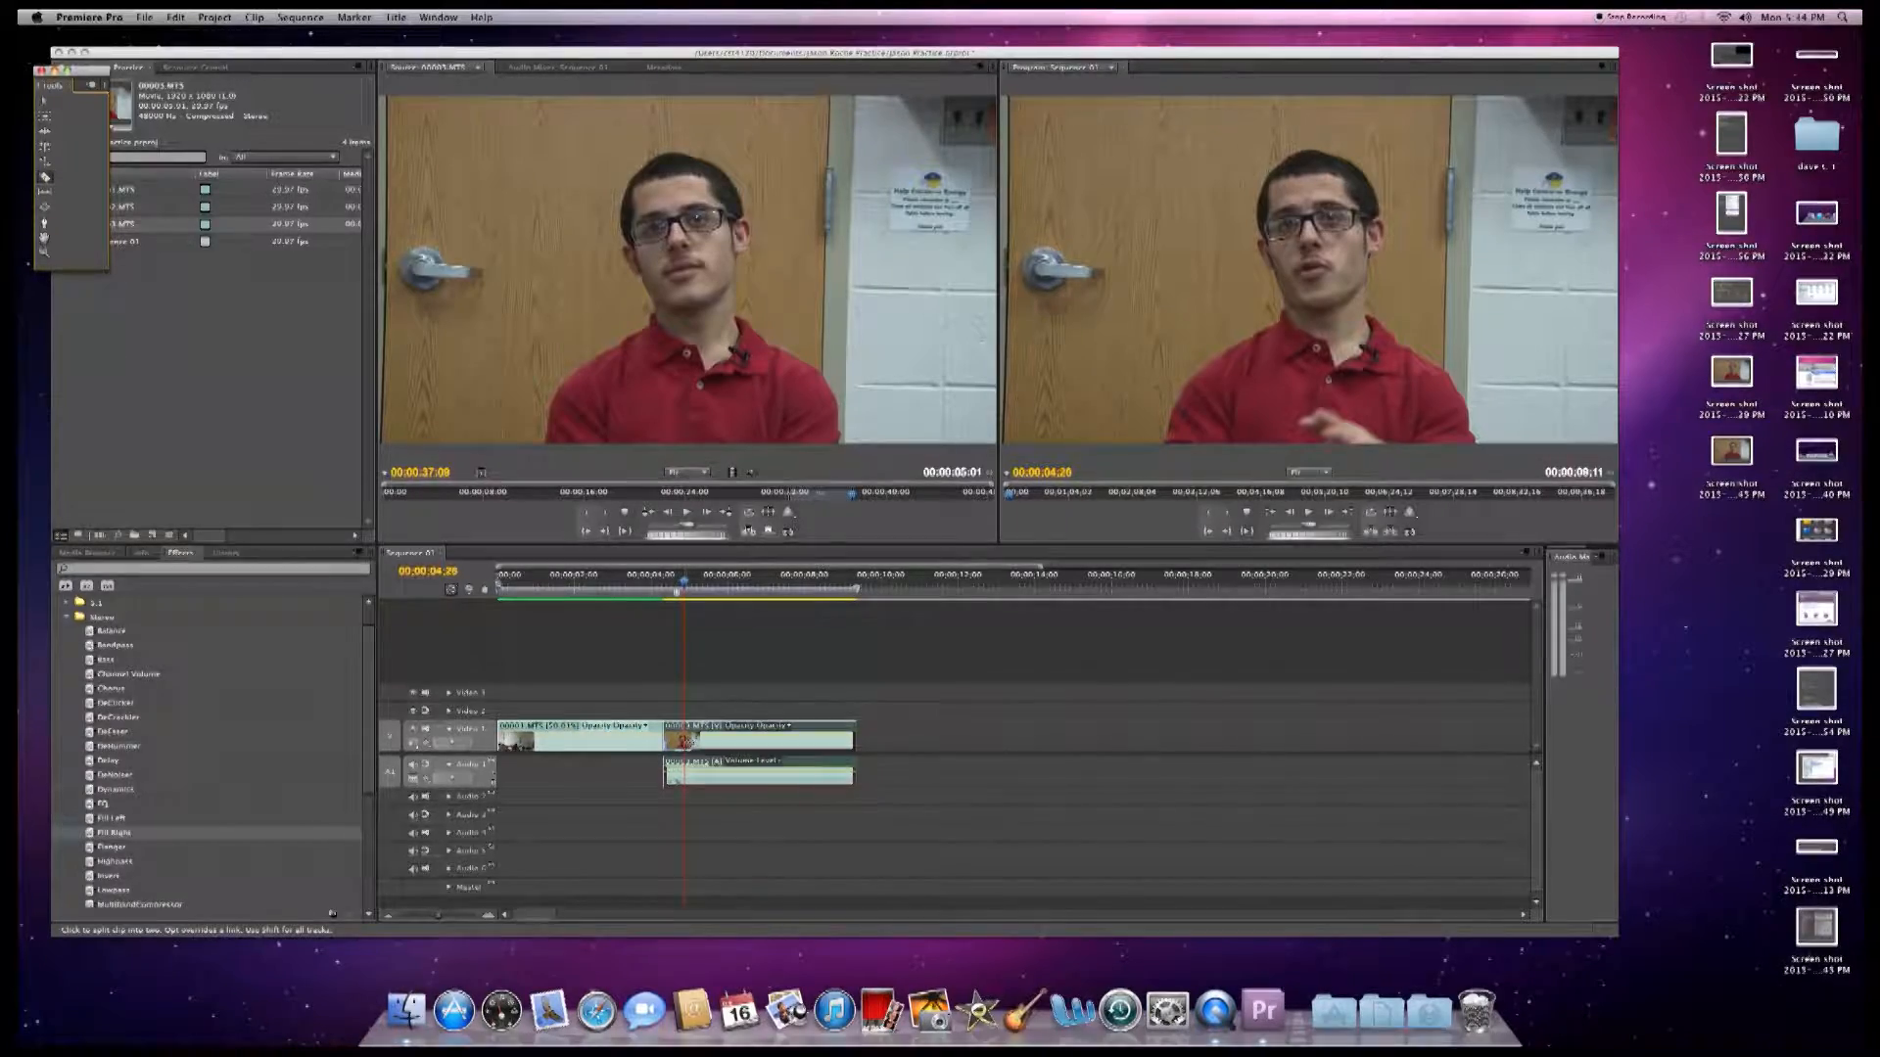
left_click(684, 740)
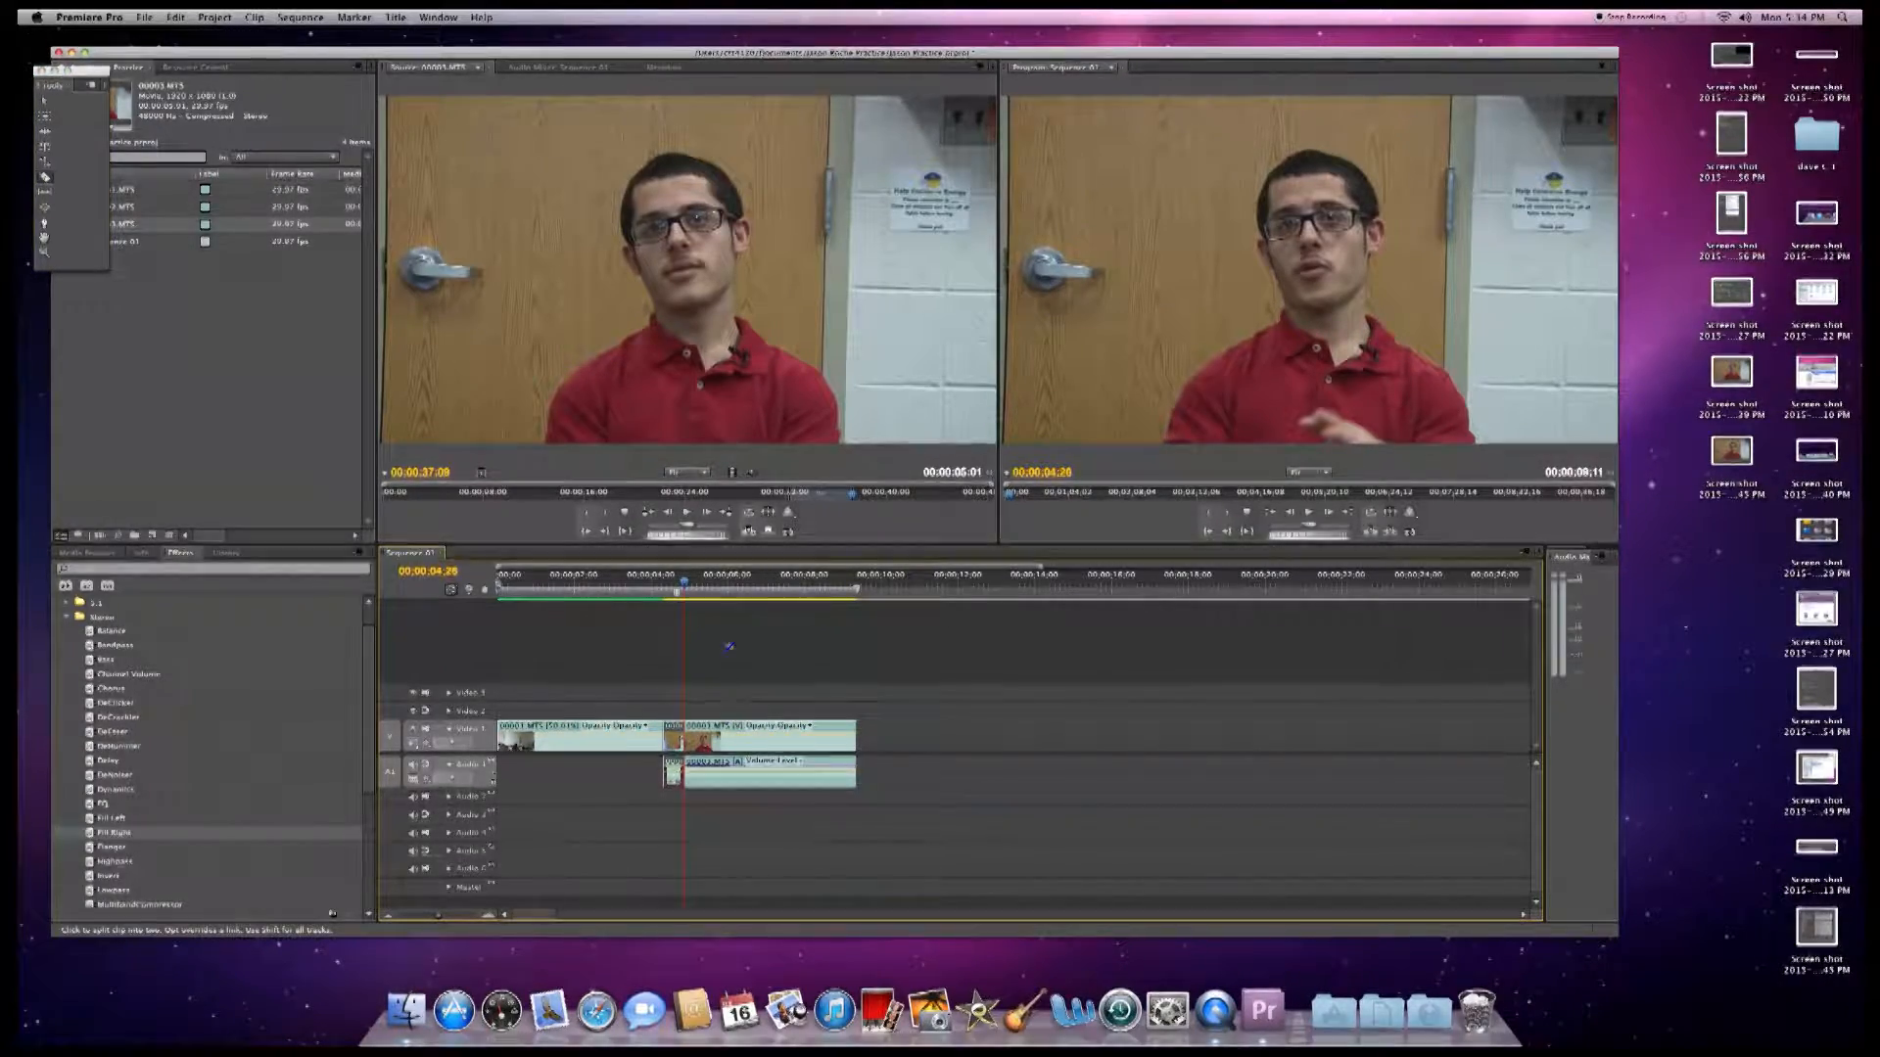
left_click(45, 101)
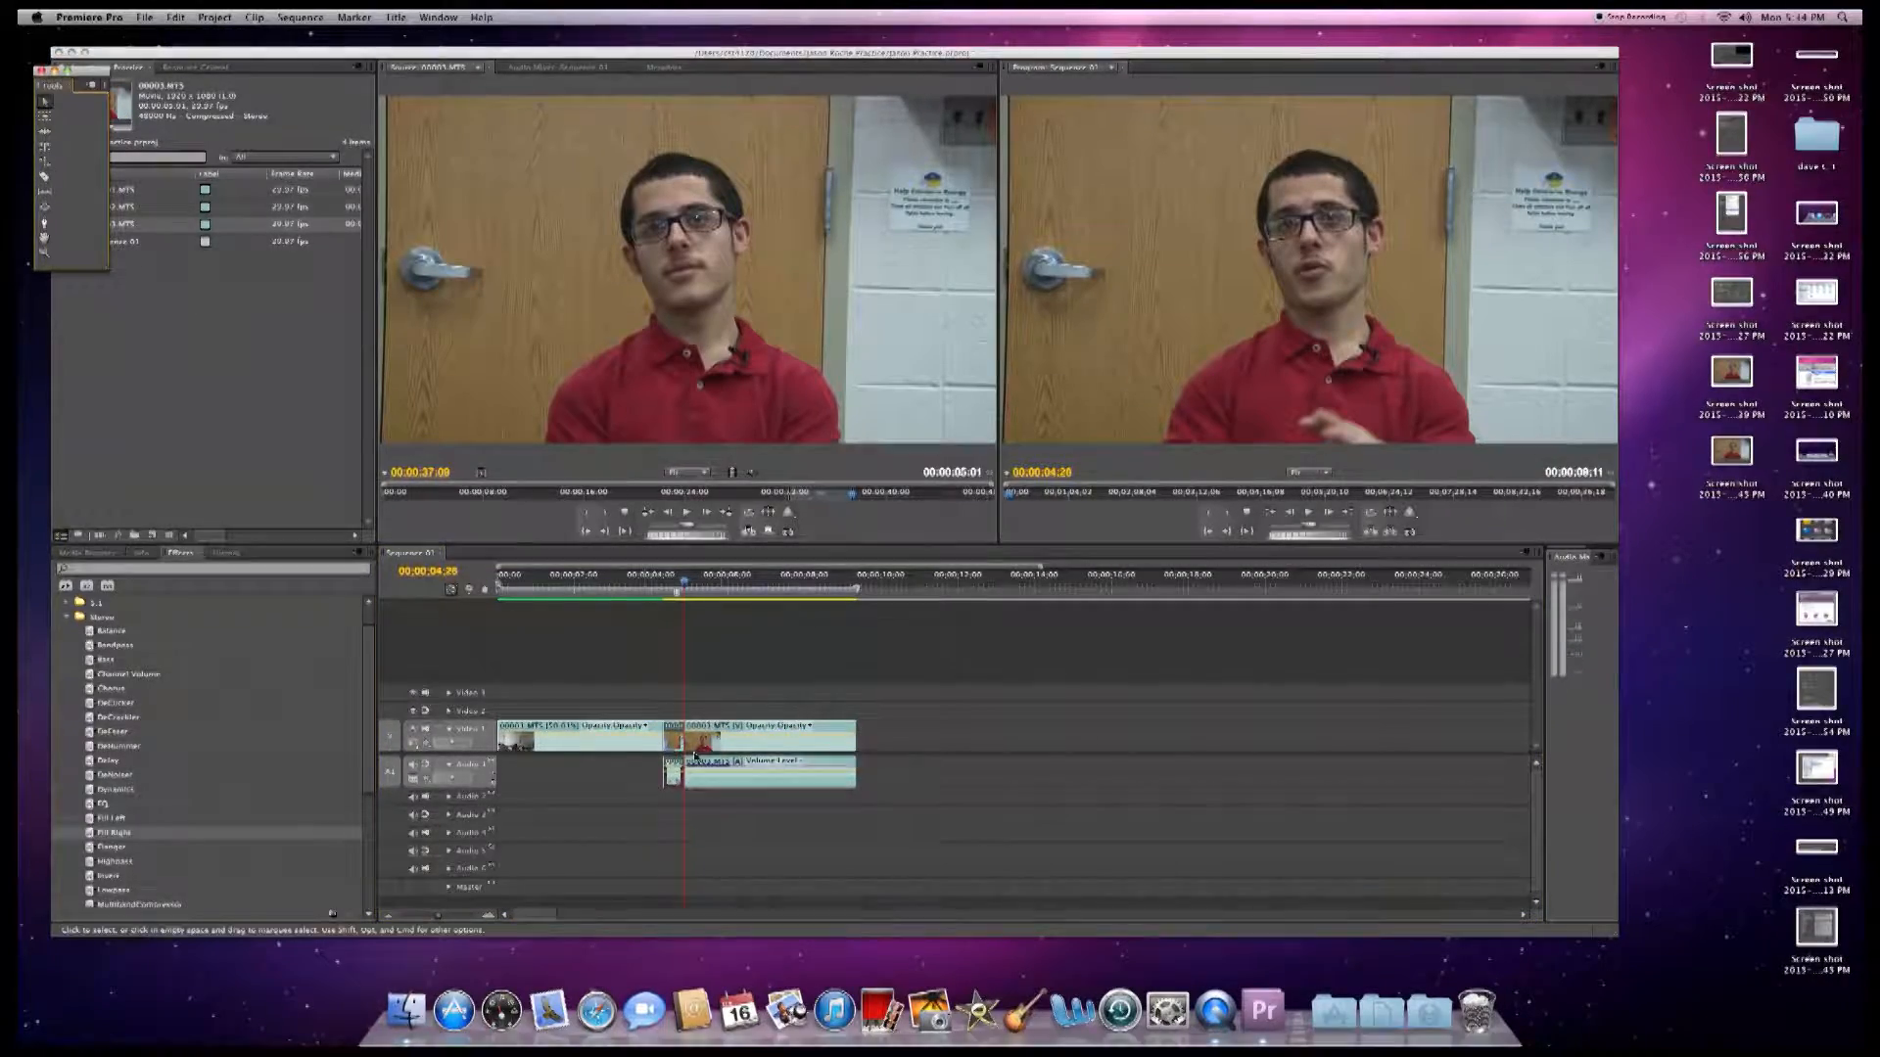
left_click_drag(674, 776, 674, 781)
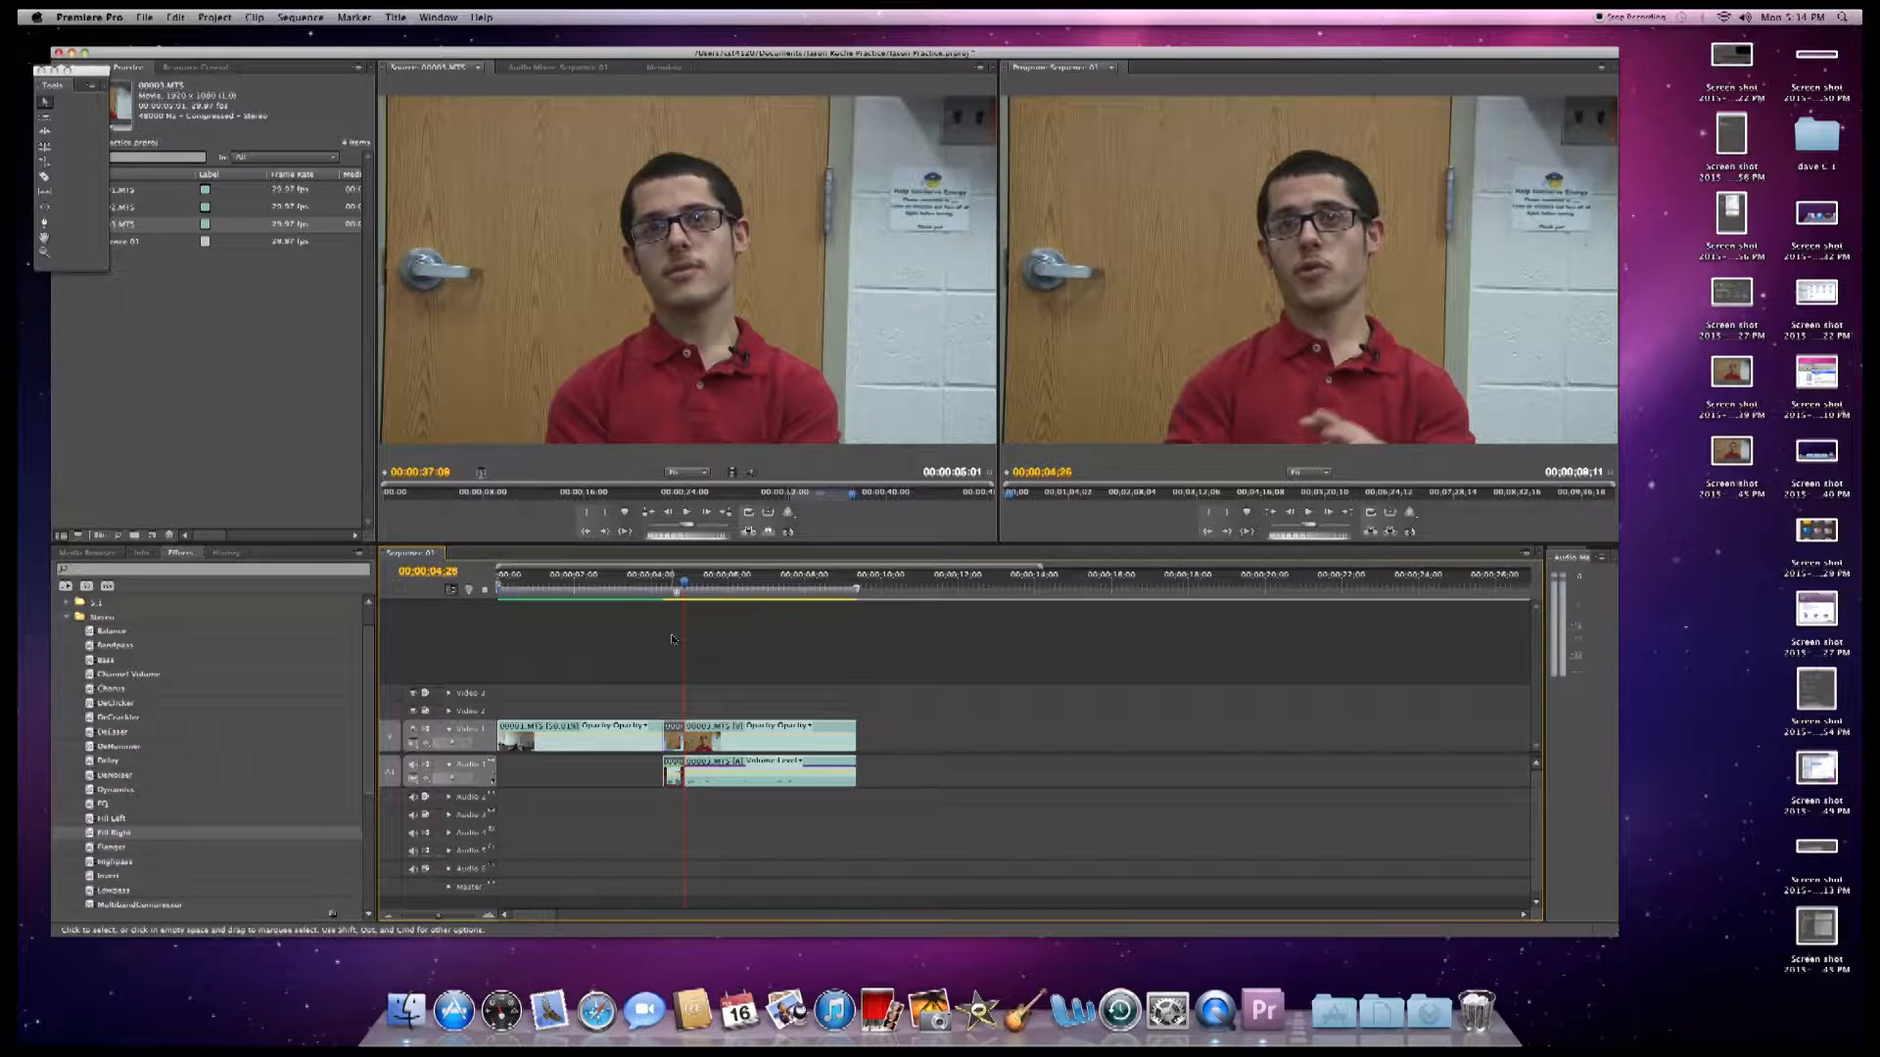
left_click(629, 589)
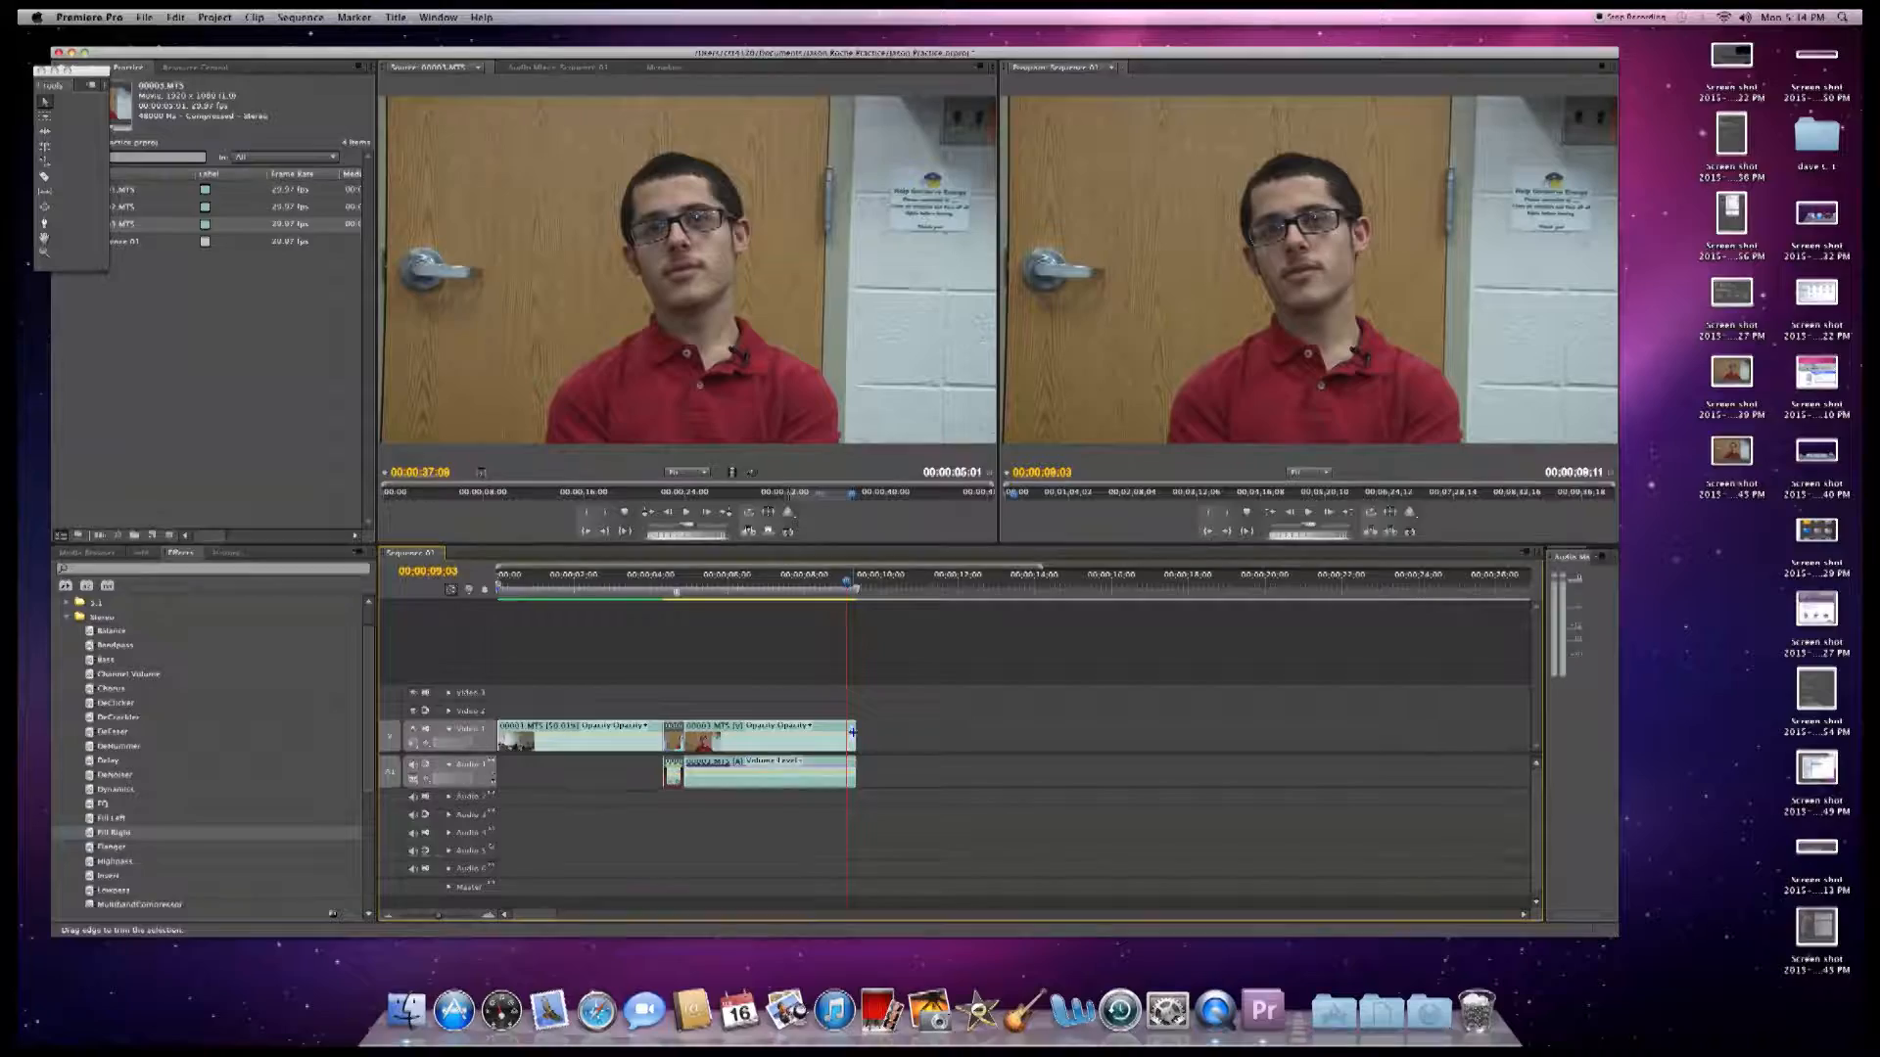
- Trim the end of the longer 00003.MTS piece to 00;00;09;03 and play the interview section back from its start
left_click_drag(851, 730, 844, 733)
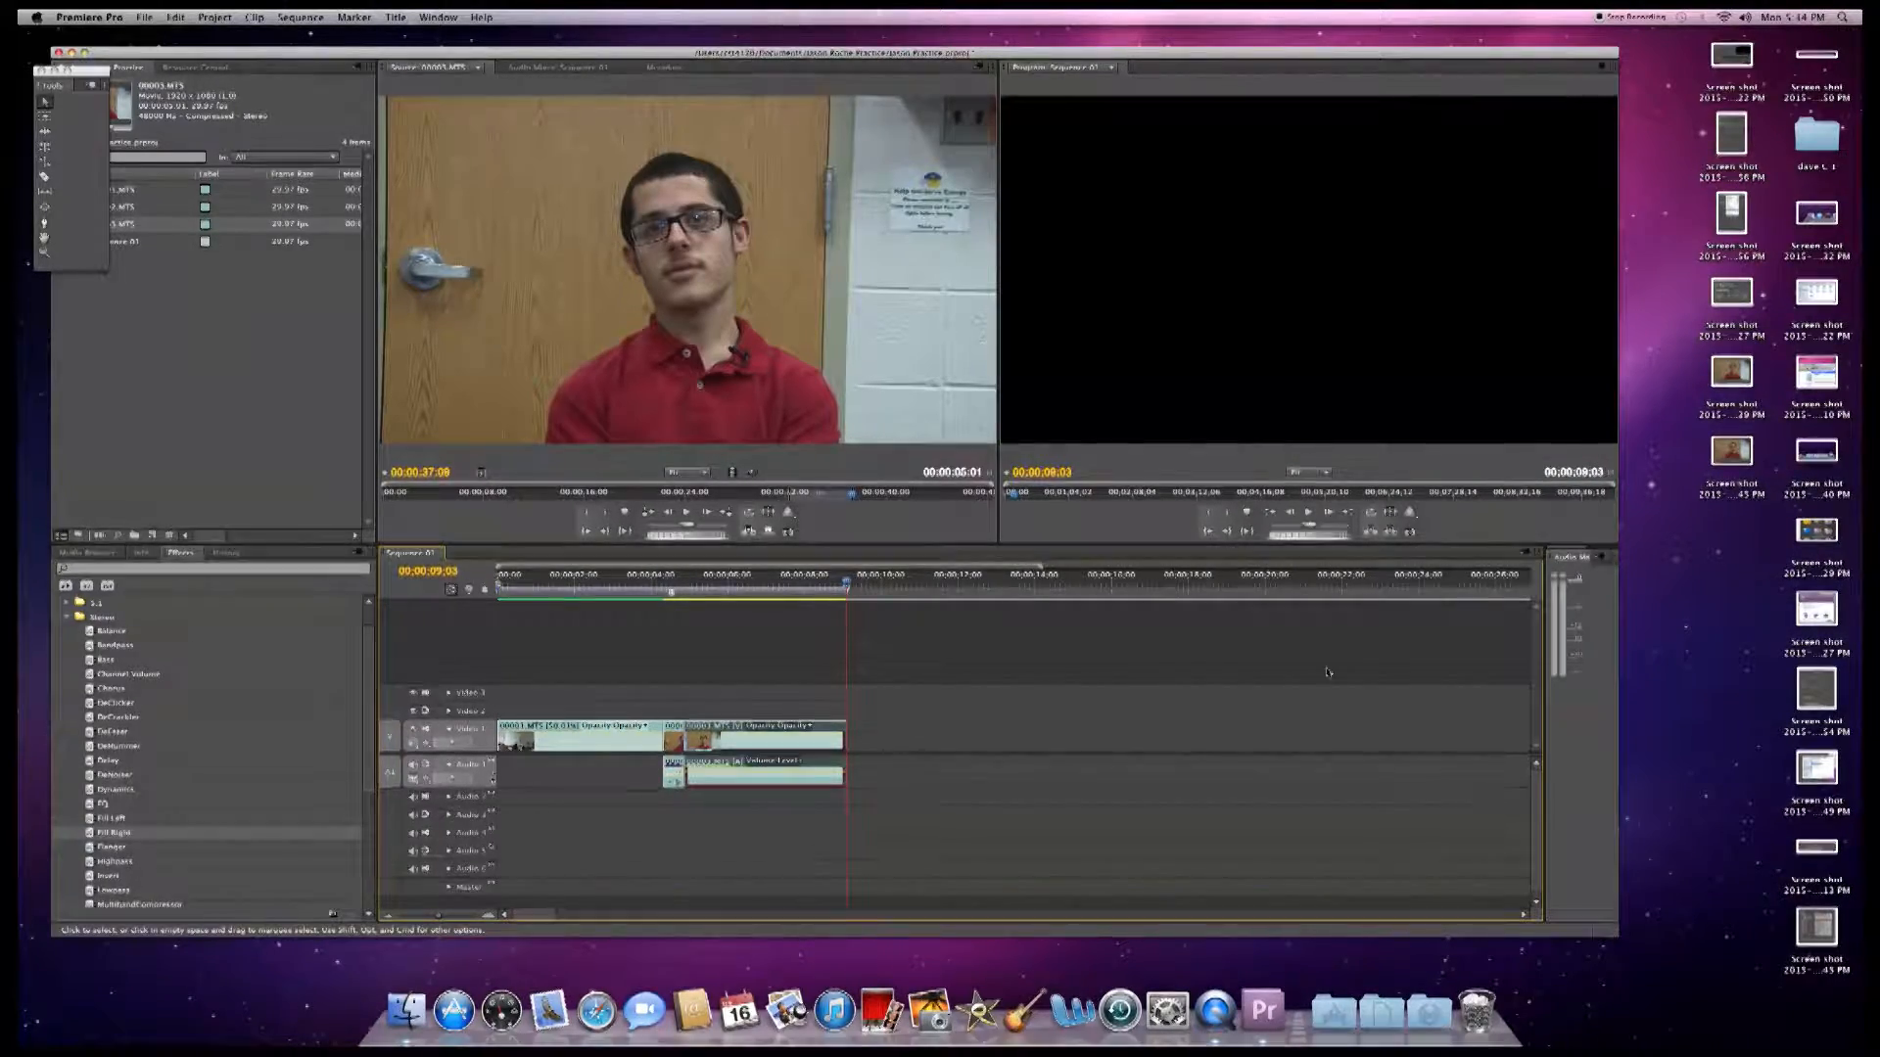
left_click(747, 590)
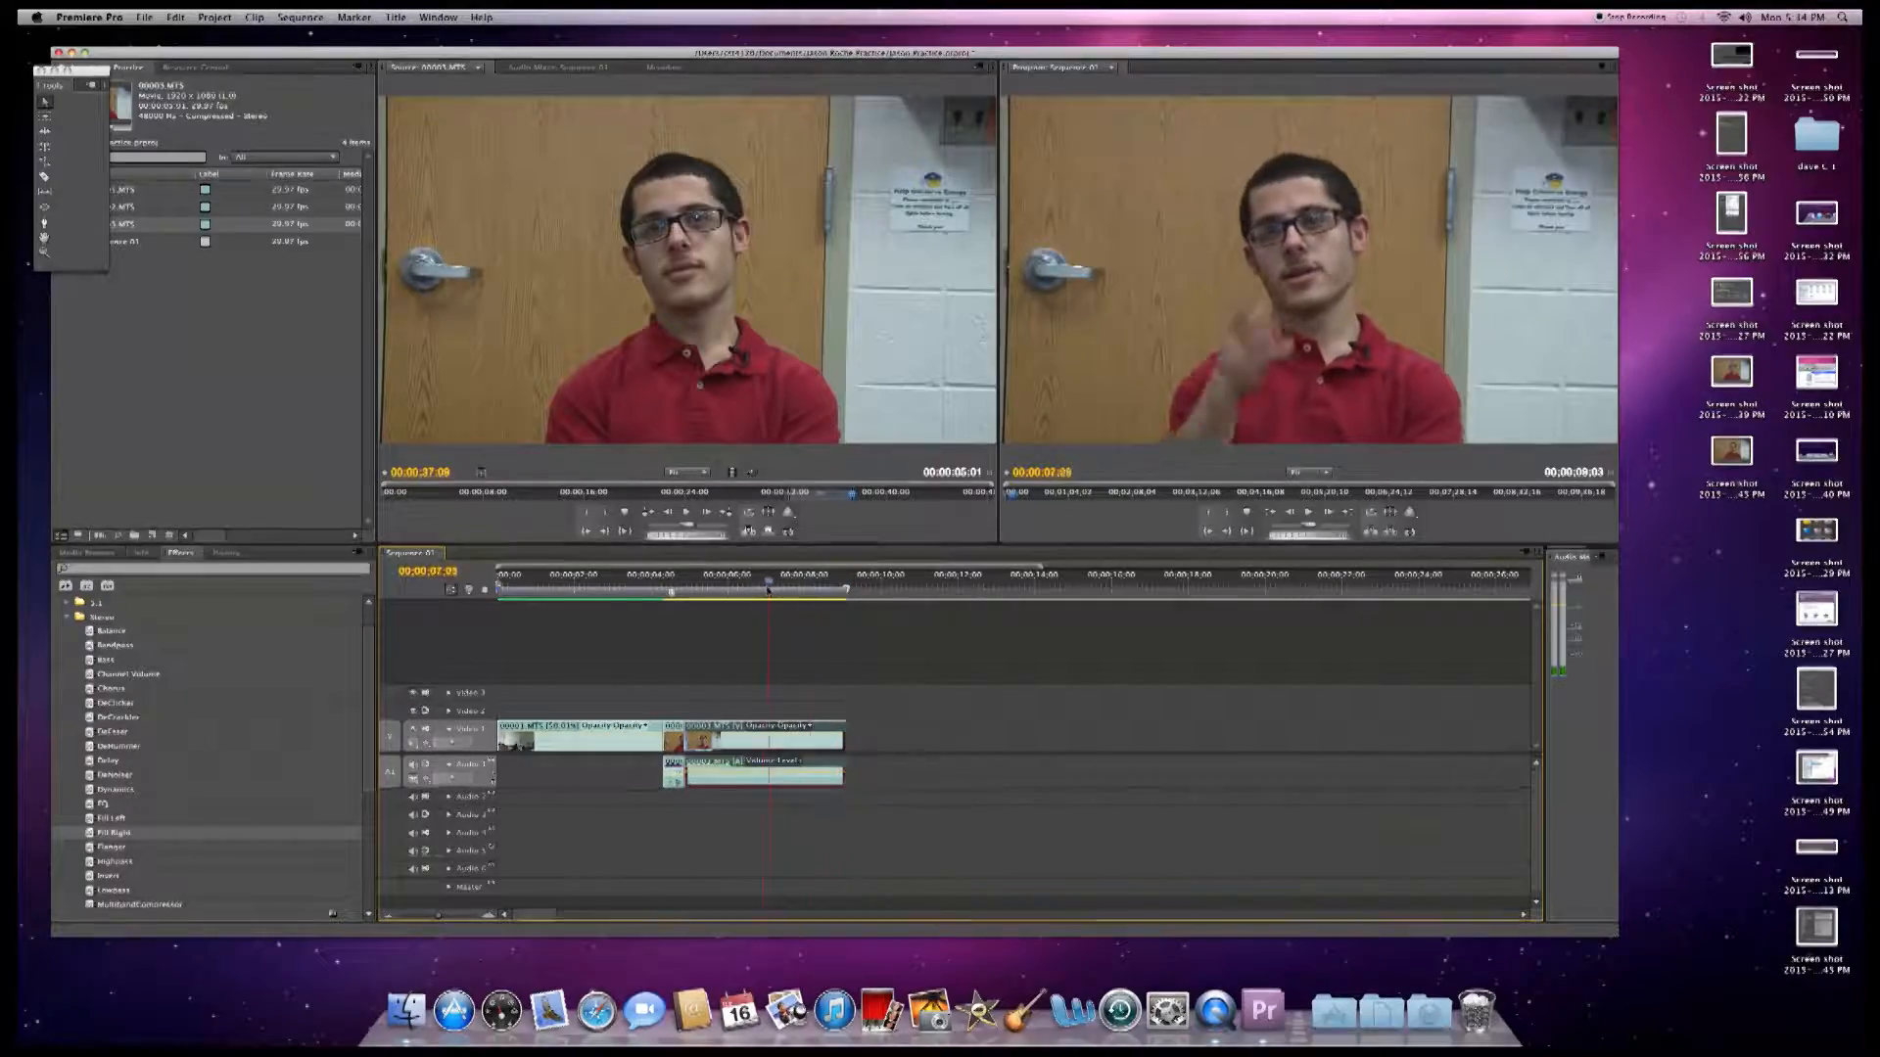
left_click_drag(747, 589, 691, 589)
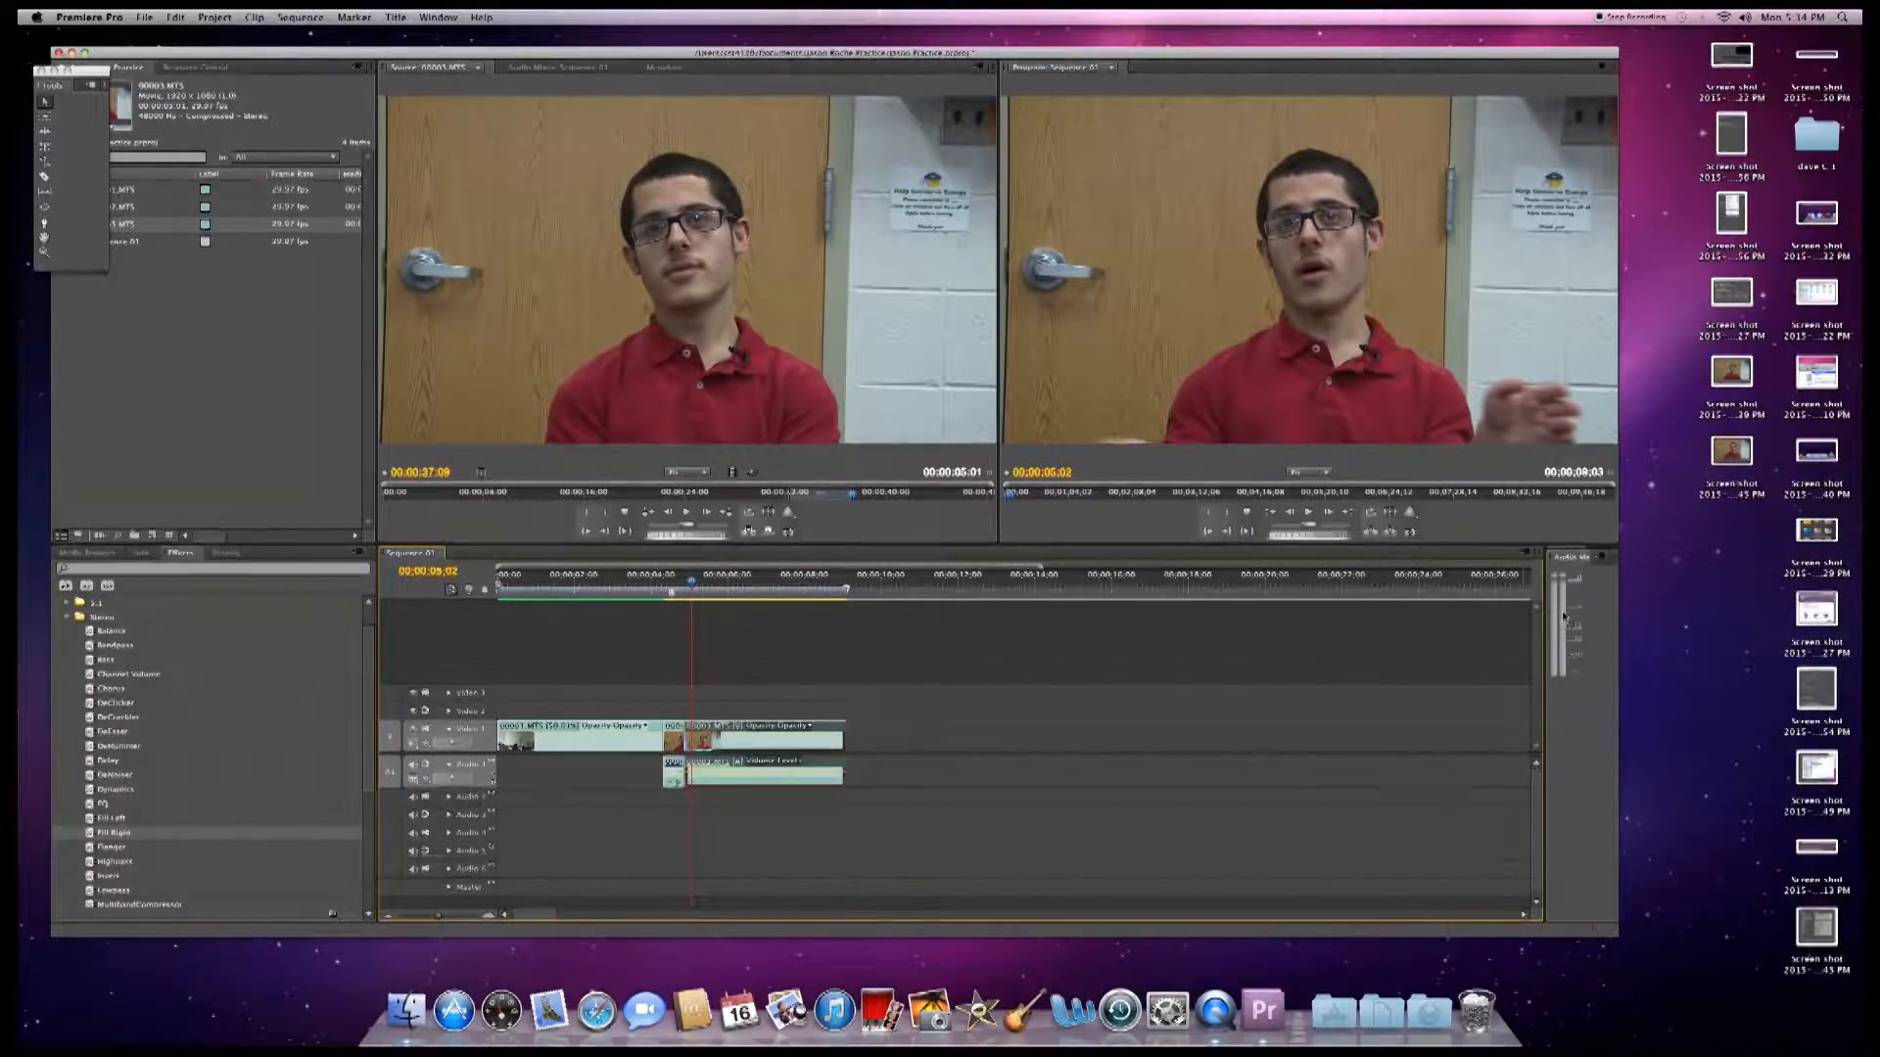
left_click_drag(691, 585, 668, 587)
key("space")
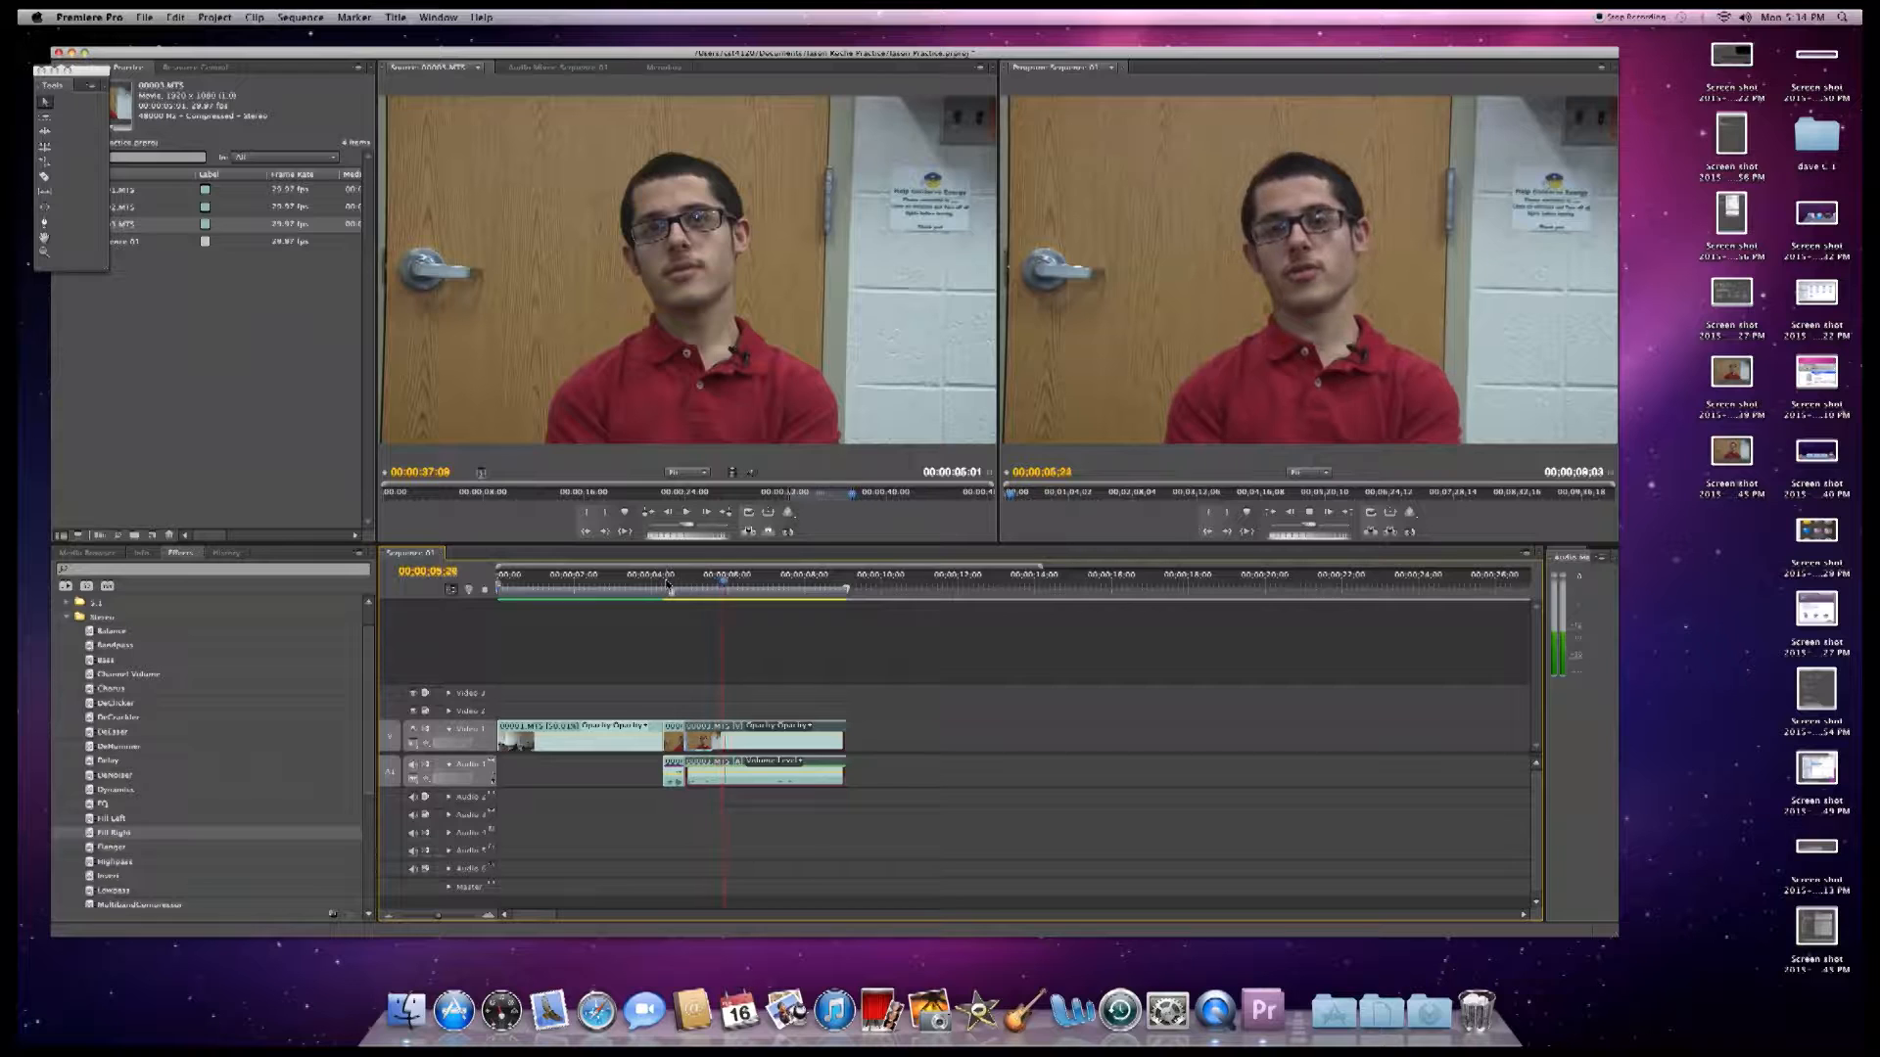
- Select the short first piece of 00003.MTS and play the sequence from about 4 seconds to its end
left_click(673, 779)
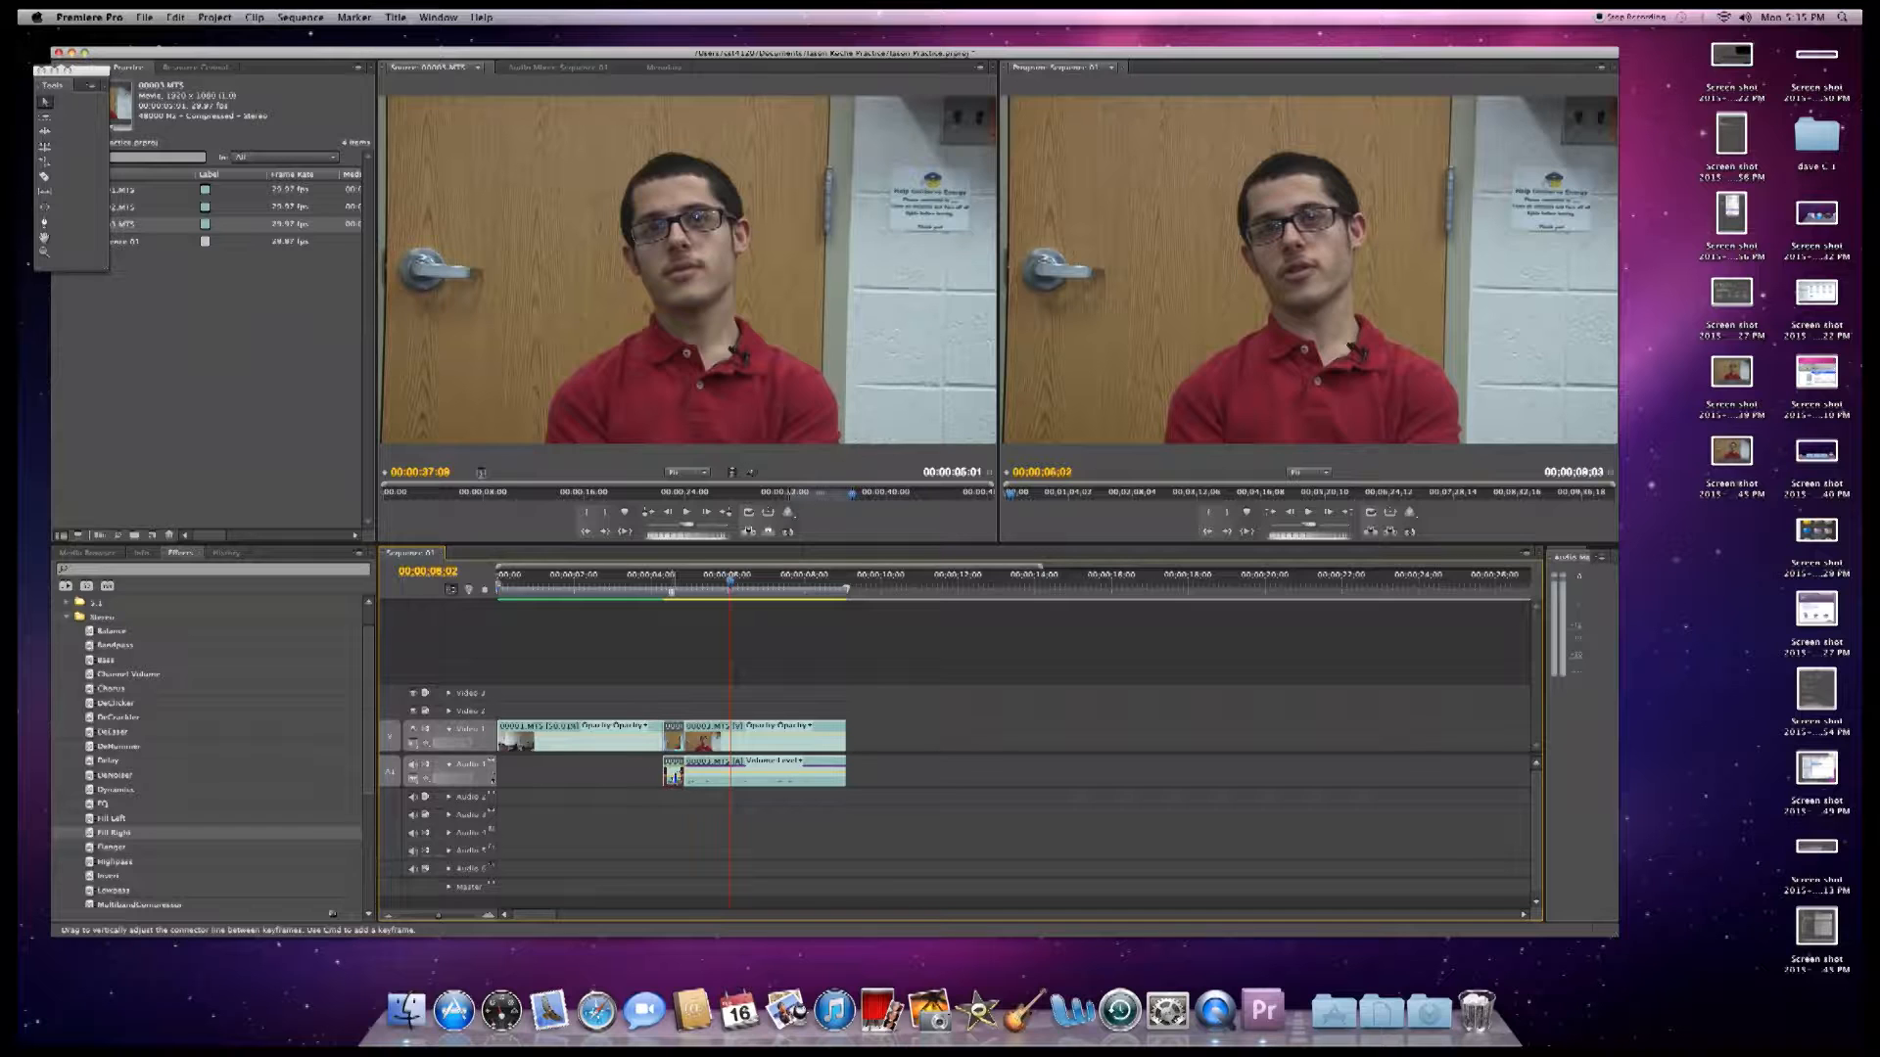
left_click(656, 588)
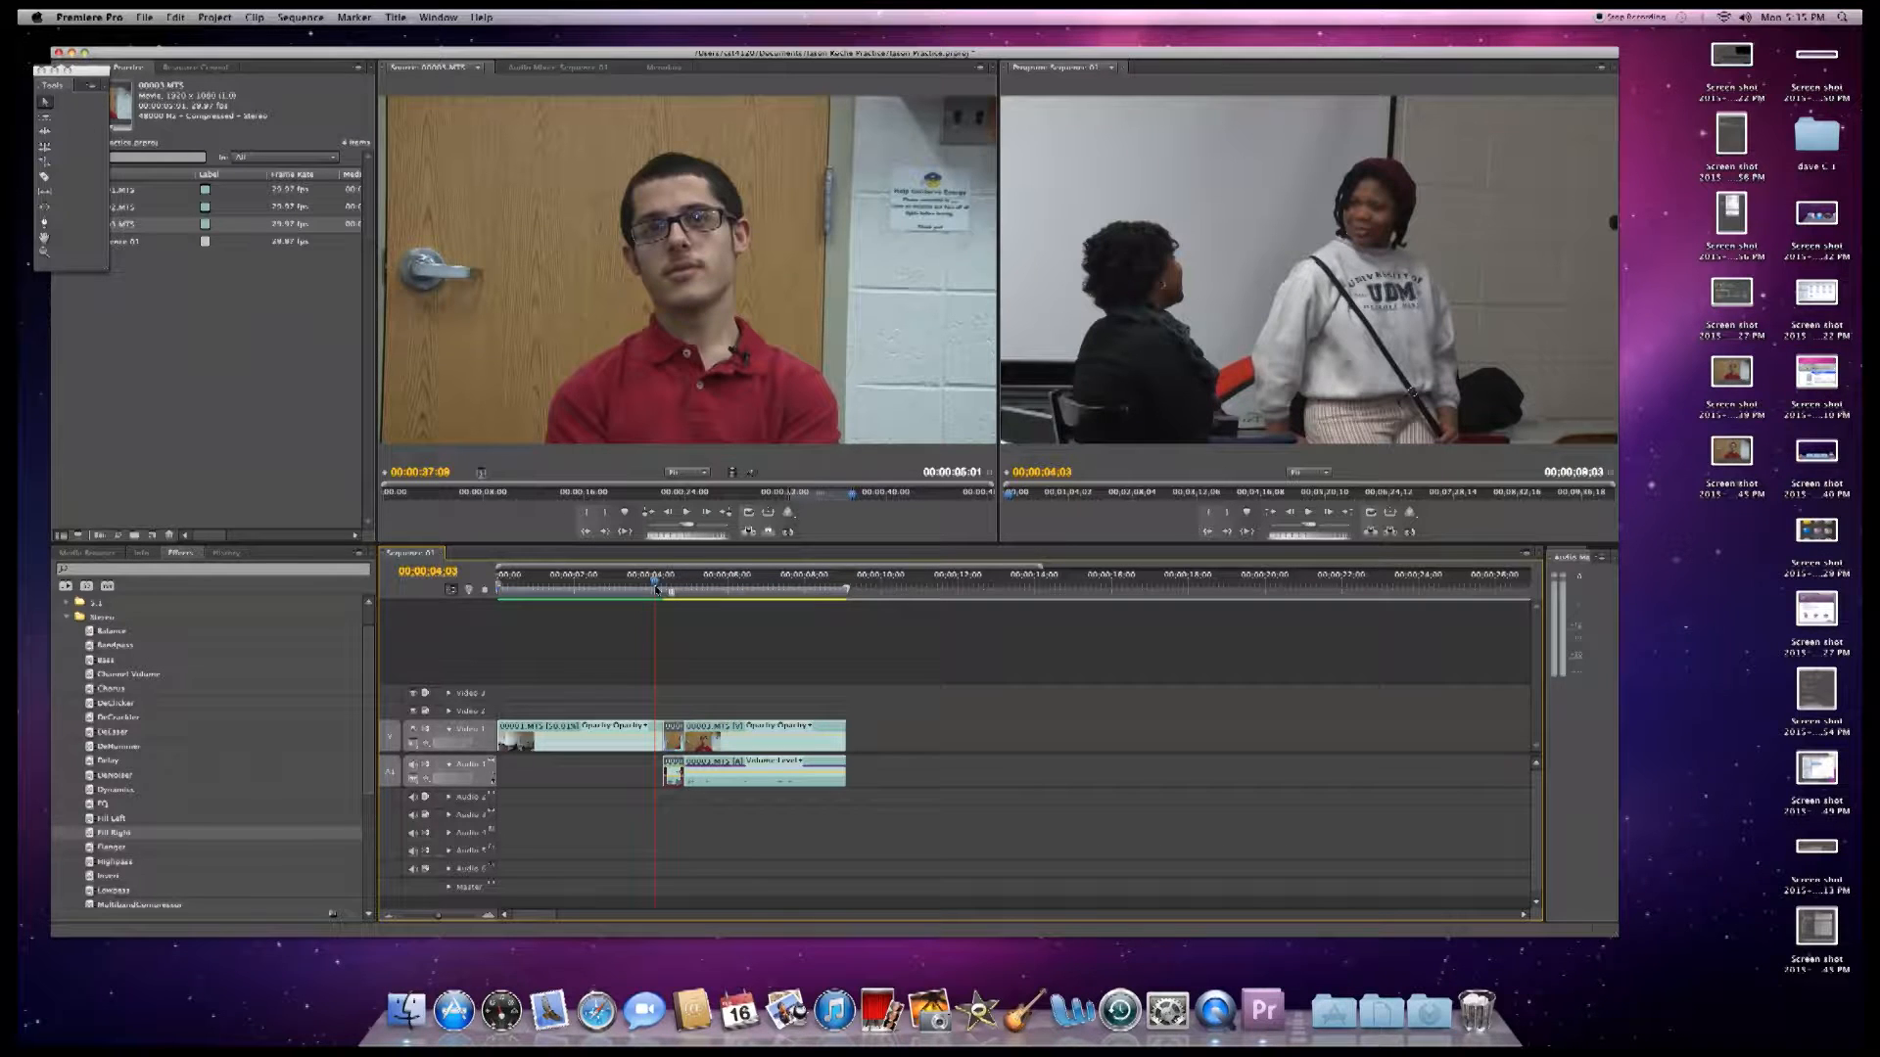
key("space")
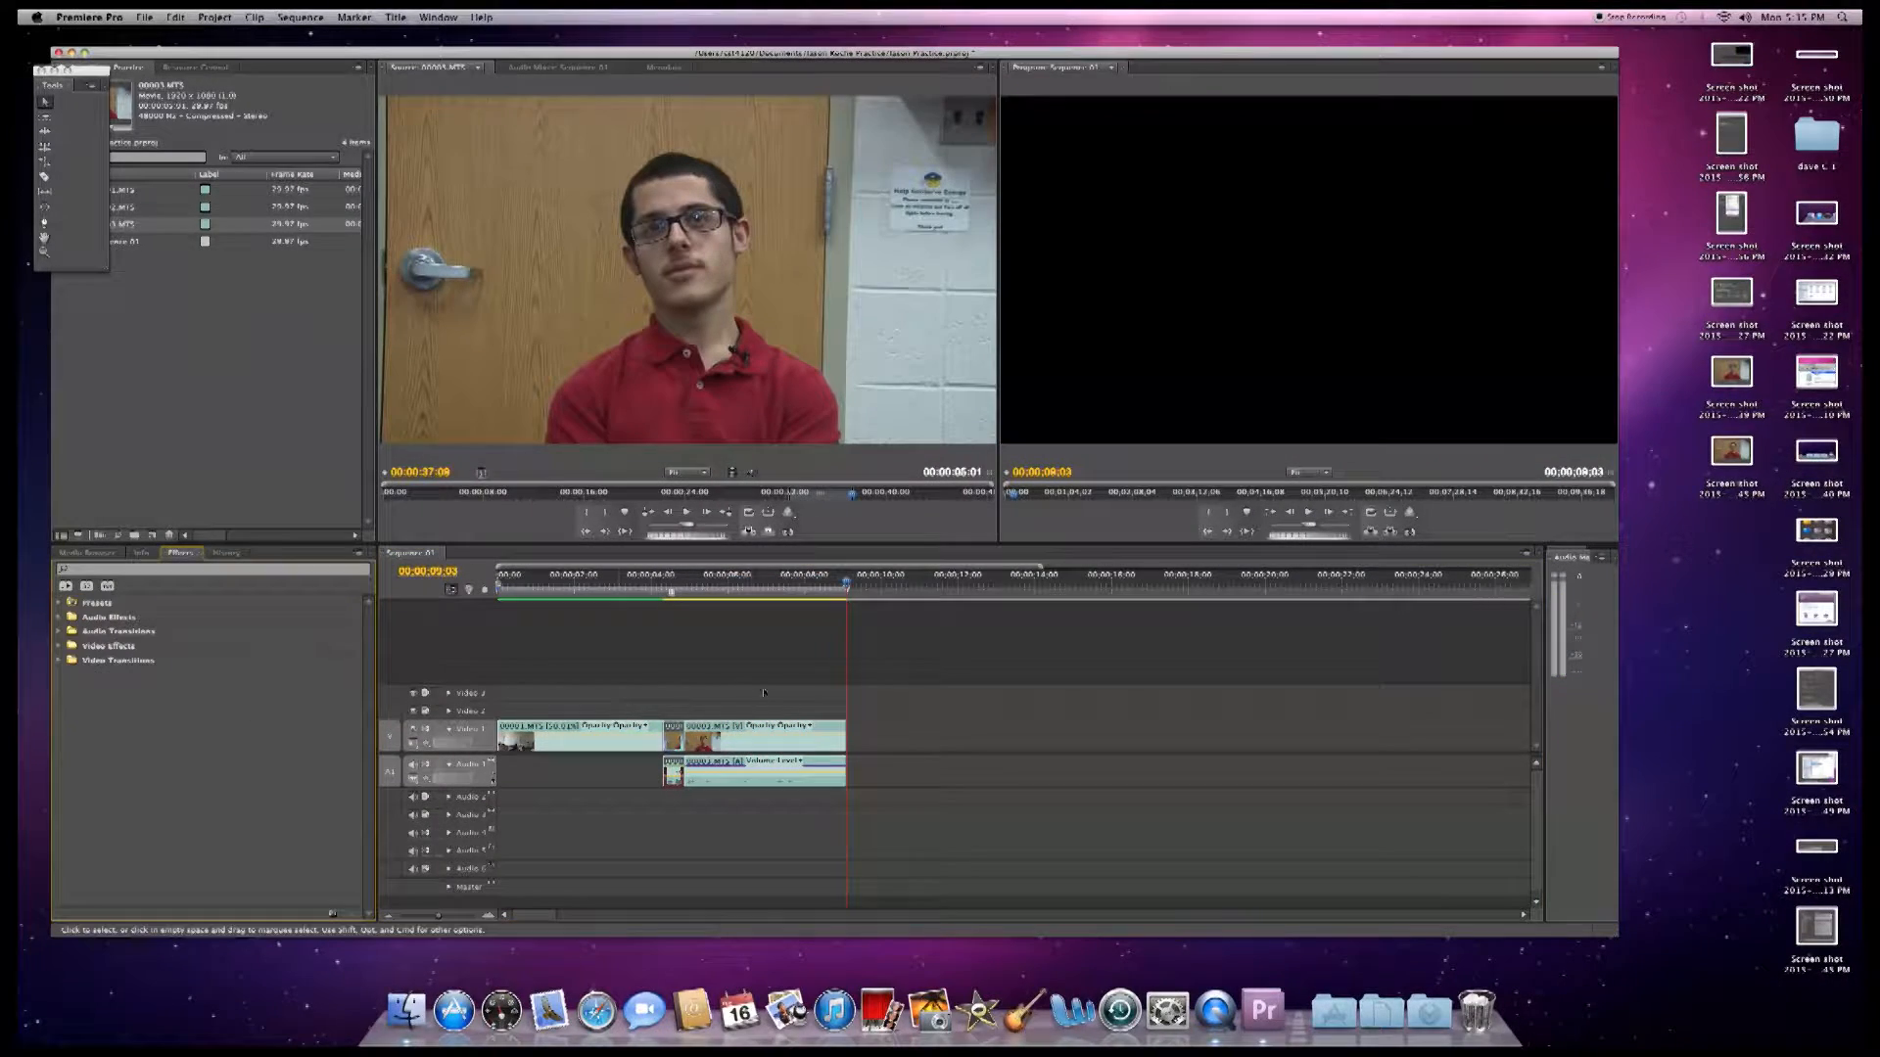
left_click(847, 585)
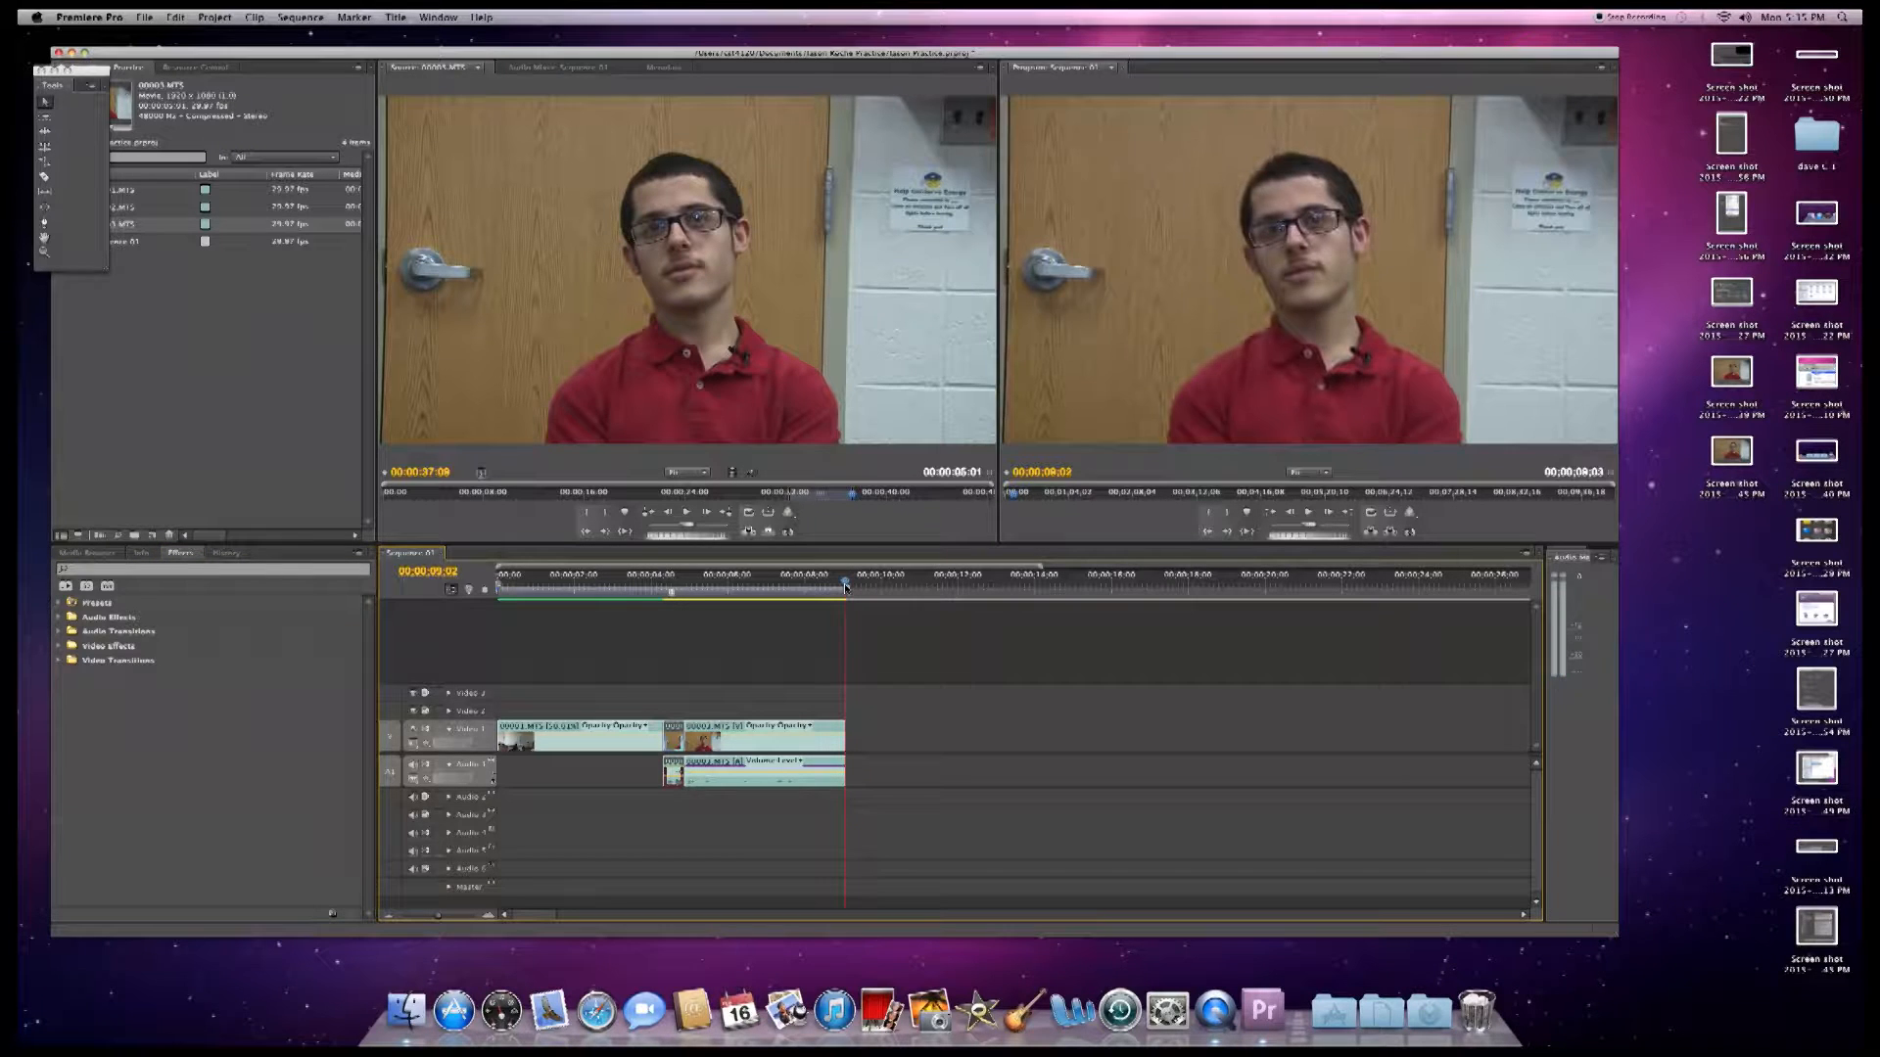
- Send the audio of the longer 00003.MTS piece to Adobe Soundbooth using Render and Replace
left_click(754, 778)
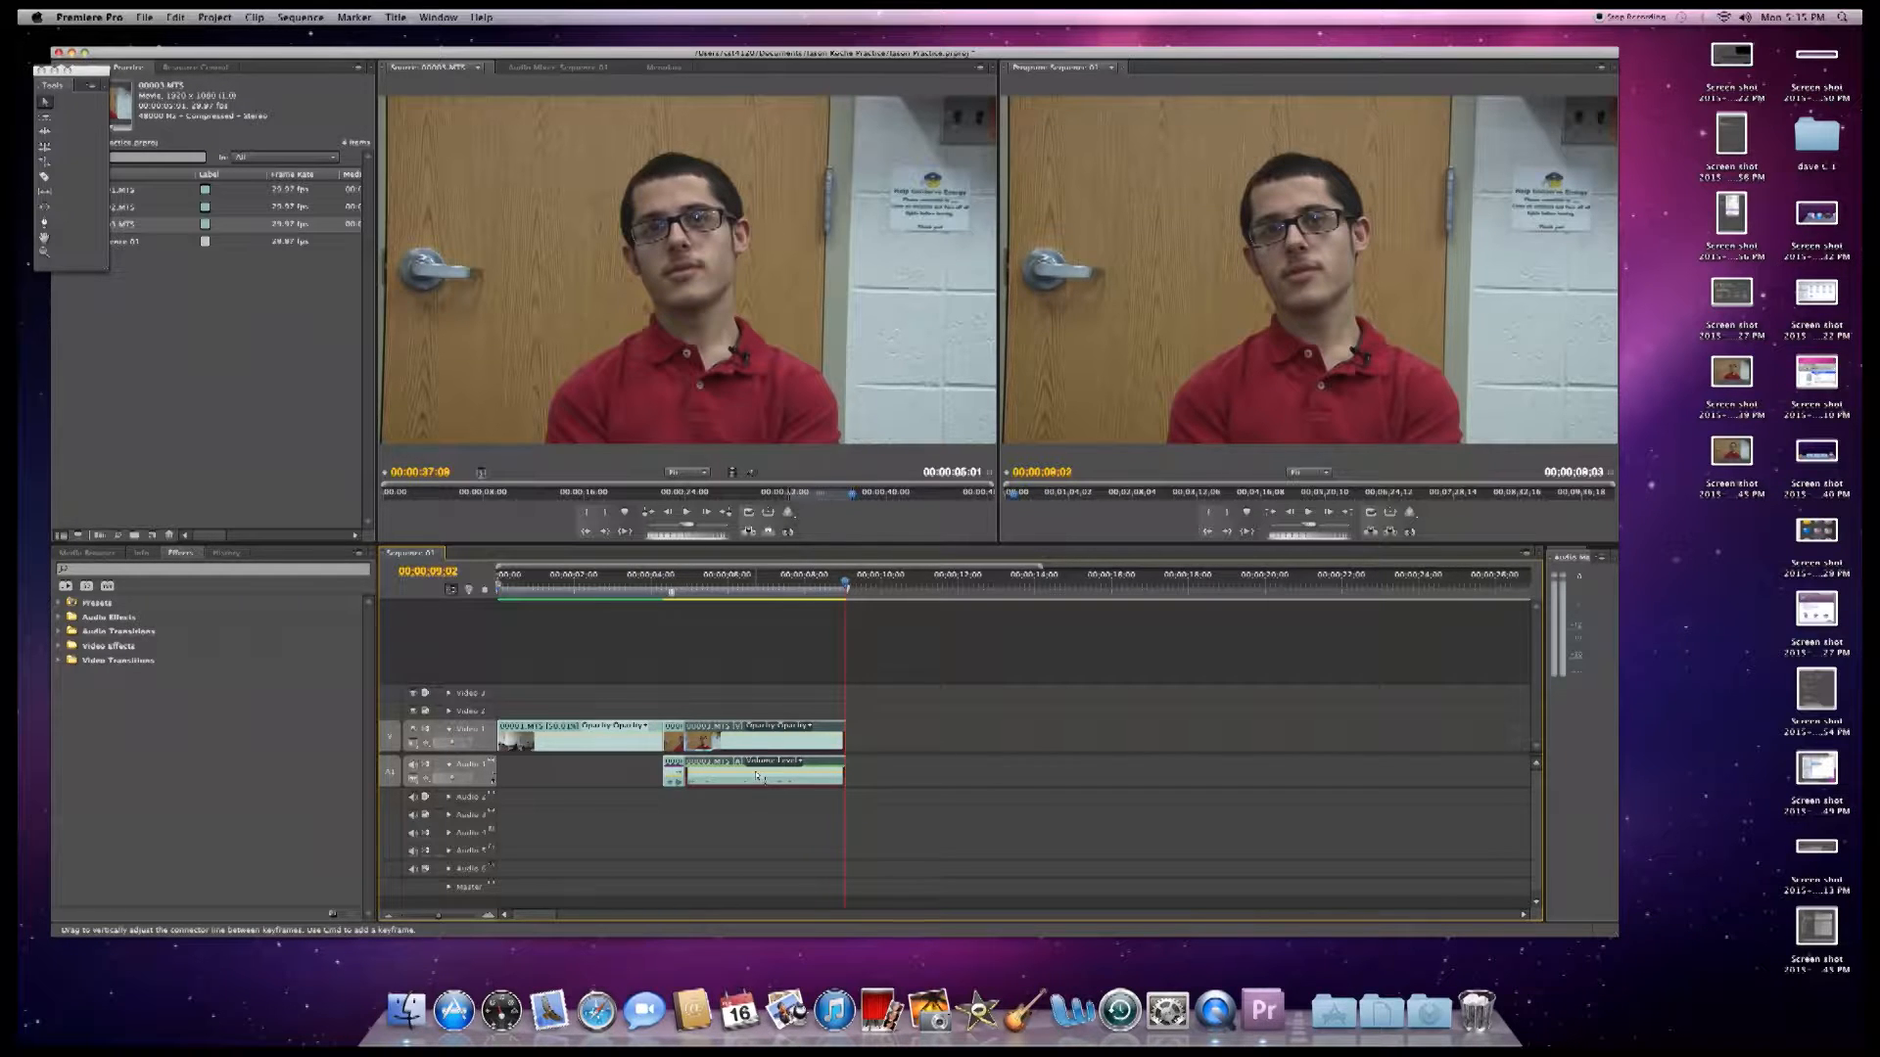
right_click(758, 784)
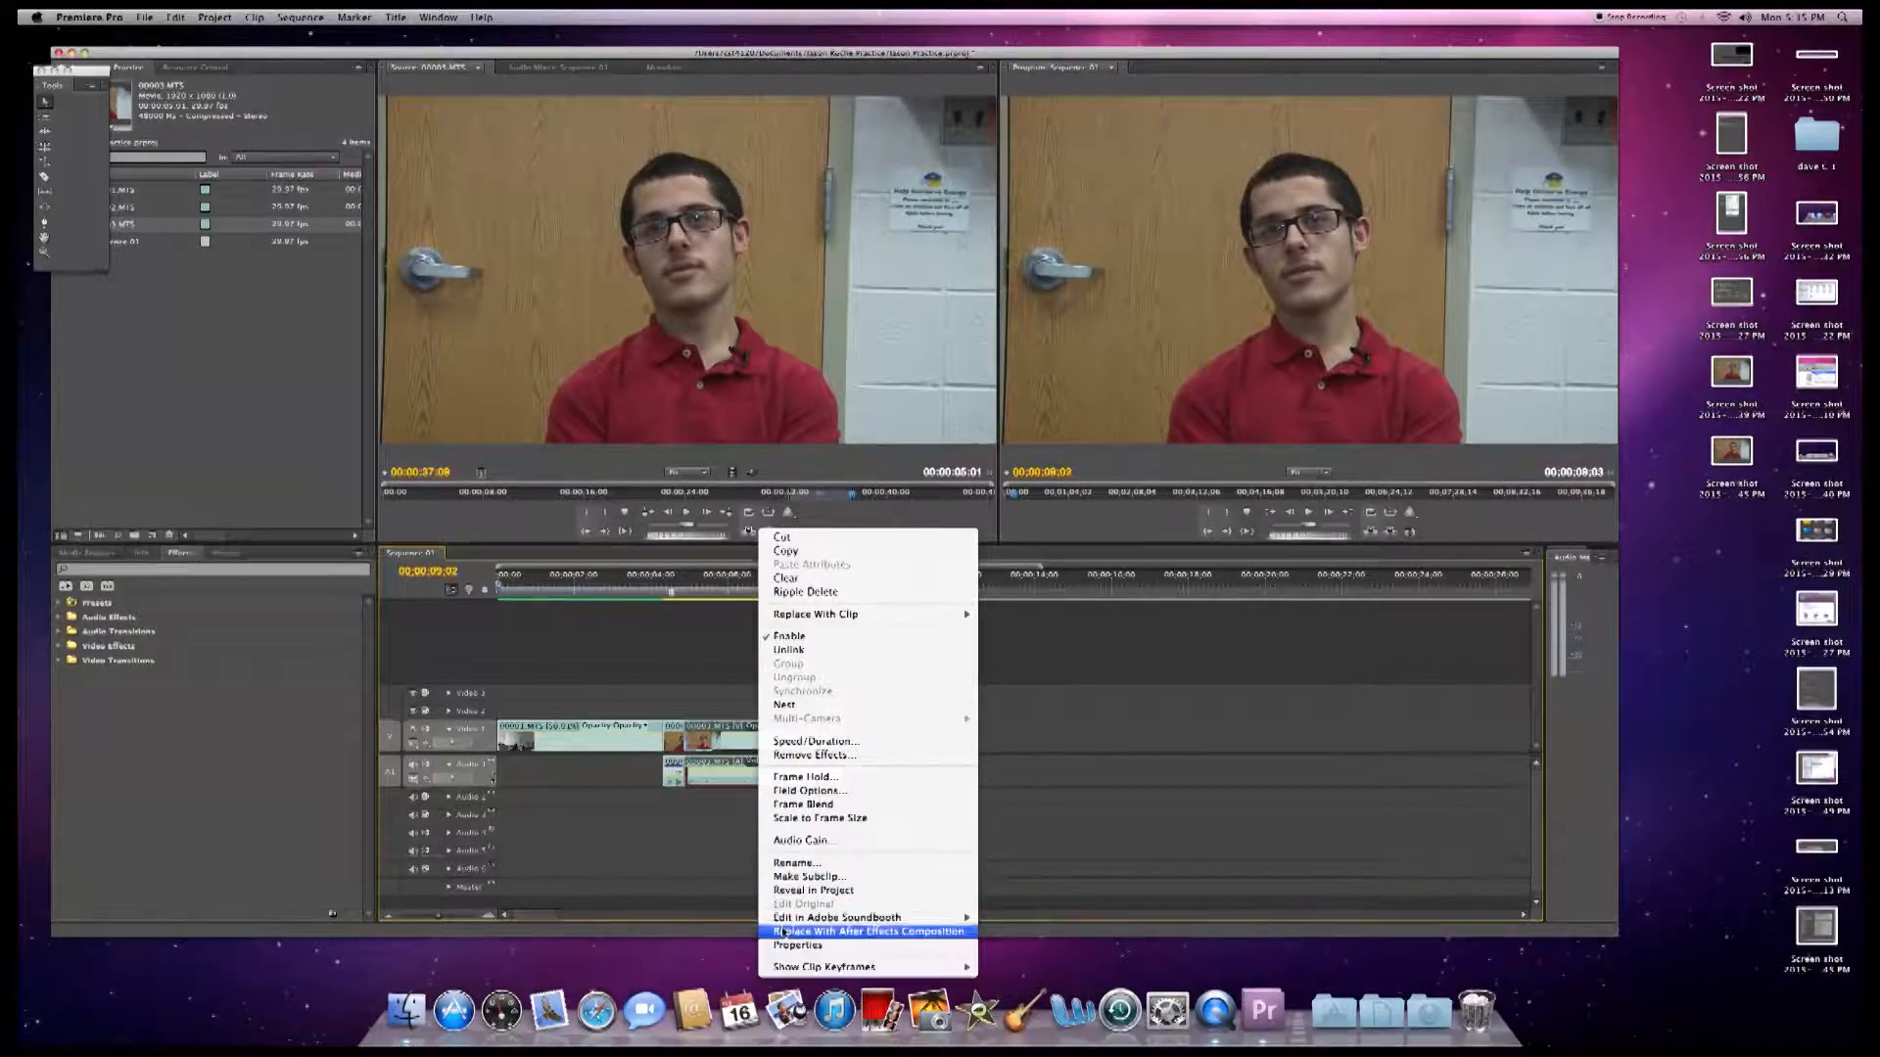
mouse_move(828, 918)
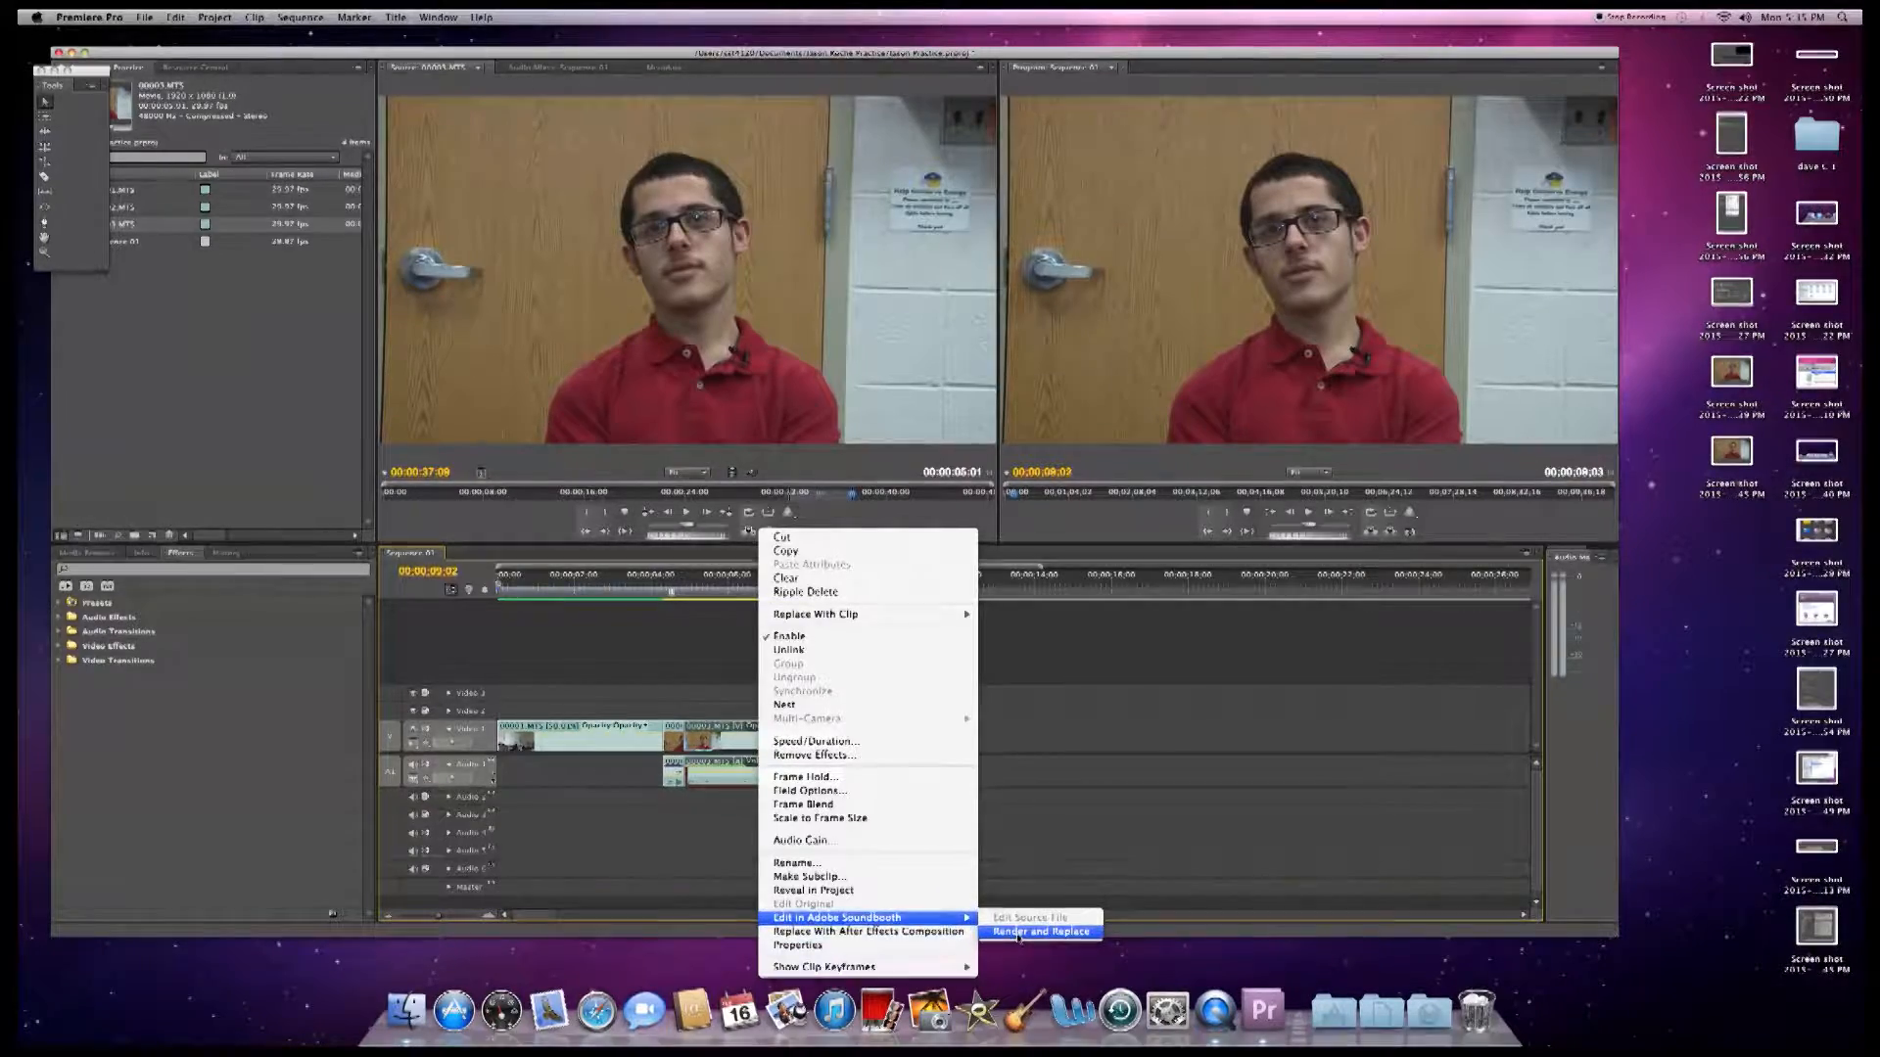
left_click(1018, 932)
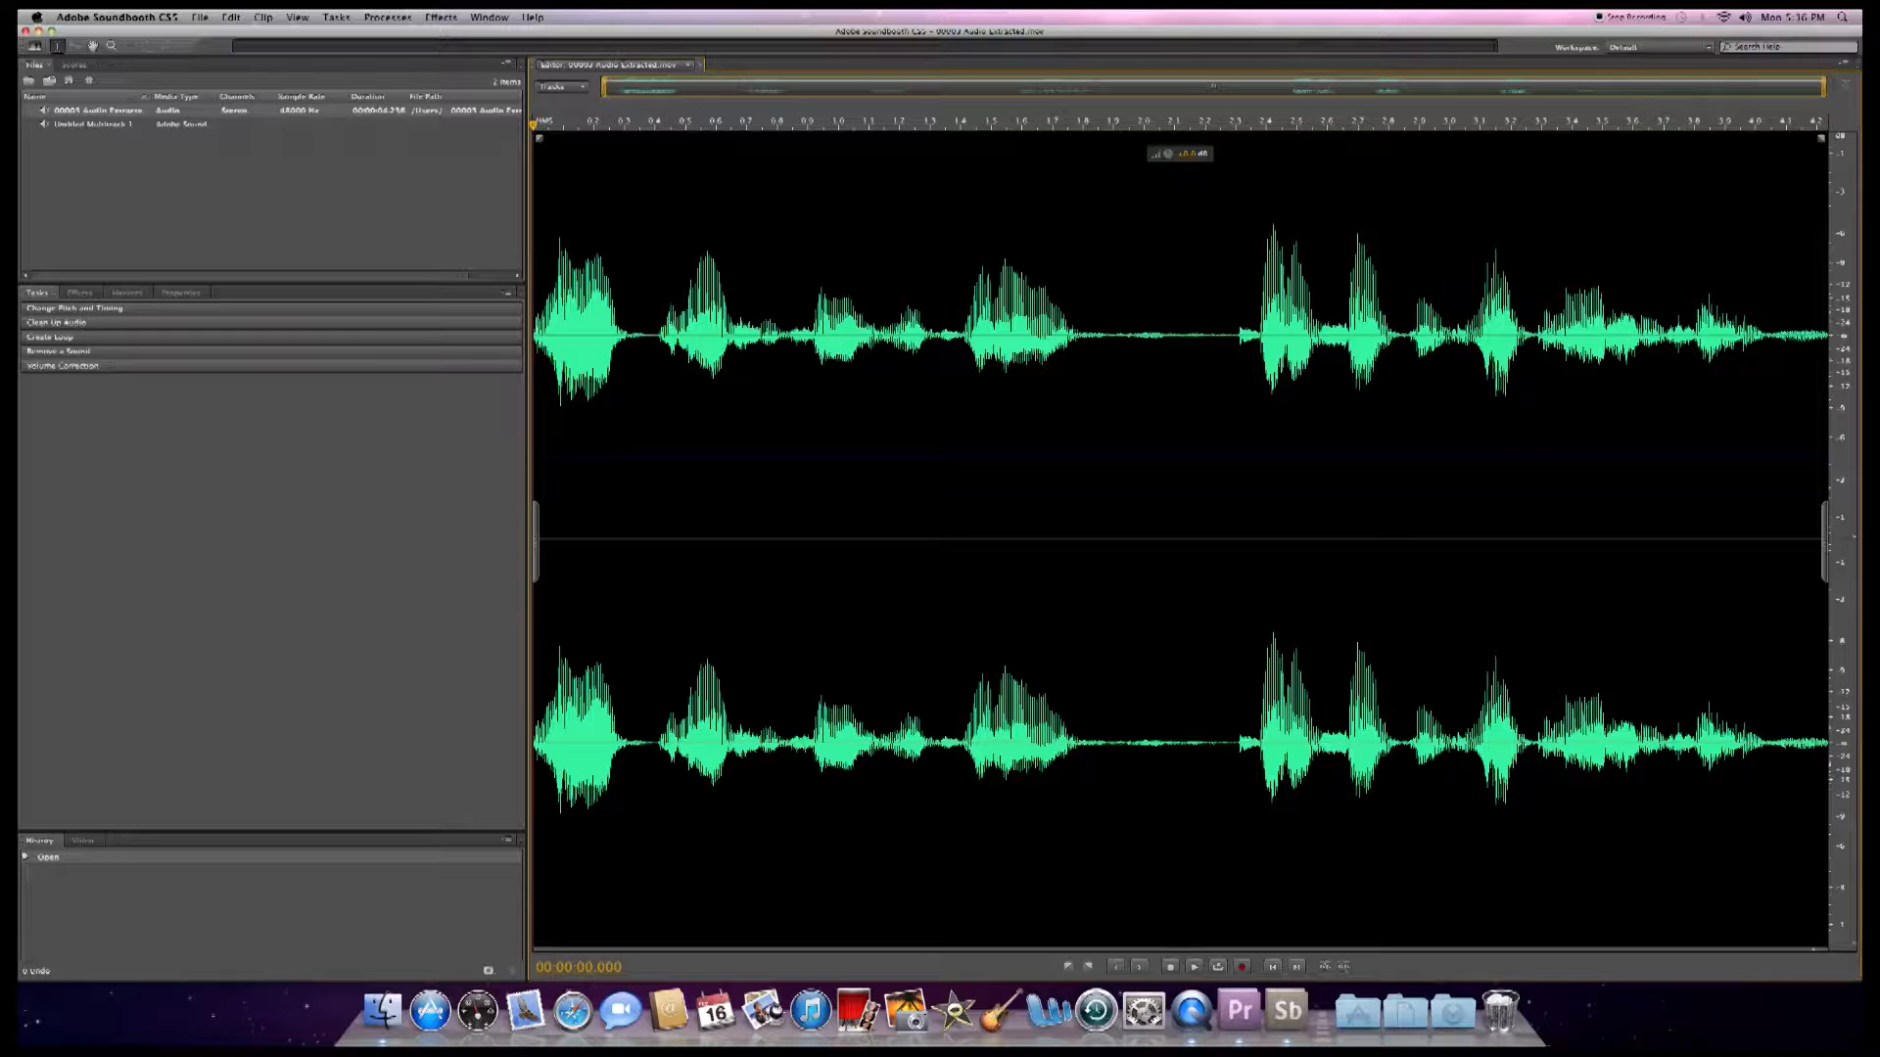
- Raise the overall amplitude of the extracted audio, back it off slightly, and save the file
left_click_drag(1187, 159, 1202, 148)
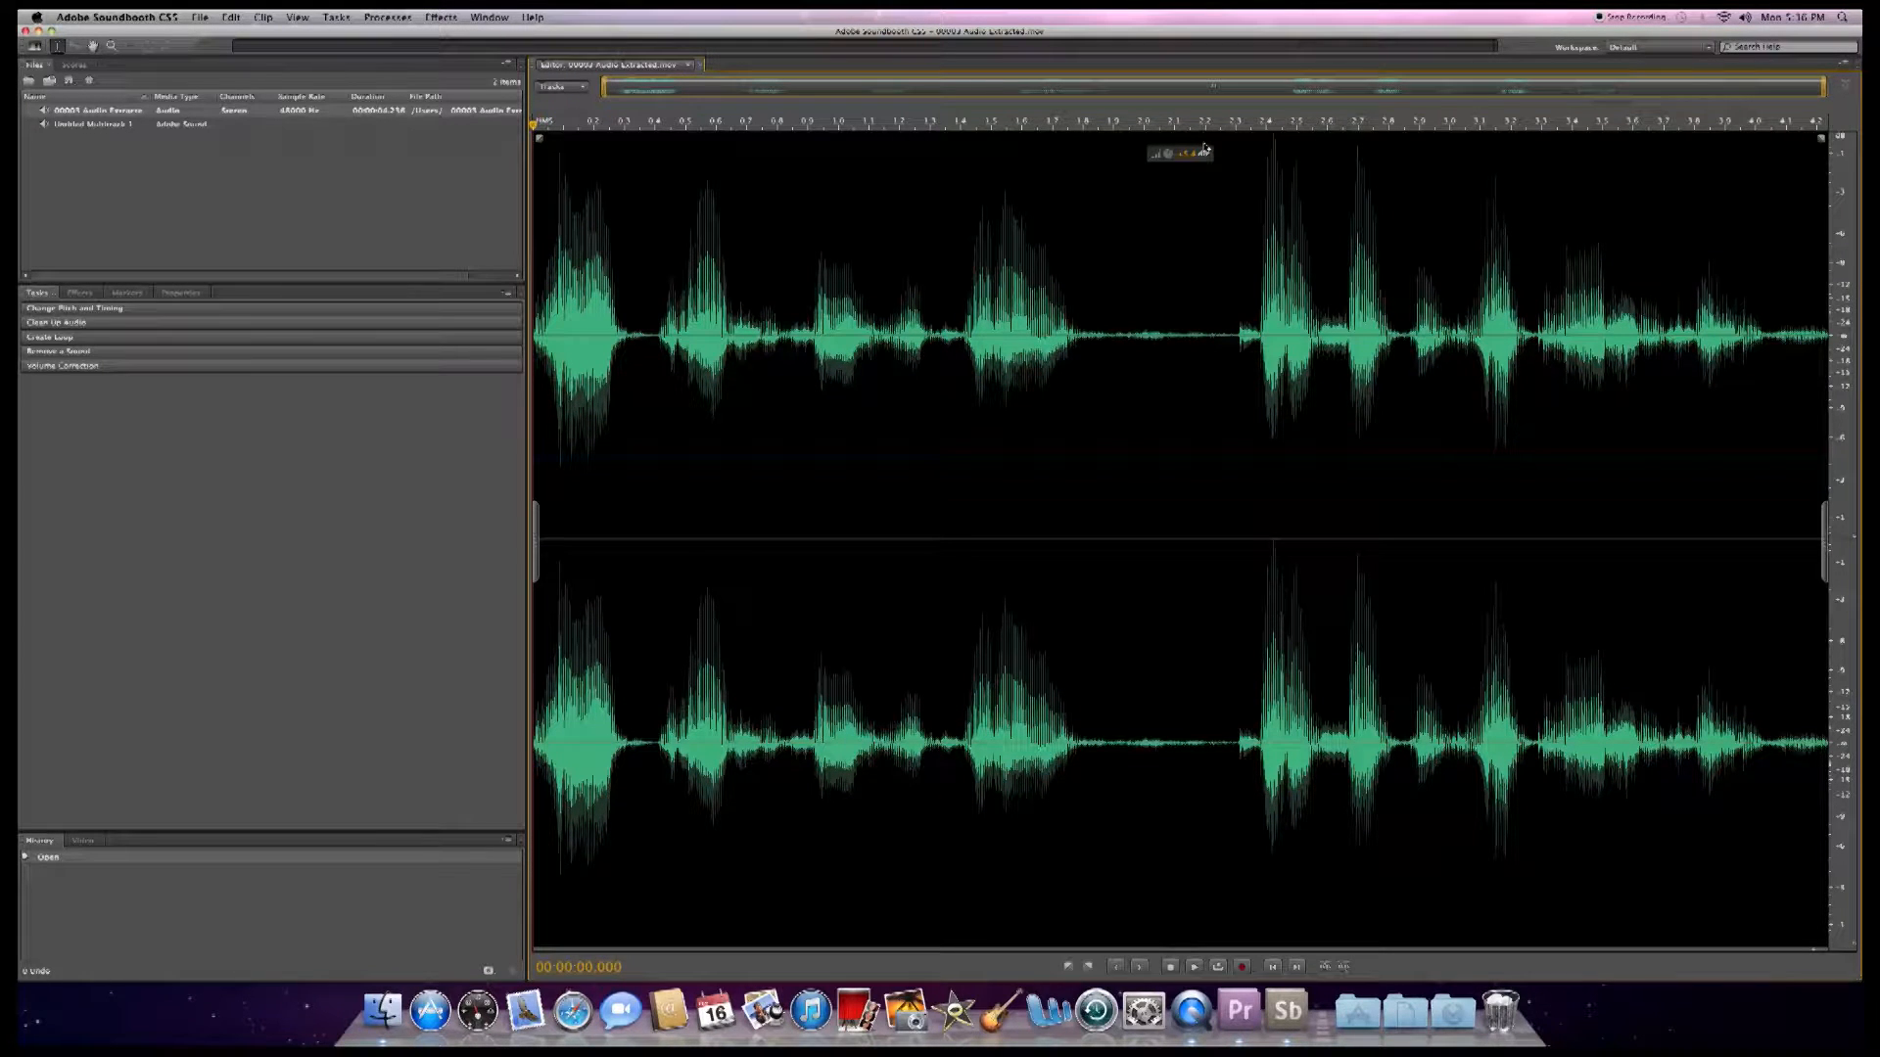
left_click_drag(1205, 149, 1205, 149)
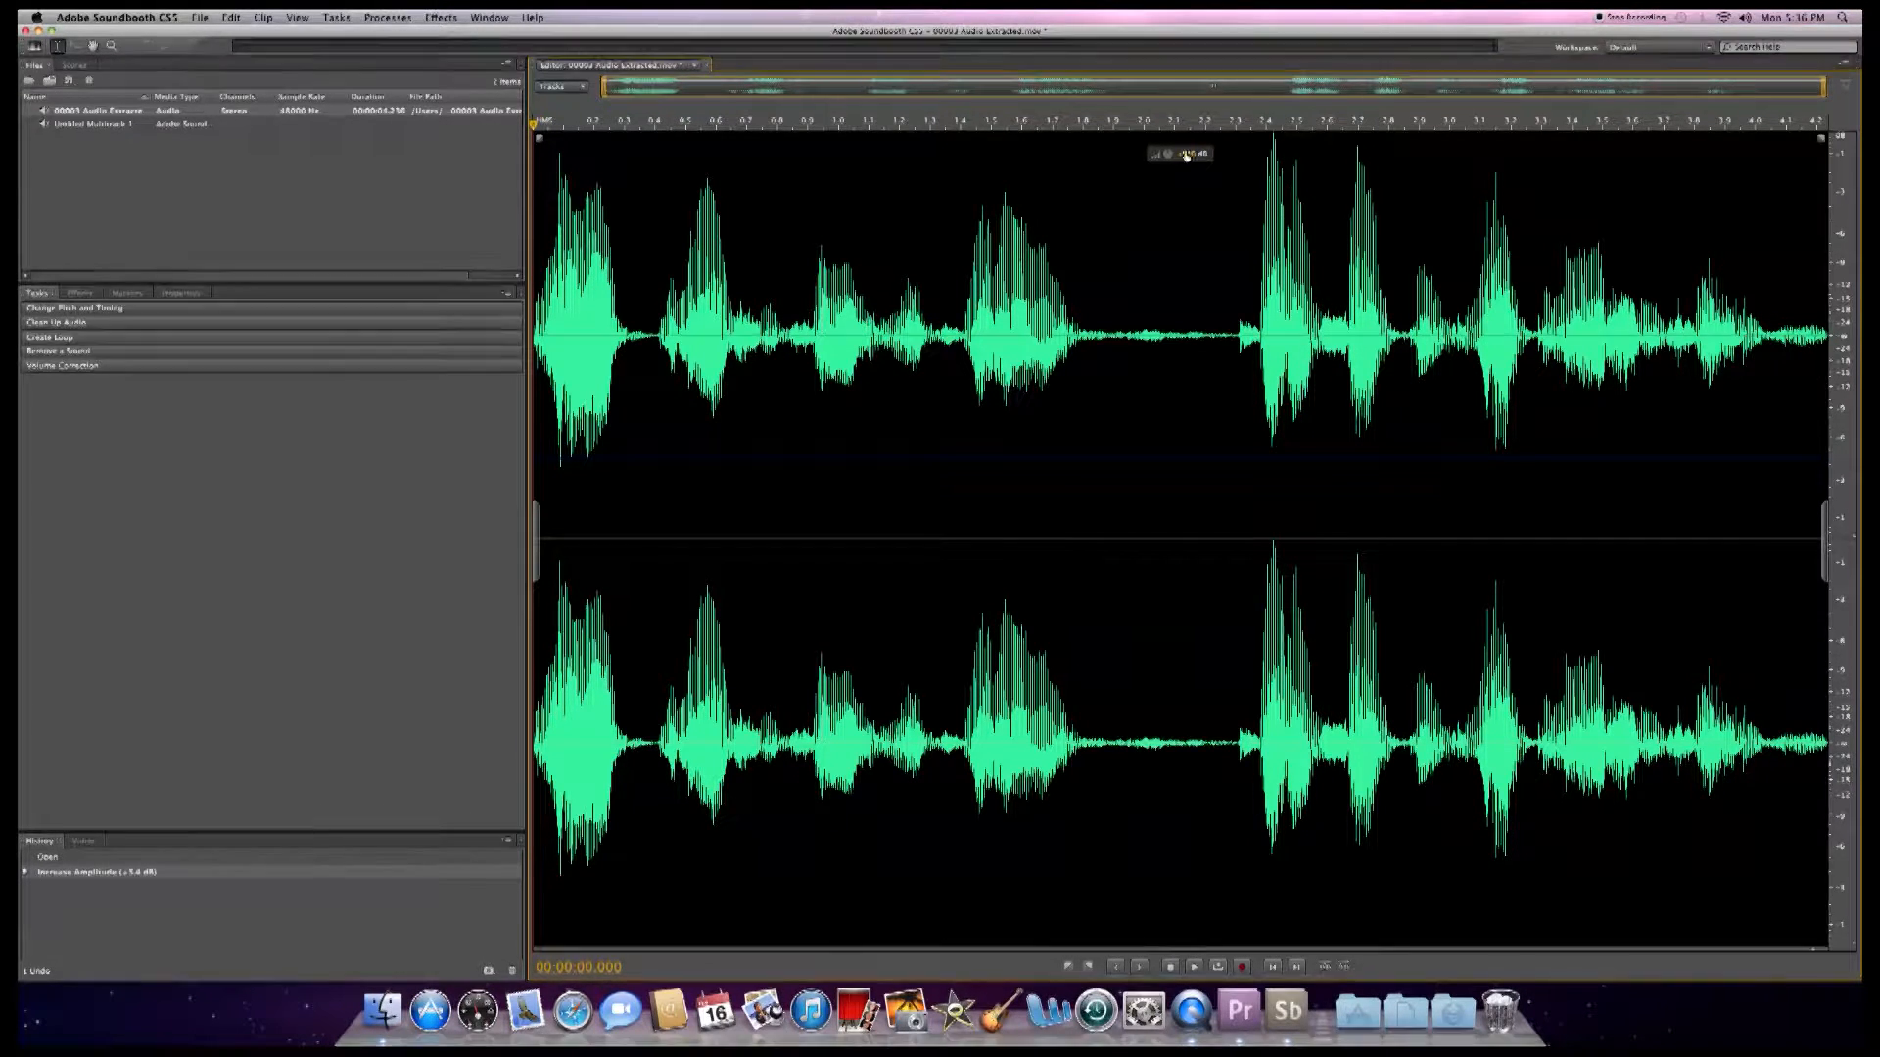
left_click_drag(1189, 155, 1192, 157)
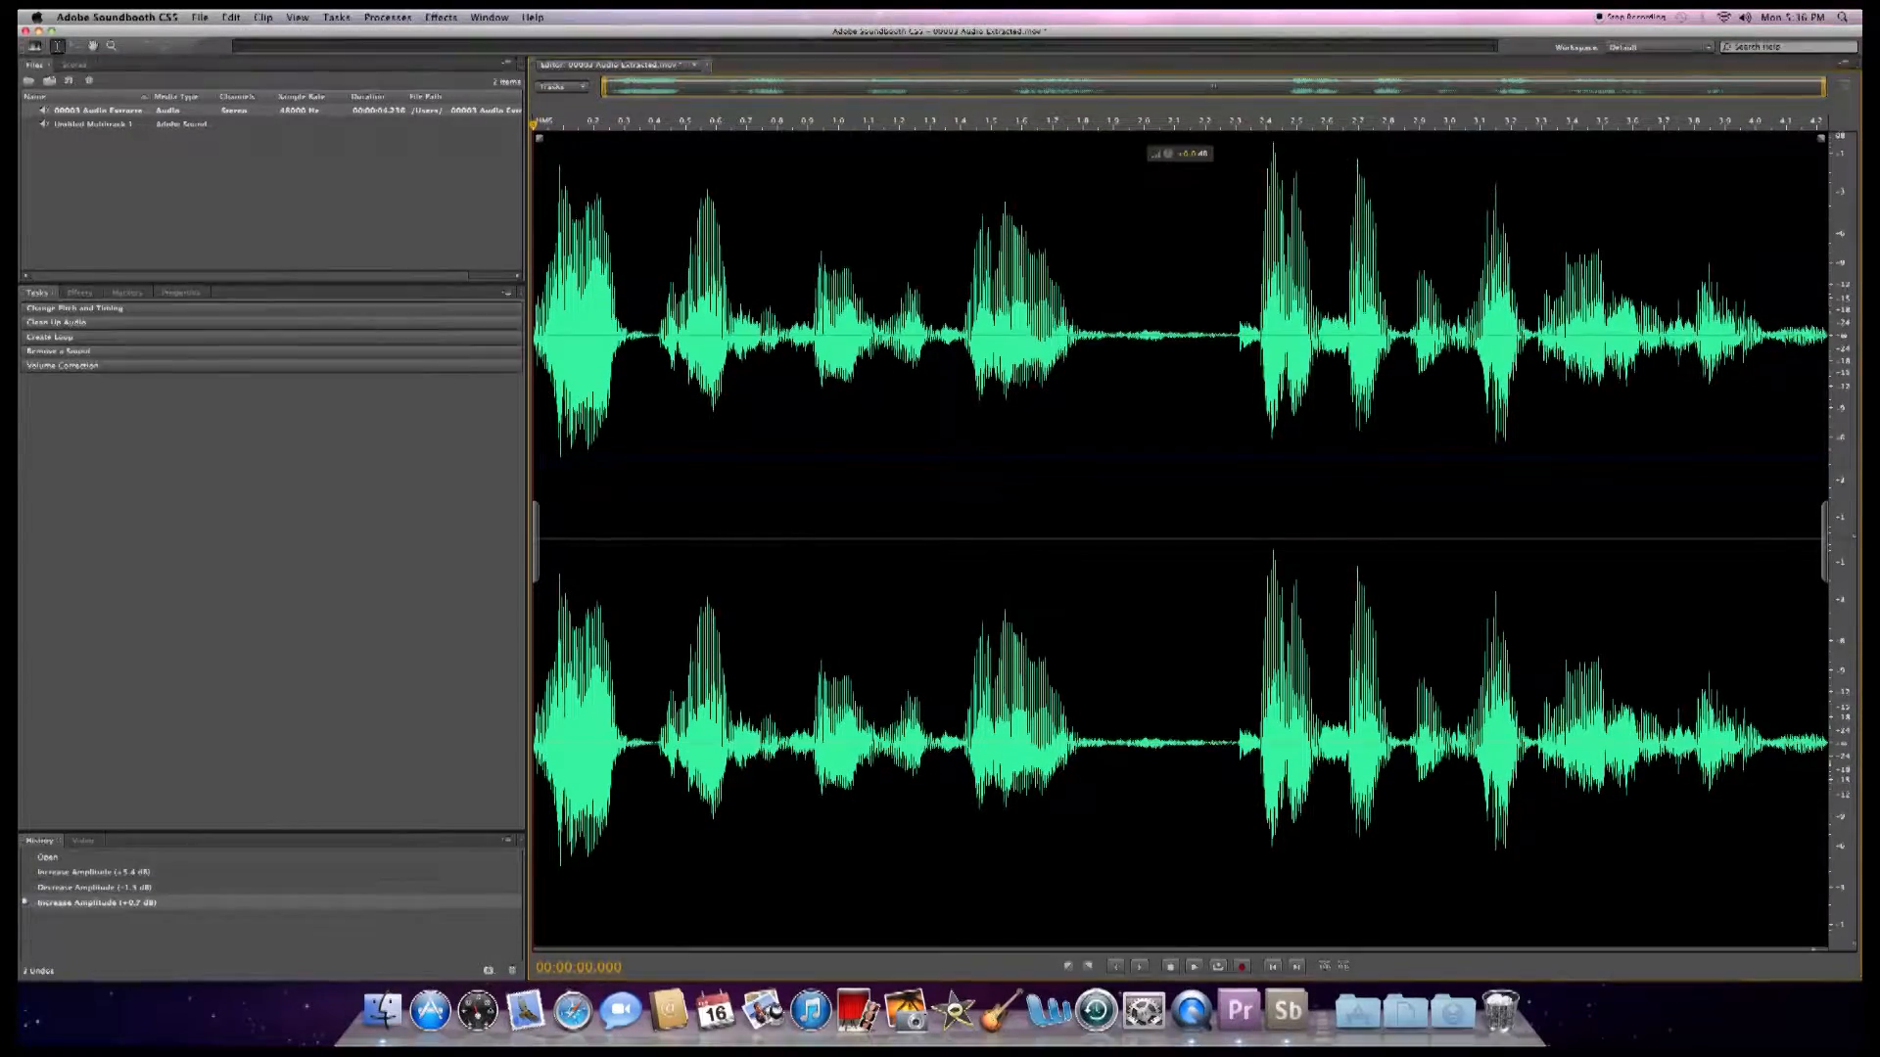
left_click(200, 18)
left_click(222, 152)
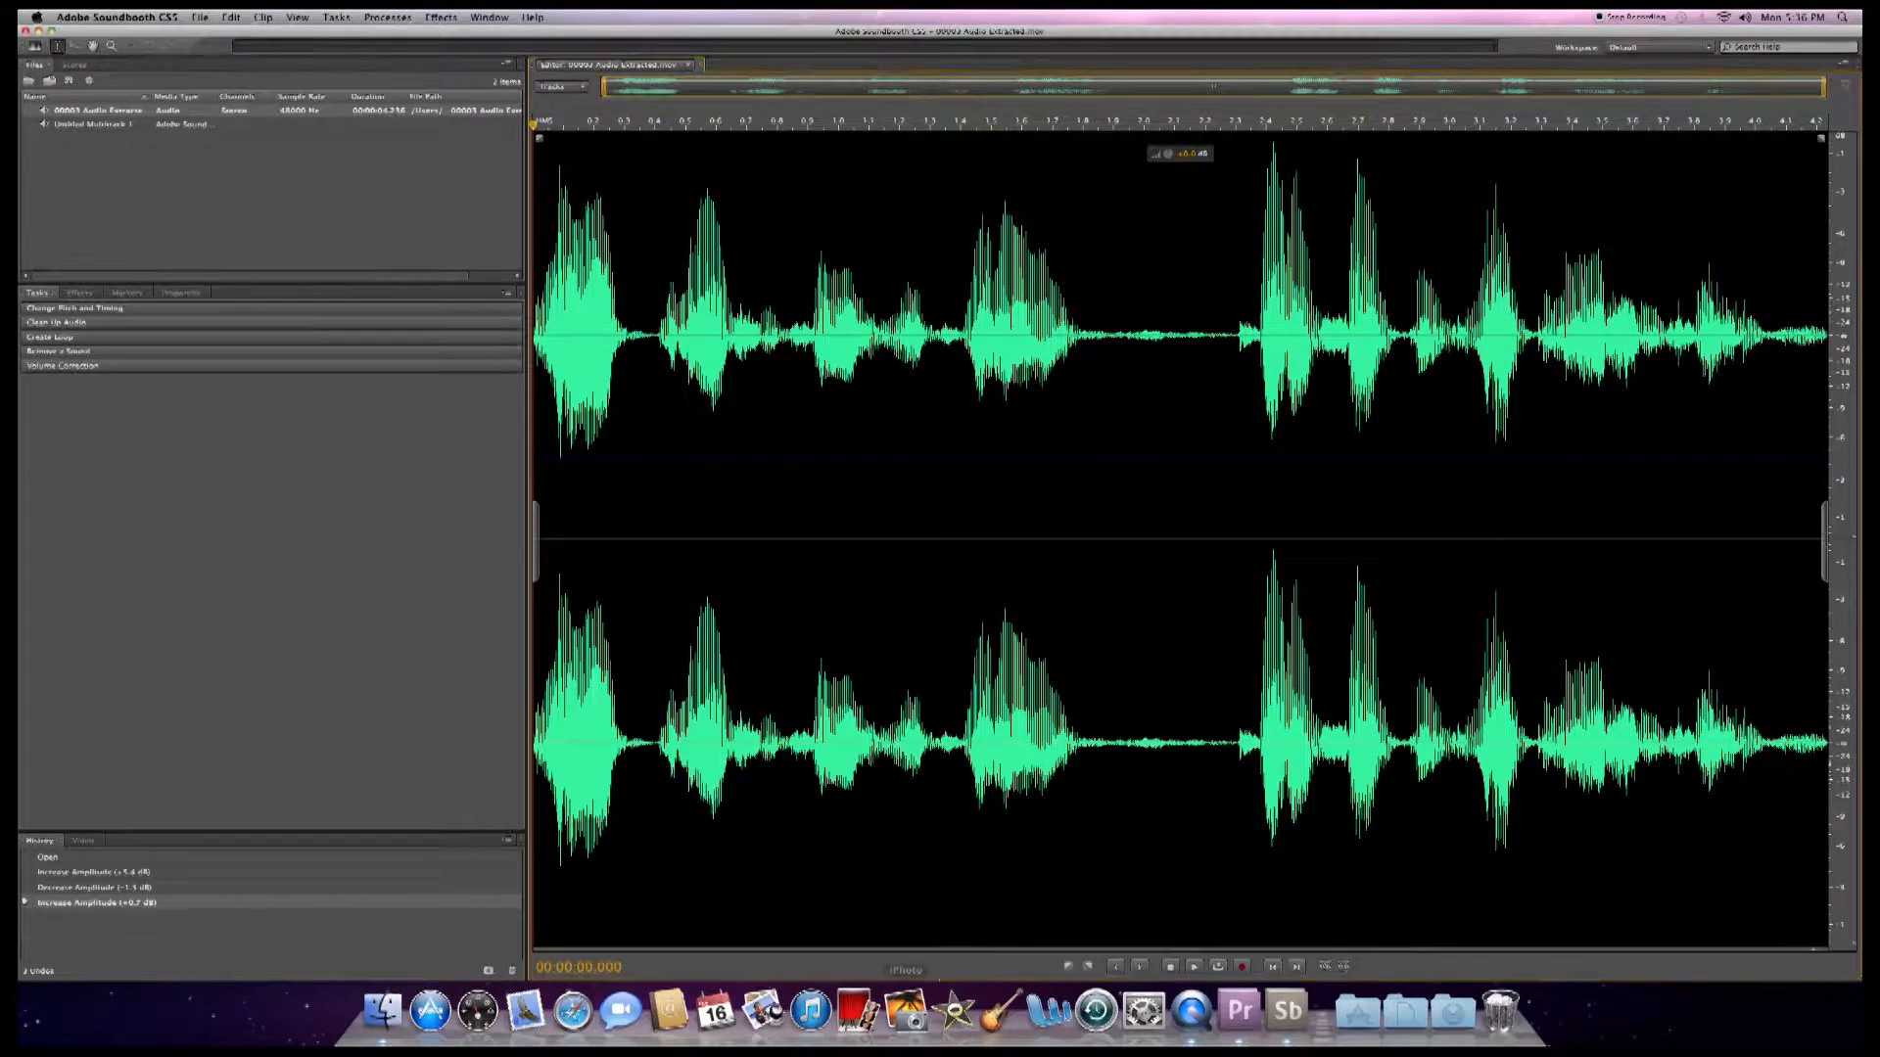
- Switch back to Premiere Pro and play the interview section from 00;00;04;08 to hear the replaced audio
left_click(1243, 1018)
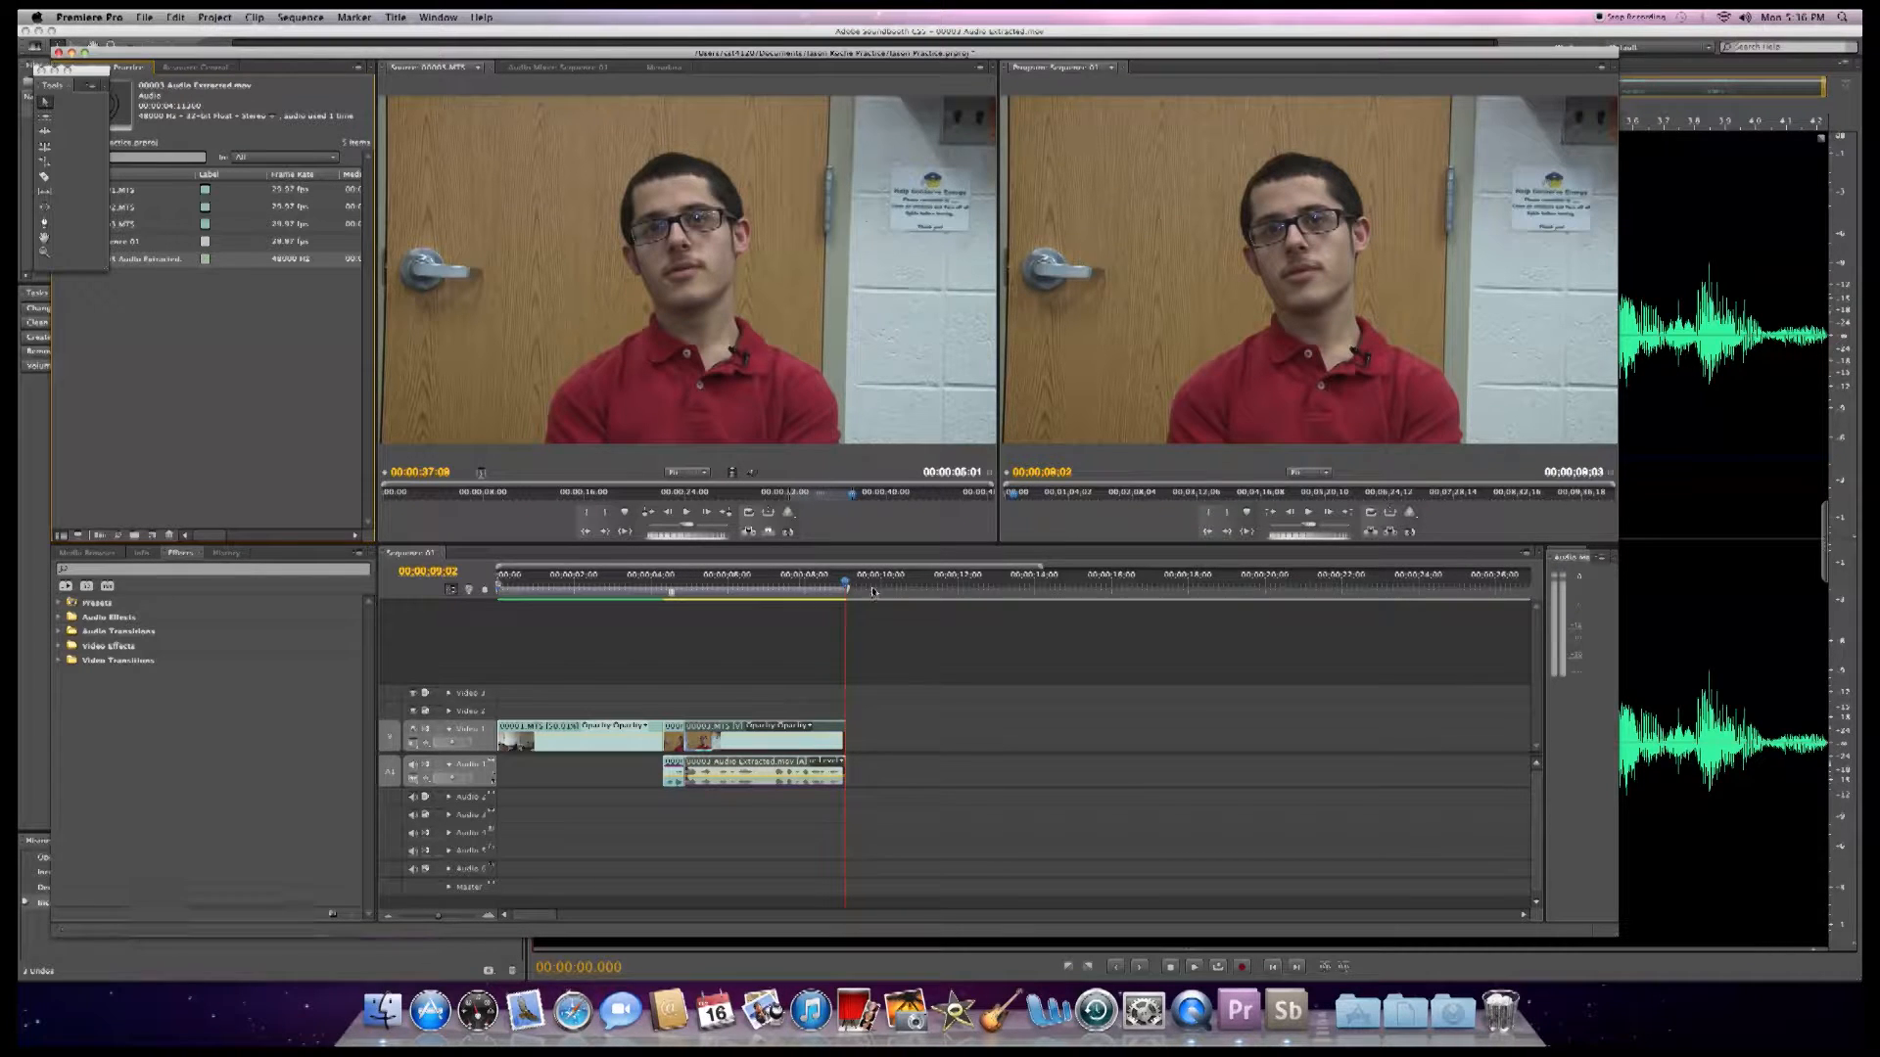
left_click_drag(844, 585, 662, 665)
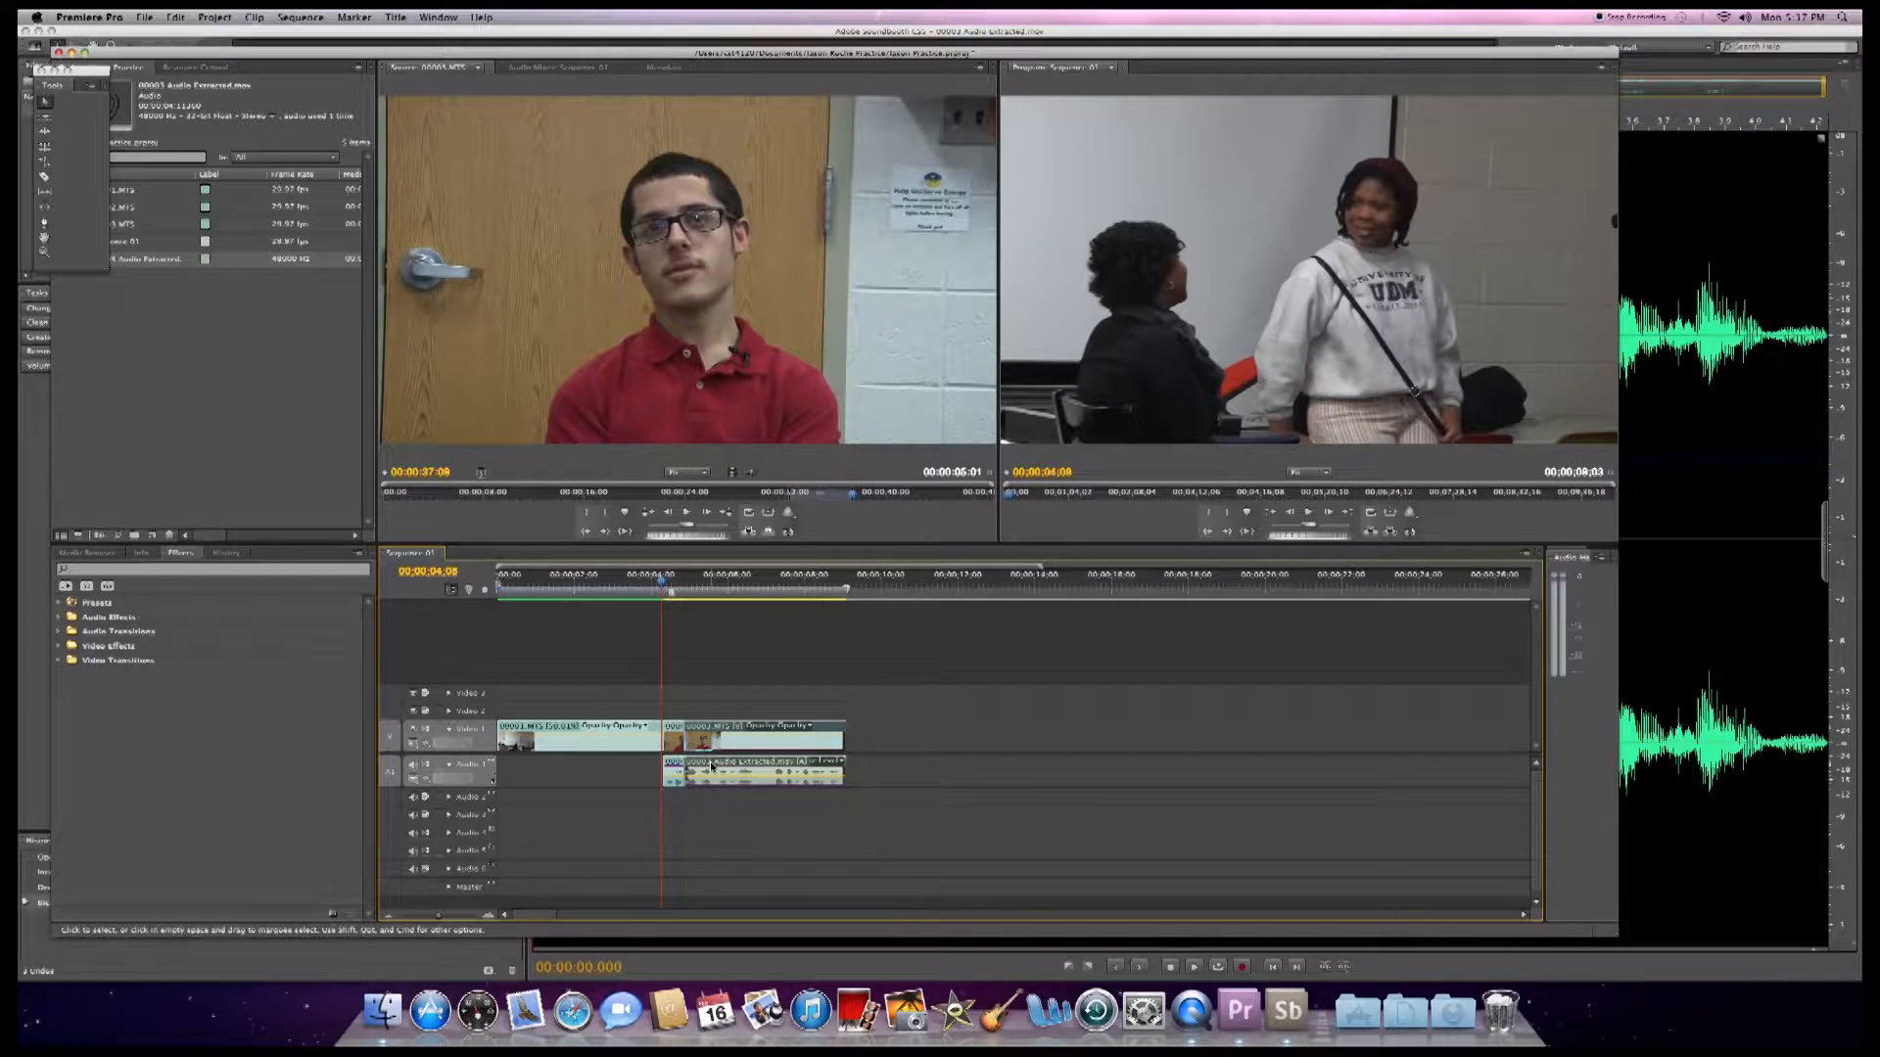
key("space")
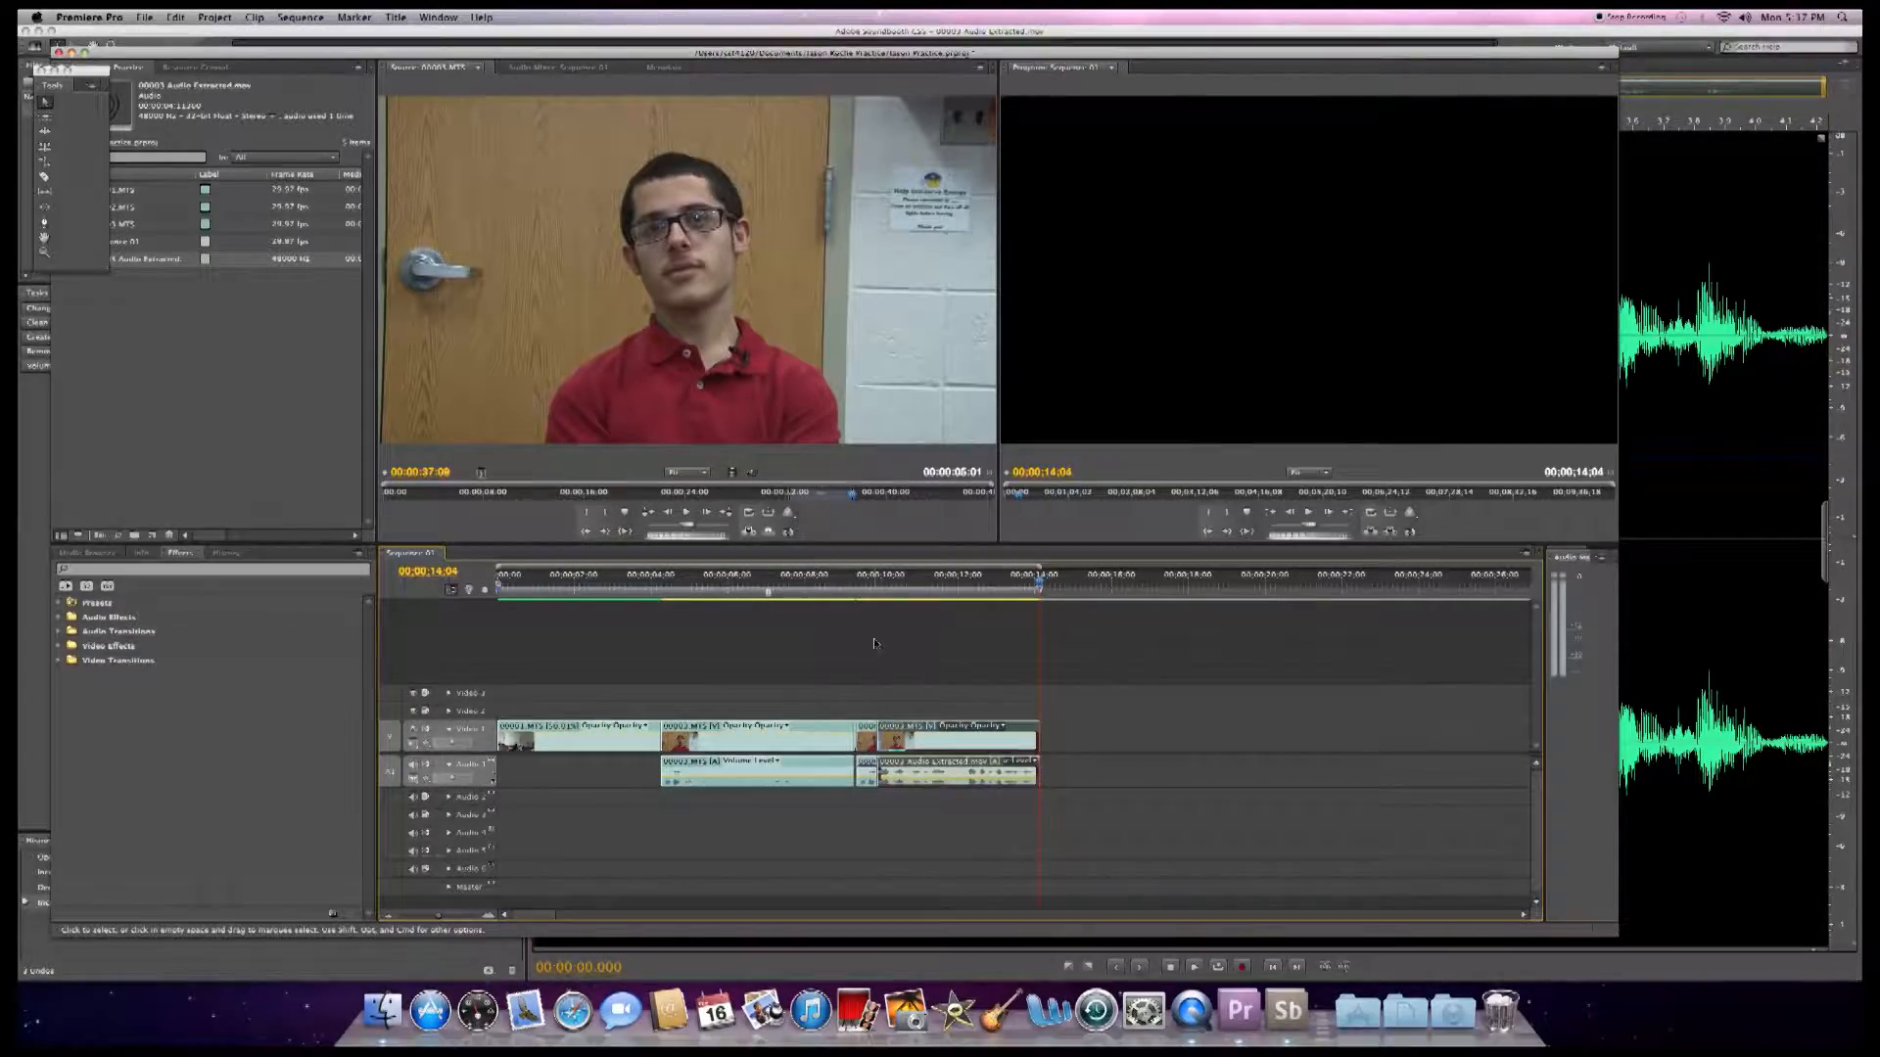
- Apply the Fast Blur video effect to the last 00003.MTS piece and open its effect controls at 00;00;11;24
left_click(865, 595)
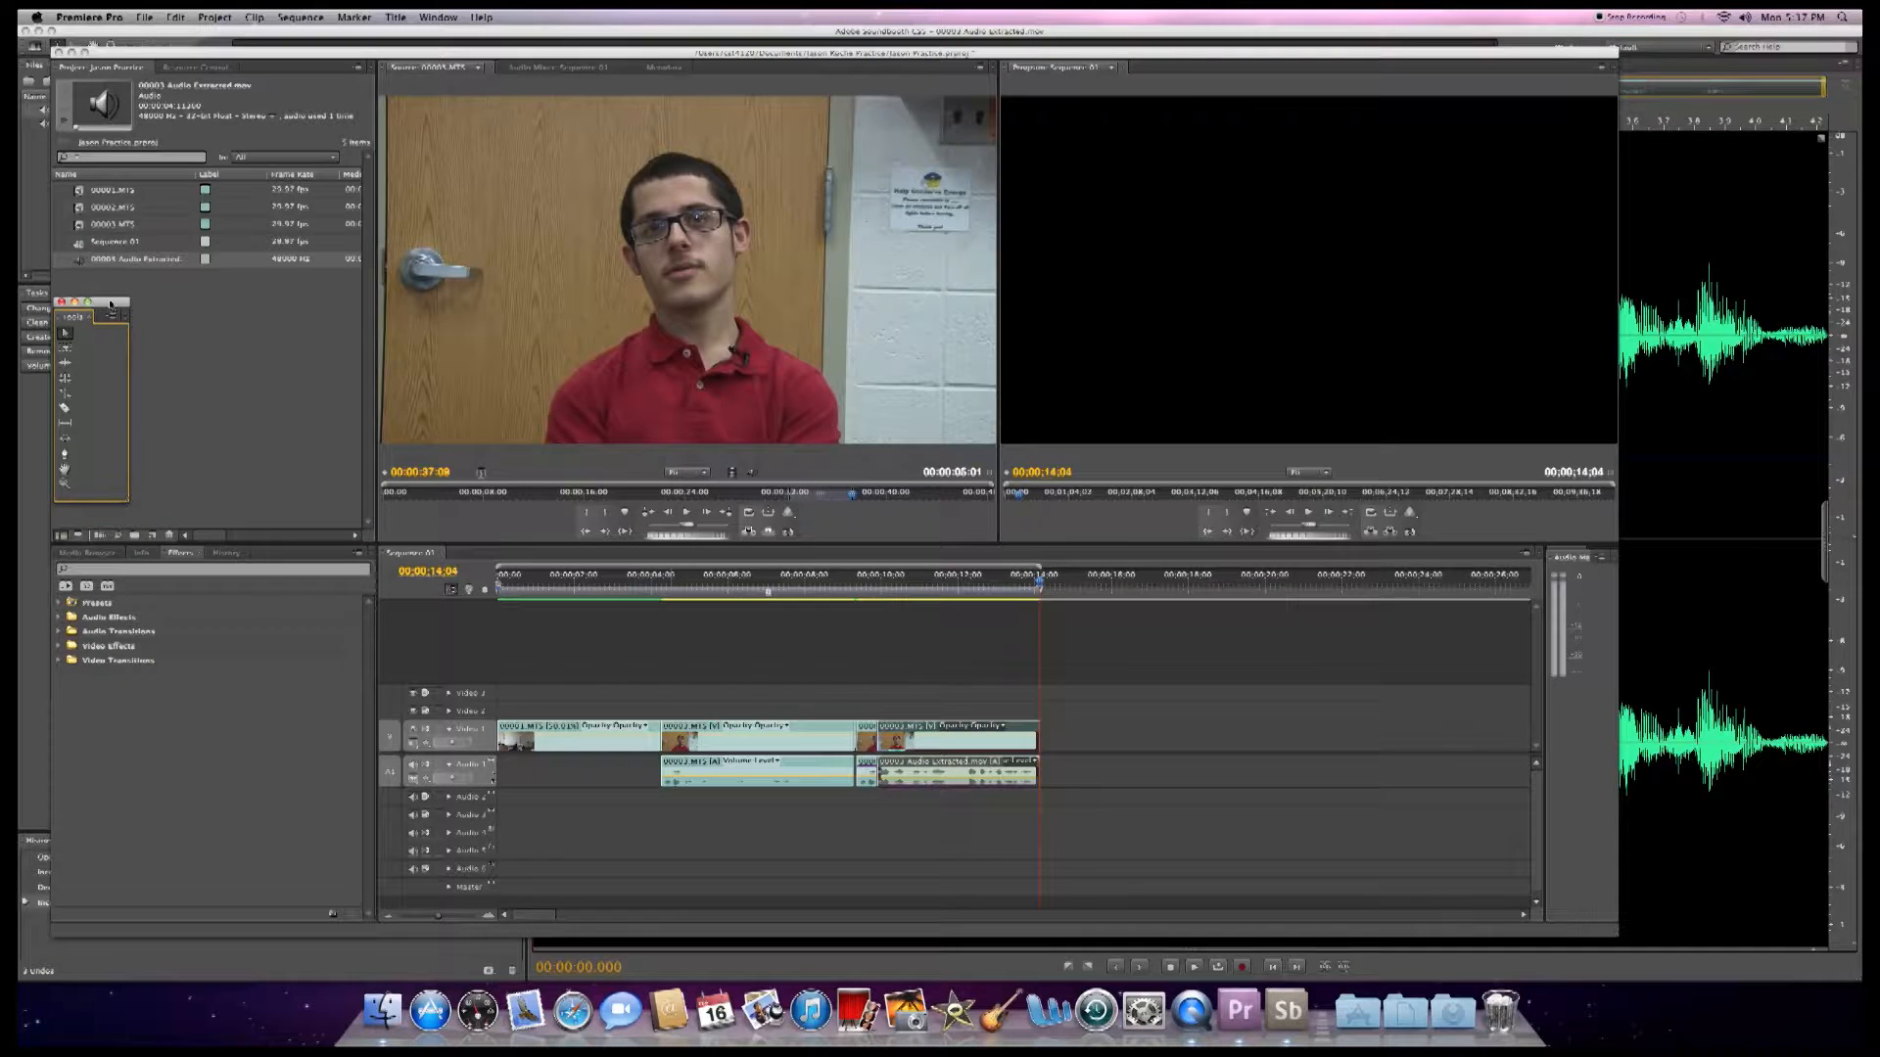
left_click(995, 584)
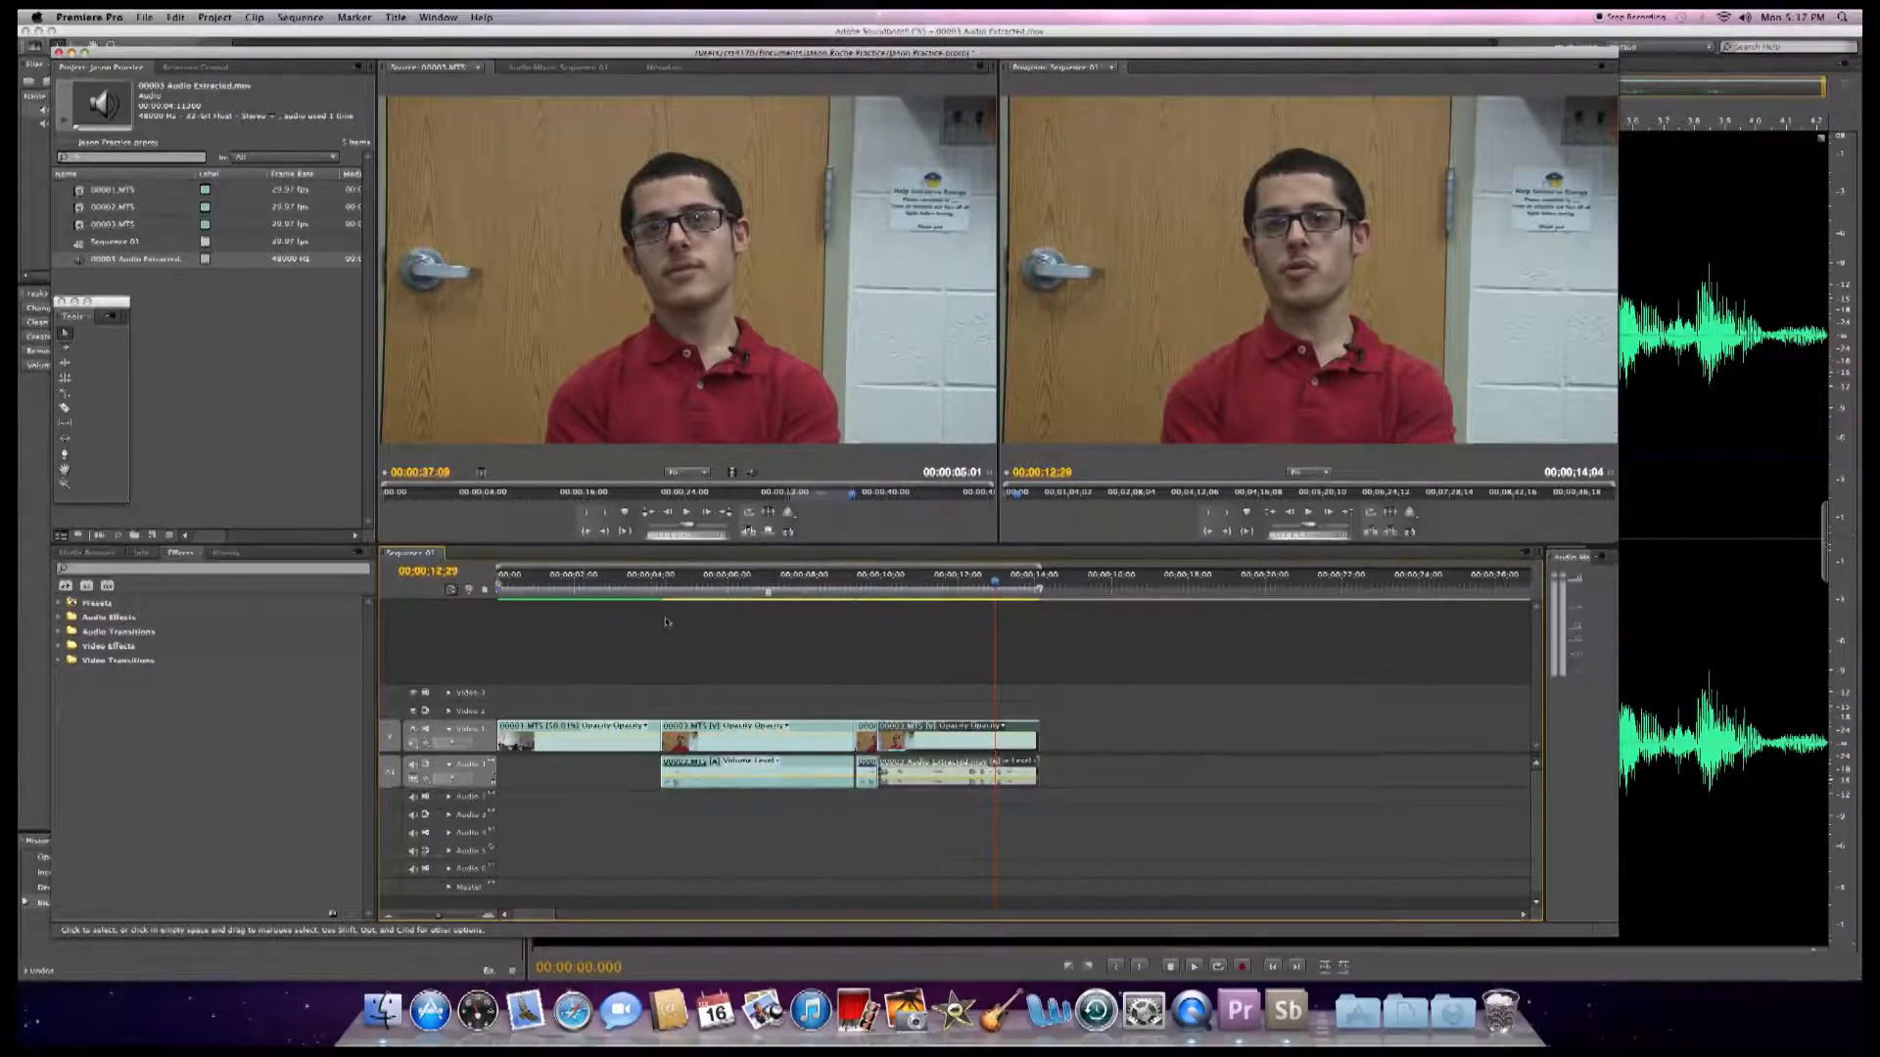
left_click(58, 646)
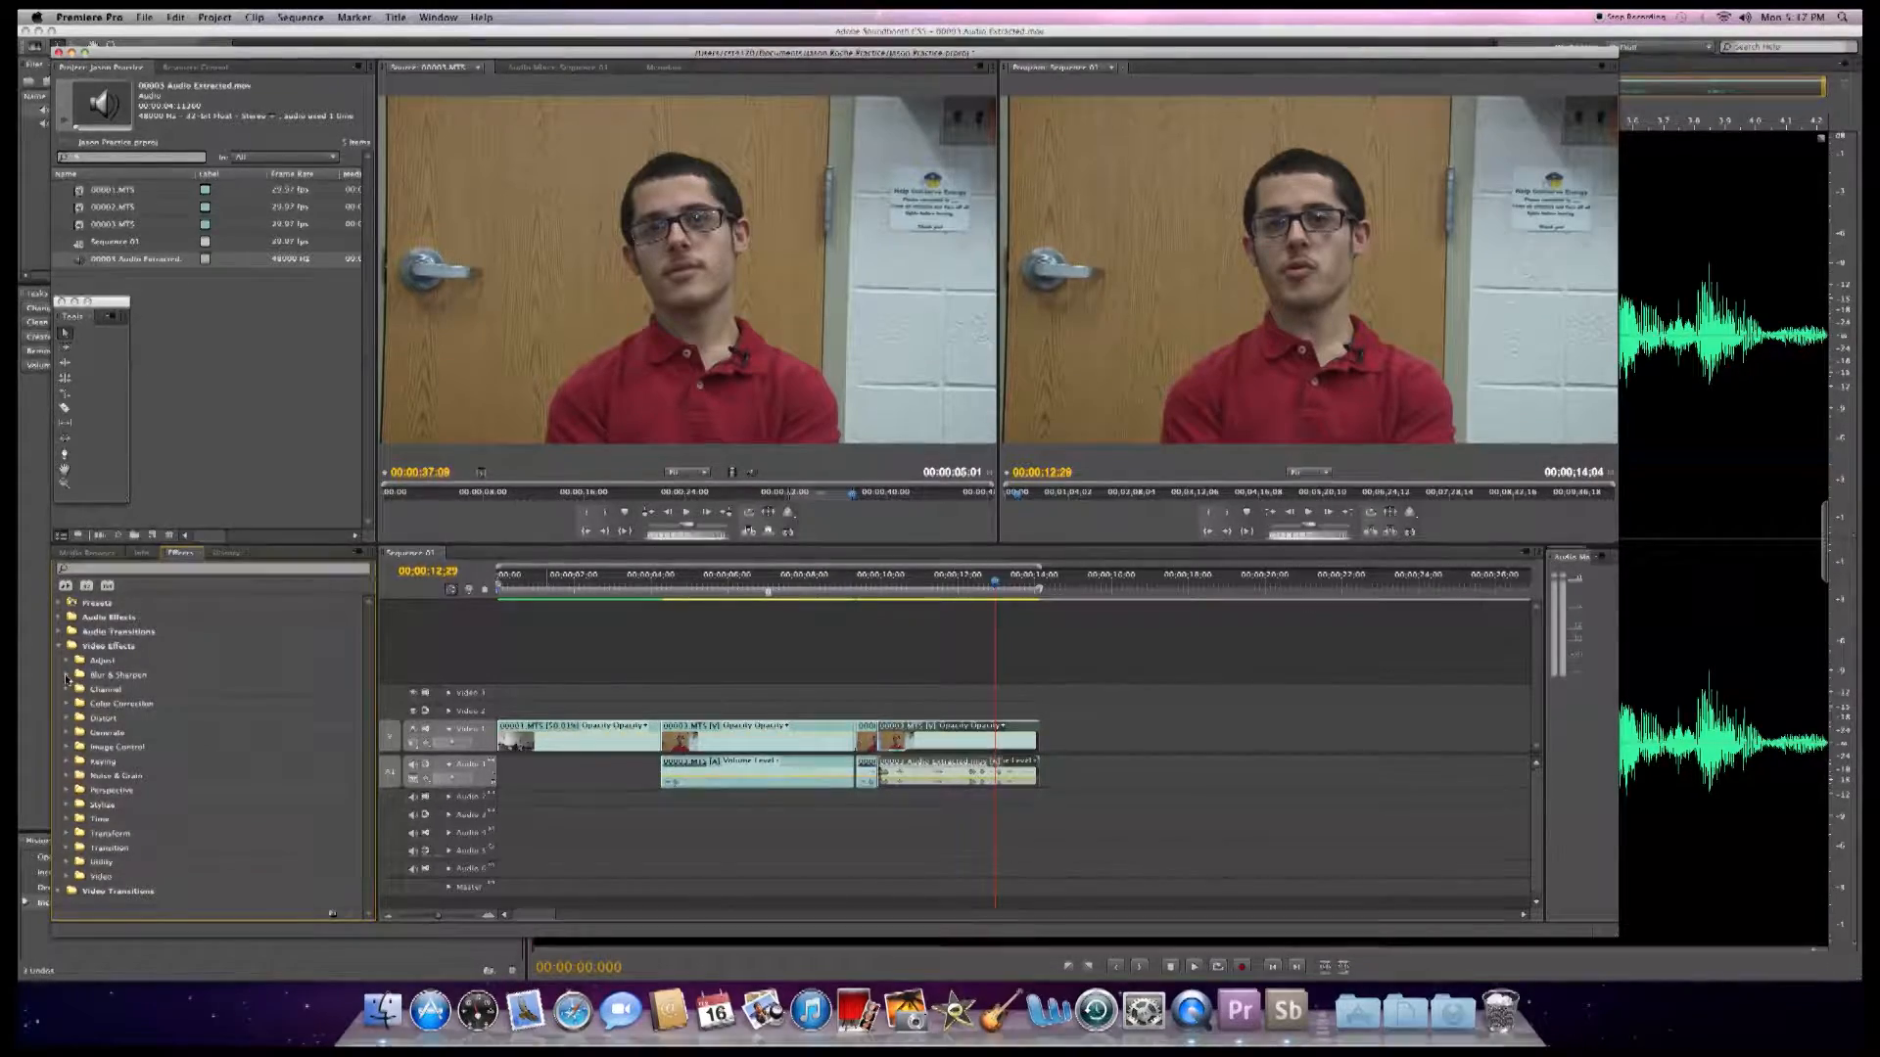
left_click(66, 675)
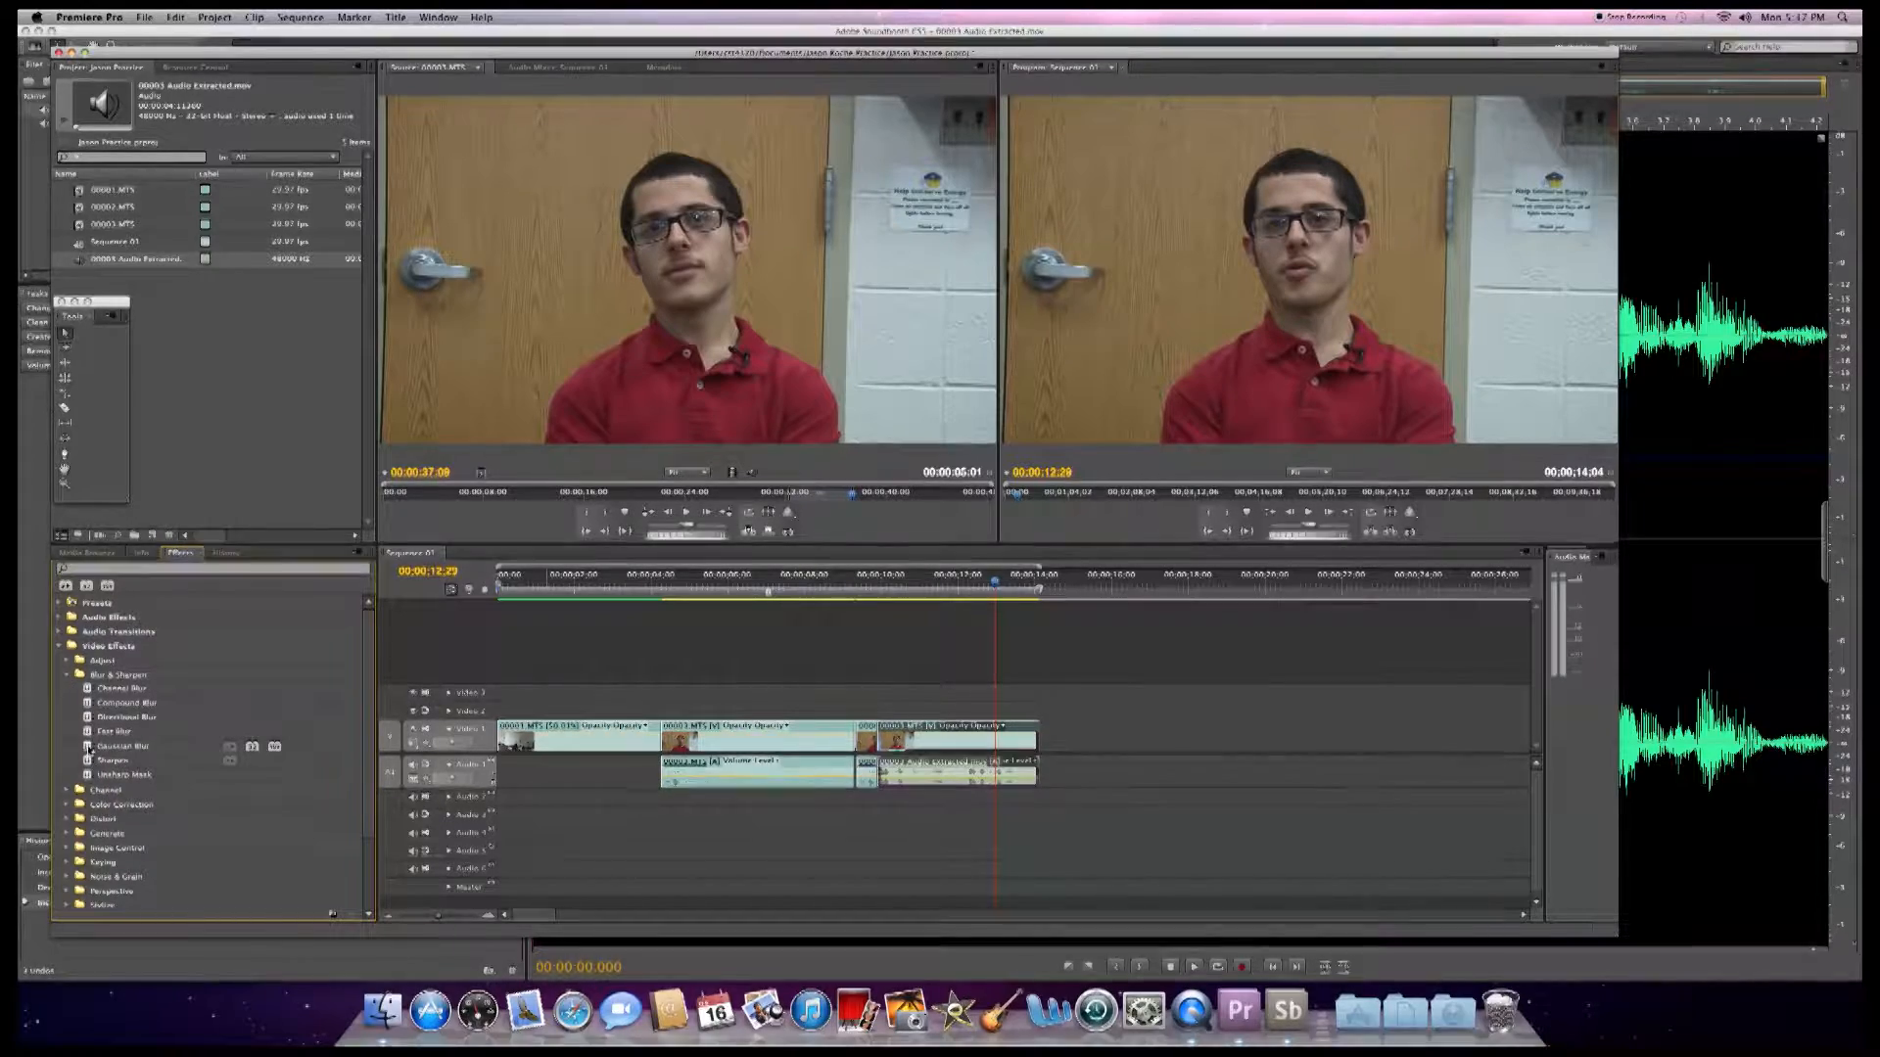
left_click_drag(88, 734, 969, 752)
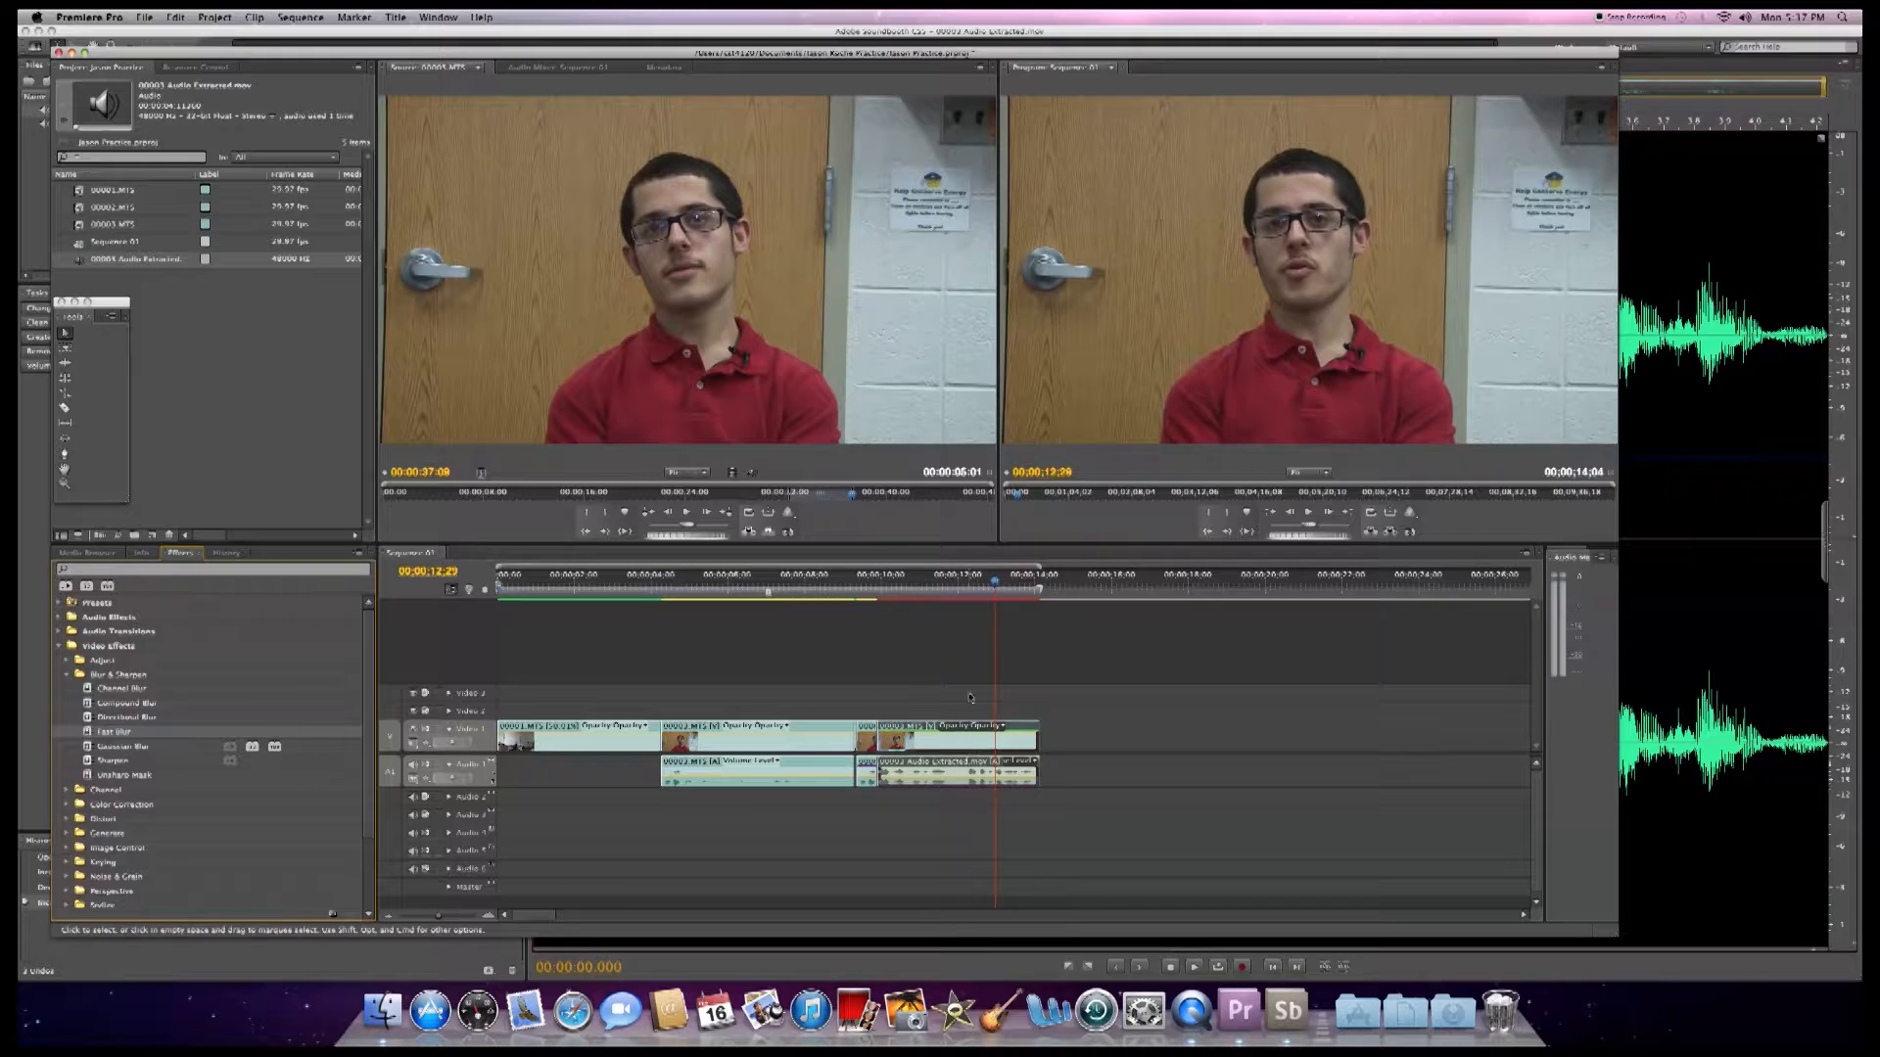
left_click_drag(995, 584, 951, 584)
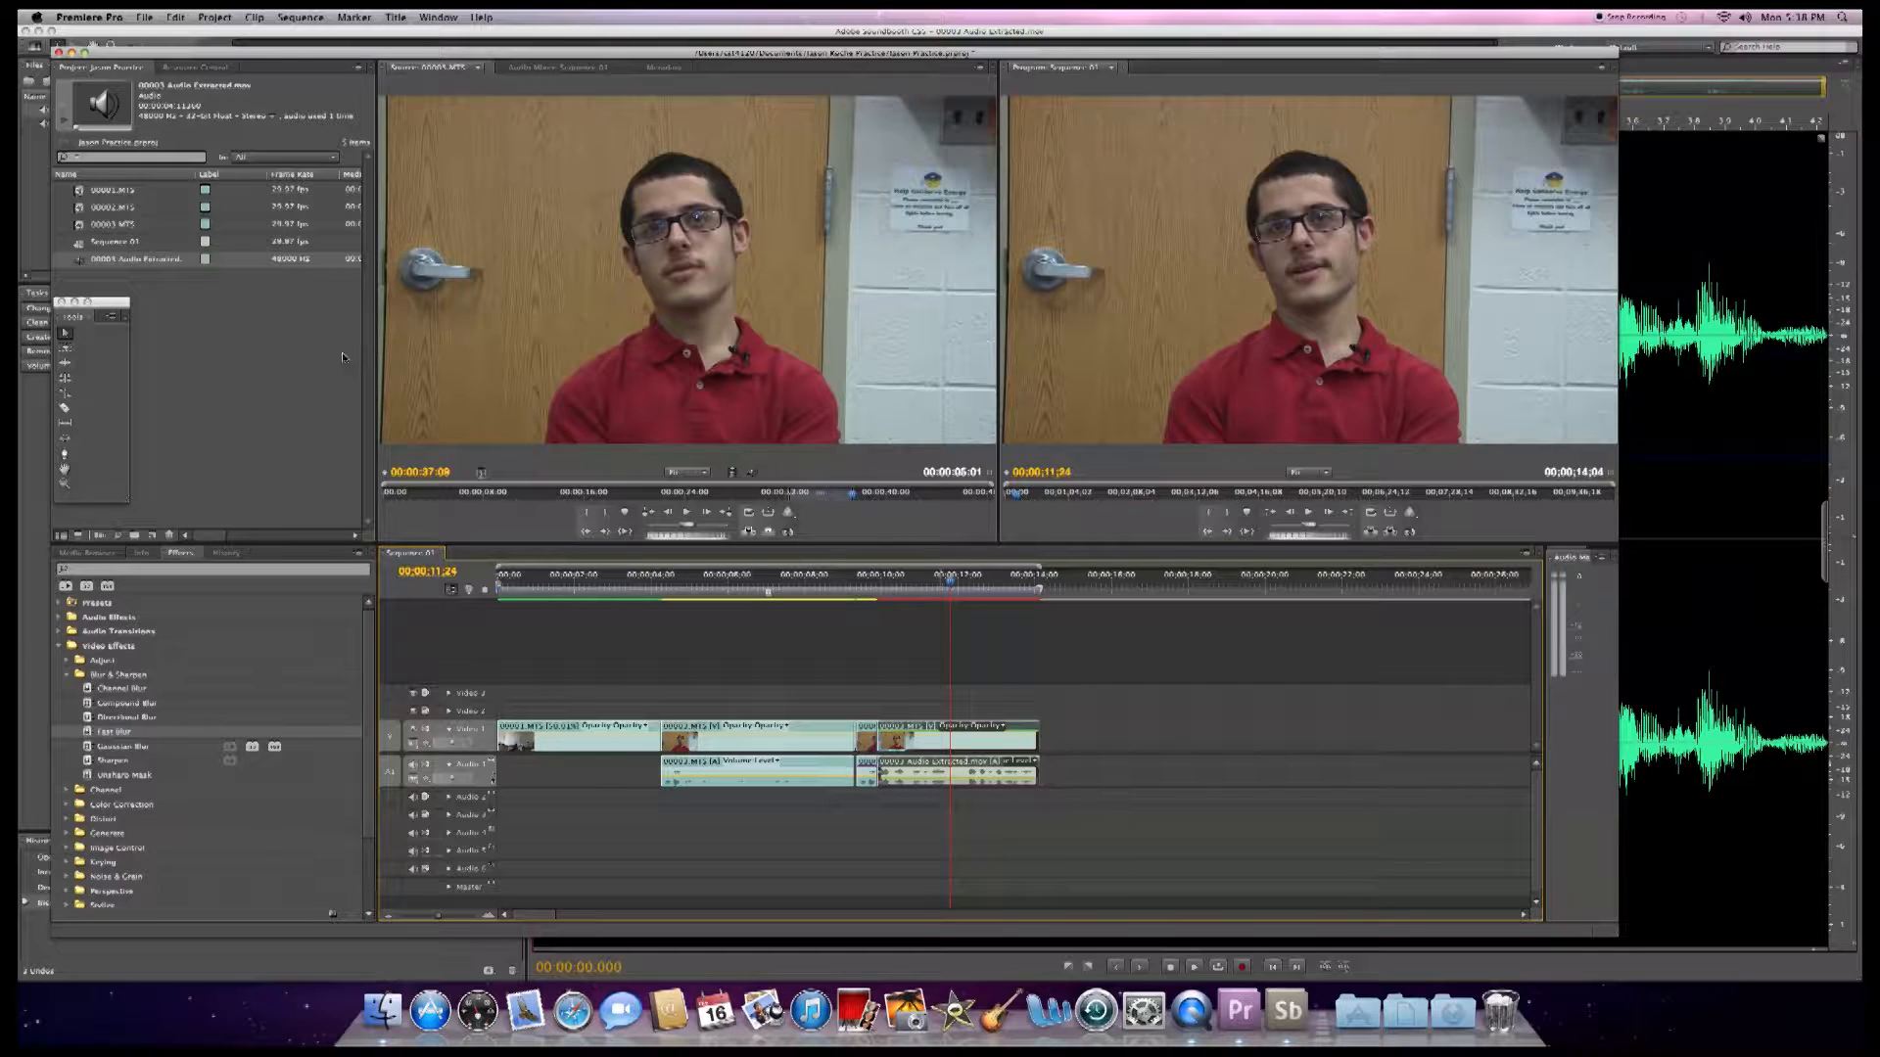
left_click(437, 16)
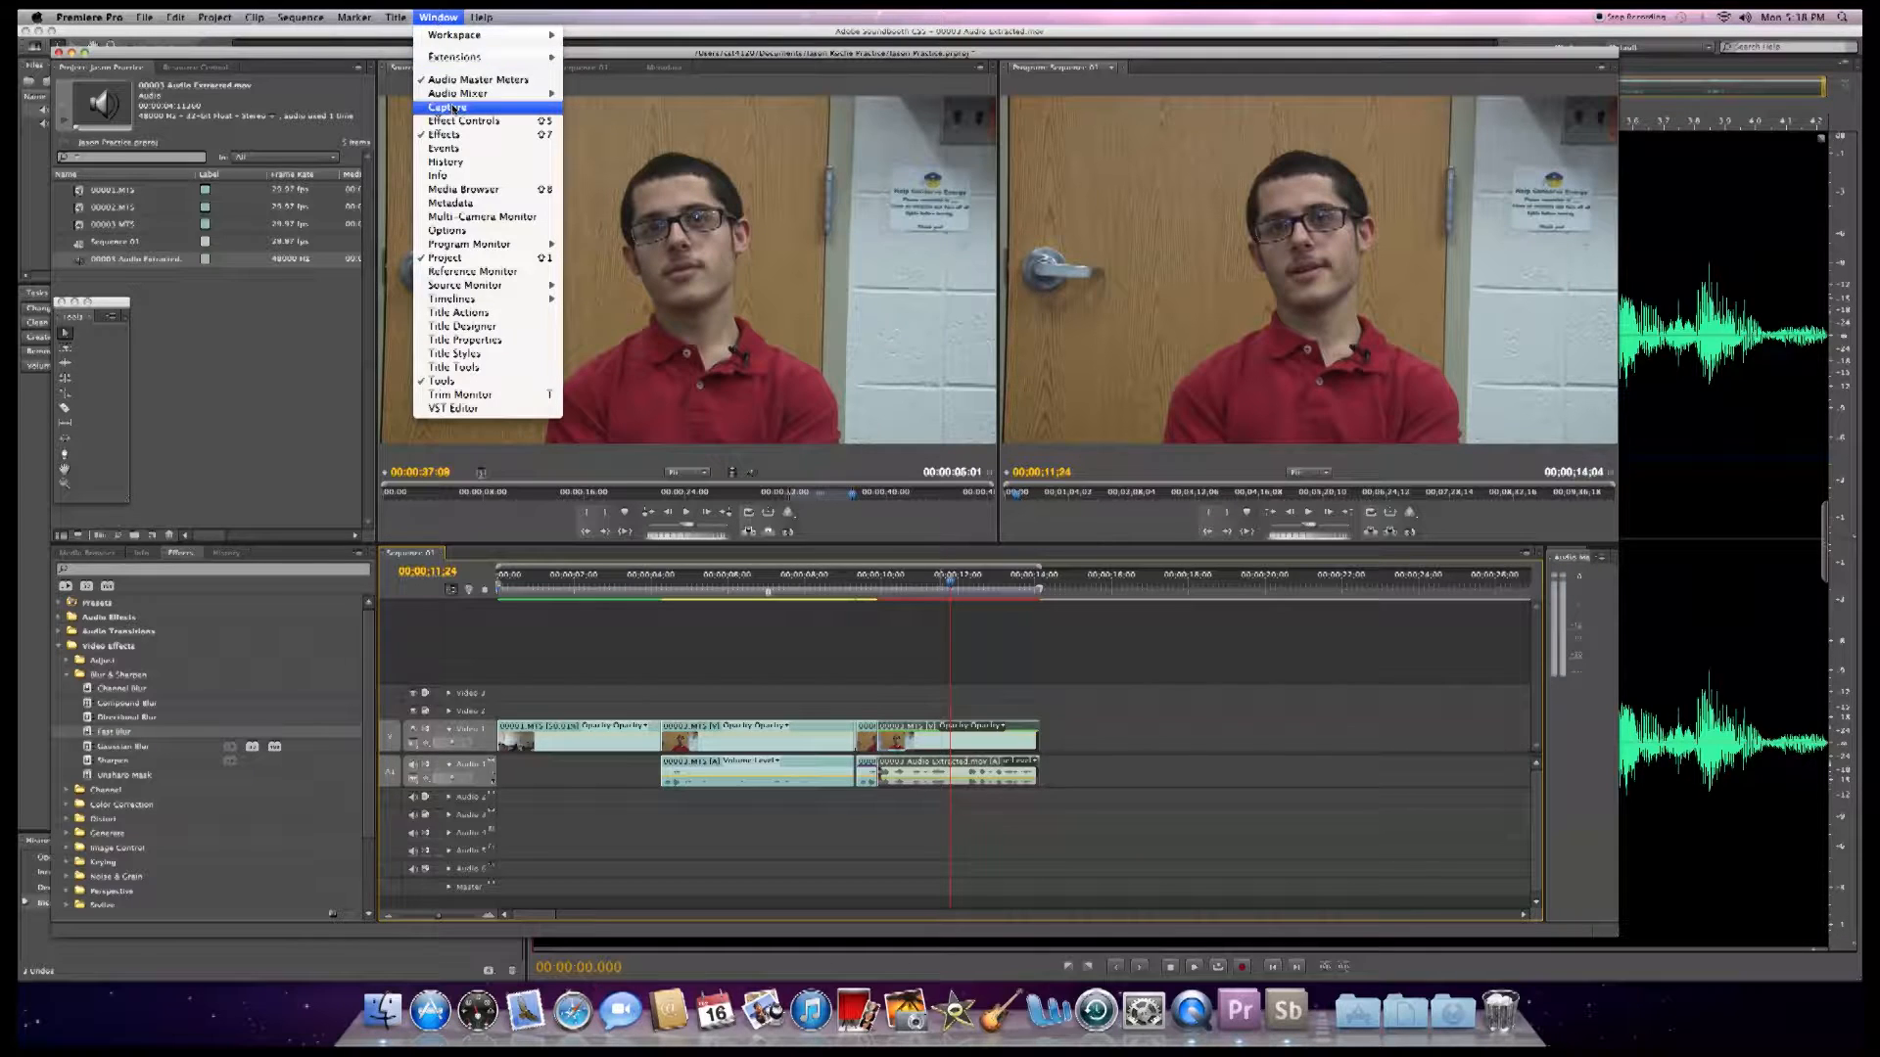
left_click(440, 120)
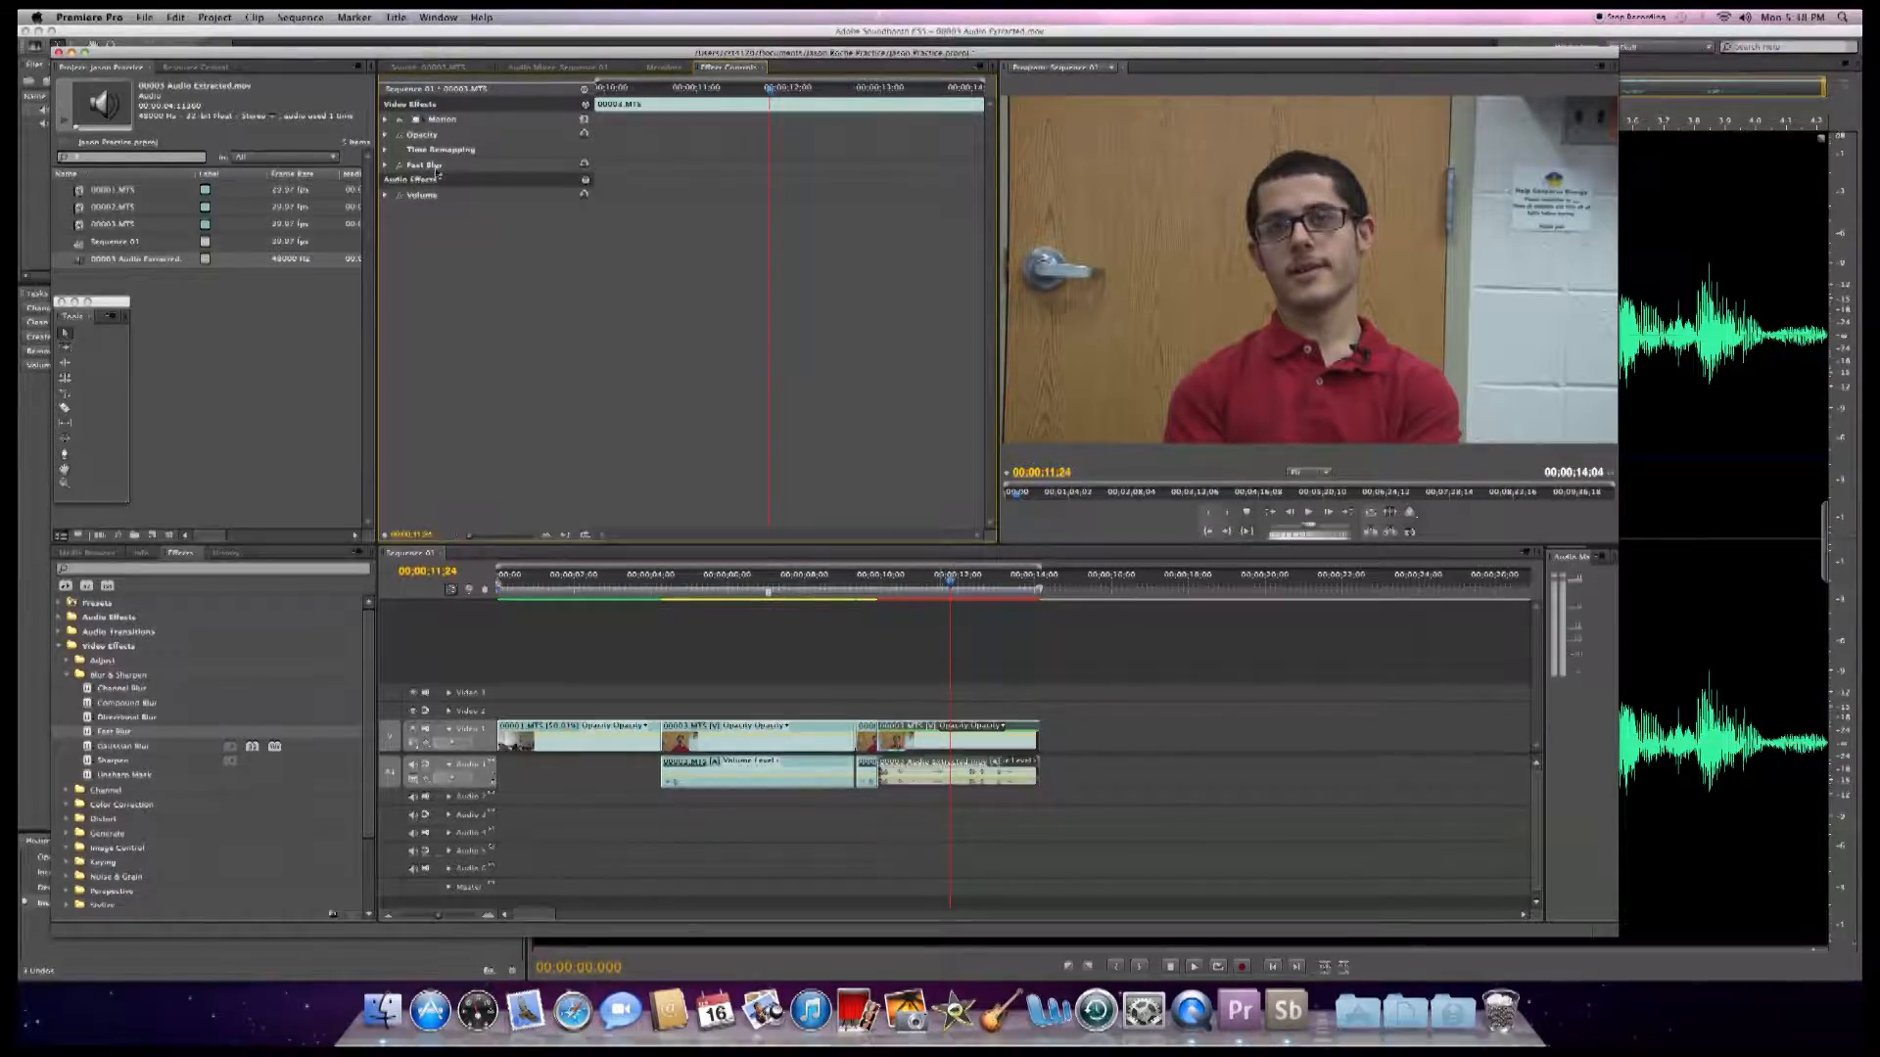
- Try a strong Fast Blur Blurriness on the last 00003.MTS piece and return the value to 0
left_click(385, 166)
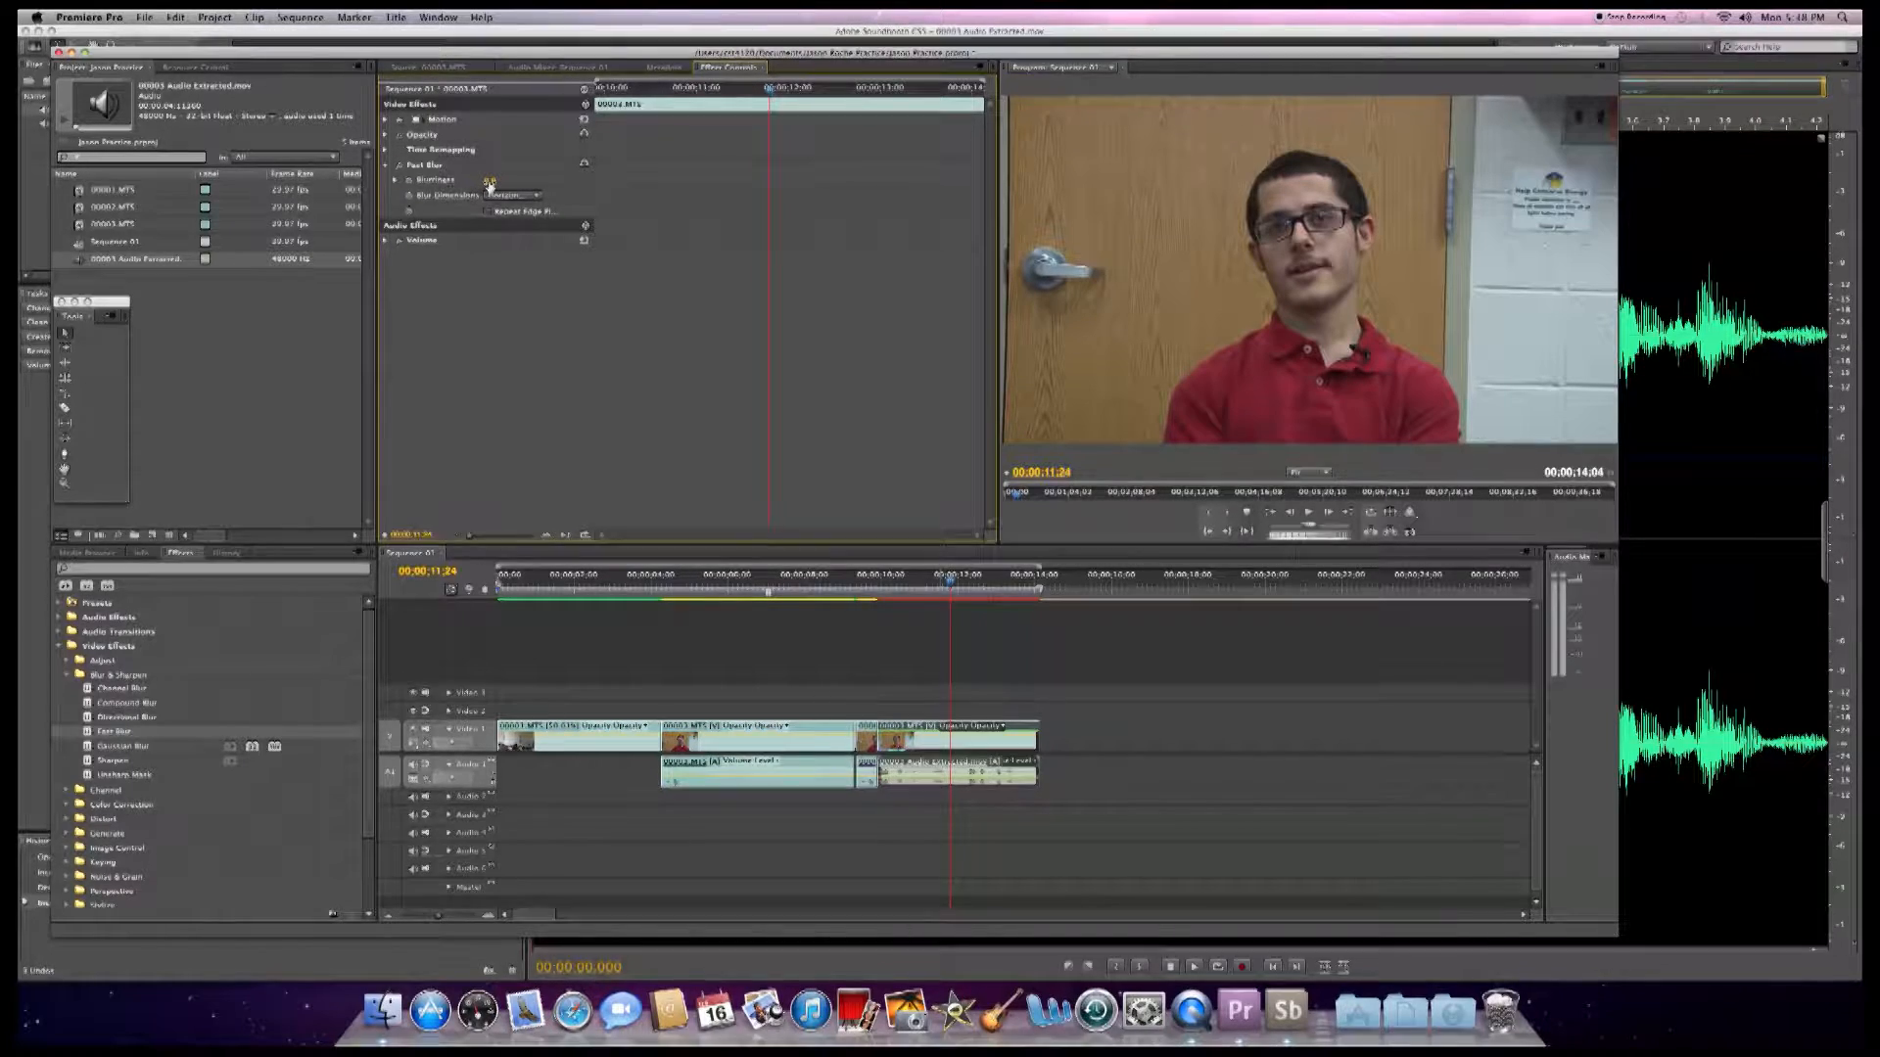
left_click_drag(492, 181, 590, 181)
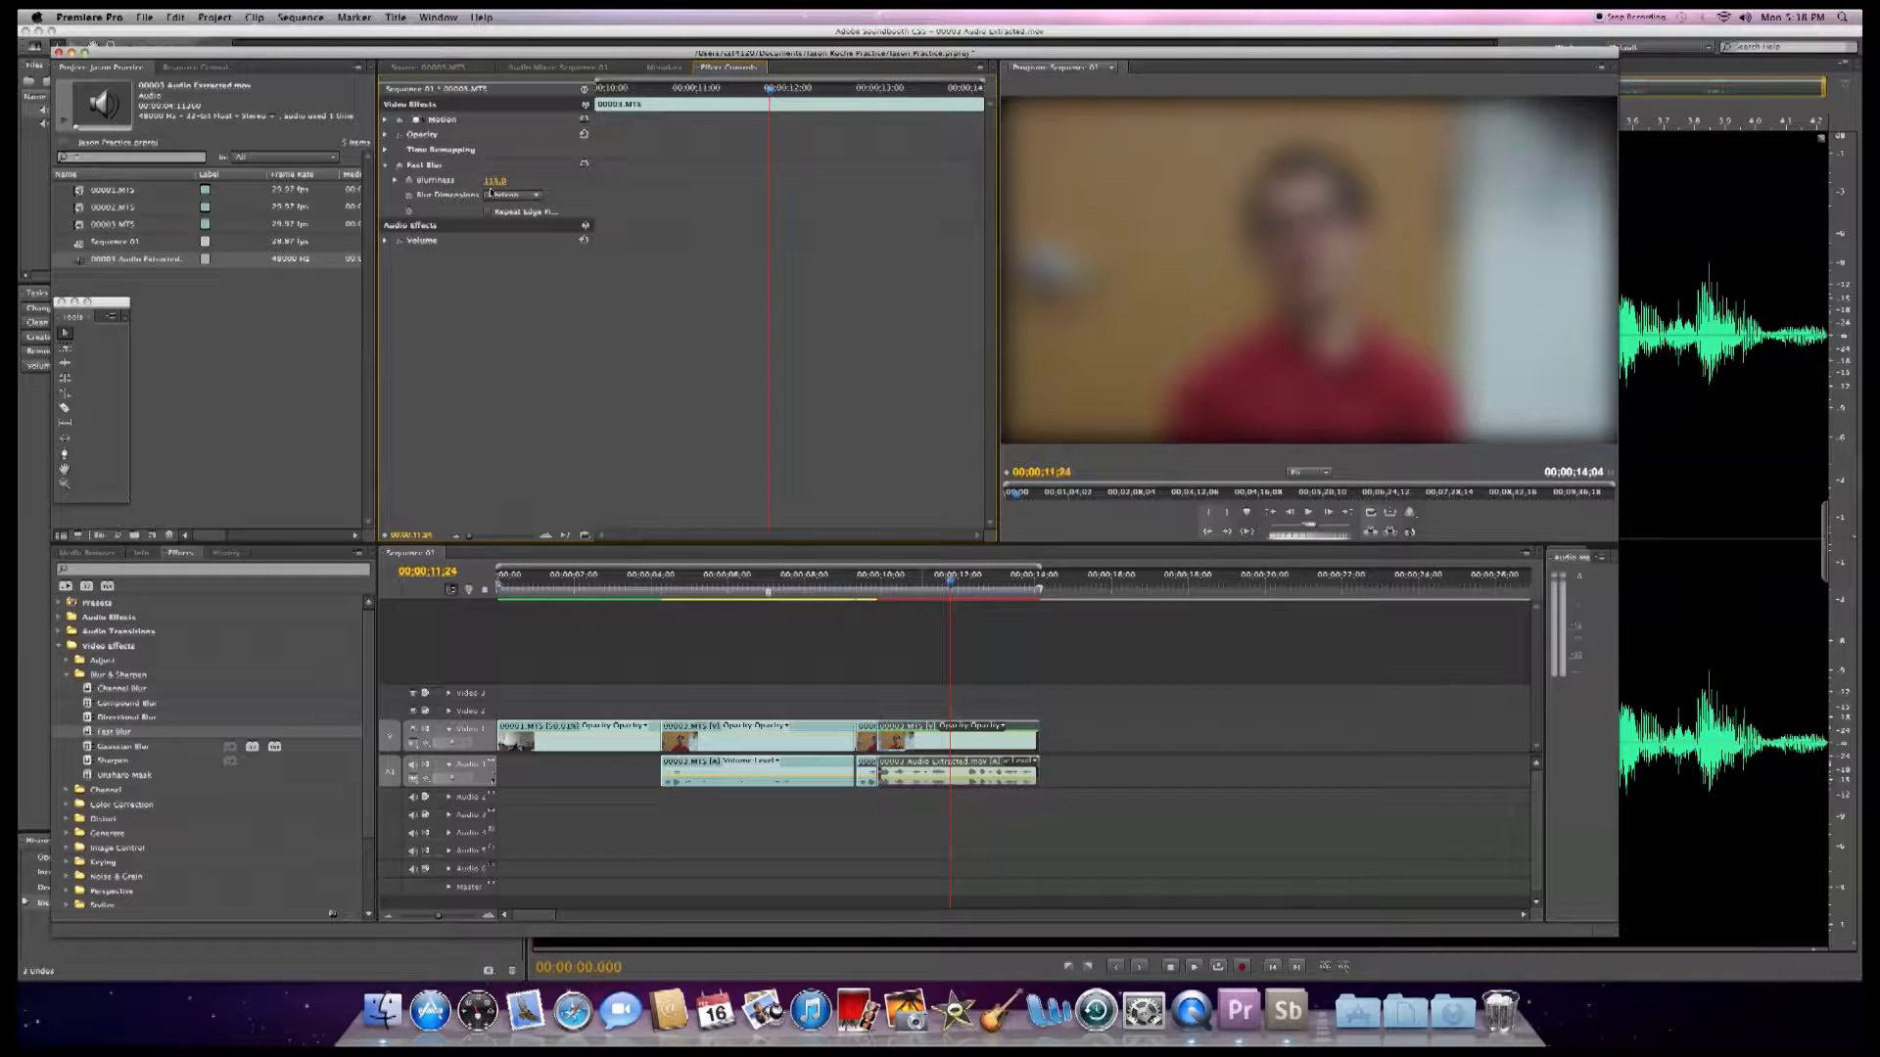
left_click_drag(492, 181, 440, 182)
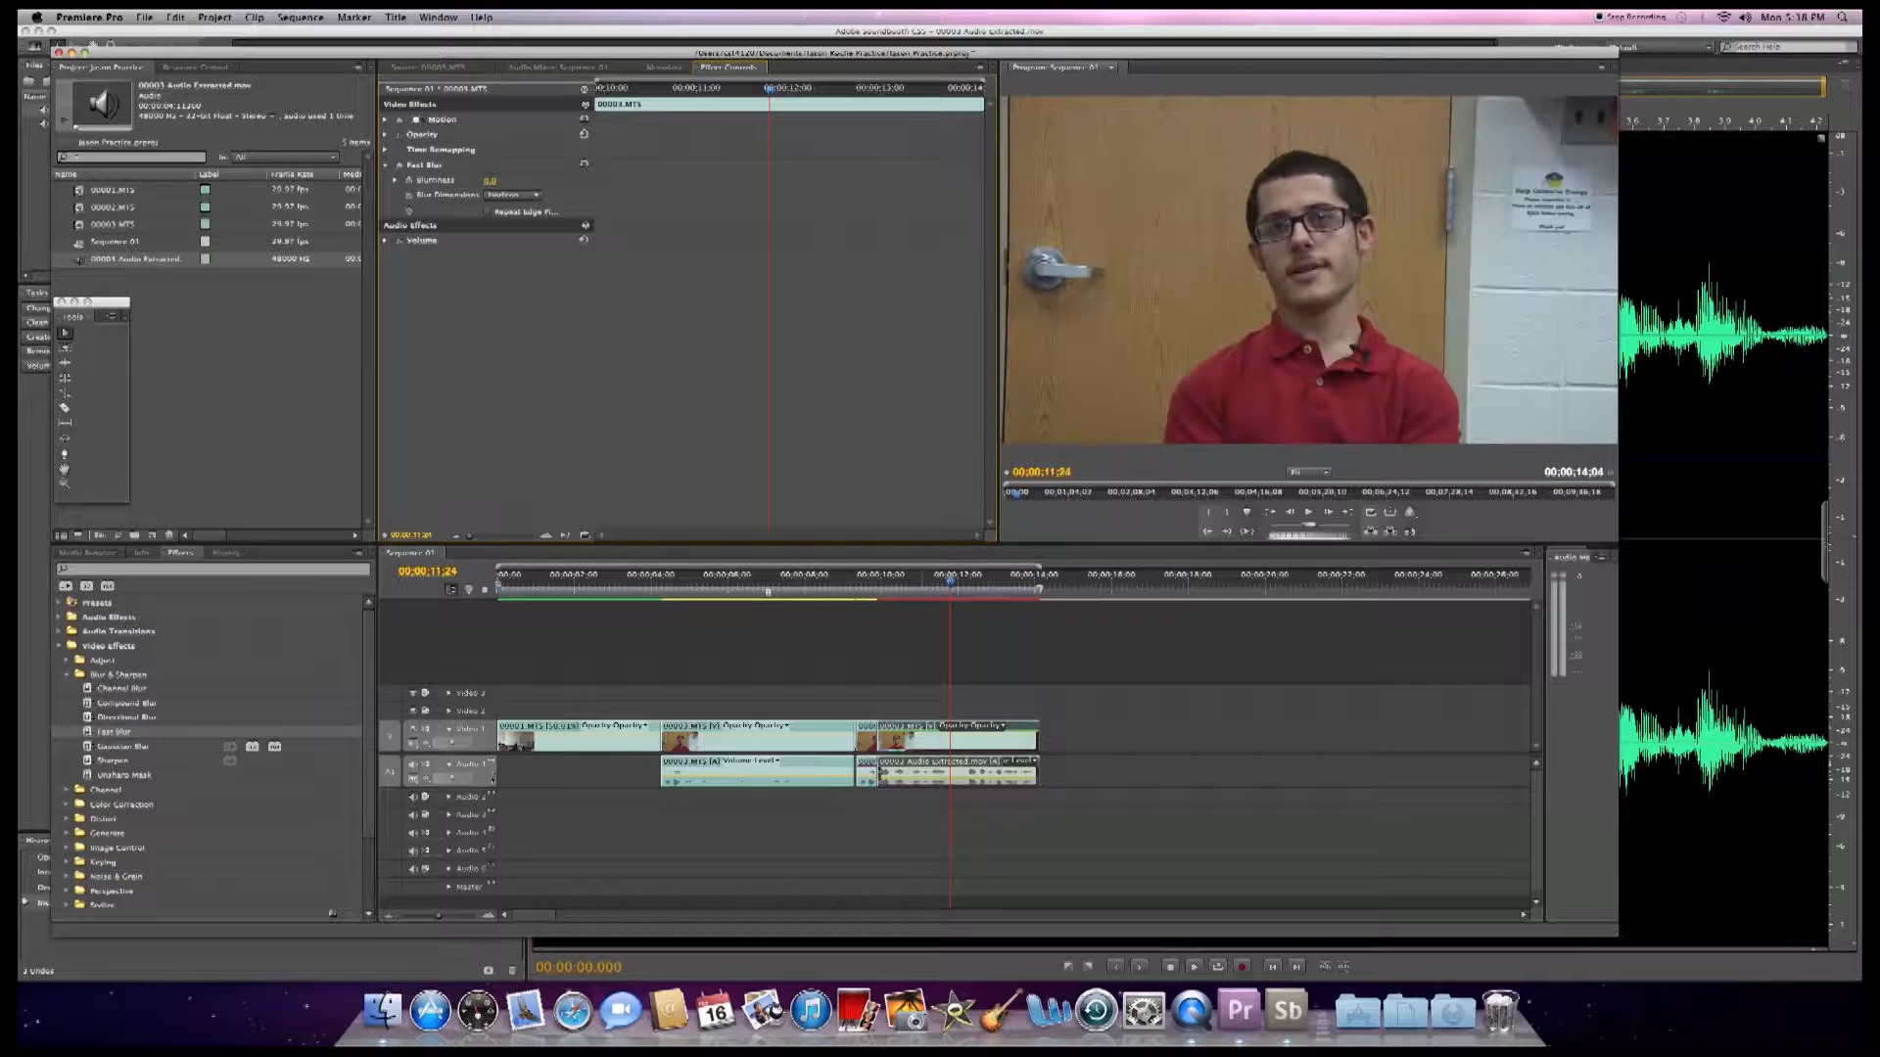
- Apply Fast Blur to the short 00003.MTS piece starting at 00;00;09;11 and set its Blurriness to about 117
left_click_drag(949, 587, 859, 591)
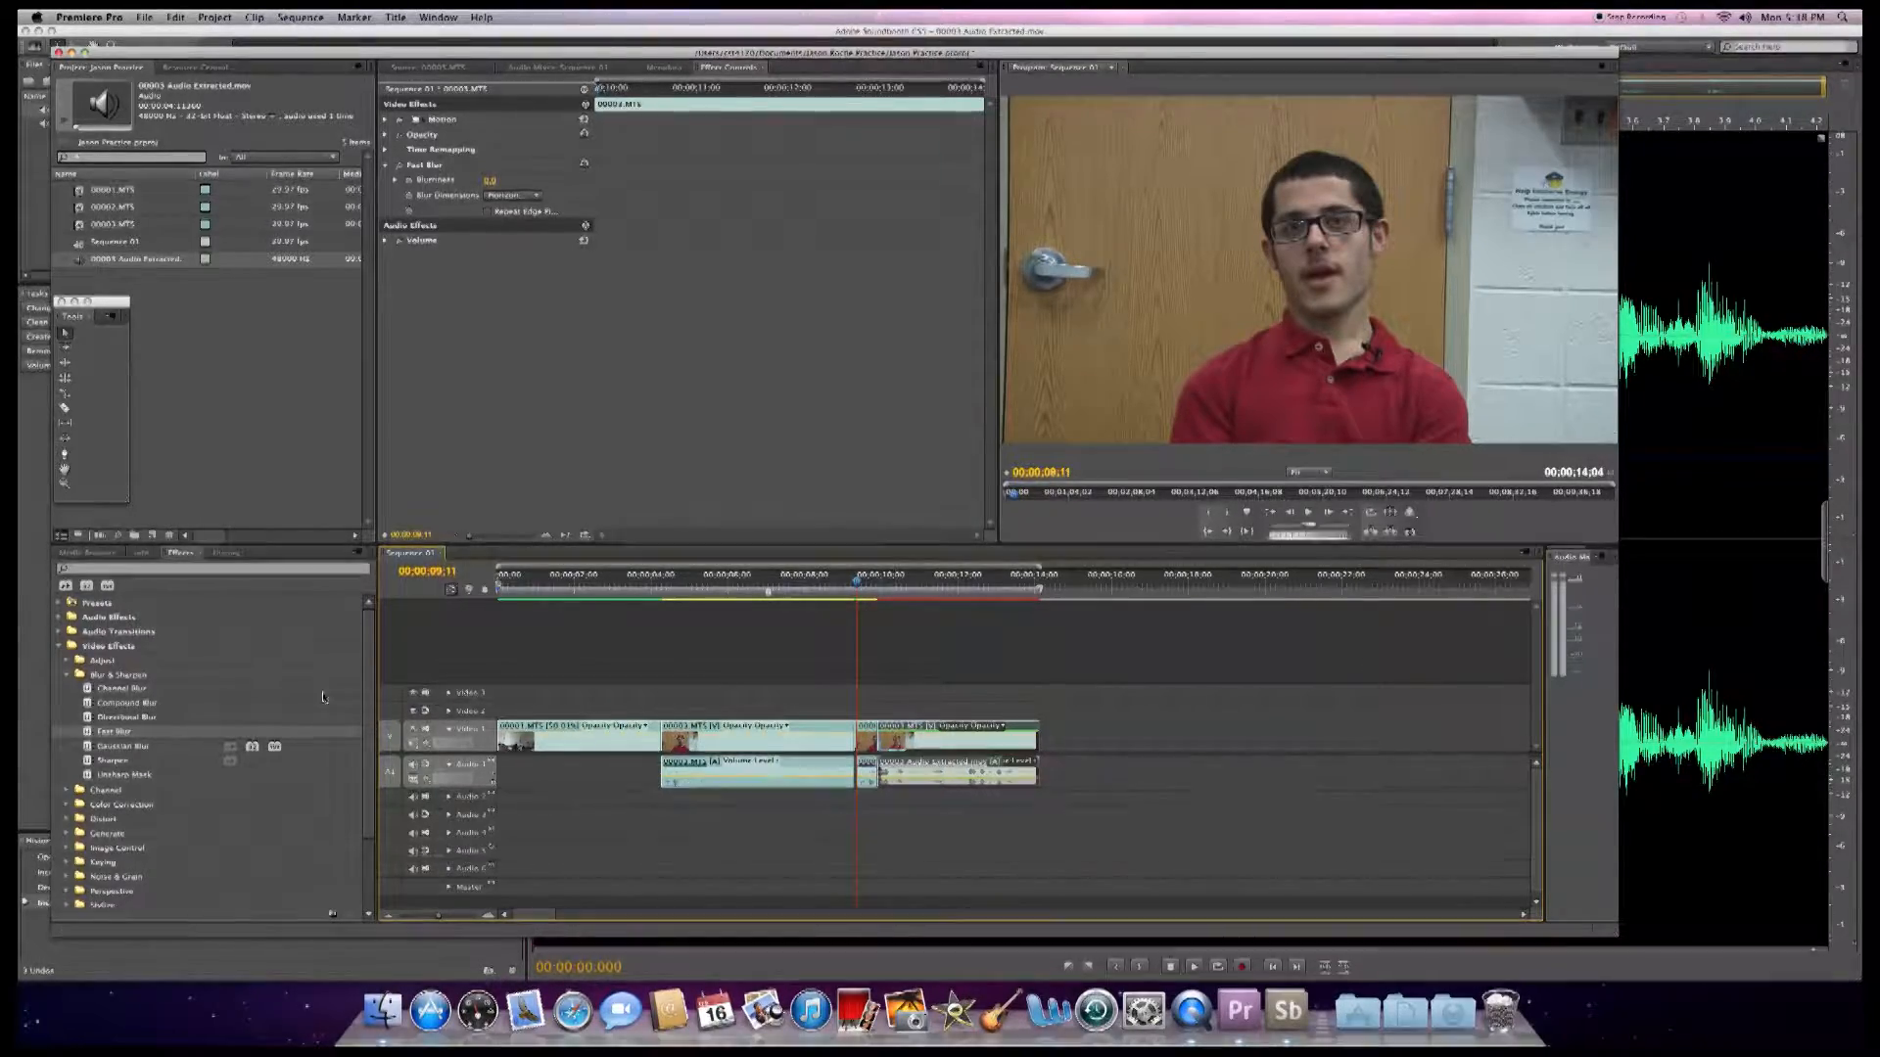
left_click_drag(87, 734, 869, 741)
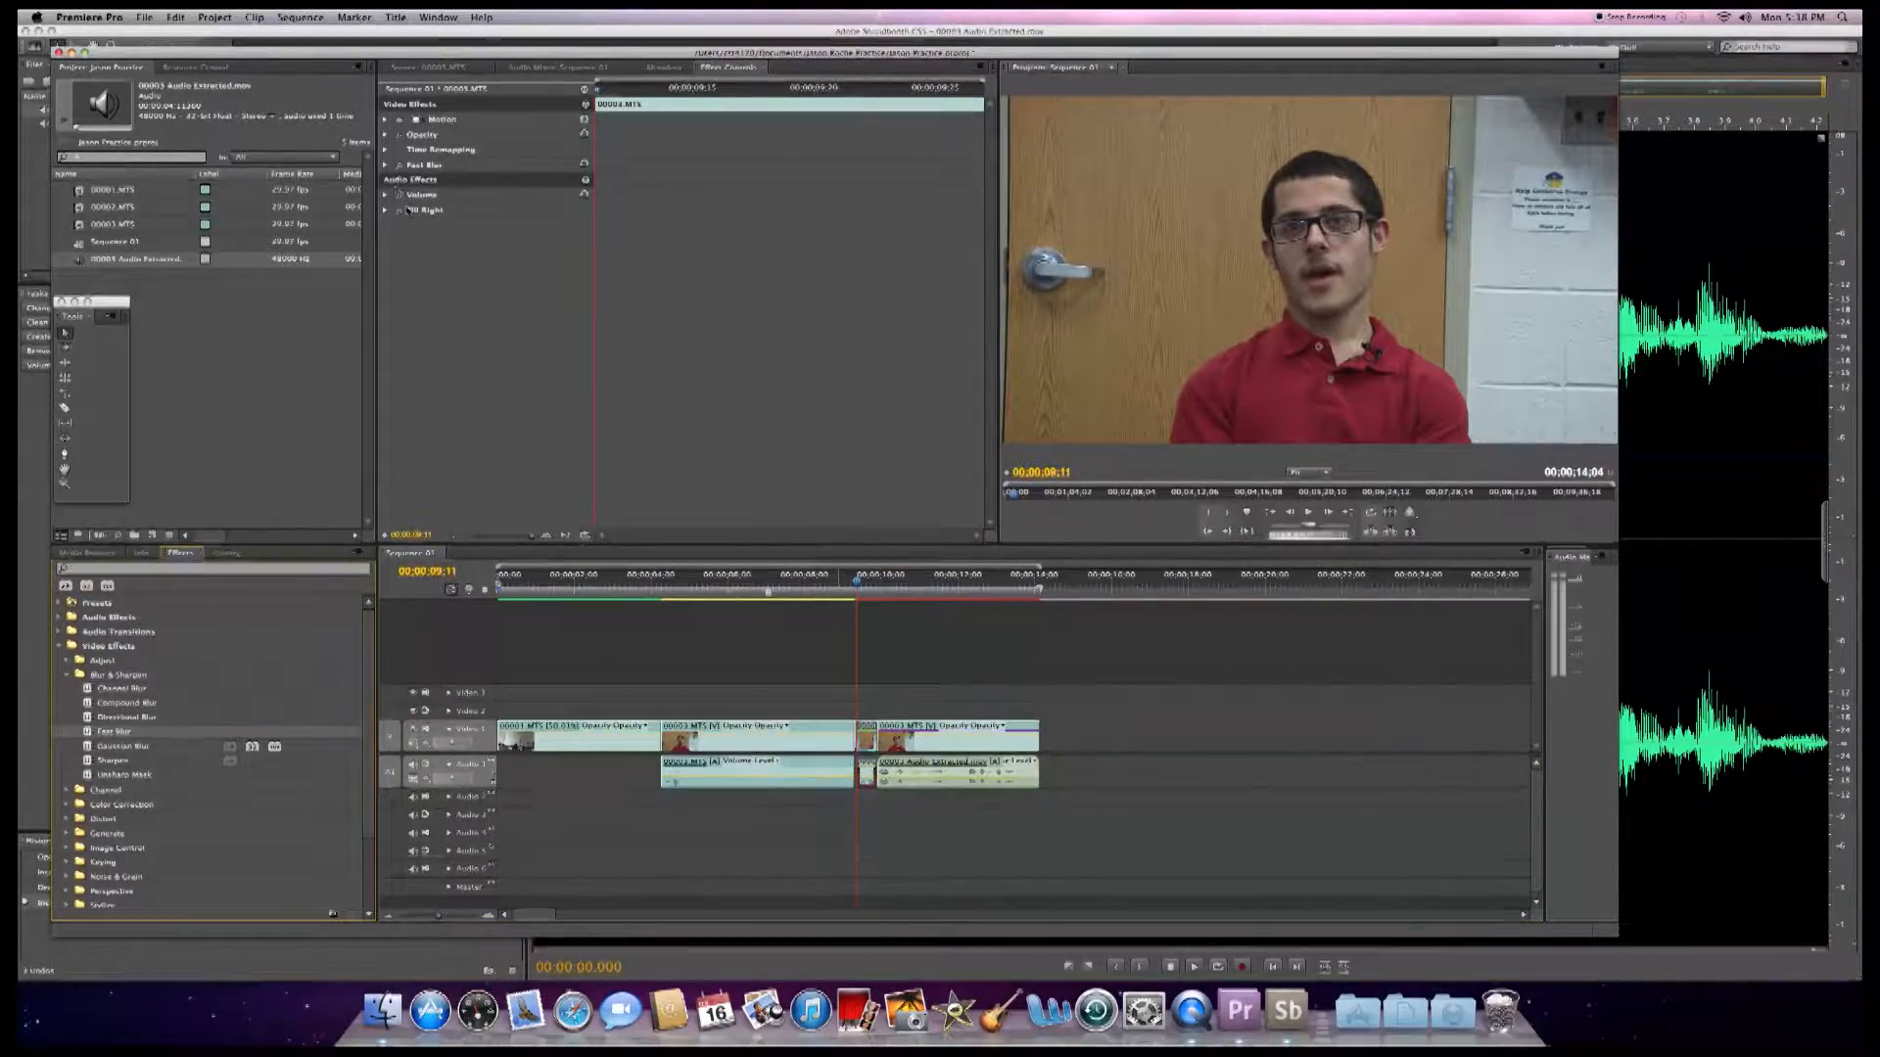
left_click(385, 165)
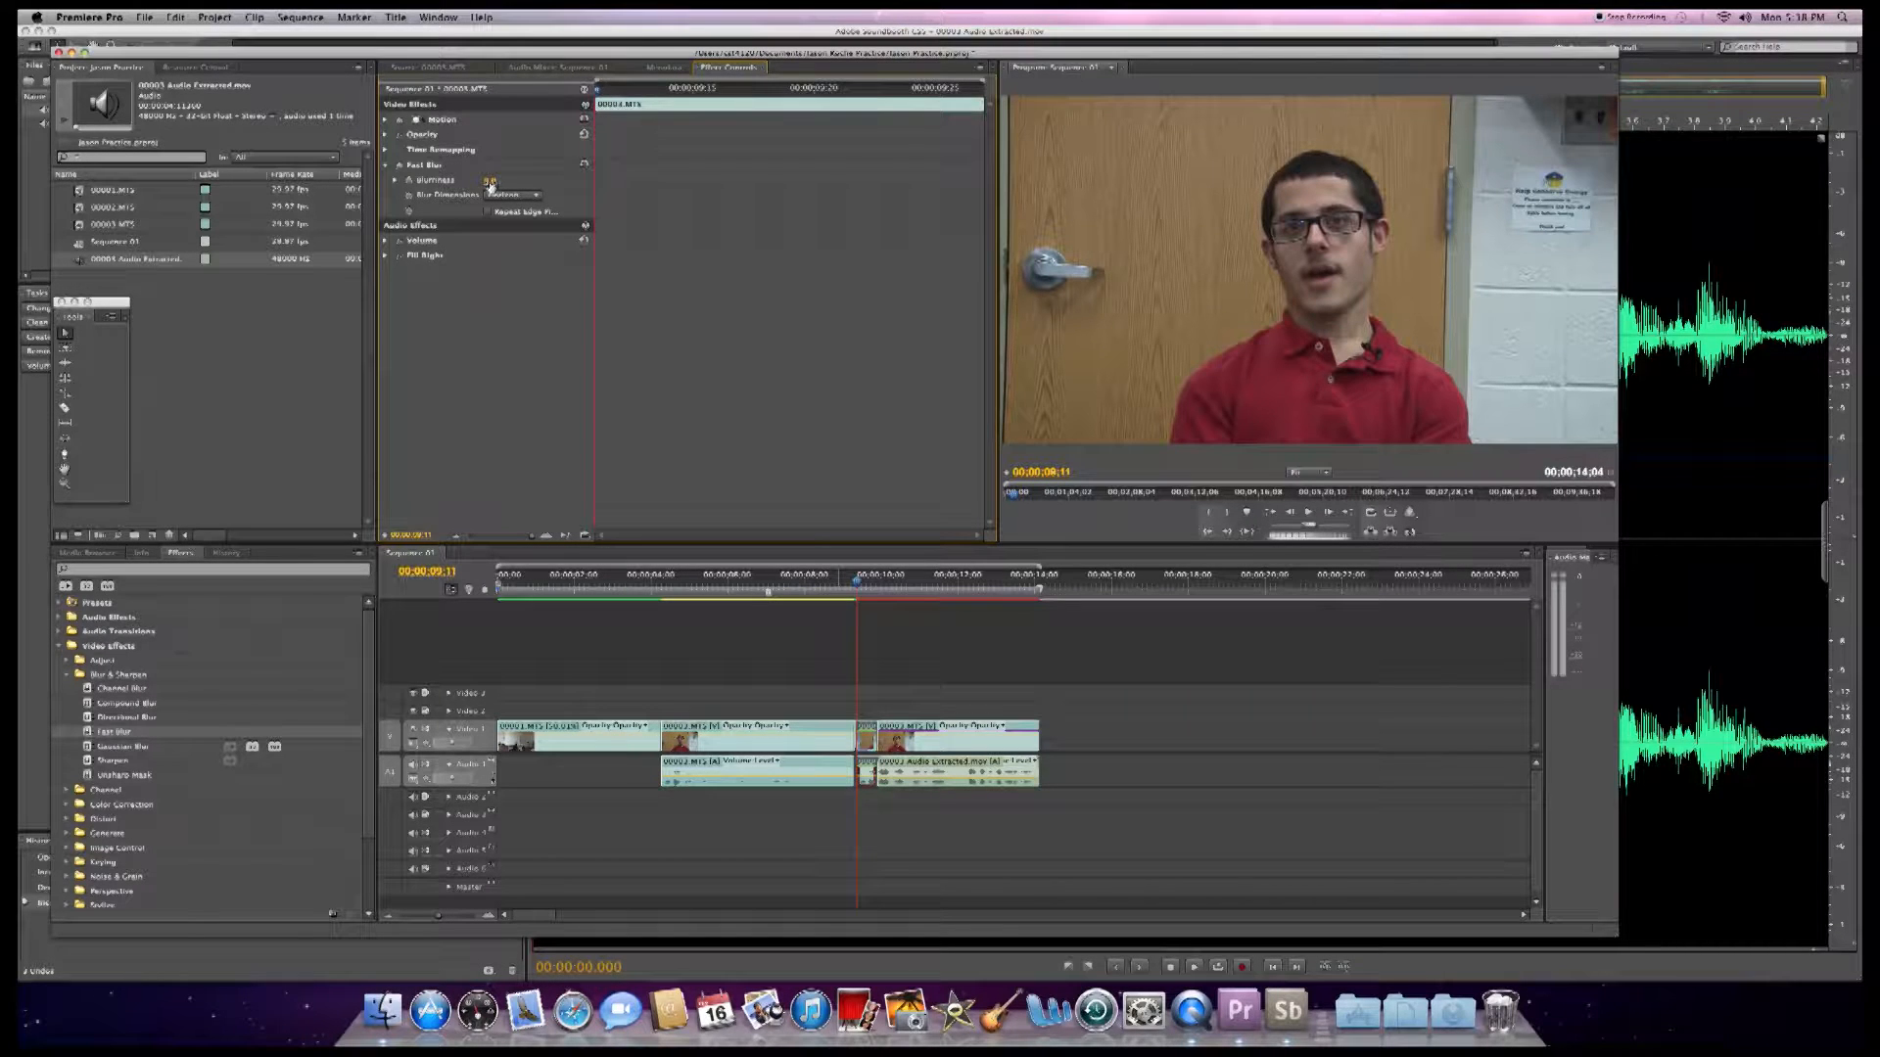
left_click_drag(496, 181, 548, 181)
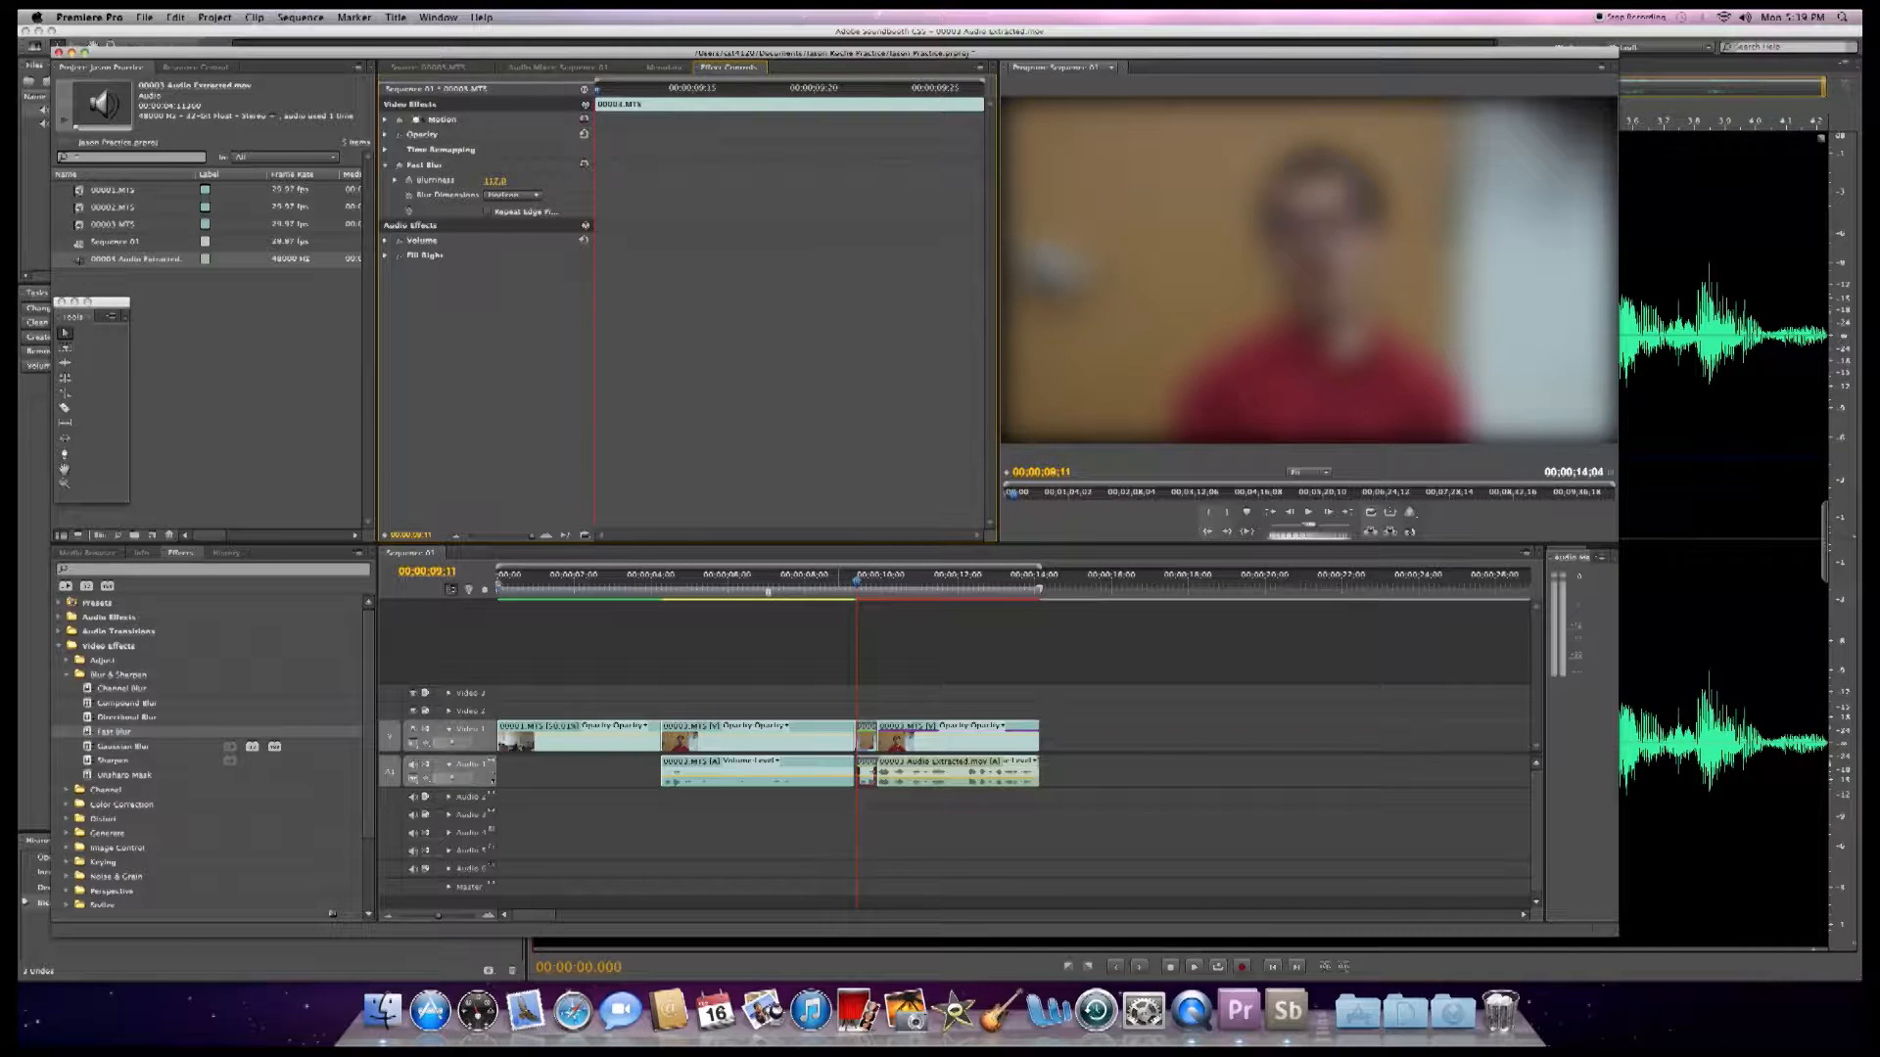
- Keyframe the short piece's Blurriness at its start and at 00;00;09;26 with a value of 0, and play the blur from its beginning
left_click(409, 181)
left_click_drag(598, 91, 962, 95)
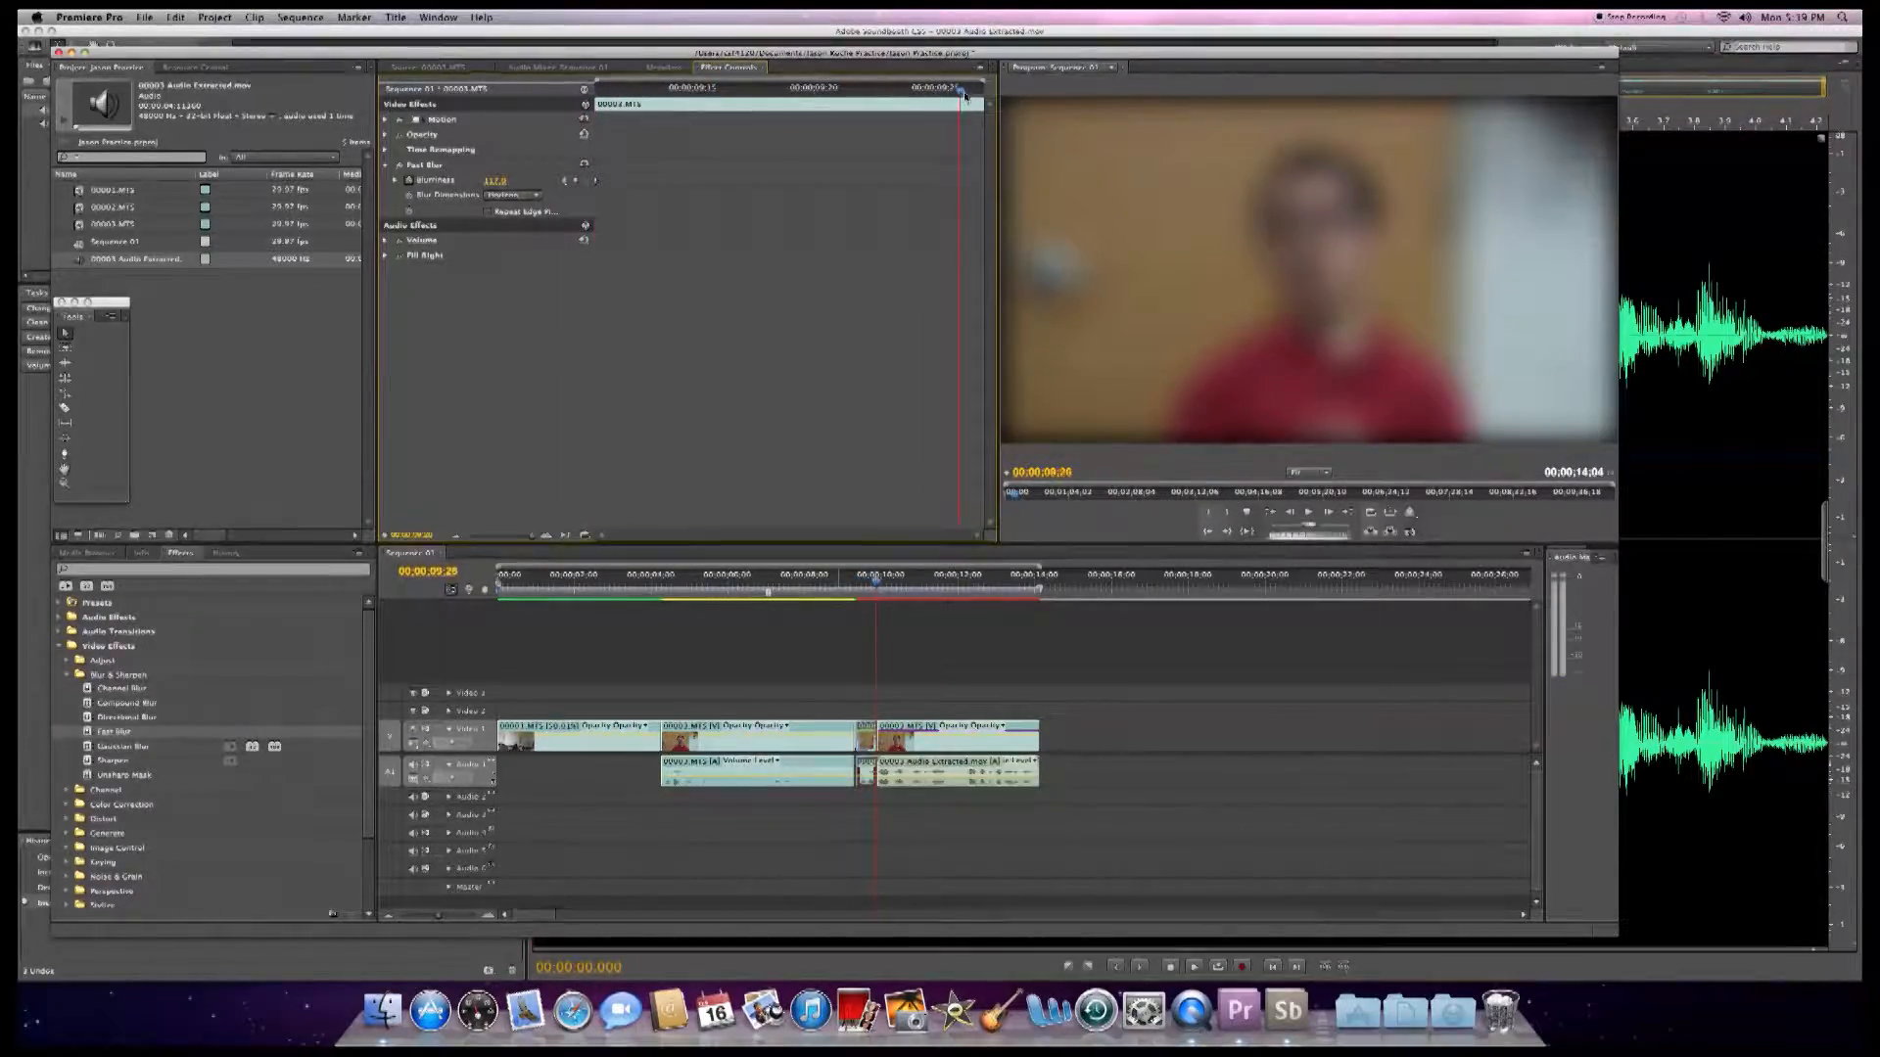
left_click(578, 181)
left_click_drag(499, 182, 401, 182)
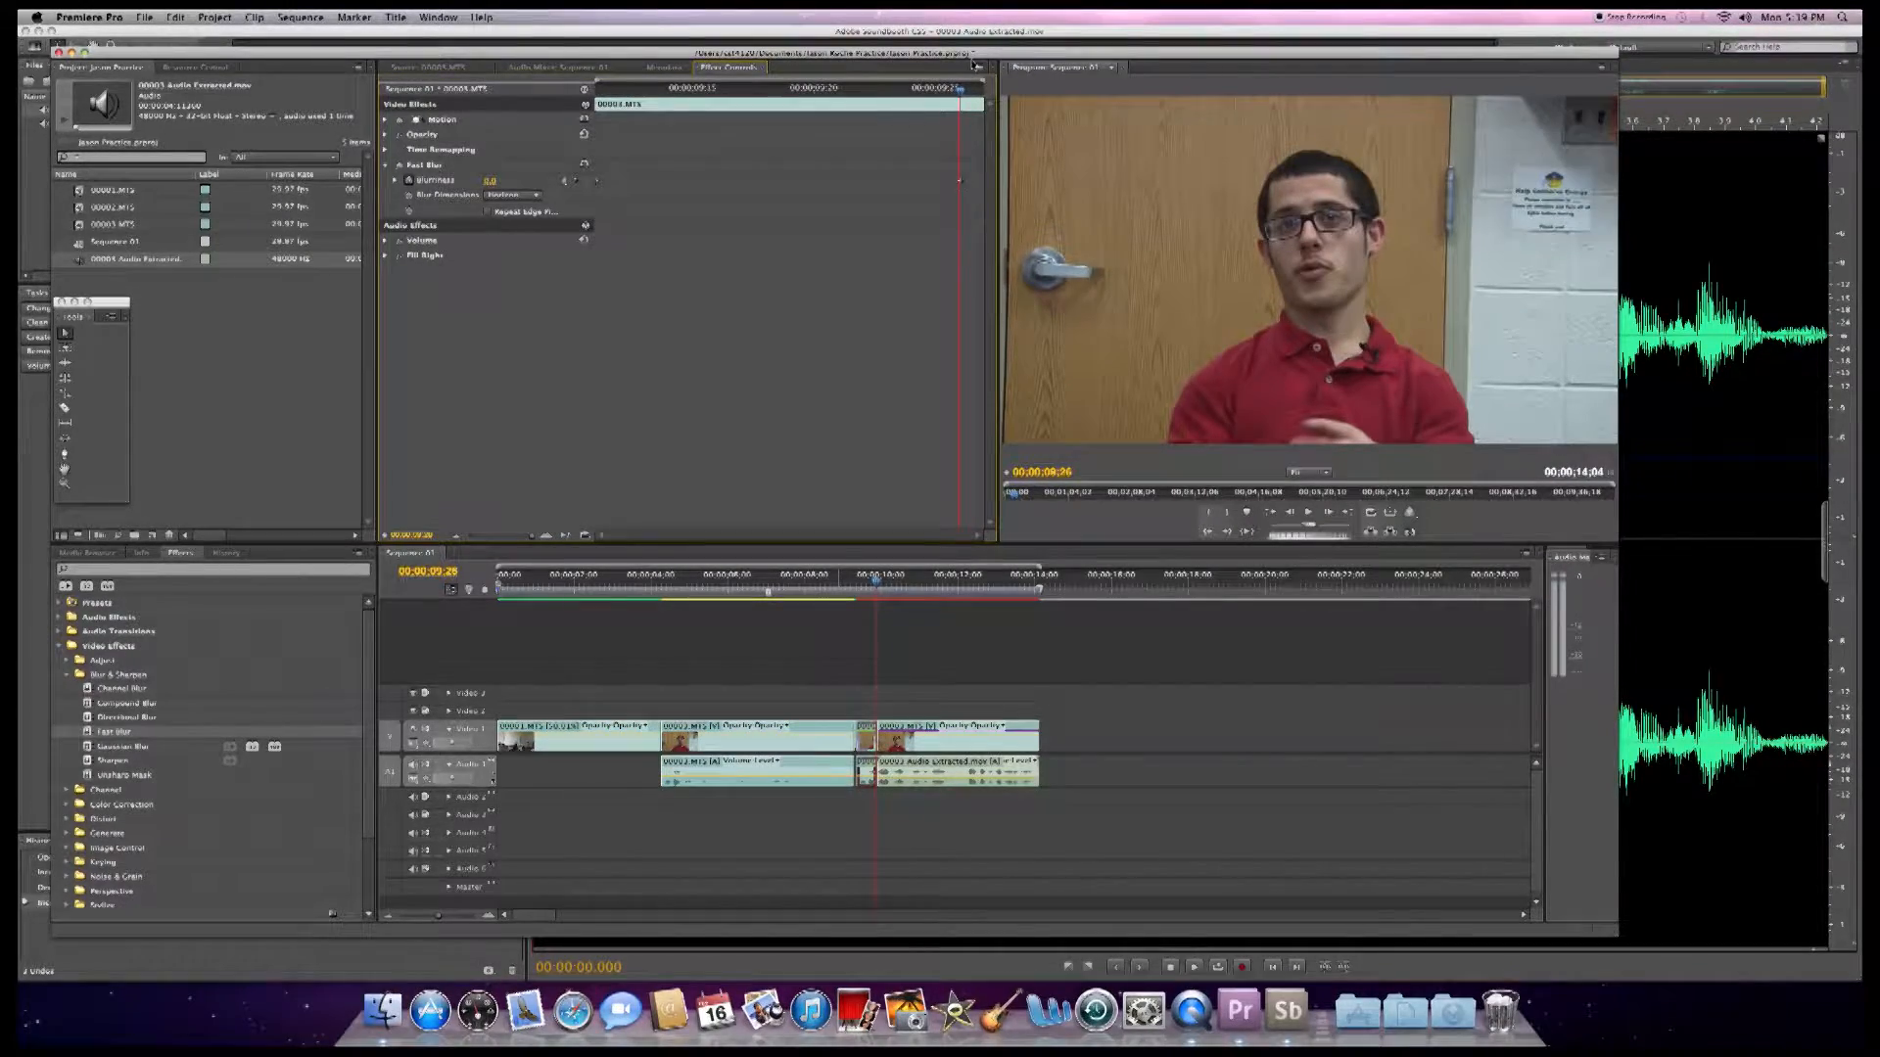
left_click_drag(962, 95, 470, 98)
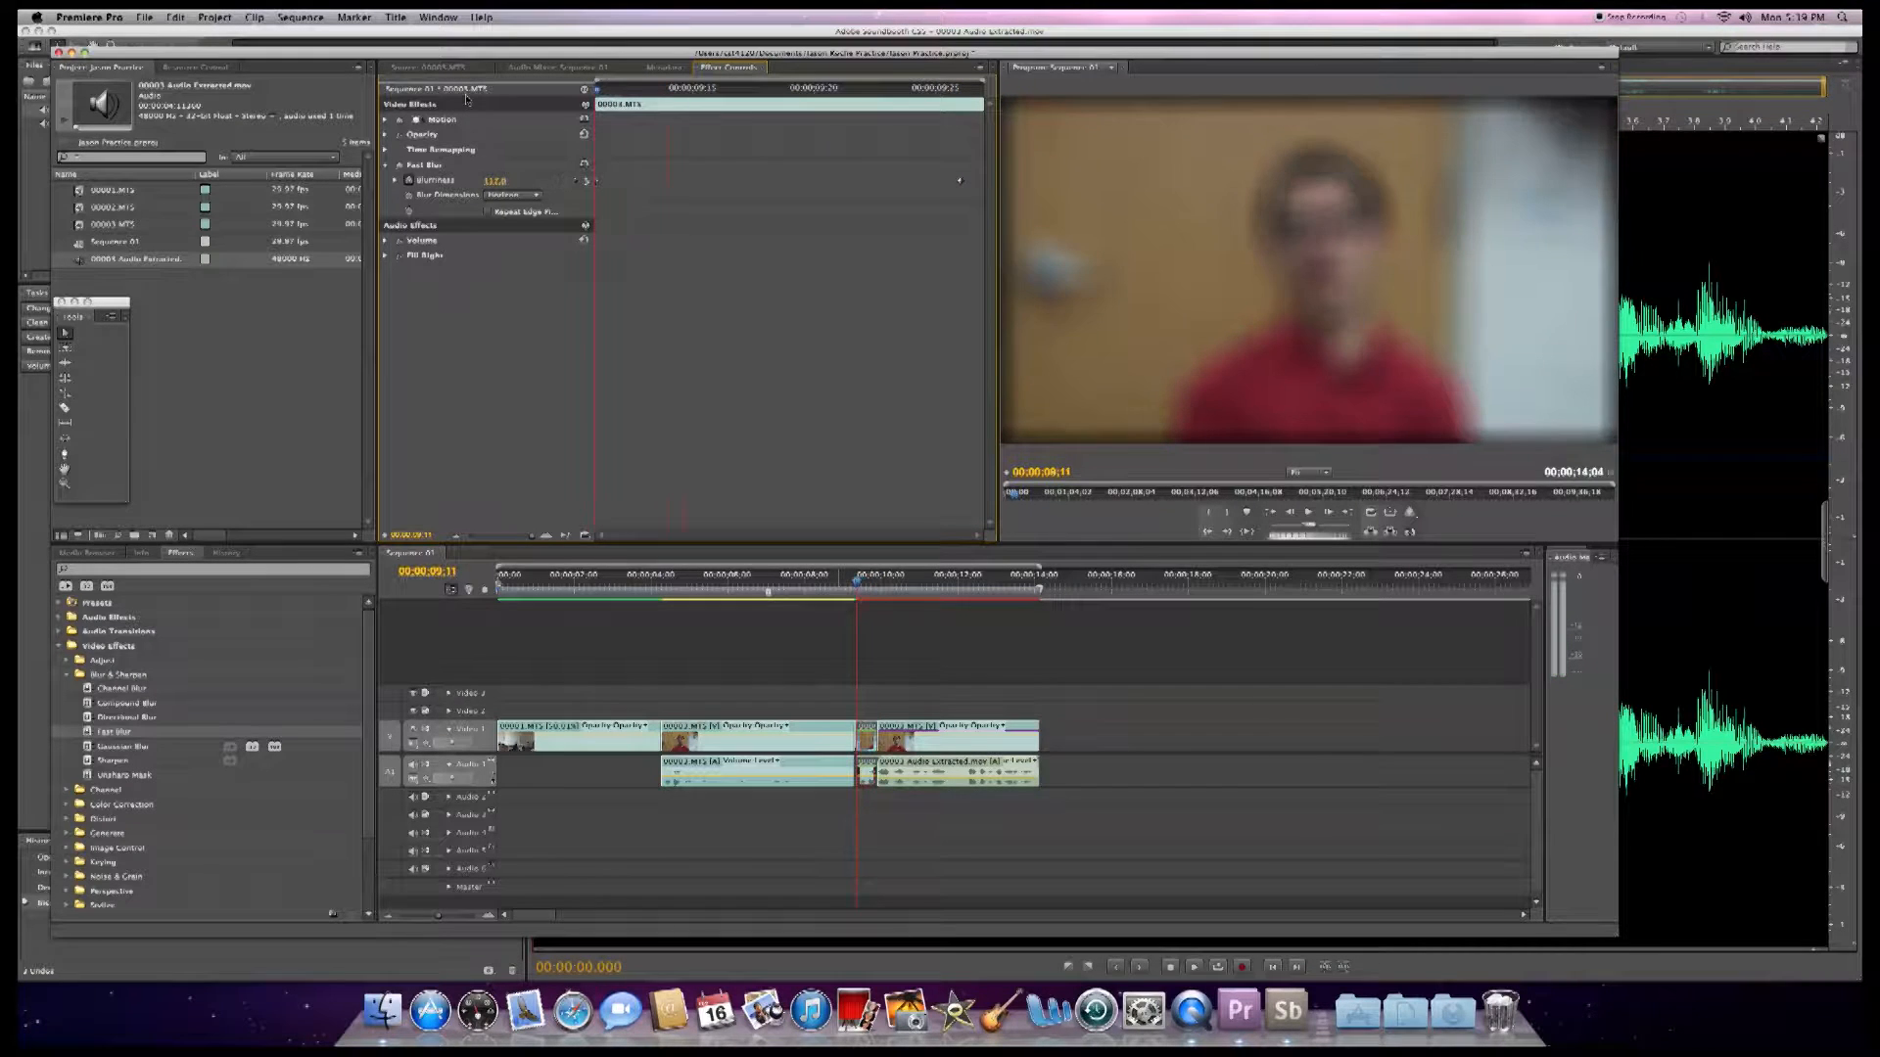
key("space")
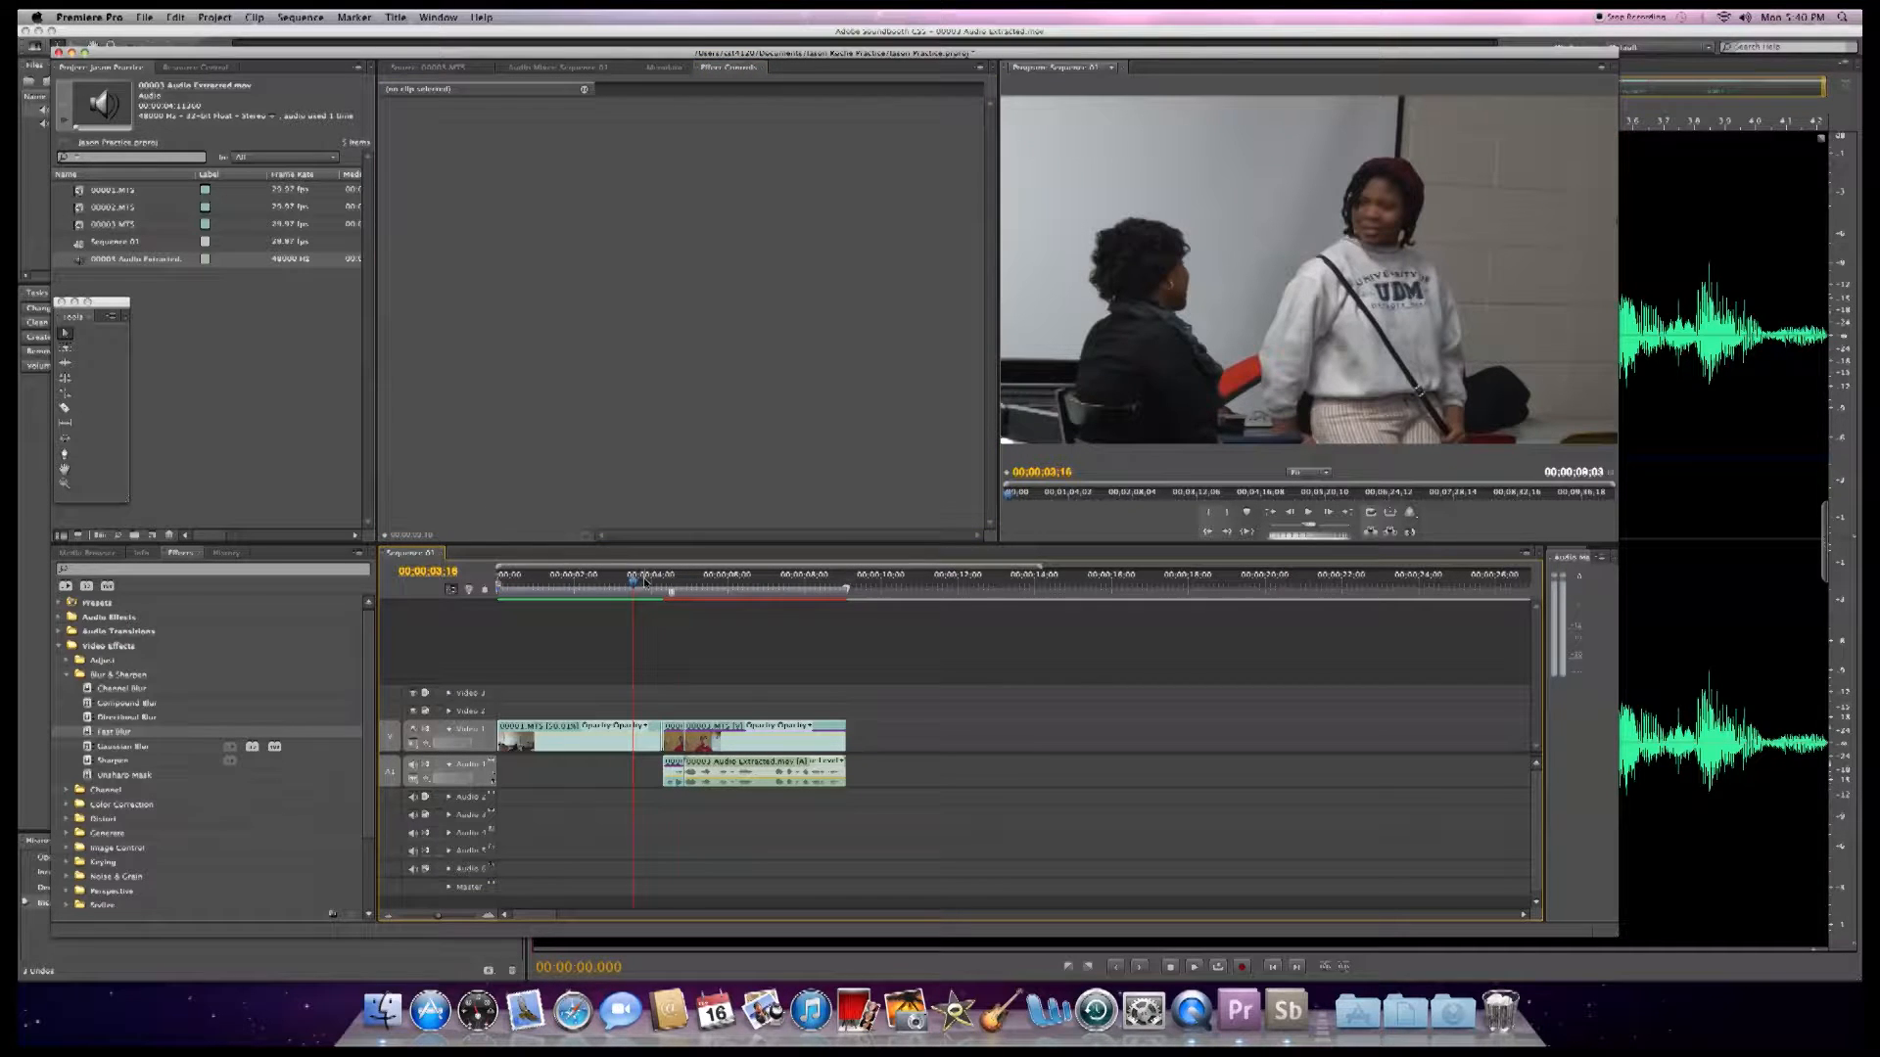
- Close the gap after the first clip in the sequence and play from the beginning
left_click_drag(634, 584, 497, 586)
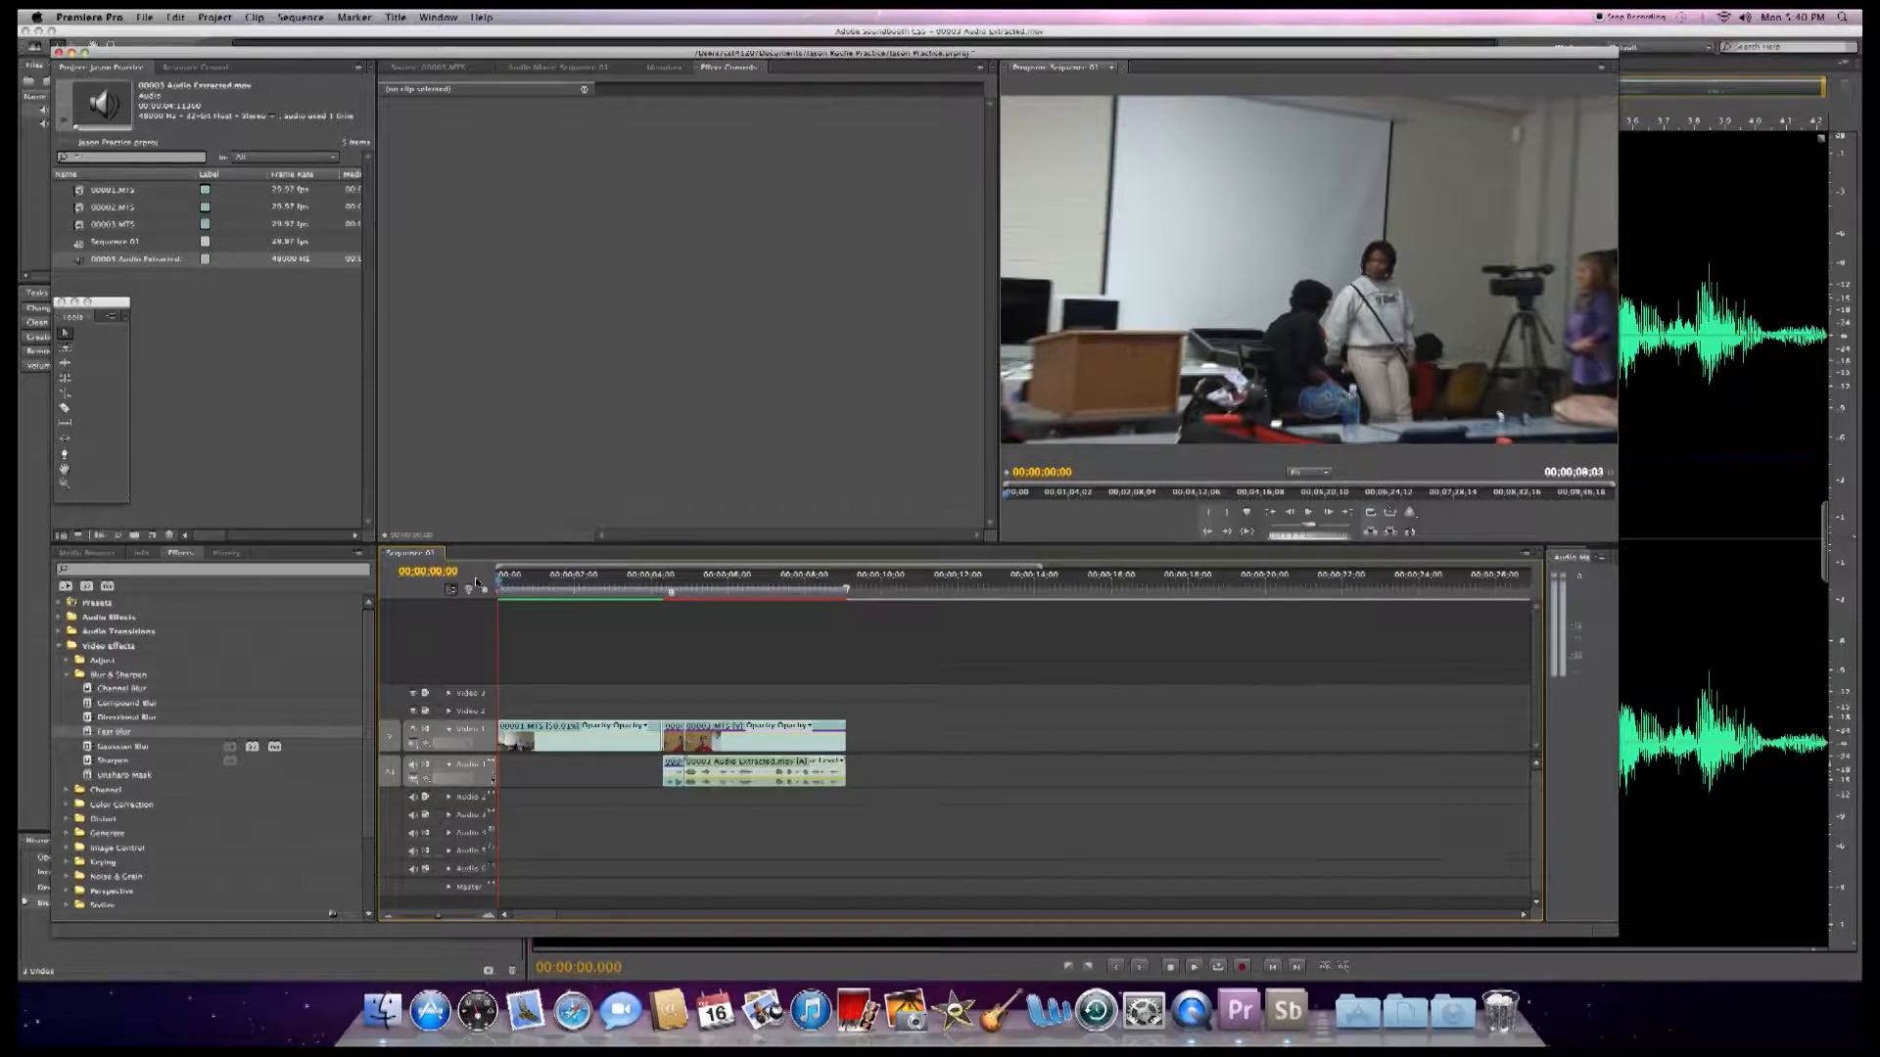
left_click(809, 740)
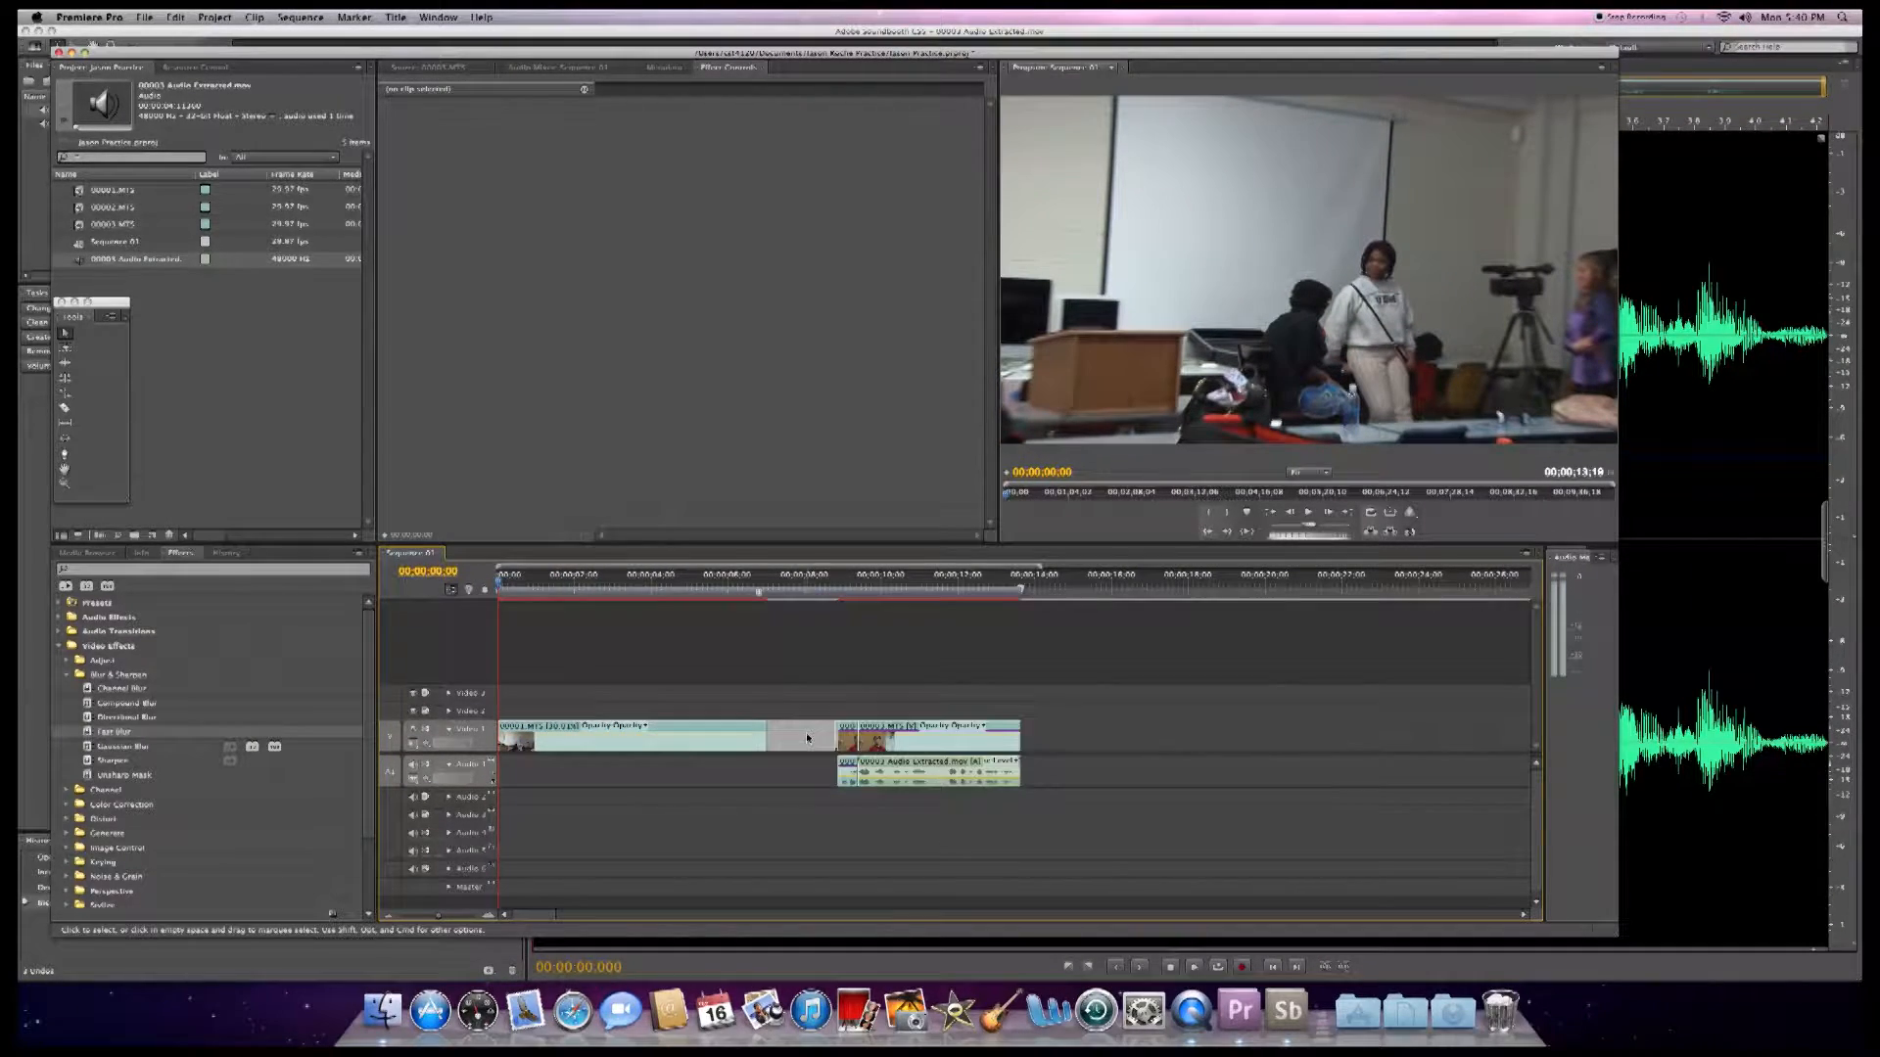
key("Delete")
key("space")
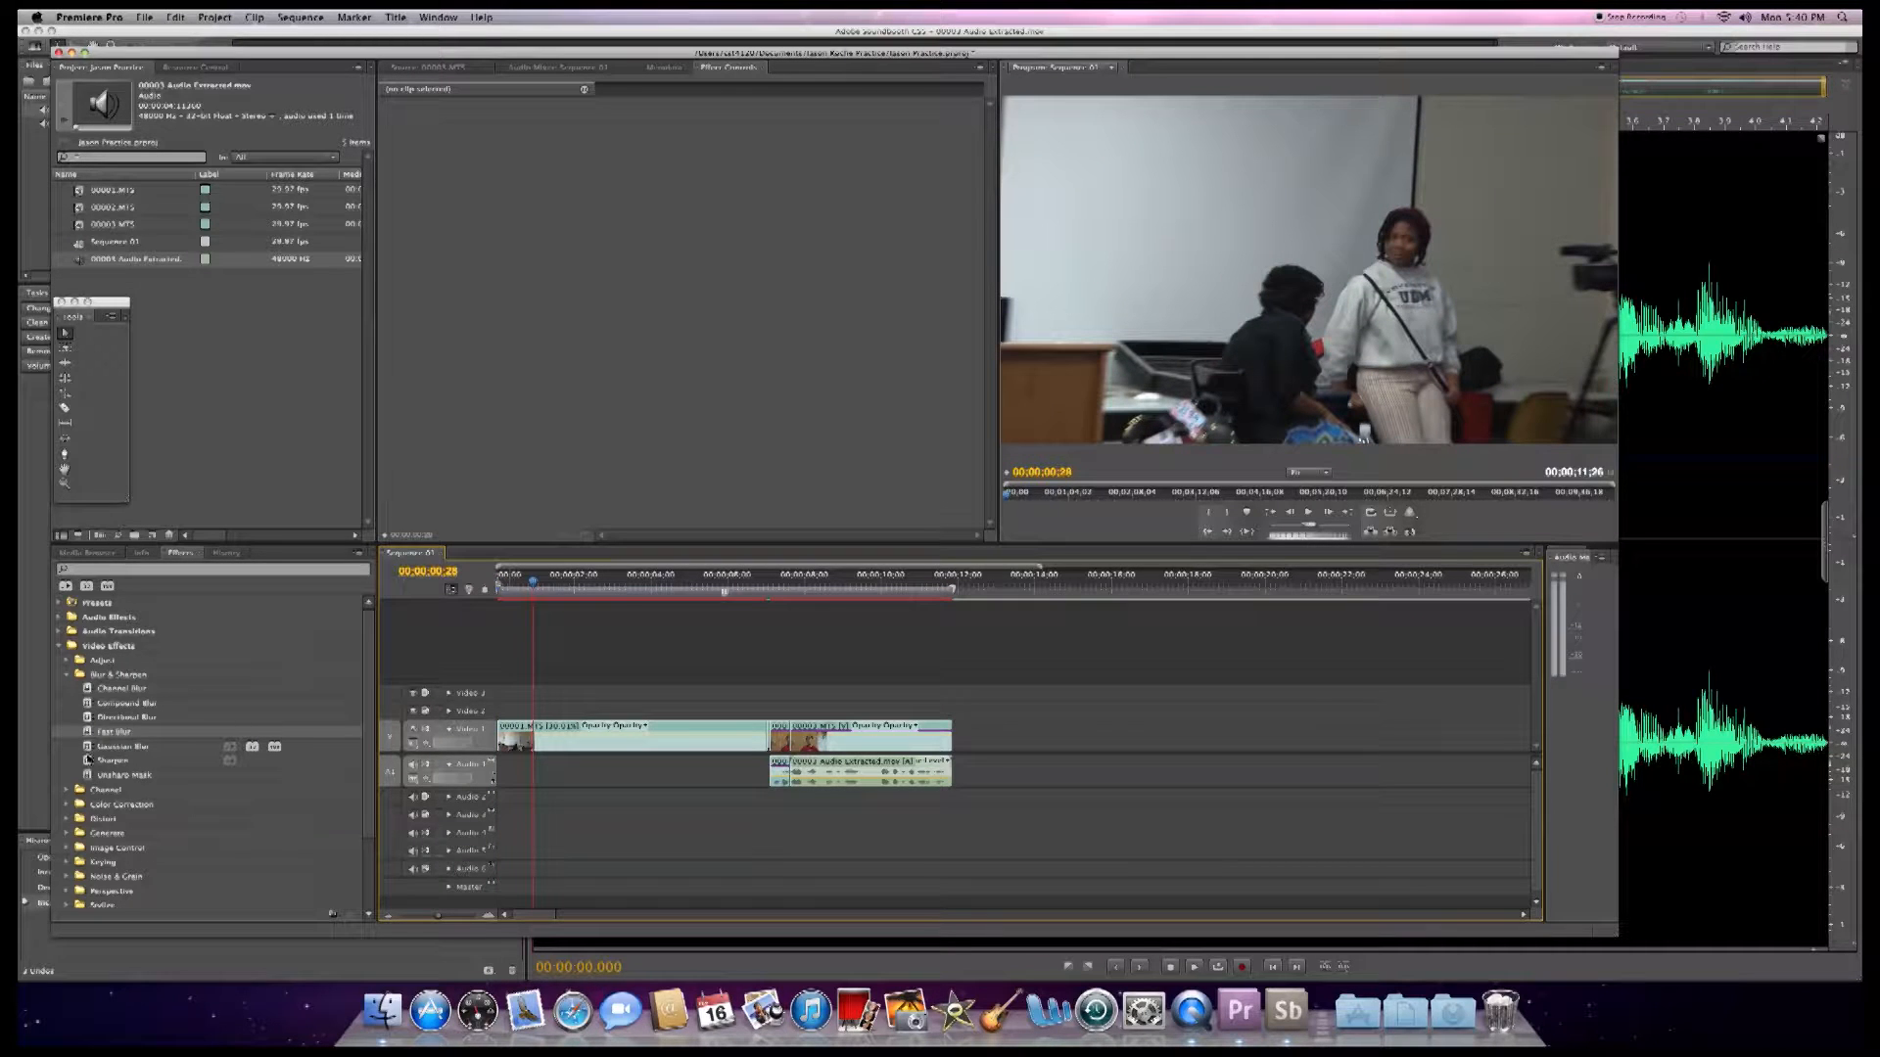
- Apply the Lens Flare effect from Generate to the first clip in the sequence and play it from the beginning
left_click(68, 833)
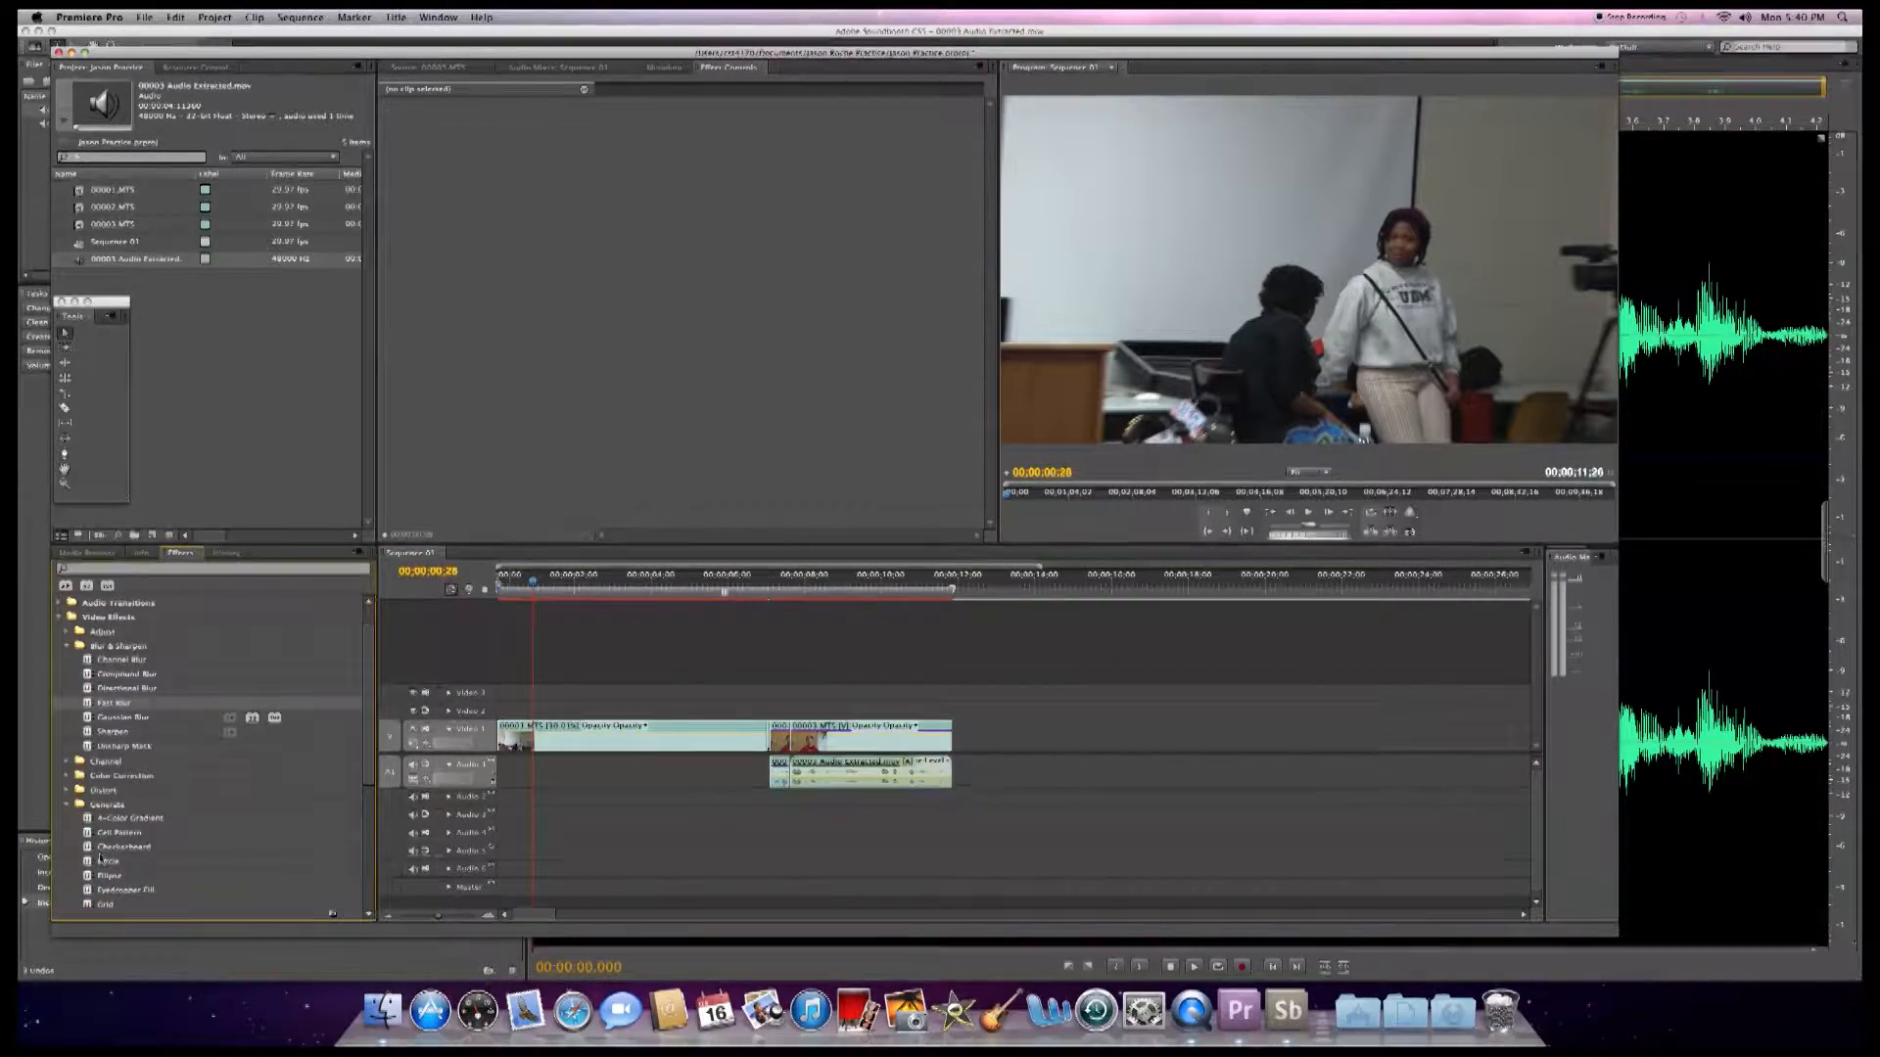
scroll(99, 858, "down", 3)
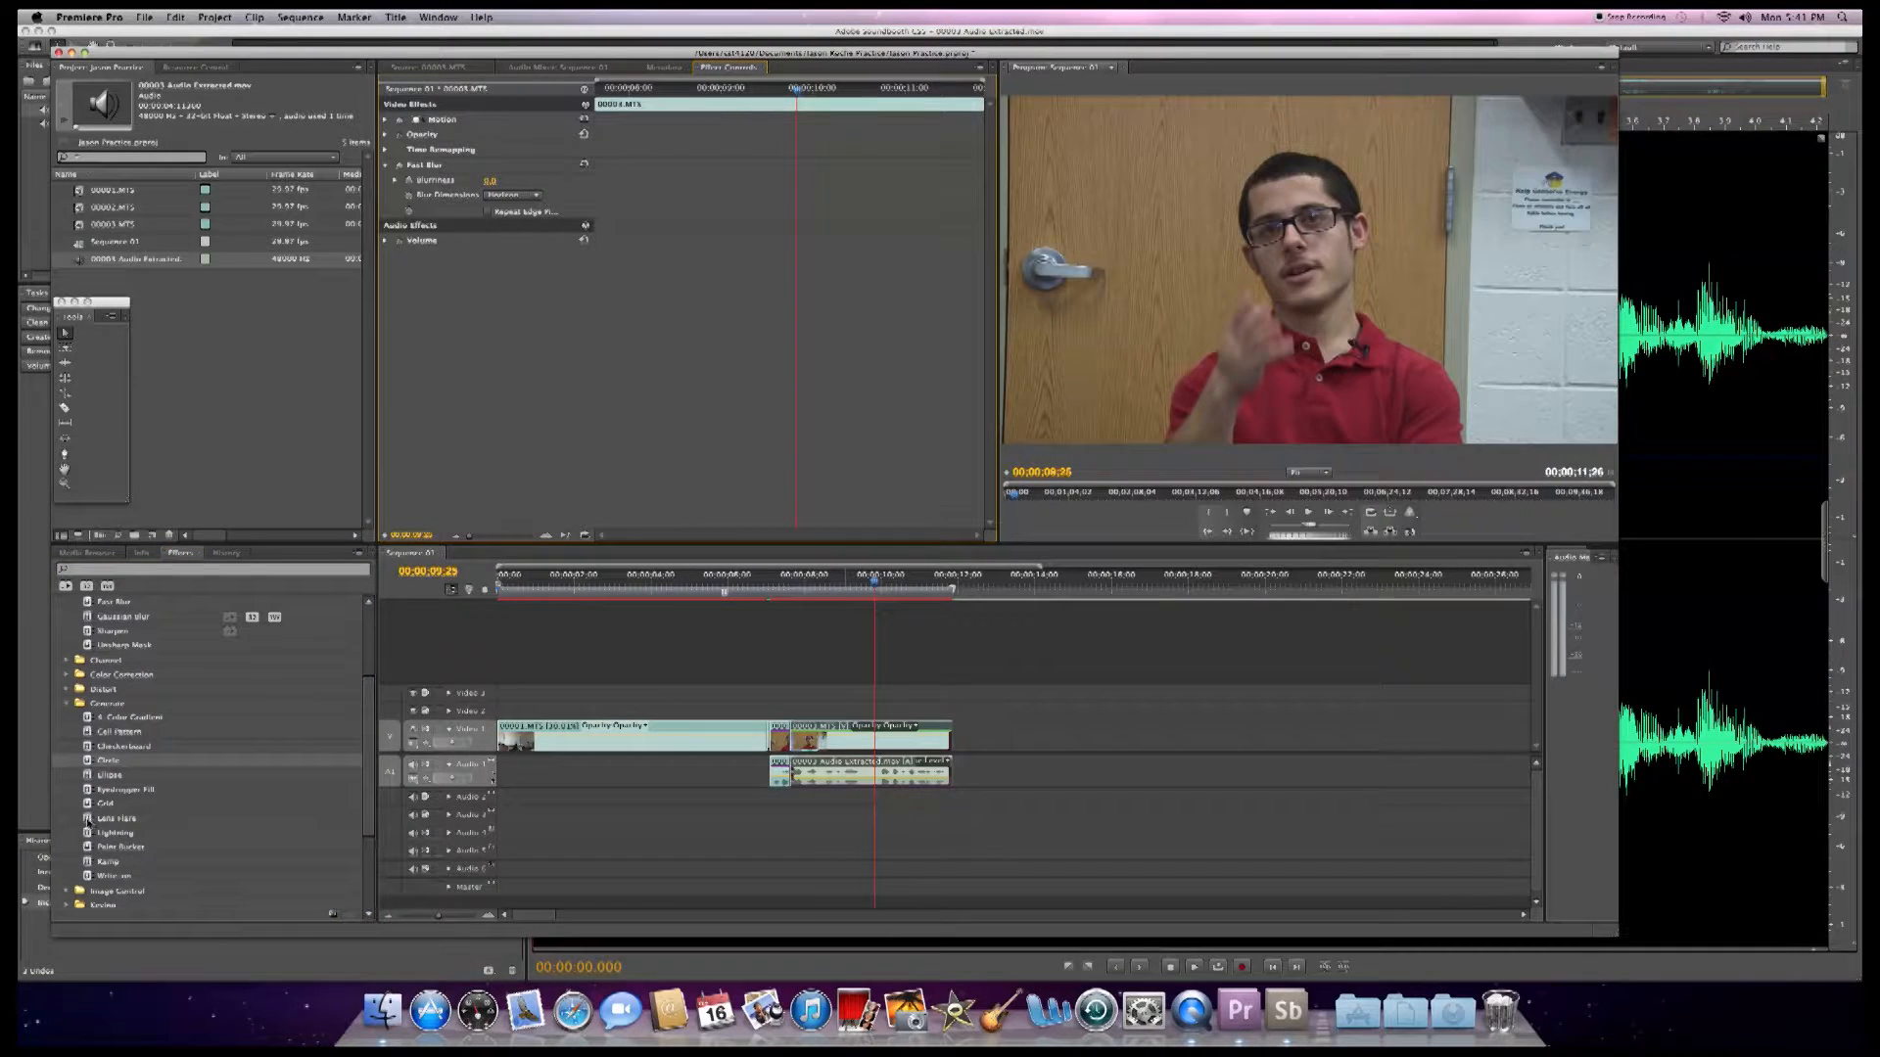
left_click(88, 820)
left_click_drag(624, 741, 625, 741)
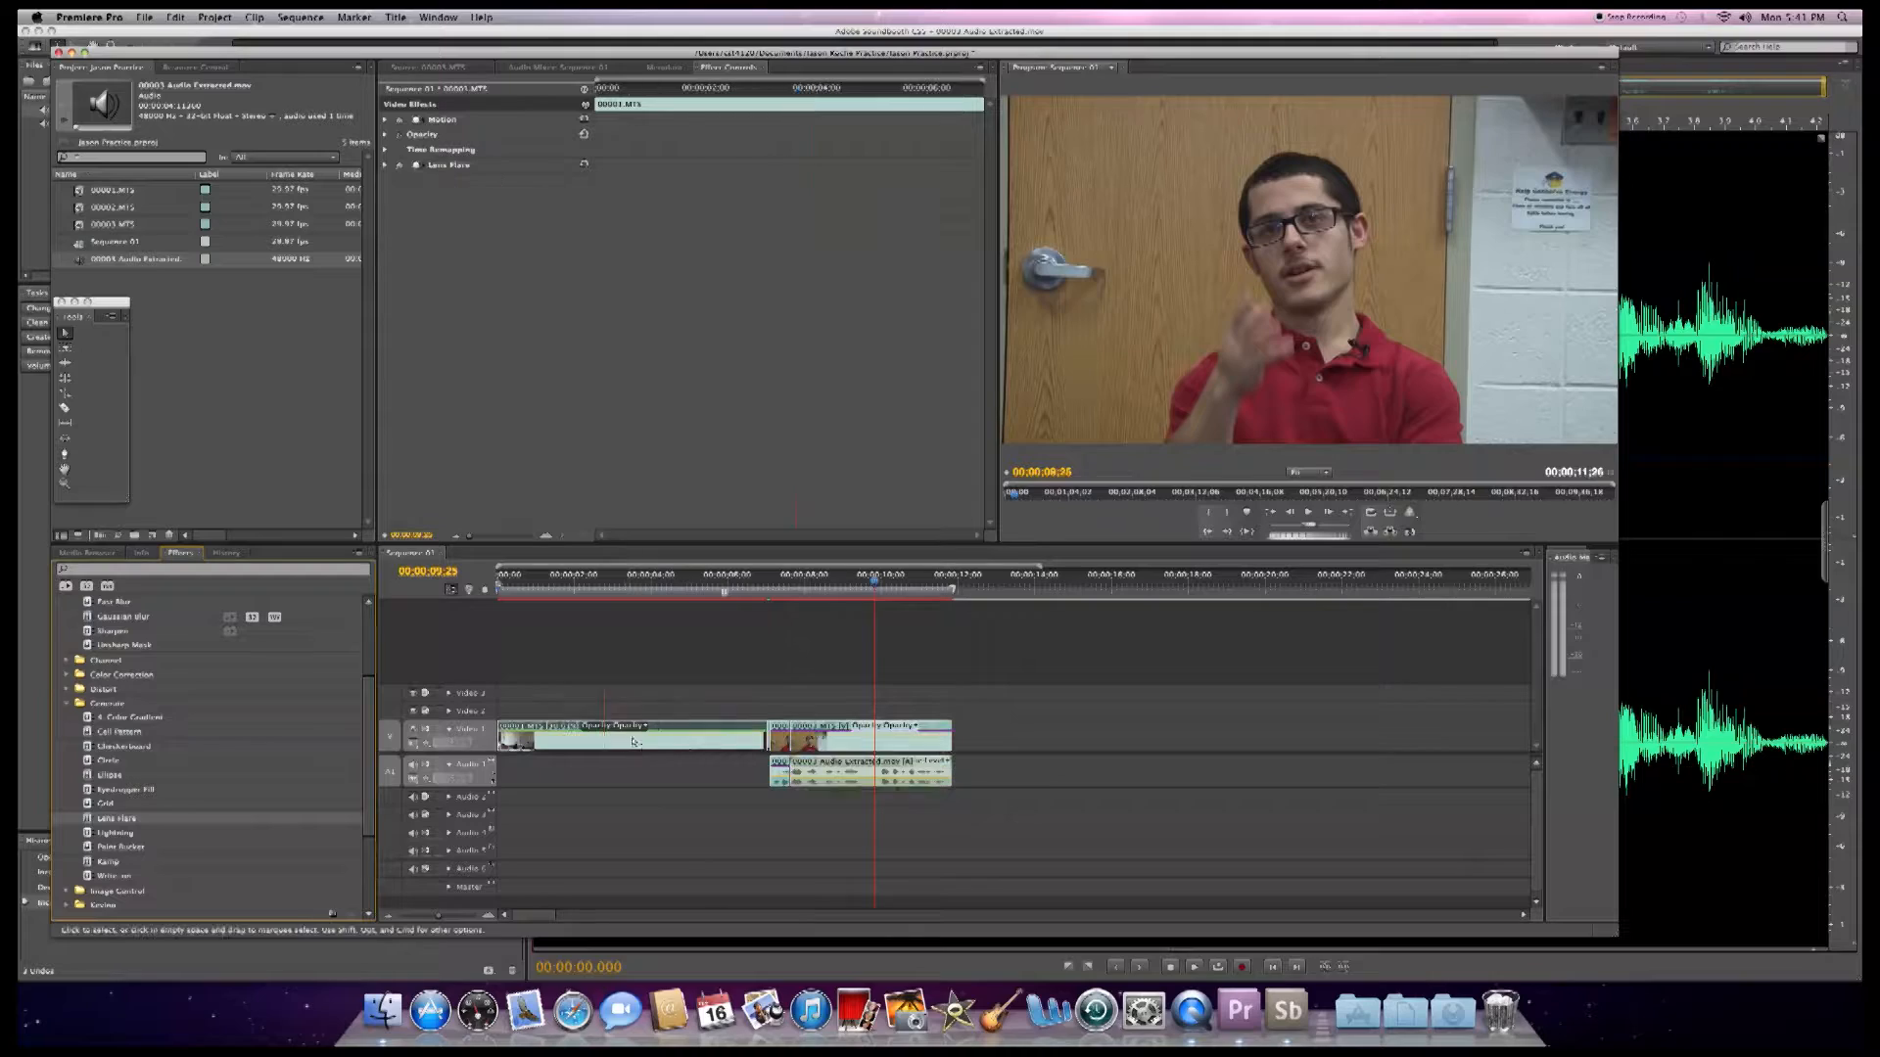
left_click(614, 585)
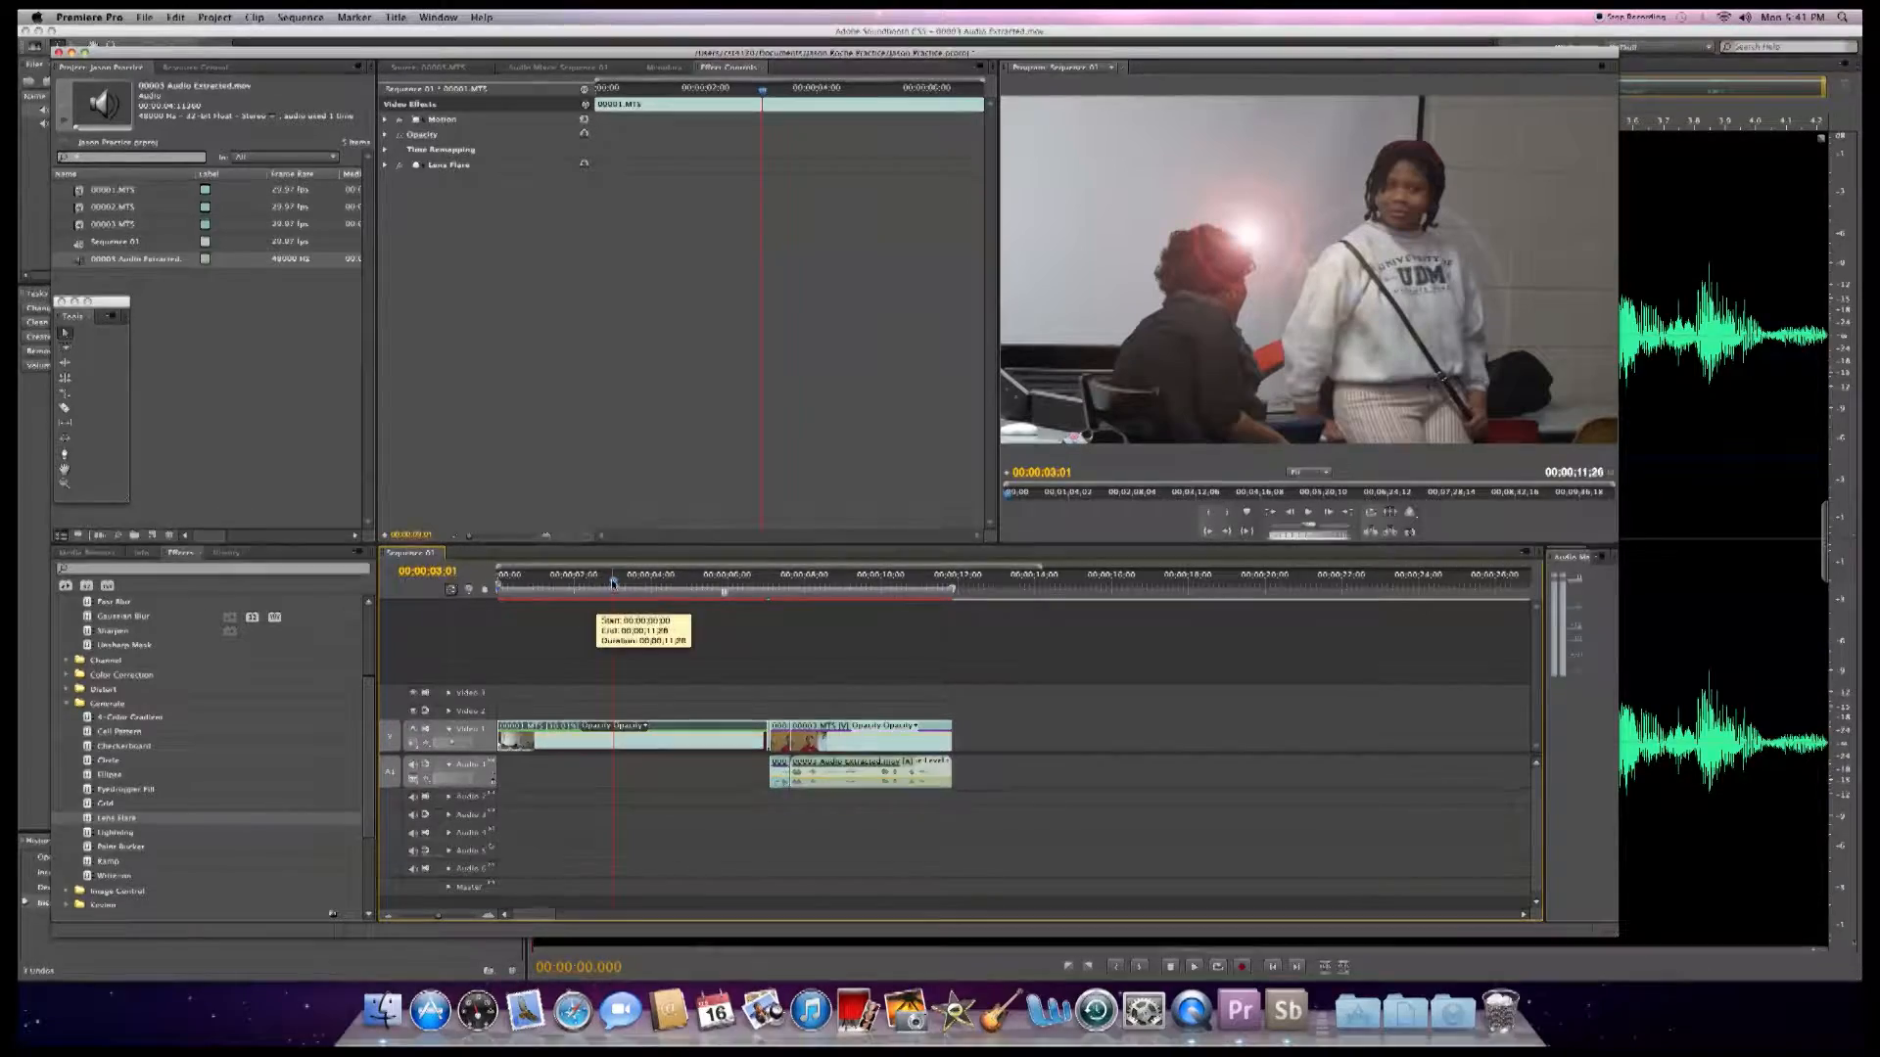
left_click(524, 587)
left_click_drag(524, 588, 496, 585)
key("space")
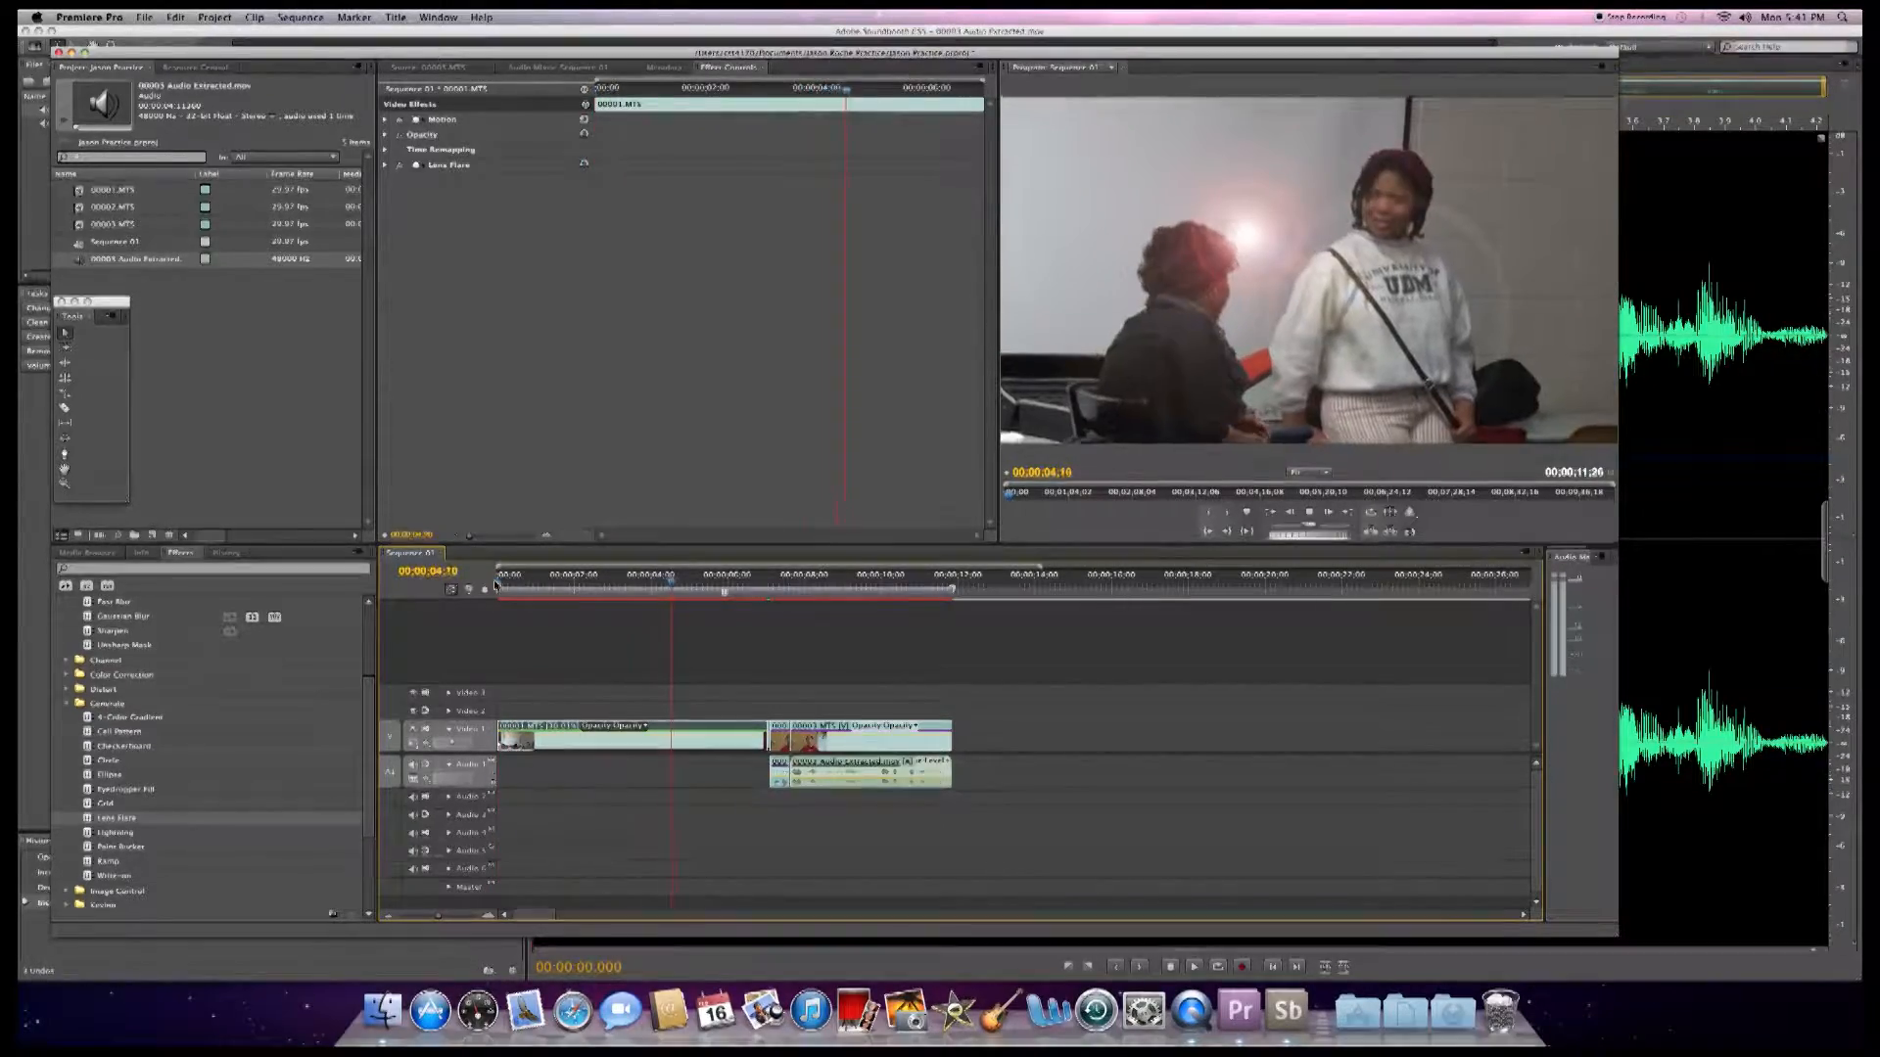
key("space")
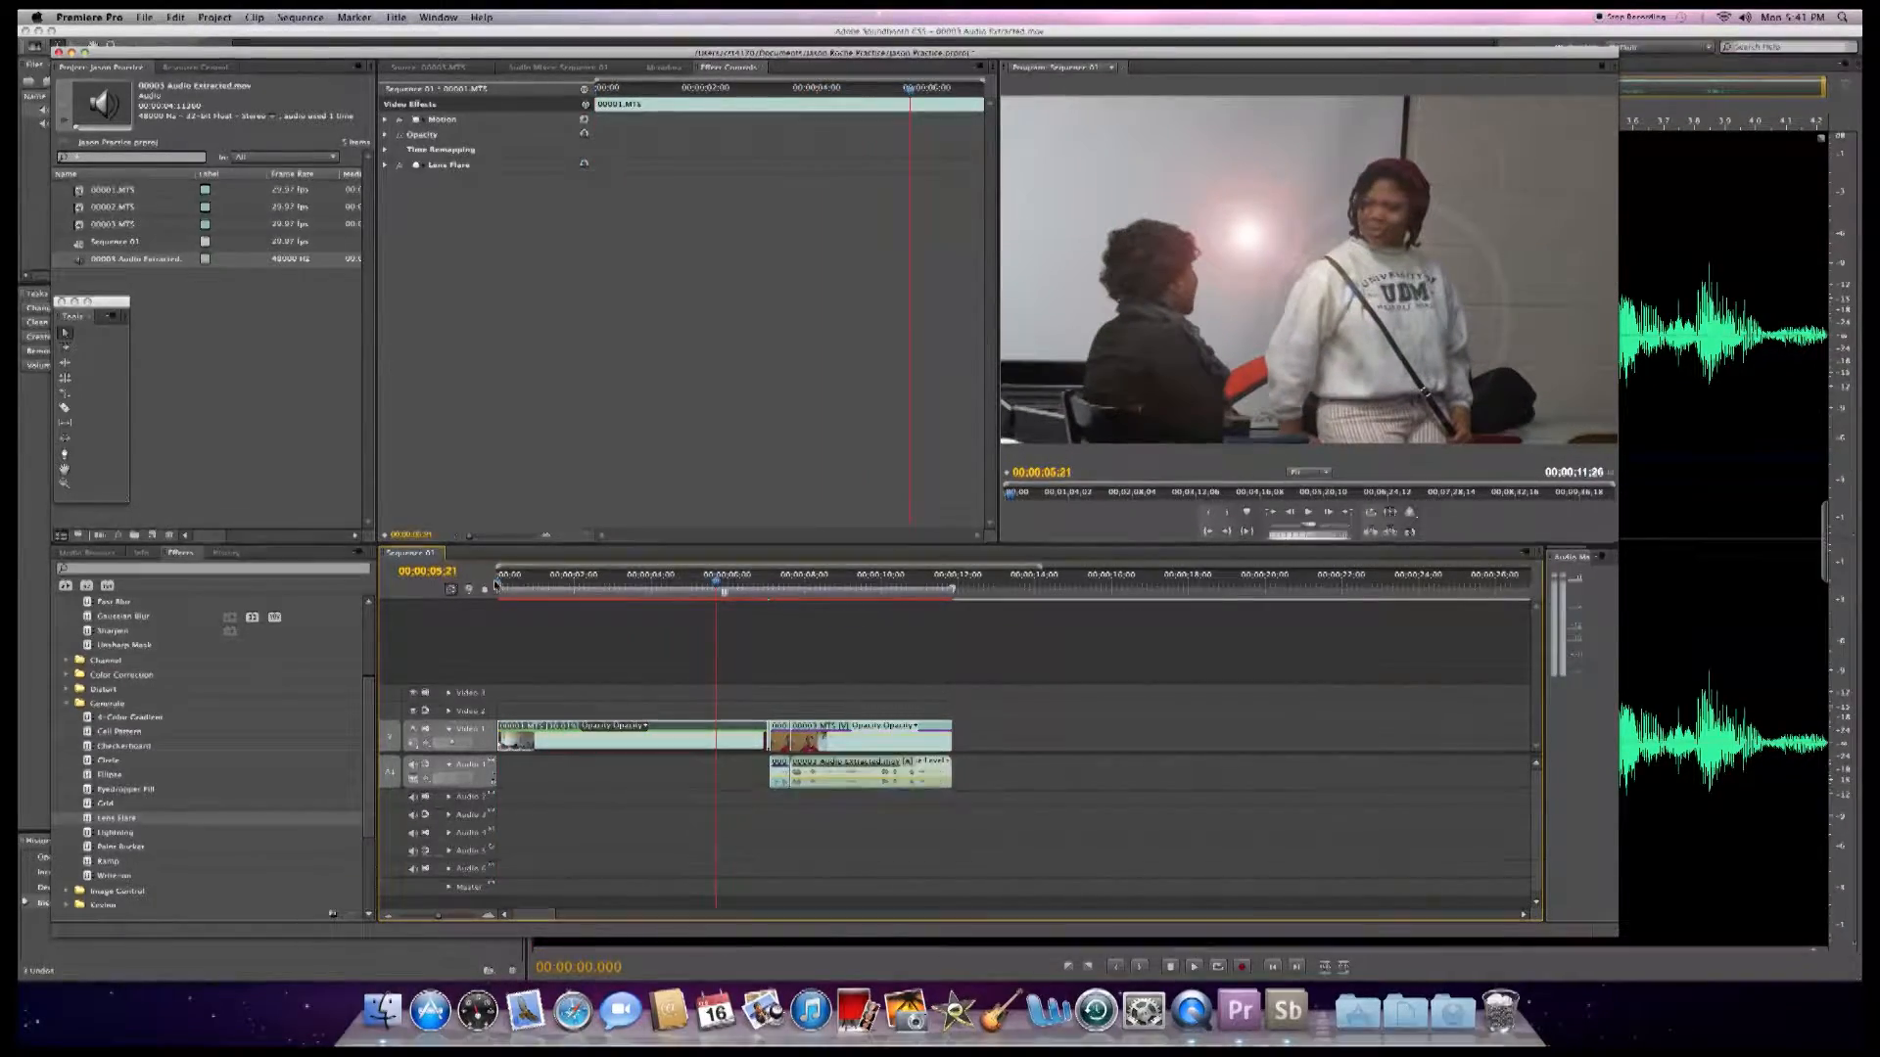
- At the first clip's start, enable keyframing for Lens Flare's Flare Center, Flare Brightness, Lens Type and Blend With Original
left_click_drag(712, 588, 501, 585)
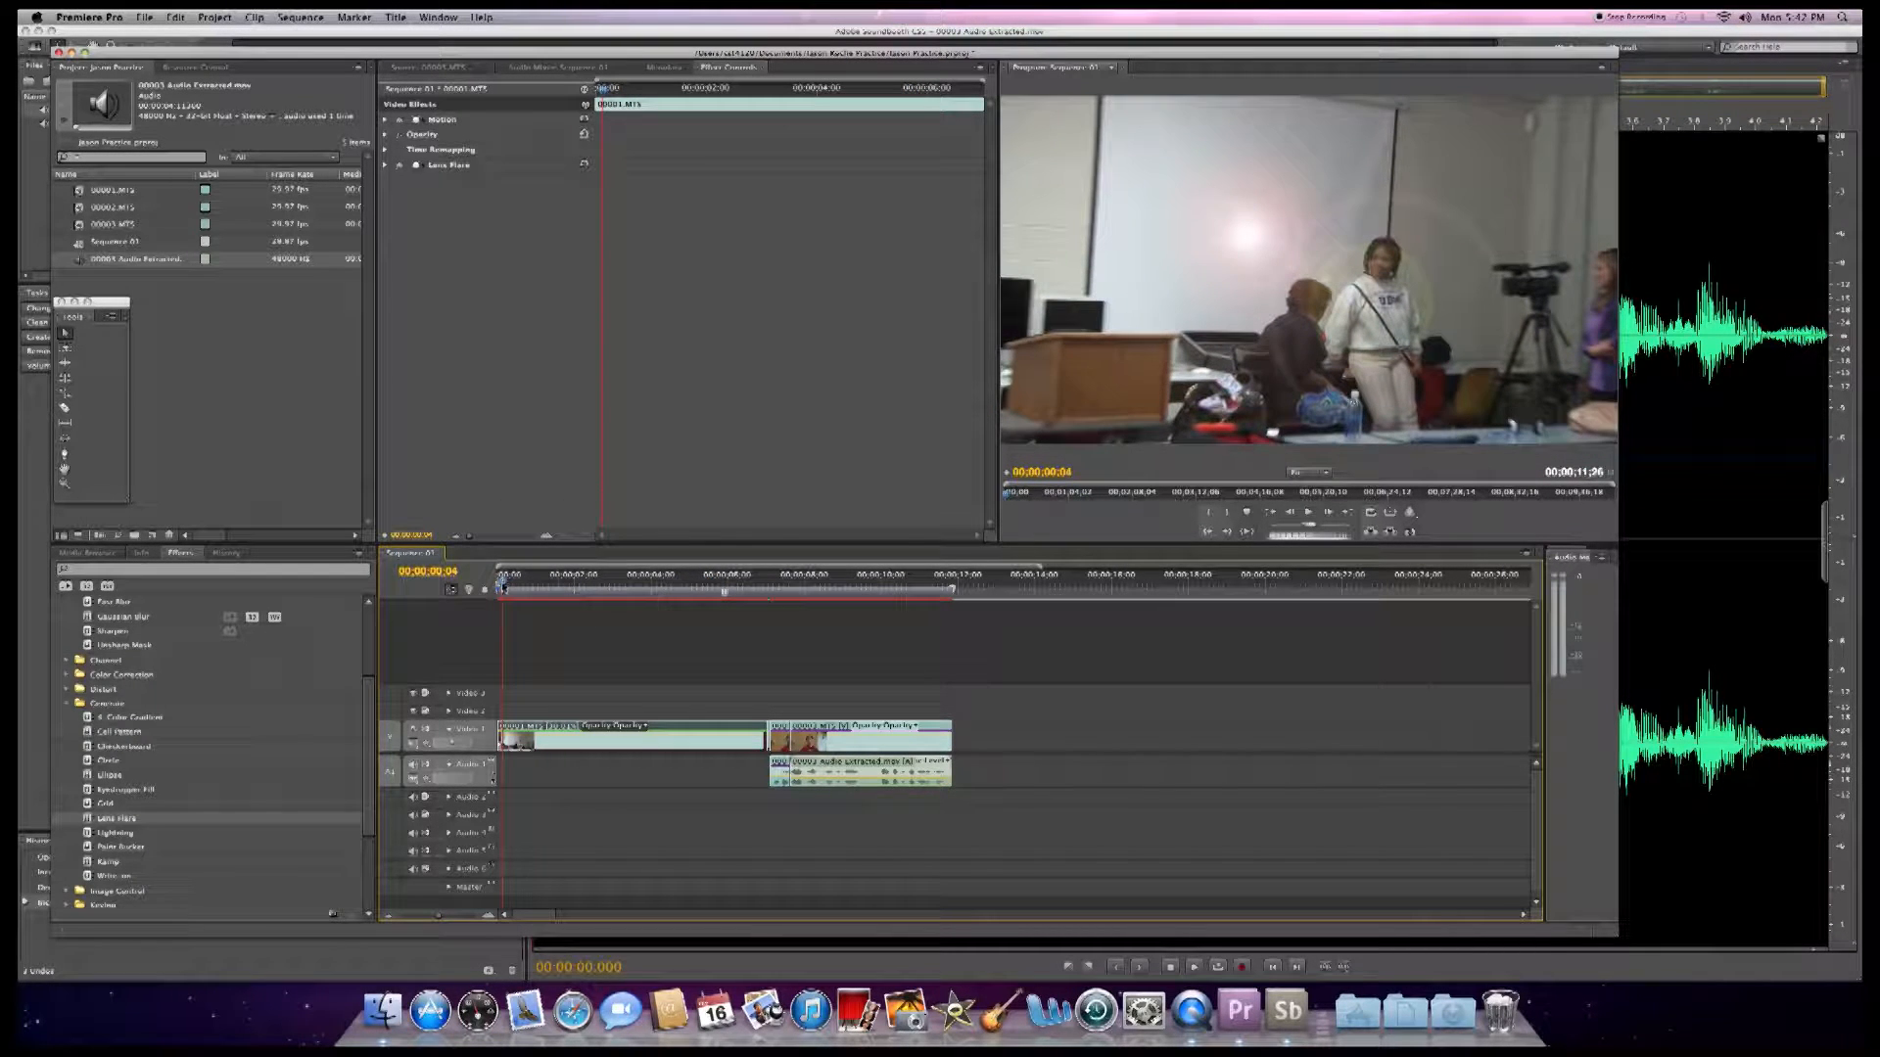
left_click(1272, 510)
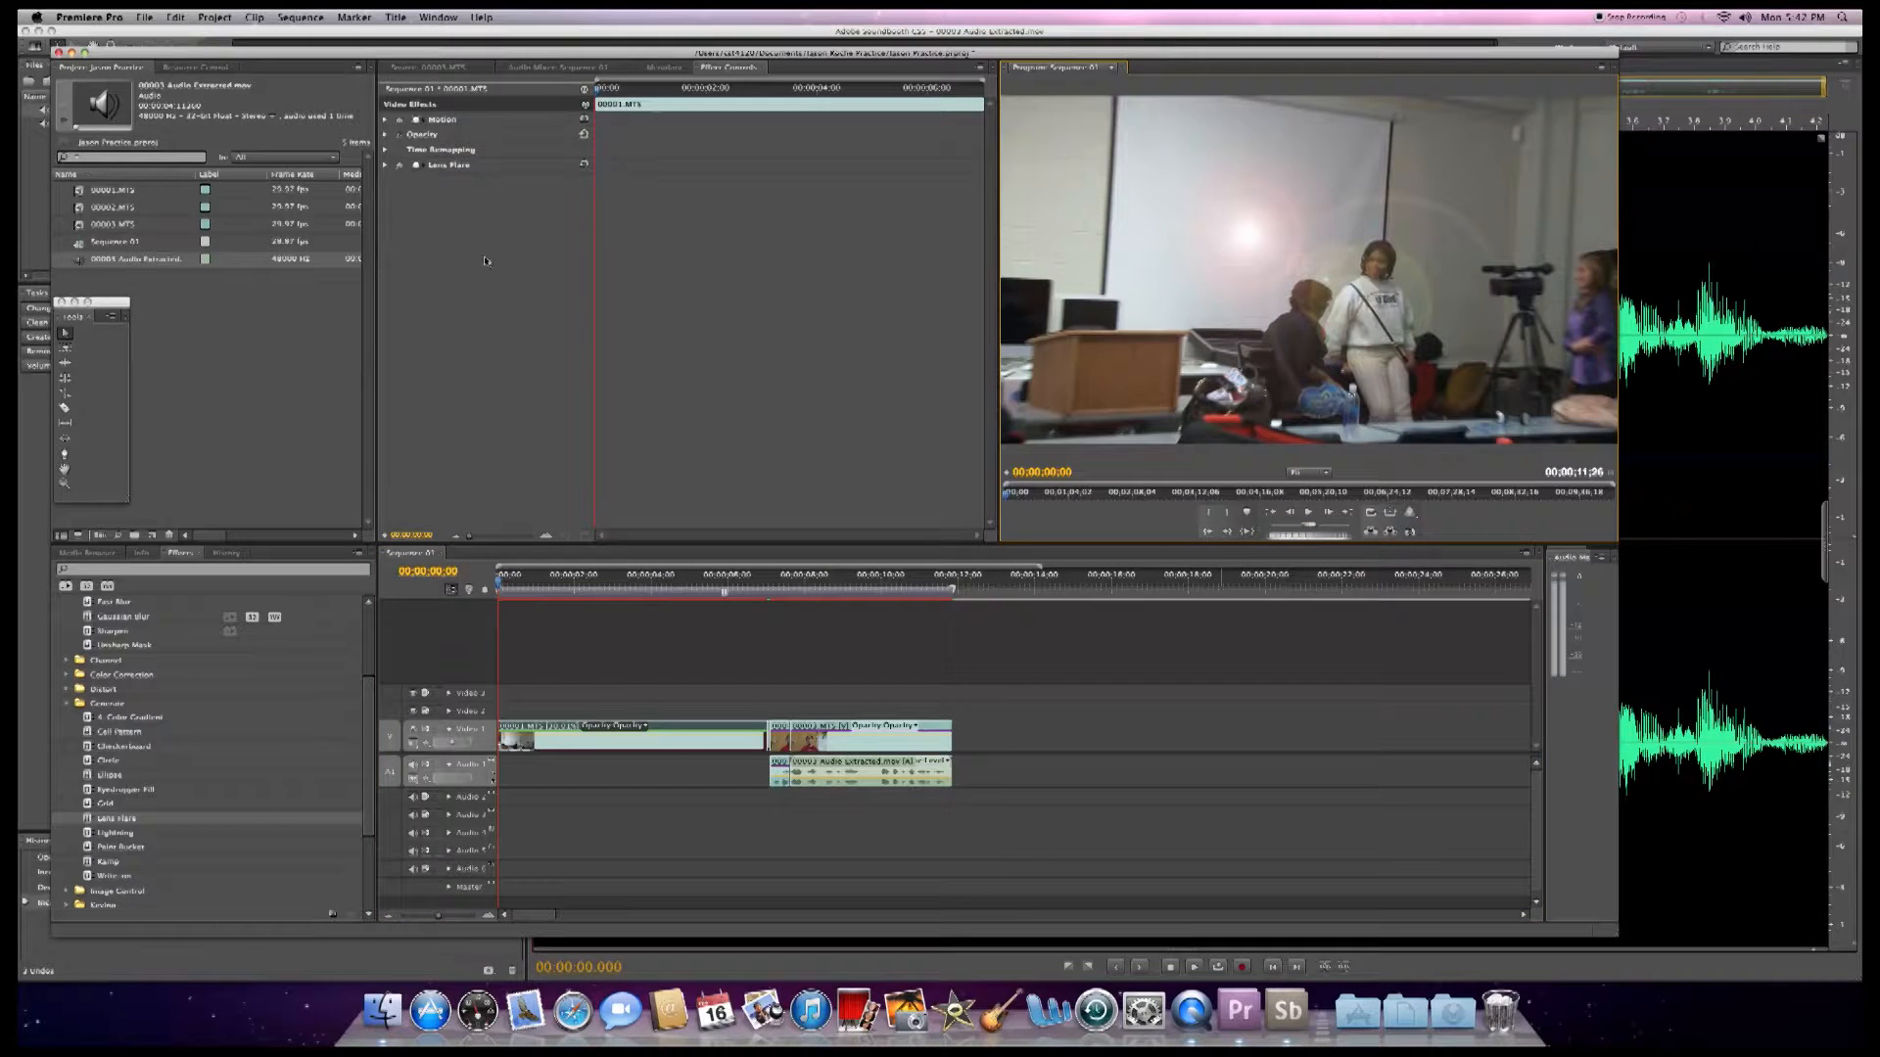
left_click(385, 166)
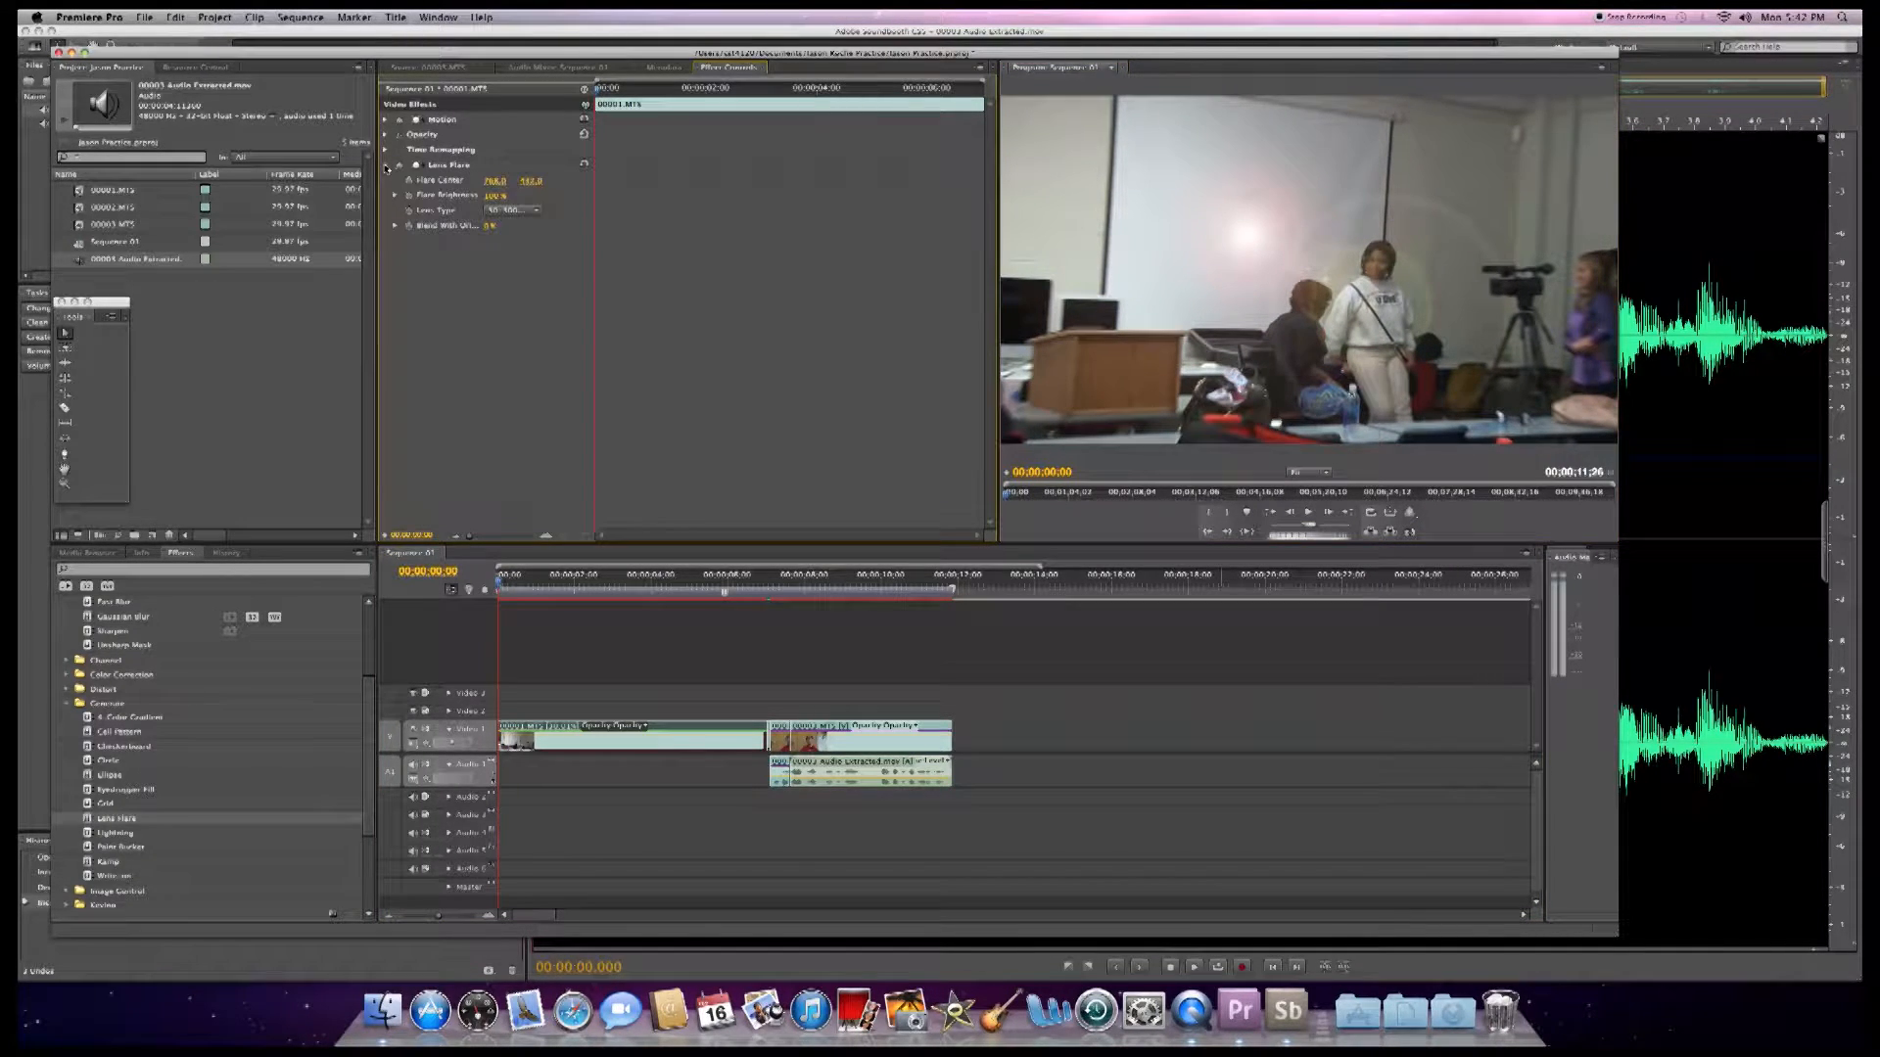
left_click(408, 180)
left_click(408, 195)
left_click(408, 211)
left_click(409, 226)
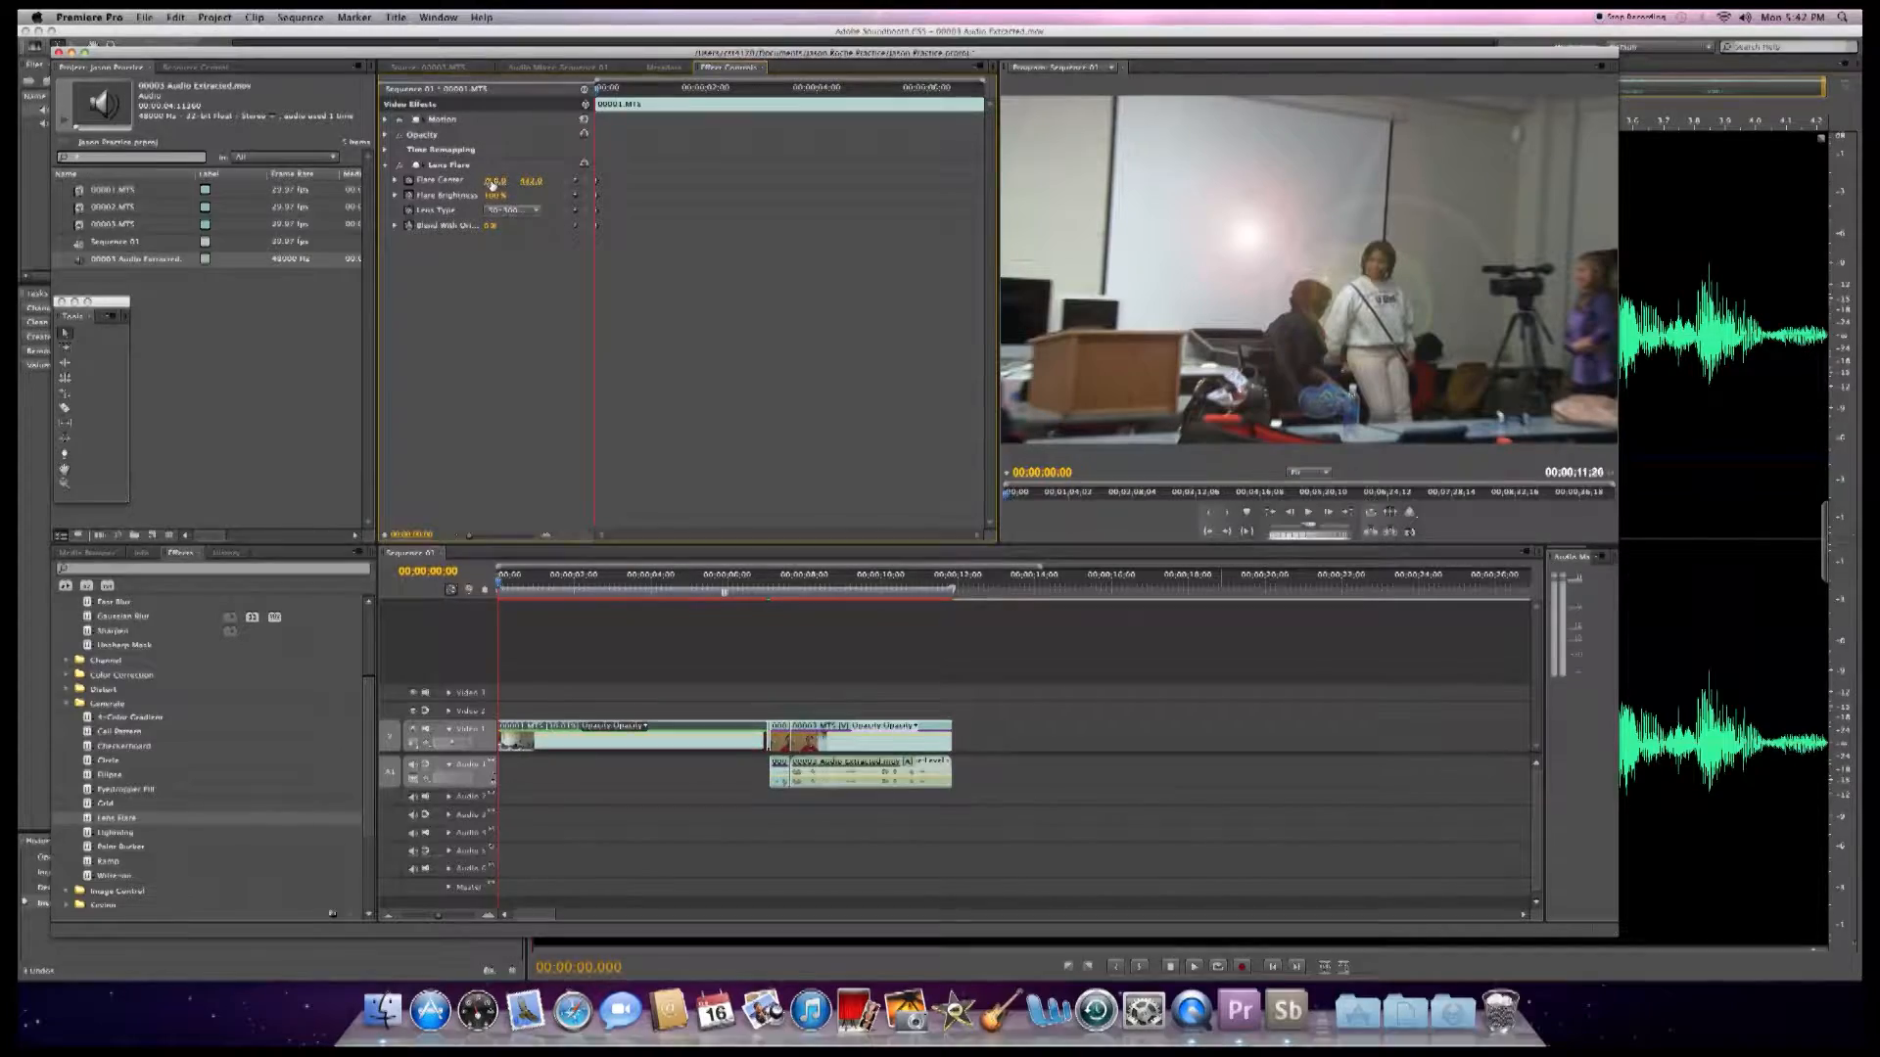
- Turn off keyframing for Lens Type and Blend With Original, deleting their existing keyframes
left_click(408, 212)
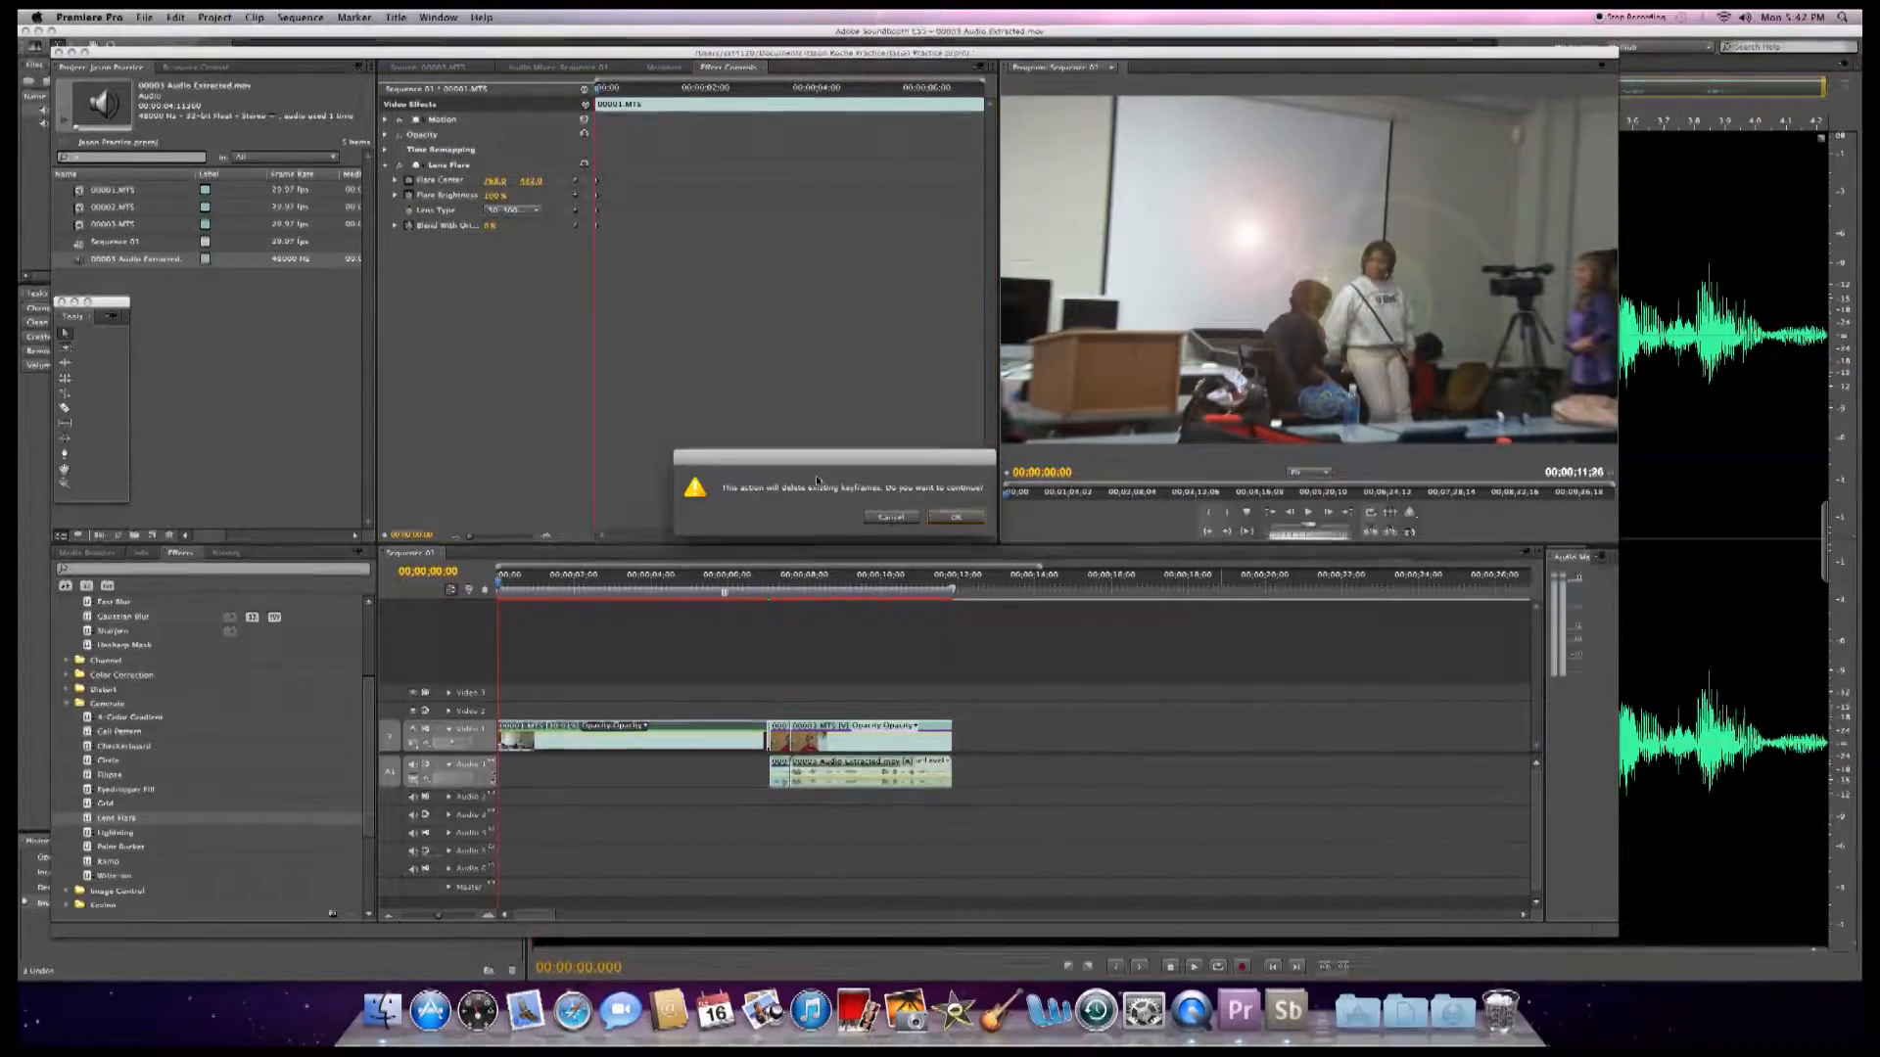
left_click(957, 519)
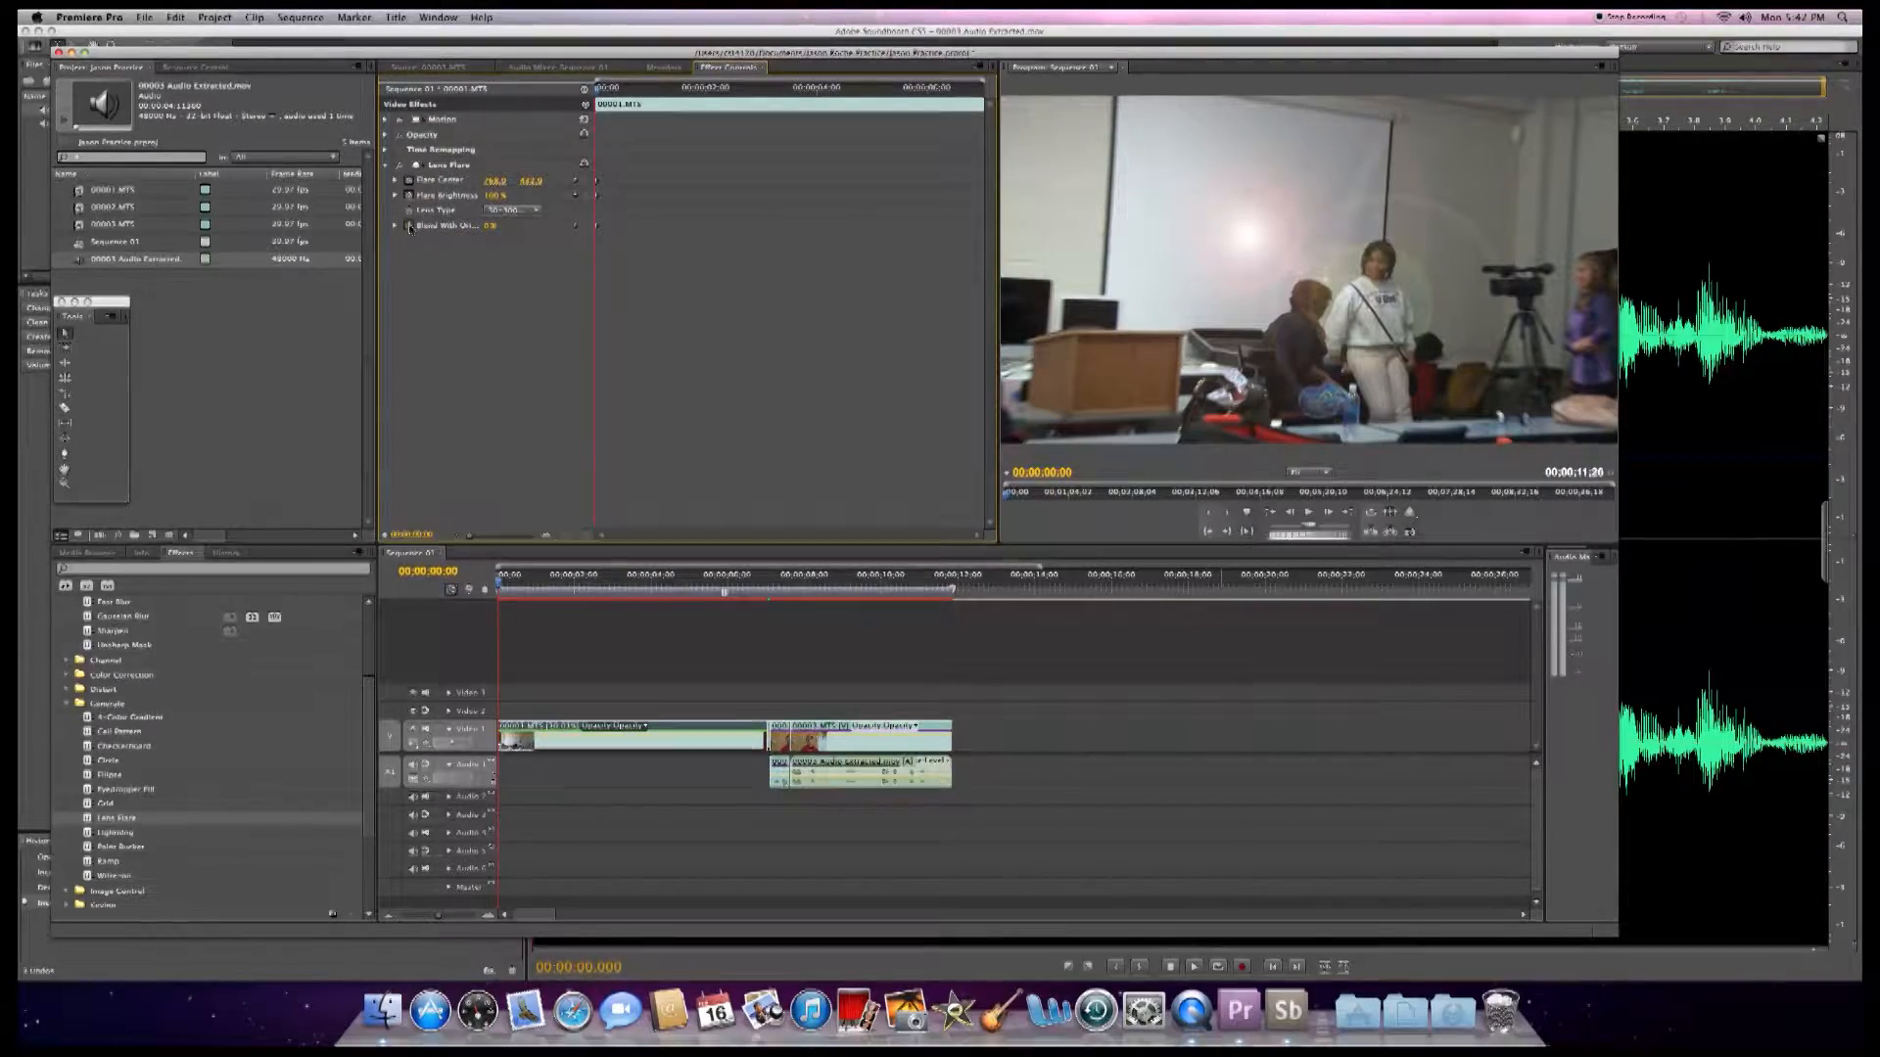
left_click(410, 227)
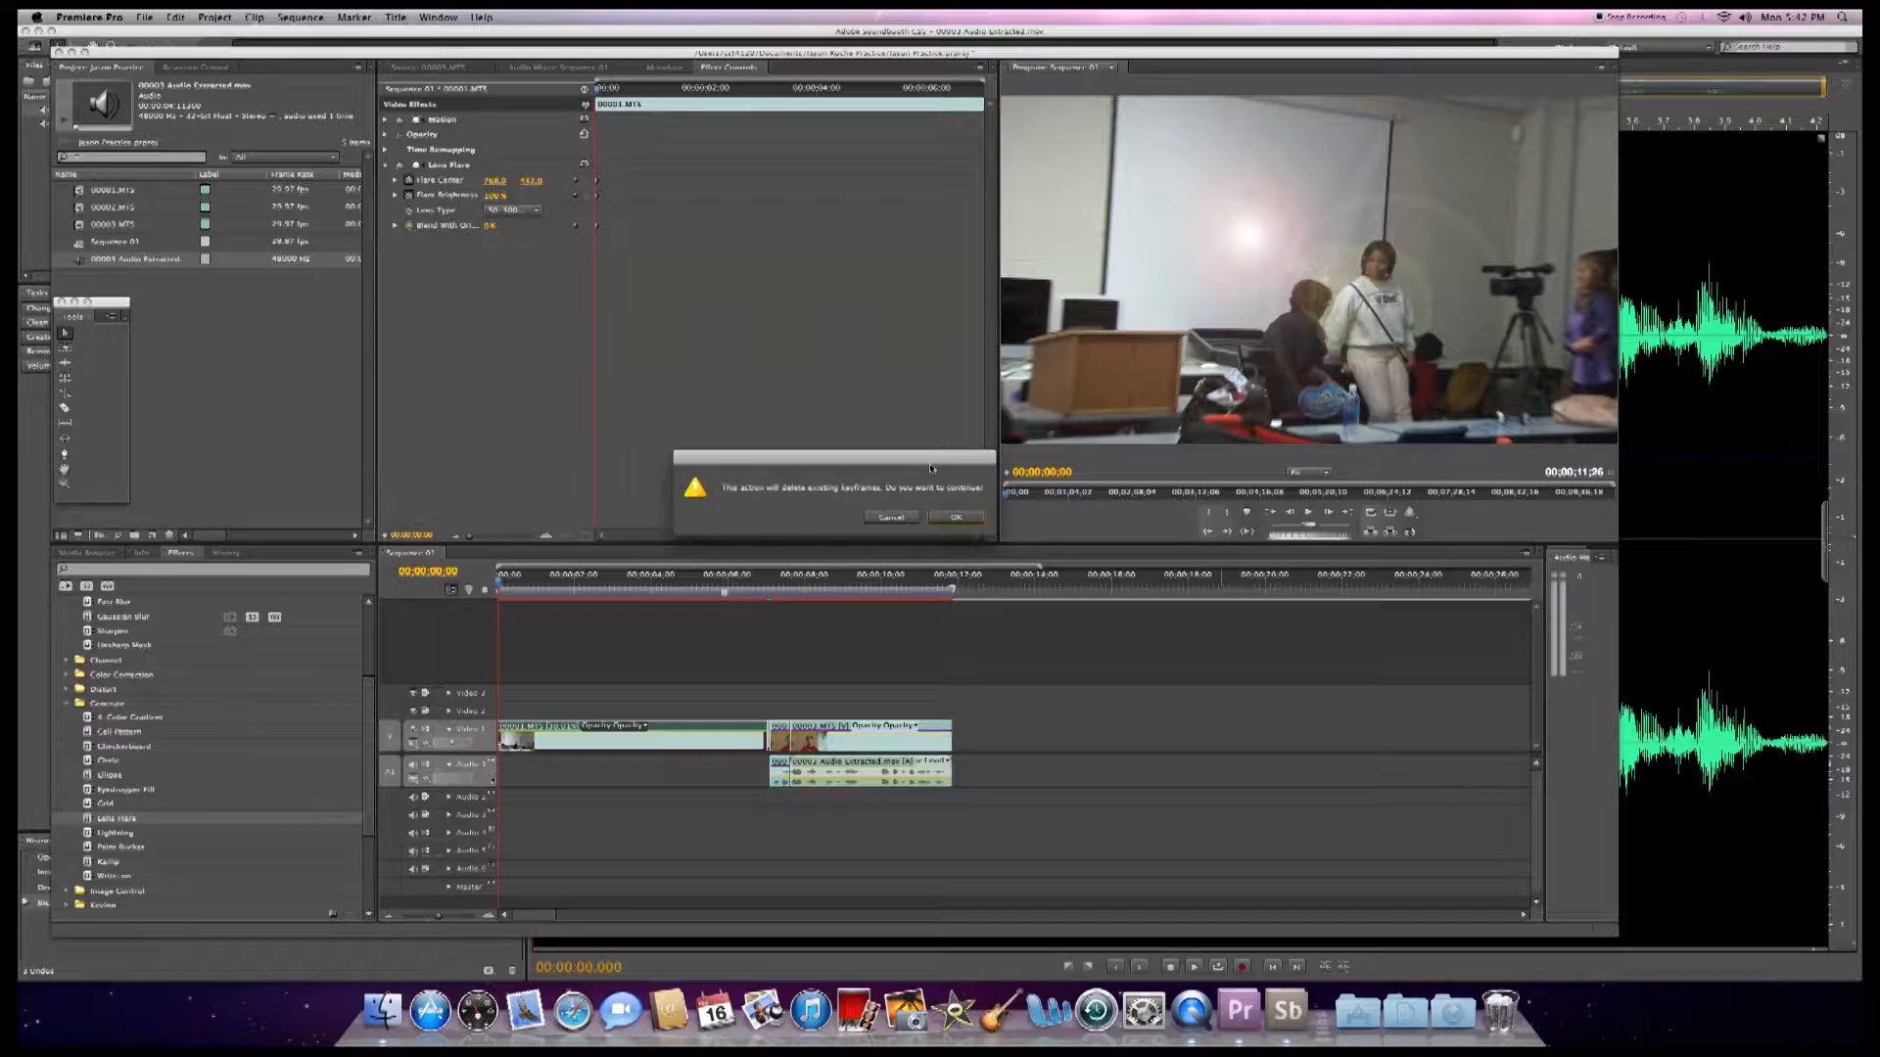
left_click(954, 519)
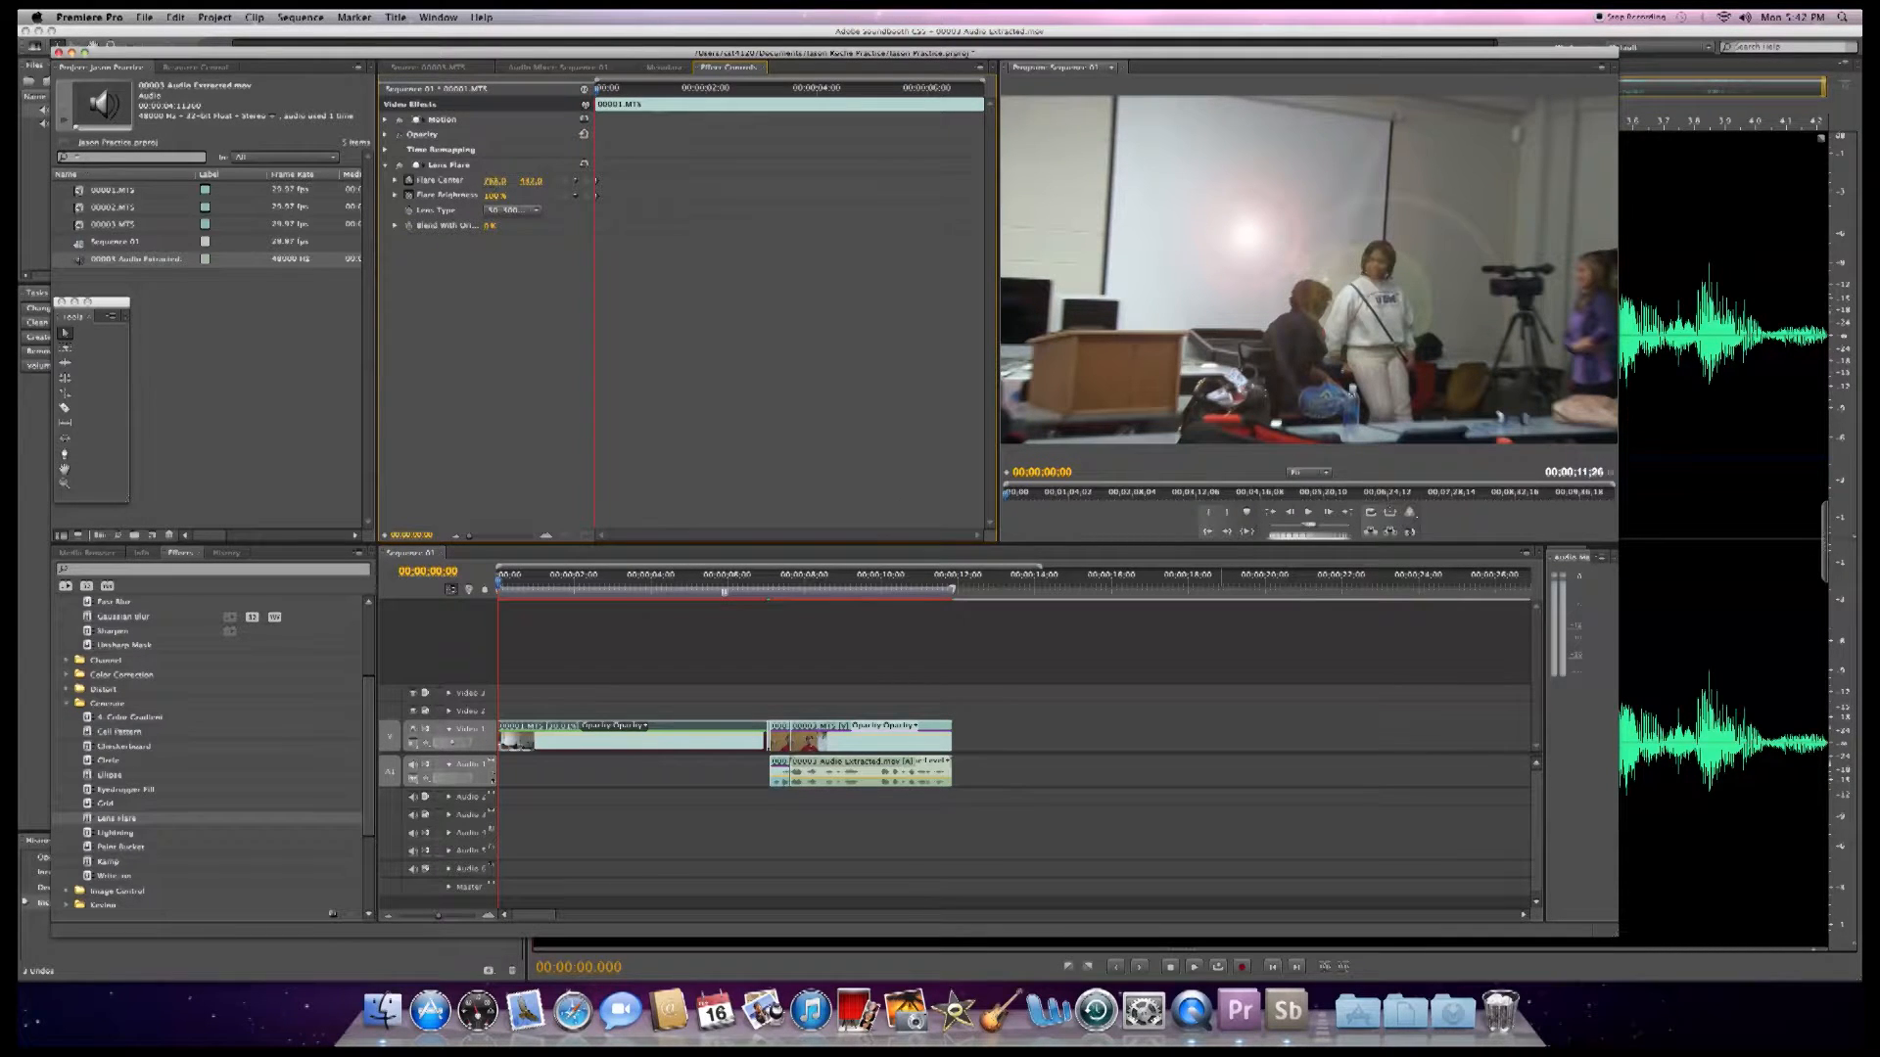
- Set Flare Center near the picture's left edge at the clip's start and on the standing woman's upper body at 00;00;02;21
left_click_drag(495, 181, 155, 180)
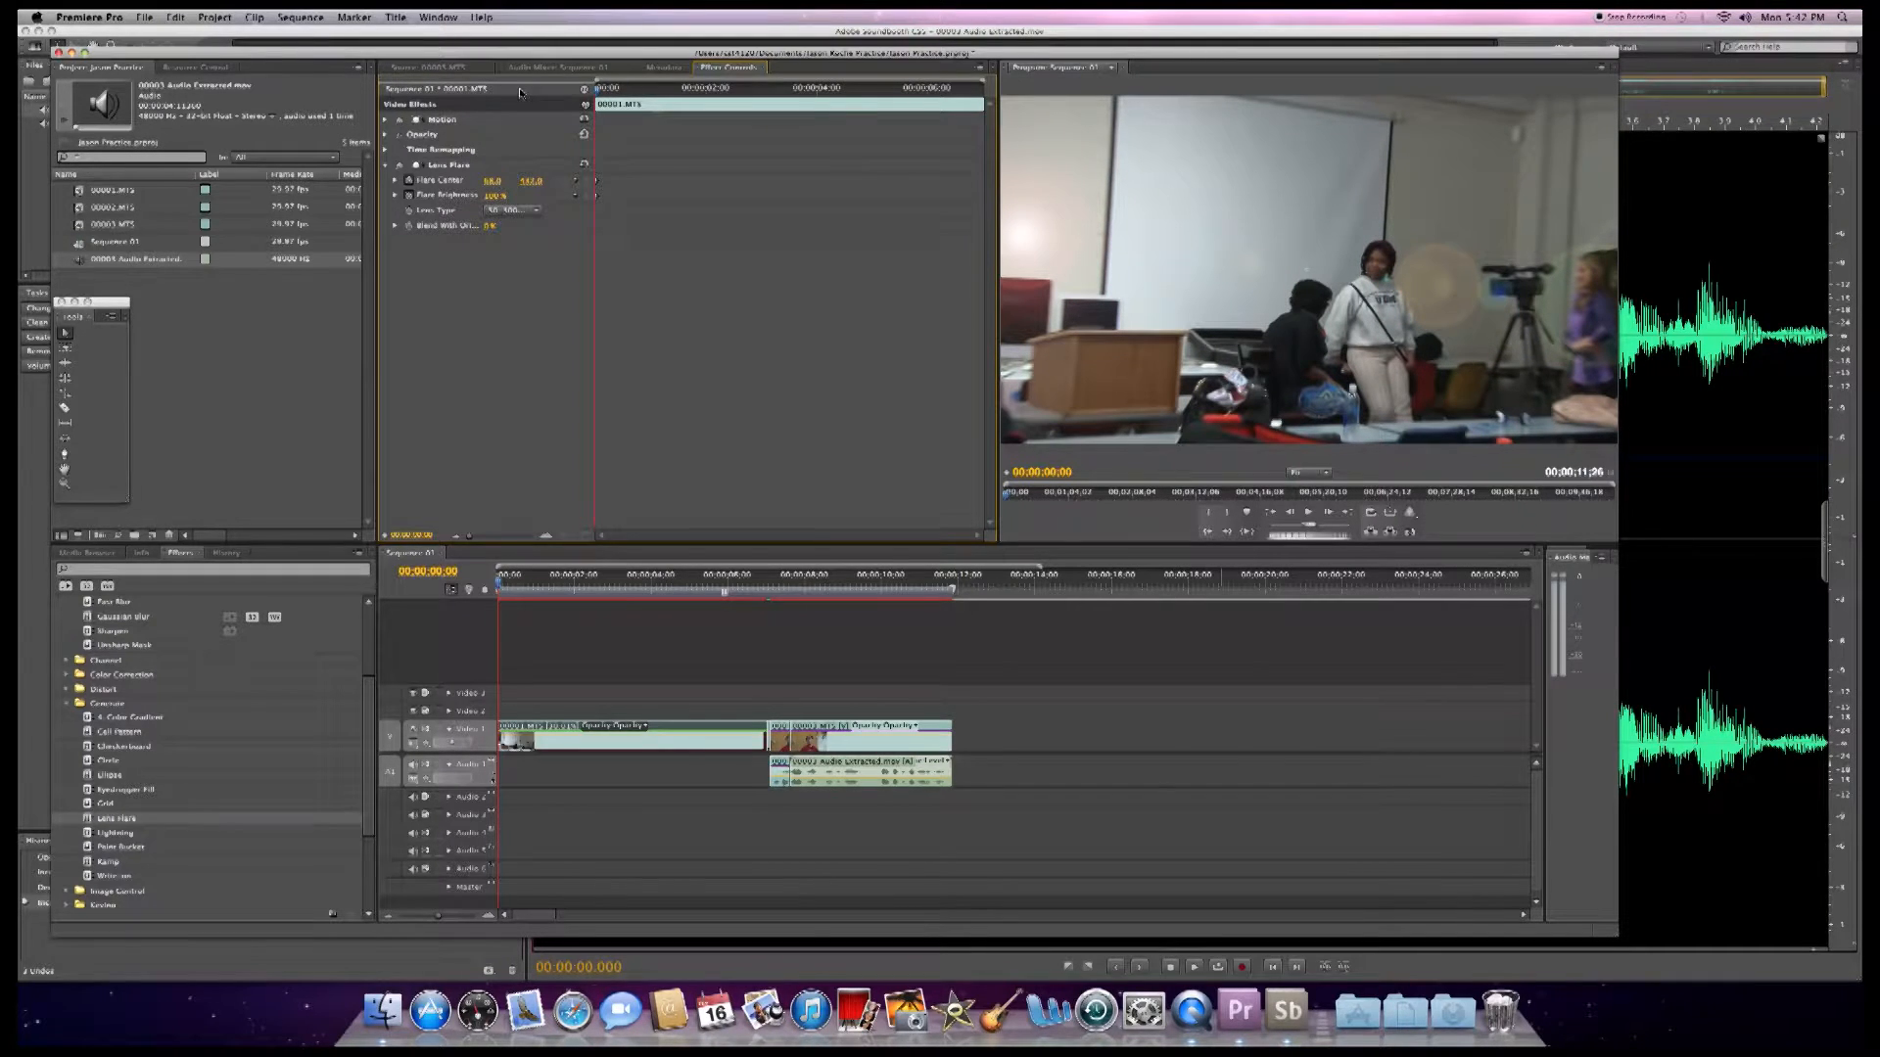
left_click_drag(597, 91, 746, 116)
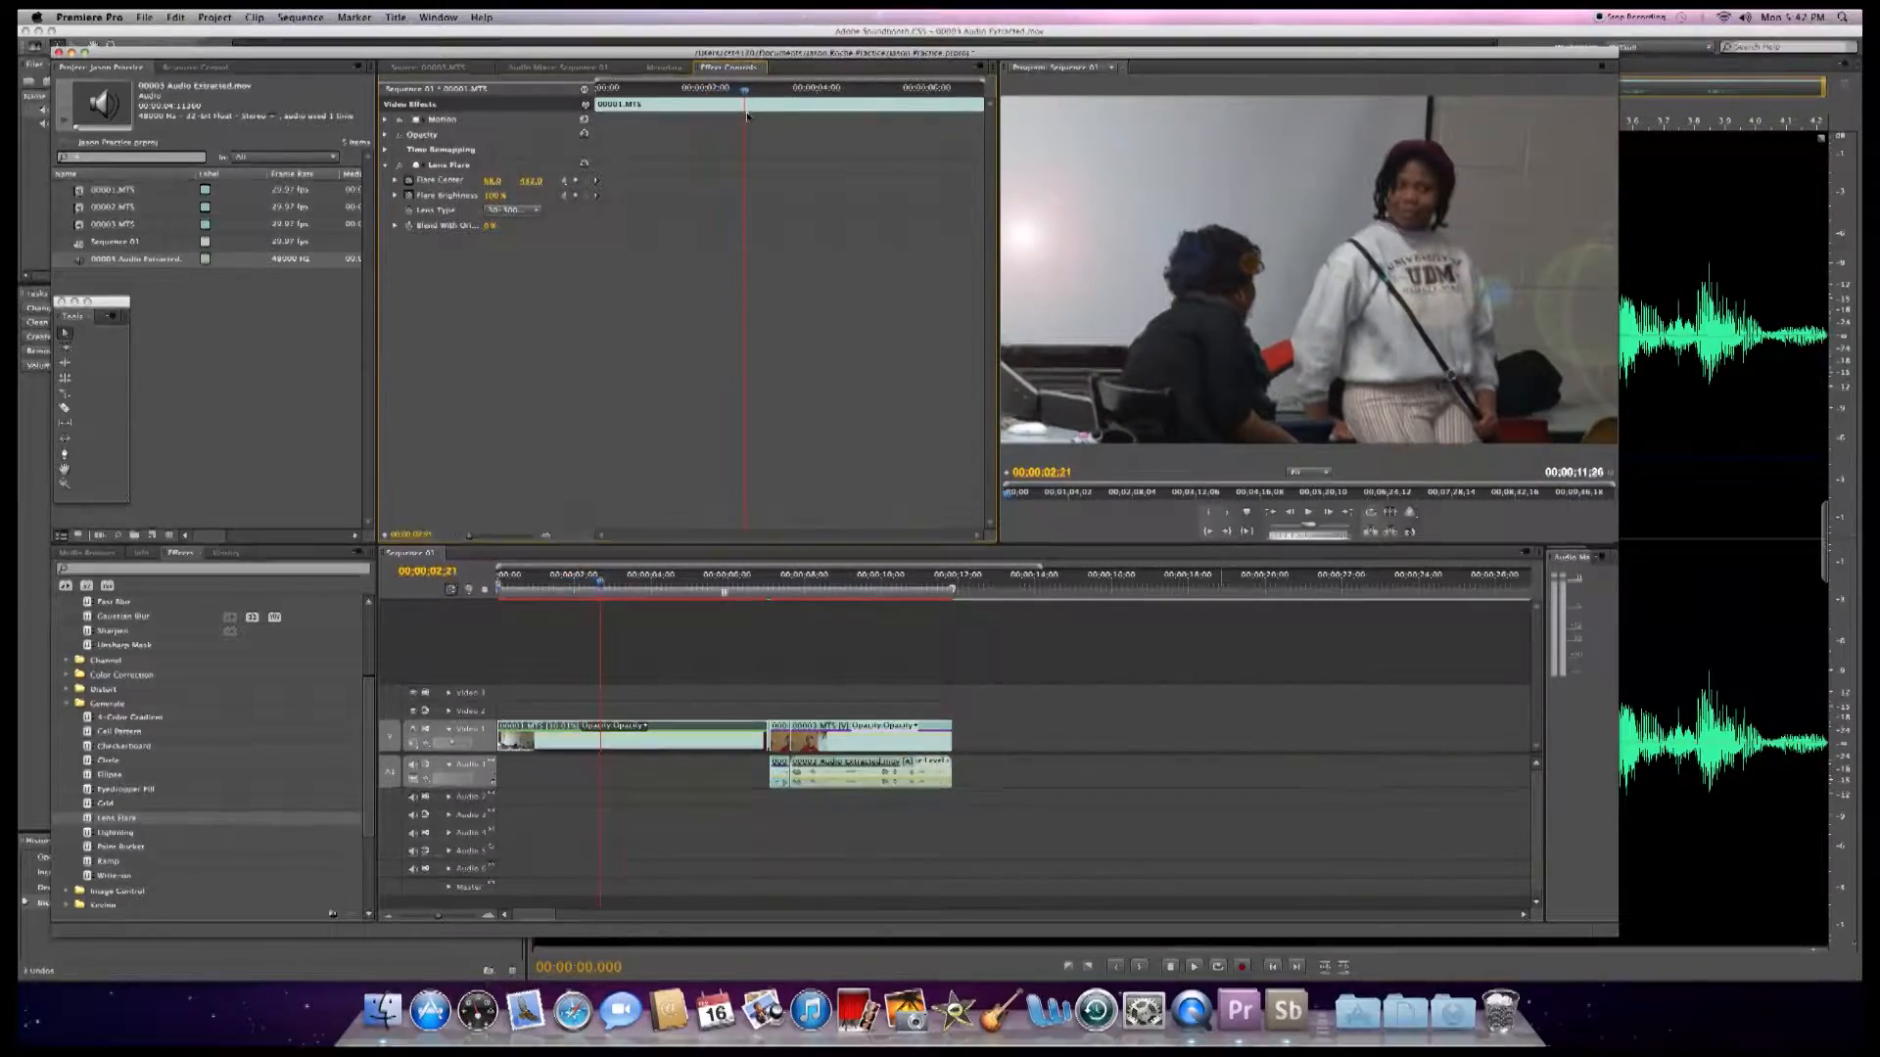
left_click(575, 182)
left_click_drag(492, 182, 747, 182)
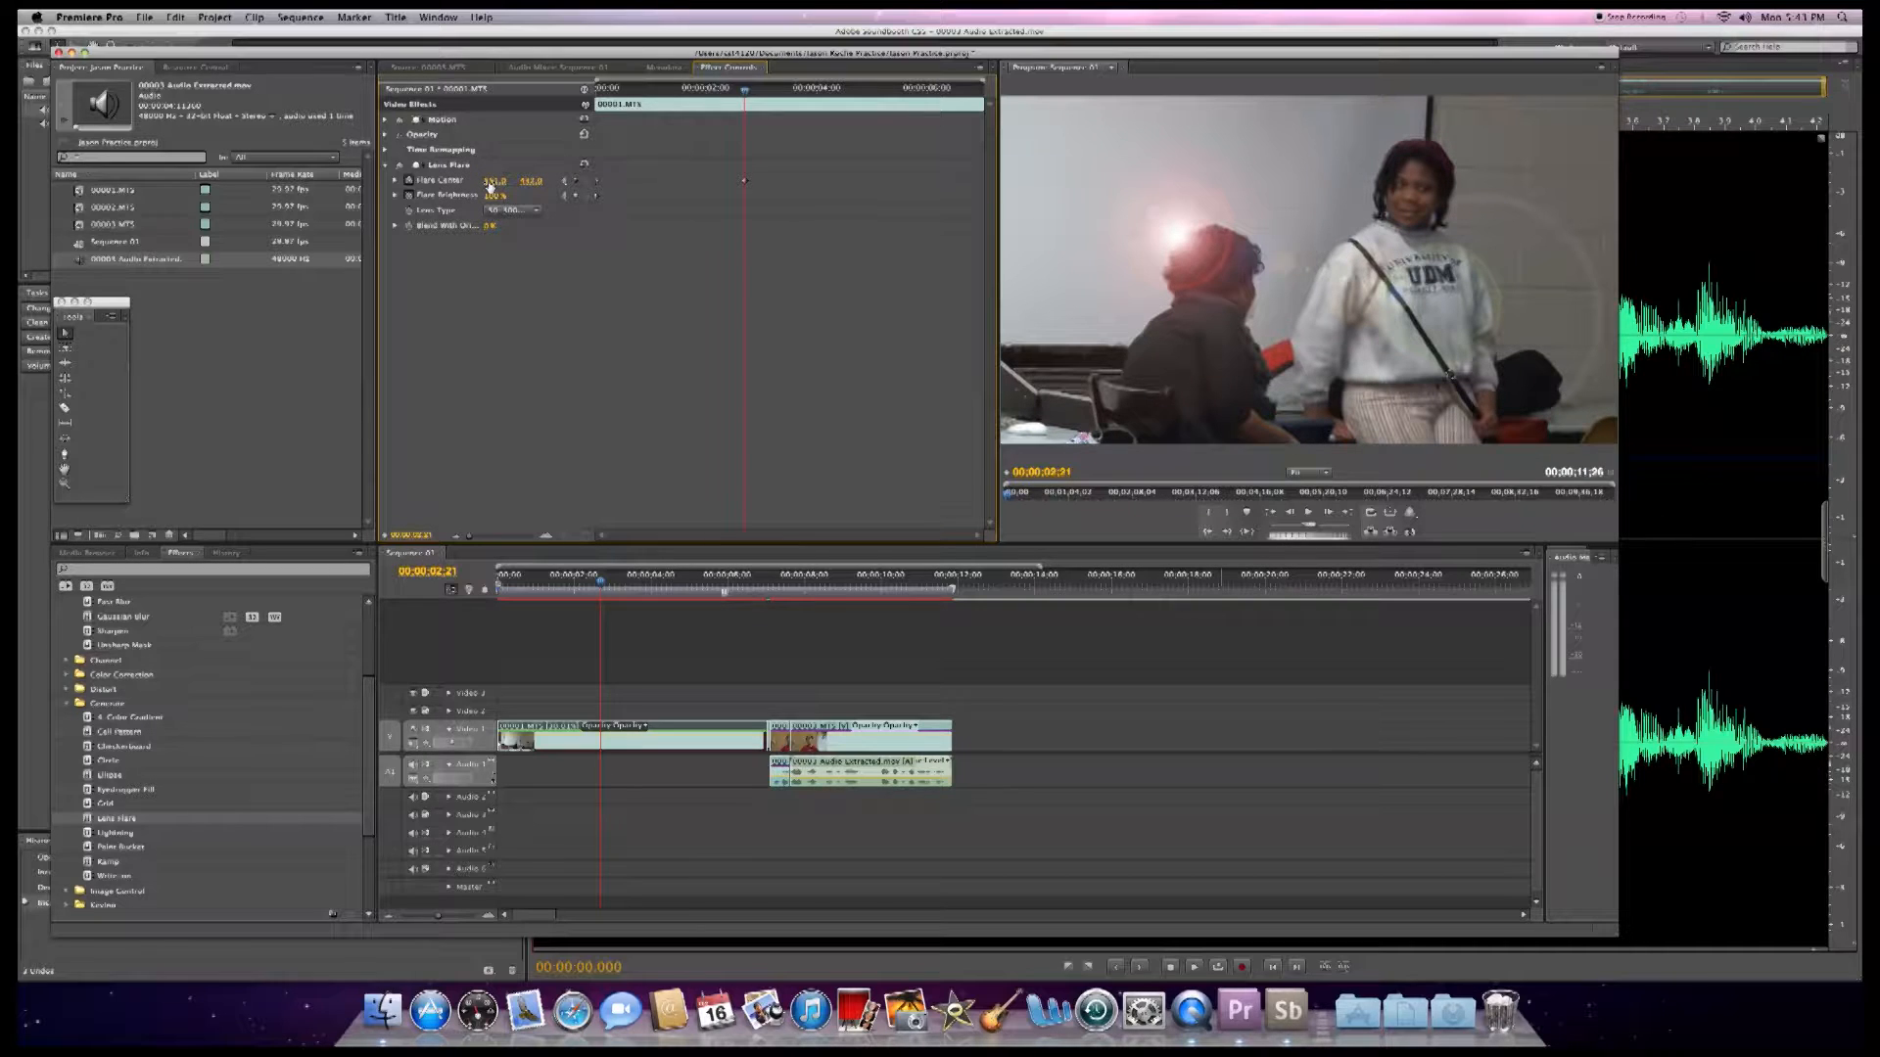
left_click_drag(832, 183, 1136, 182)
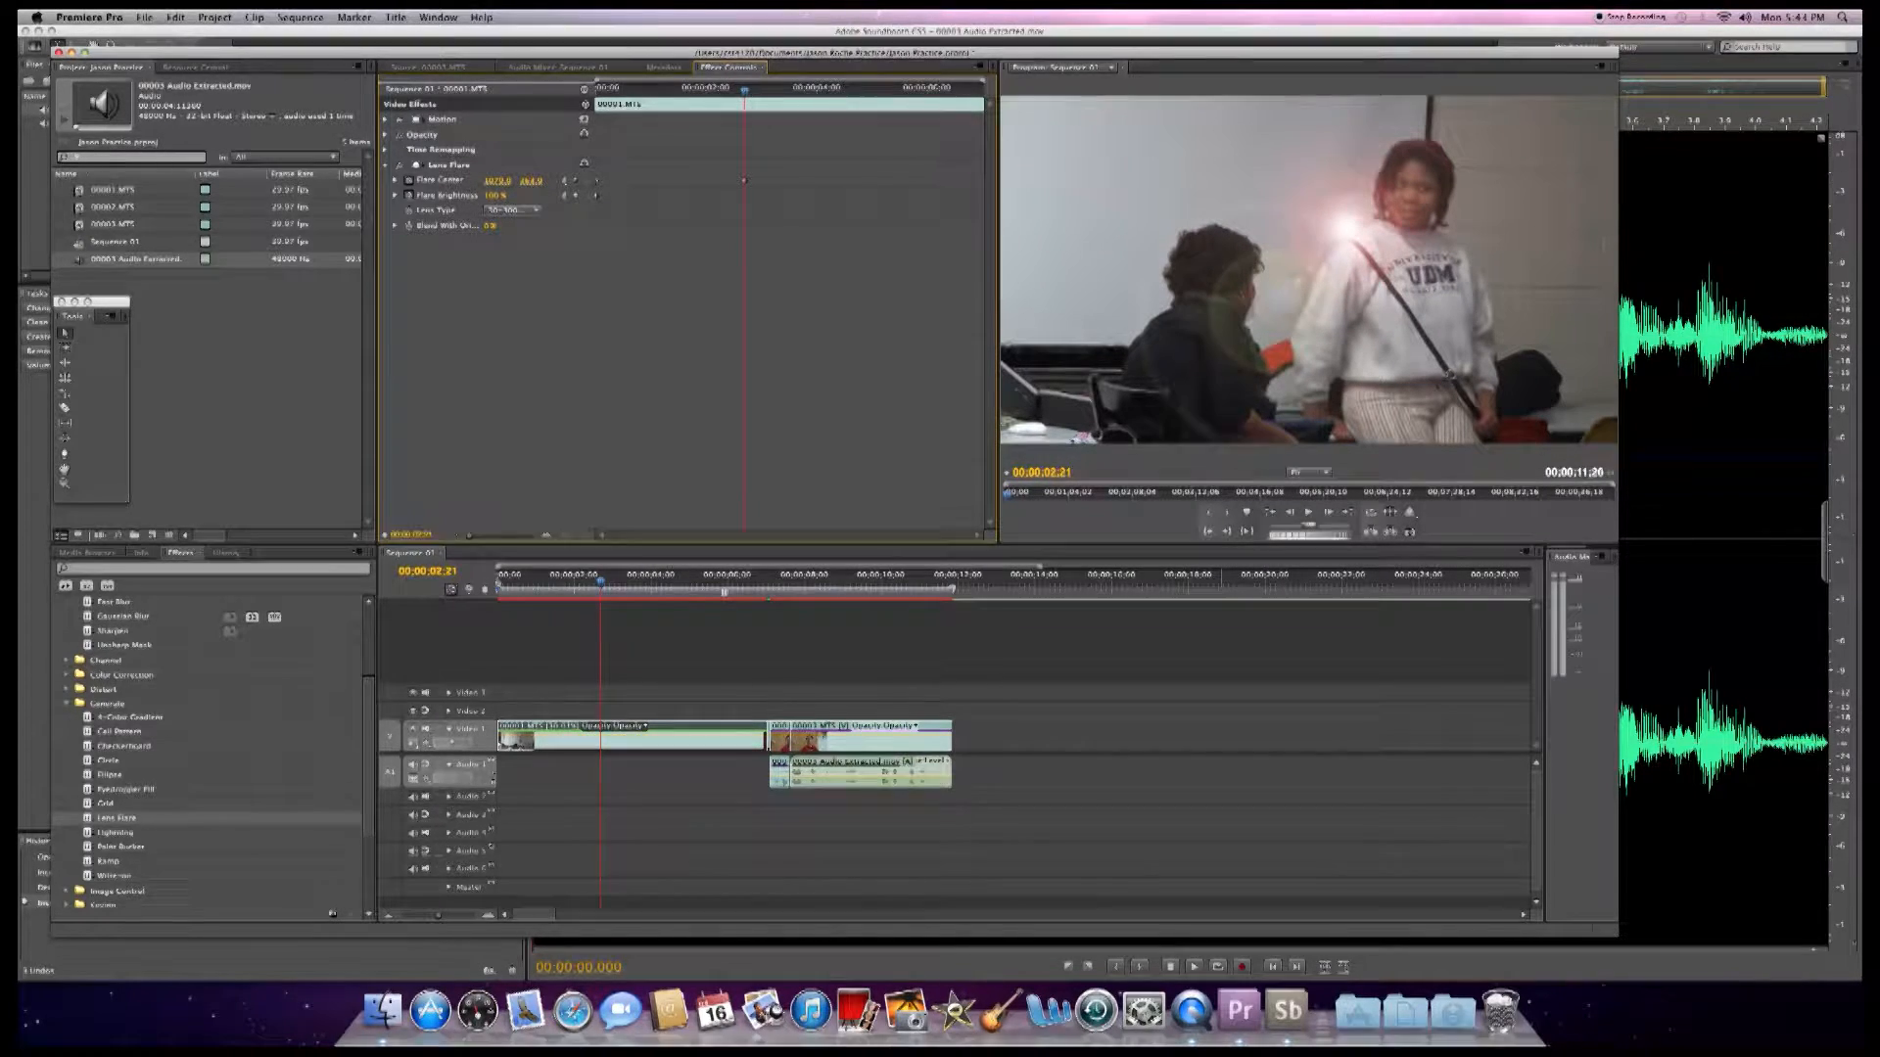
left_click_drag(531, 181, 749, 182)
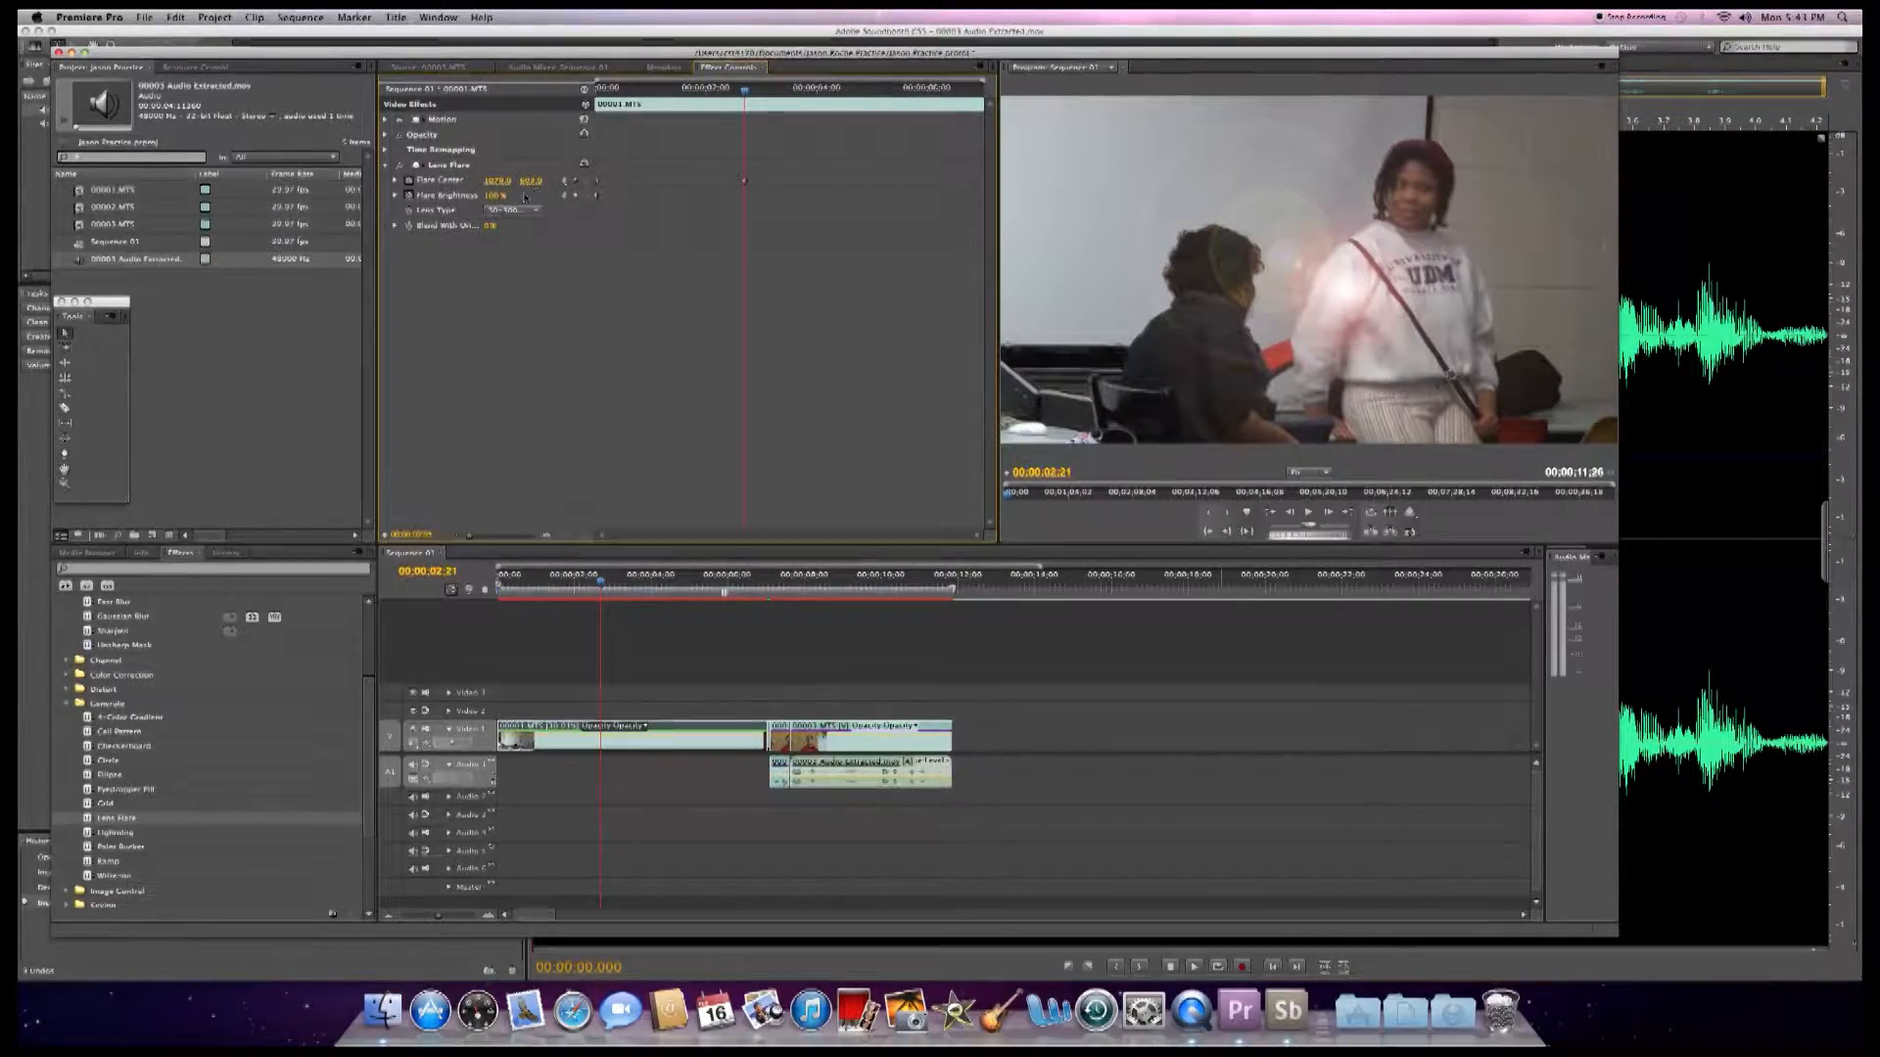
- At 00;00;06;28, keyframe Flare Center and lower Flare Brightness to about 11%, and play the animated flare from the beginning
left_click_drag(746, 90, 978, 157)
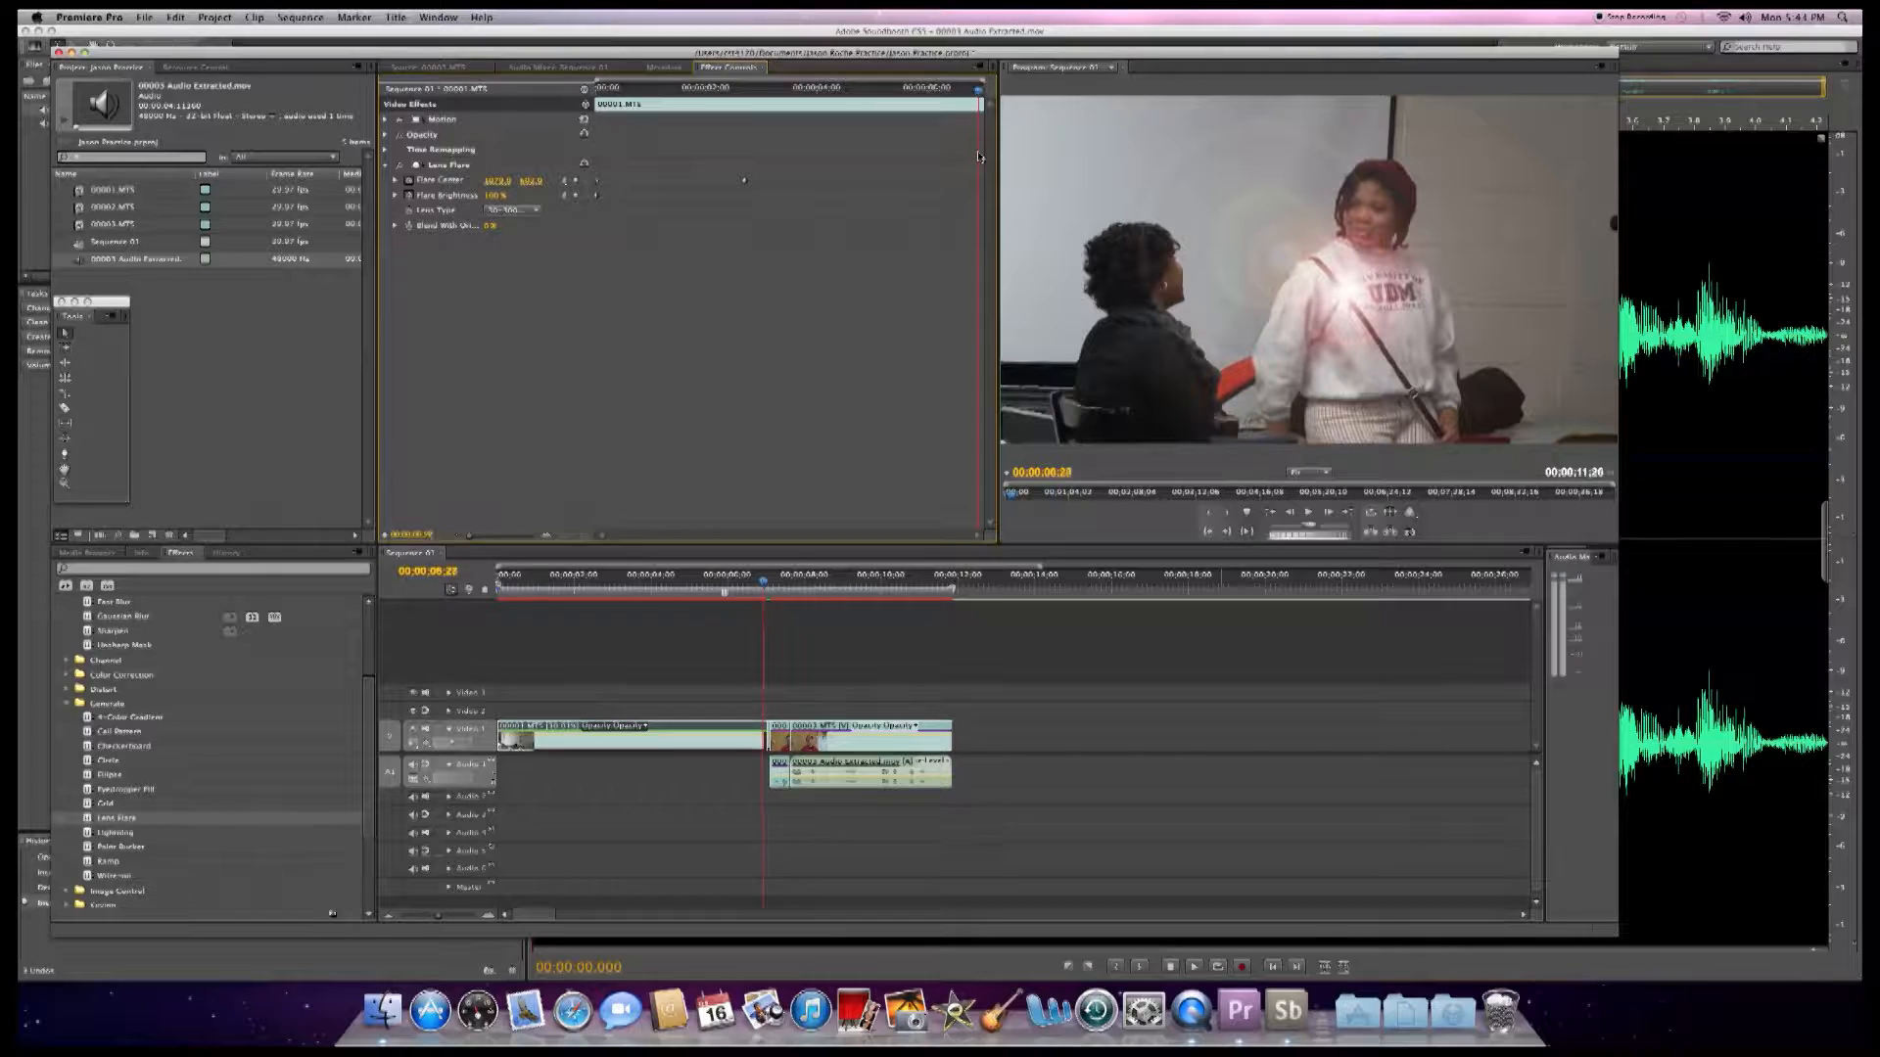
left_click(577, 183)
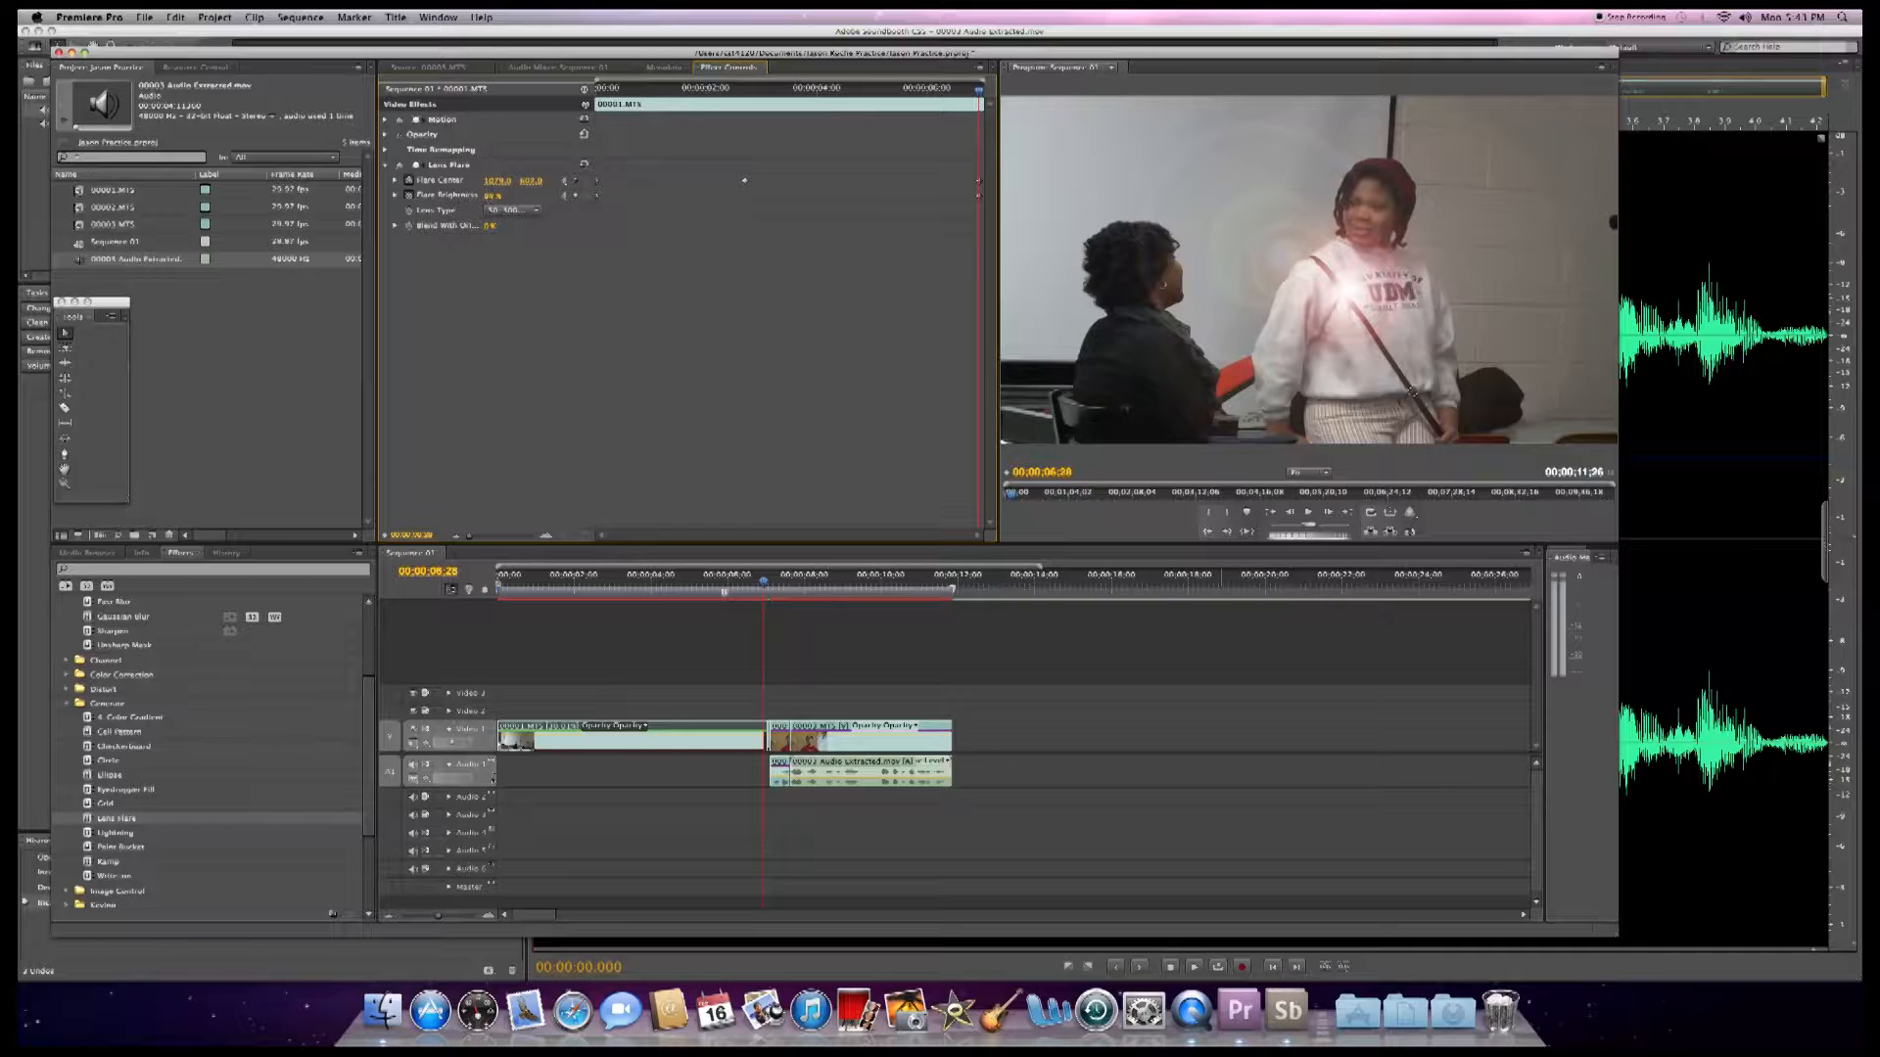
left_click_drag(492, 196, 481, 196)
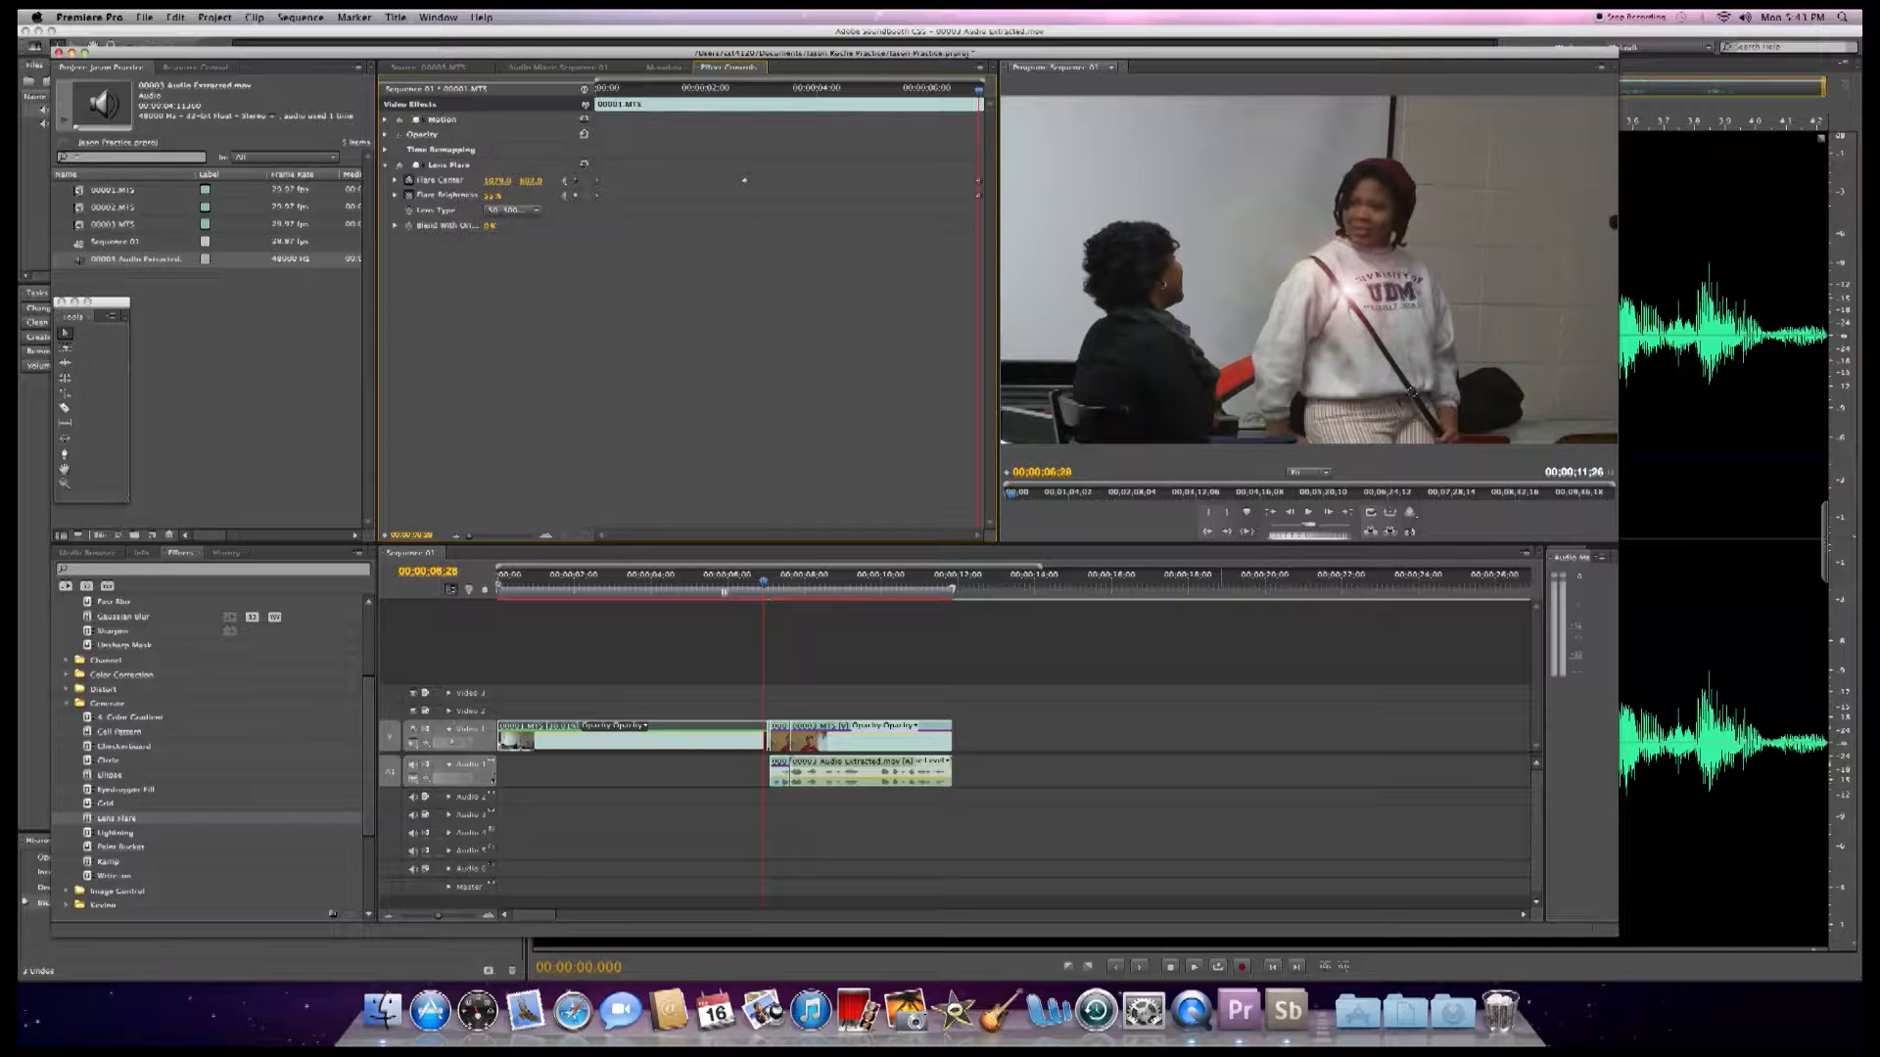
left_click_drag(481, 196, 479, 196)
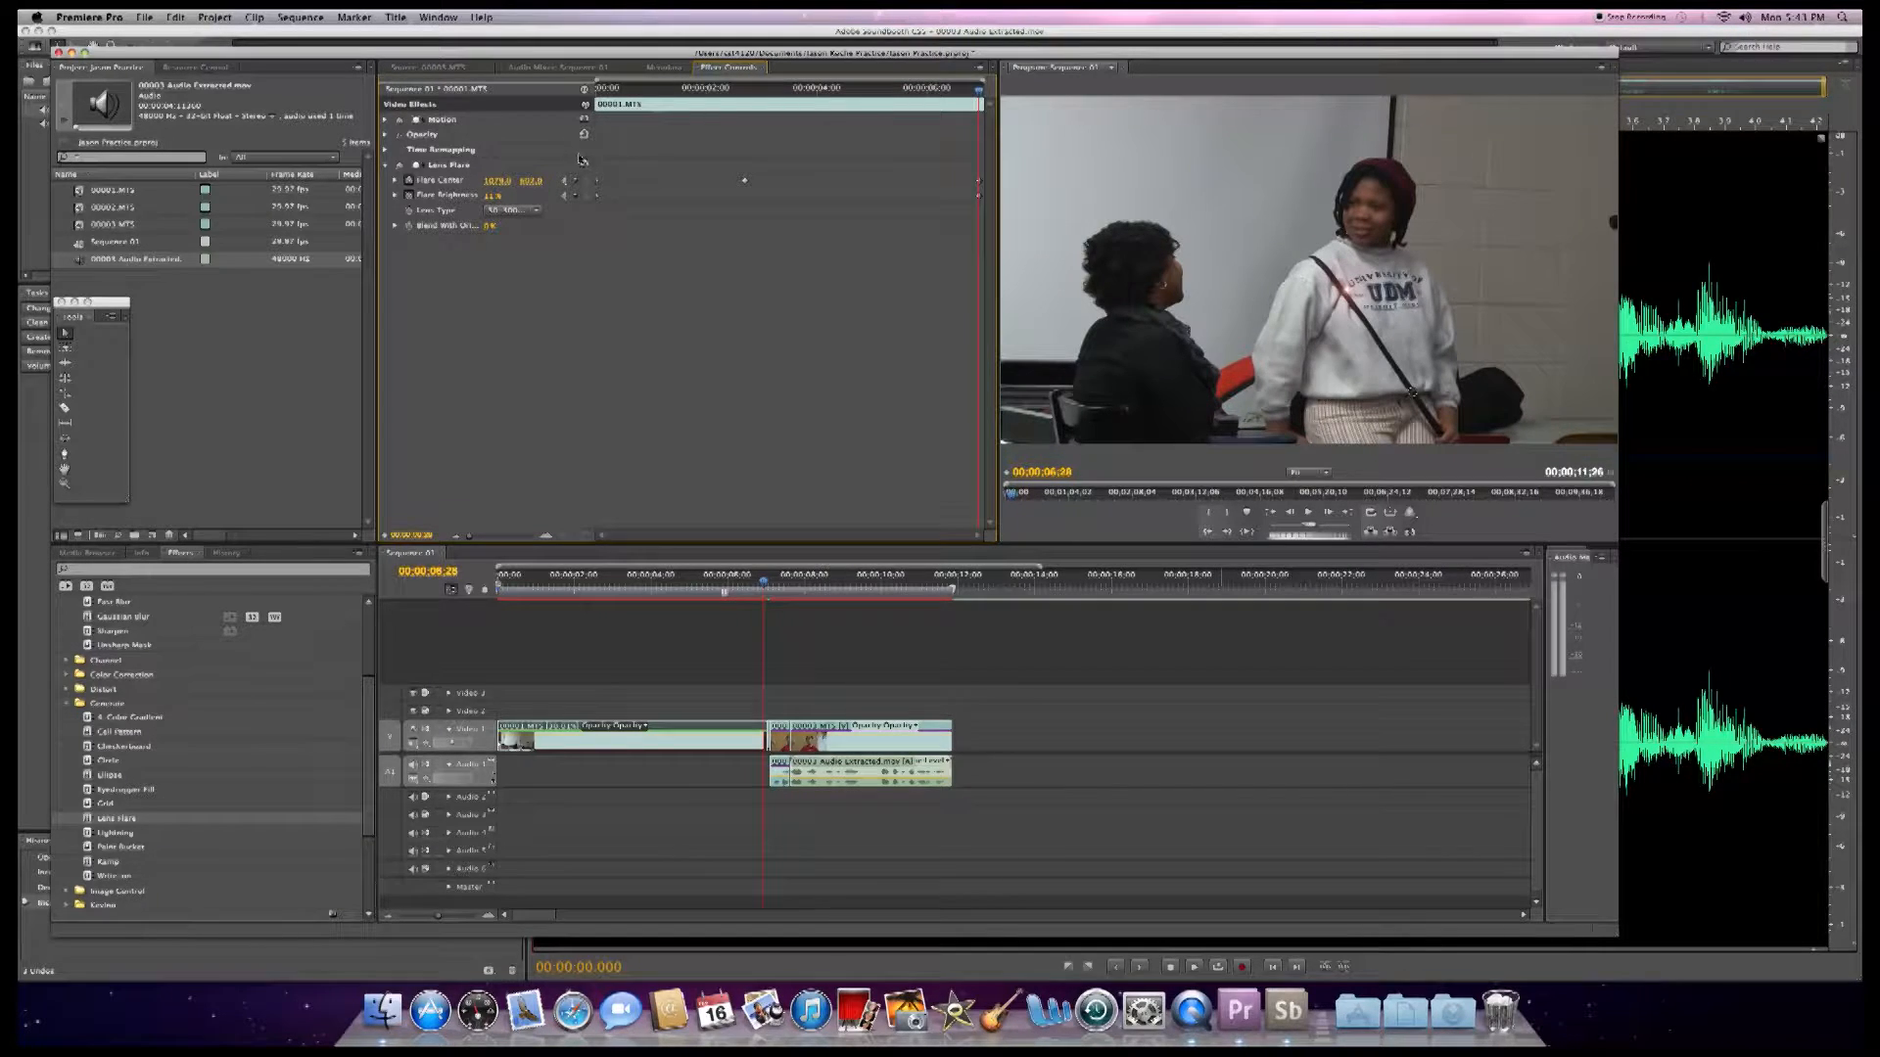
left_click_drag(979, 90, 568, 97)
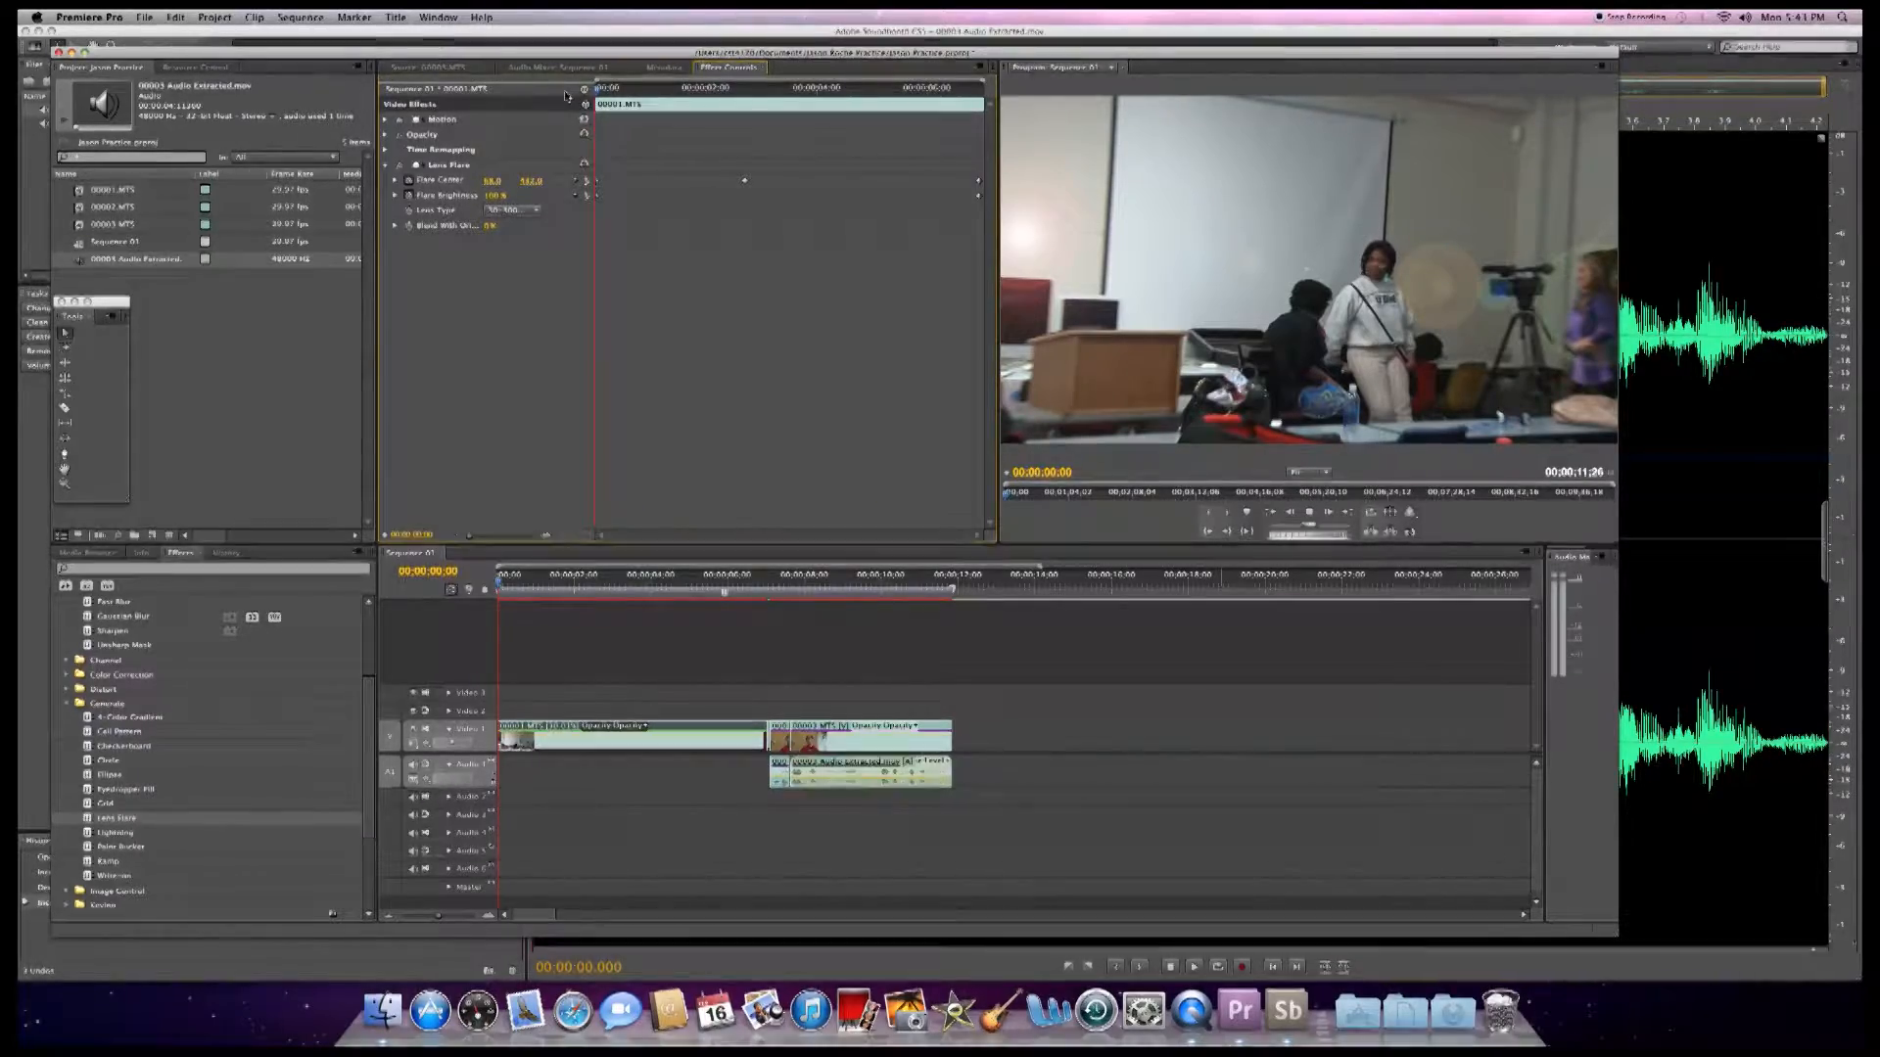
key("space")
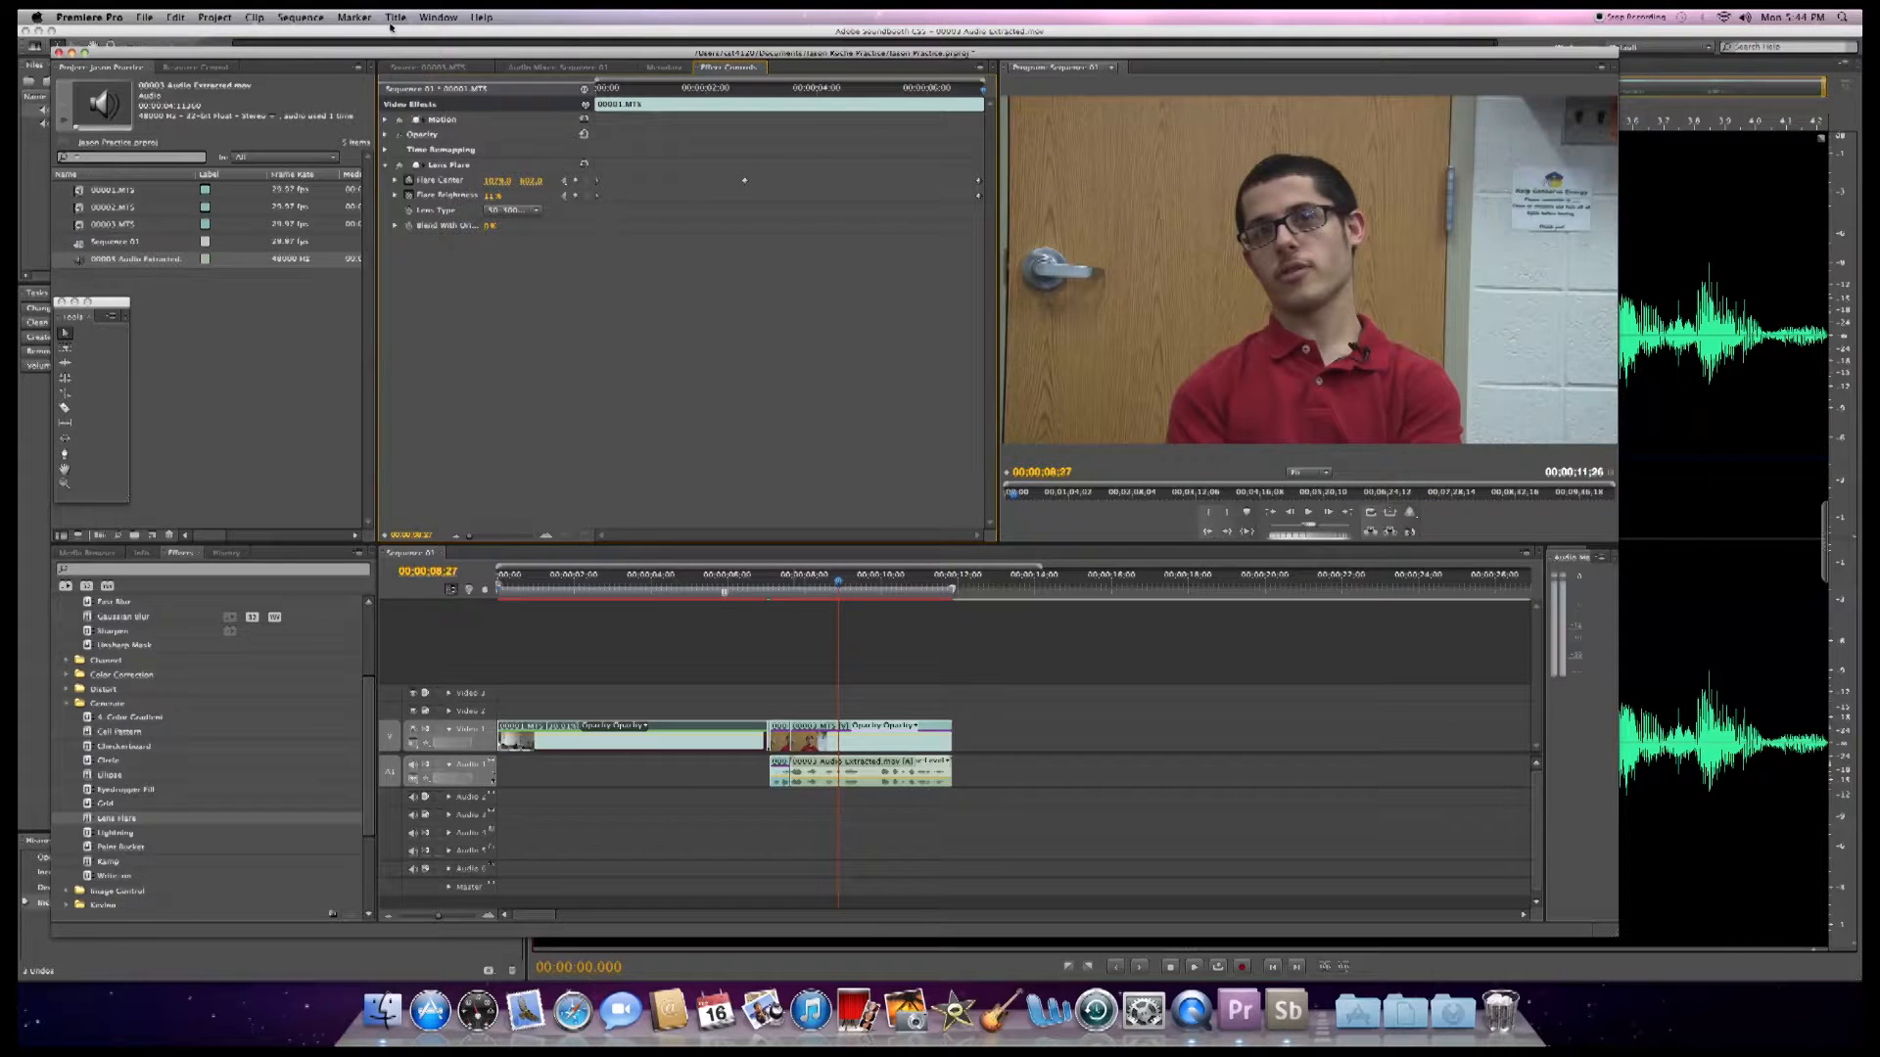
- Create a new default still title named Title 01 with the default video settings
left_click(395, 18)
mouse_move(403, 36)
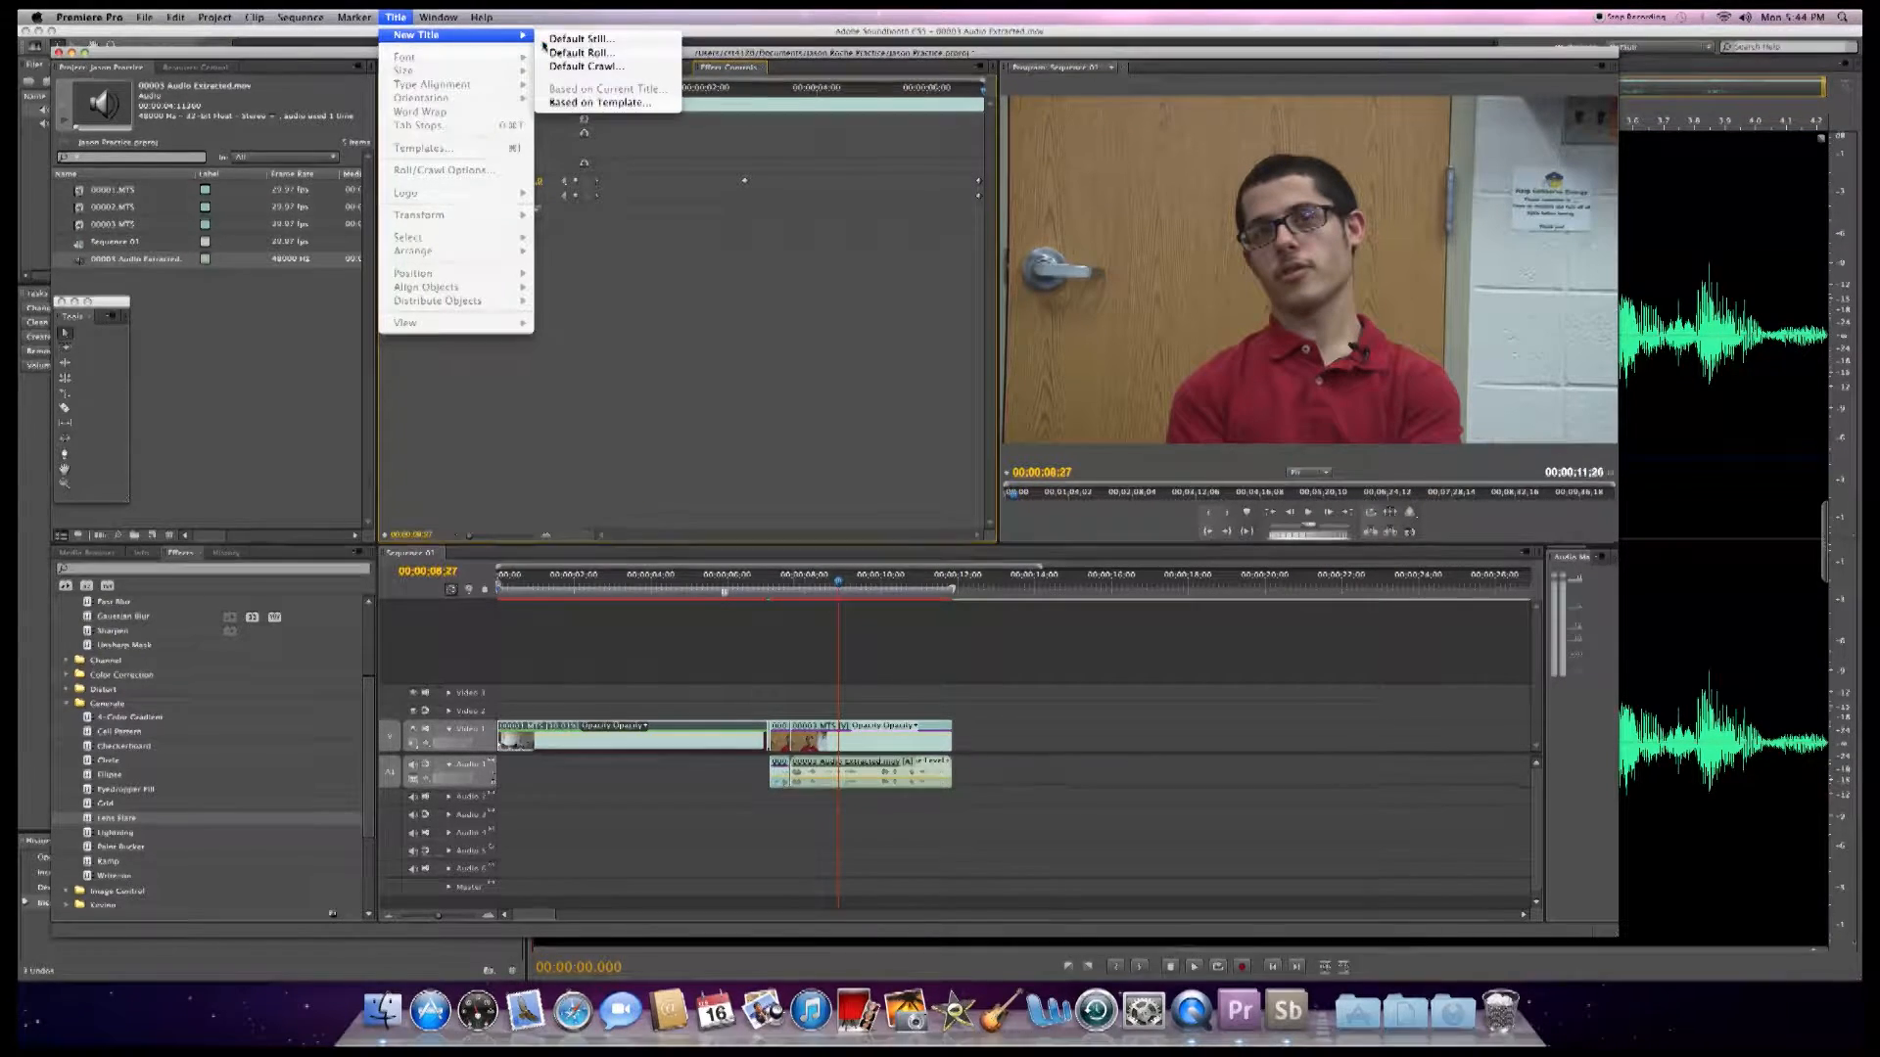
left_click(572, 41)
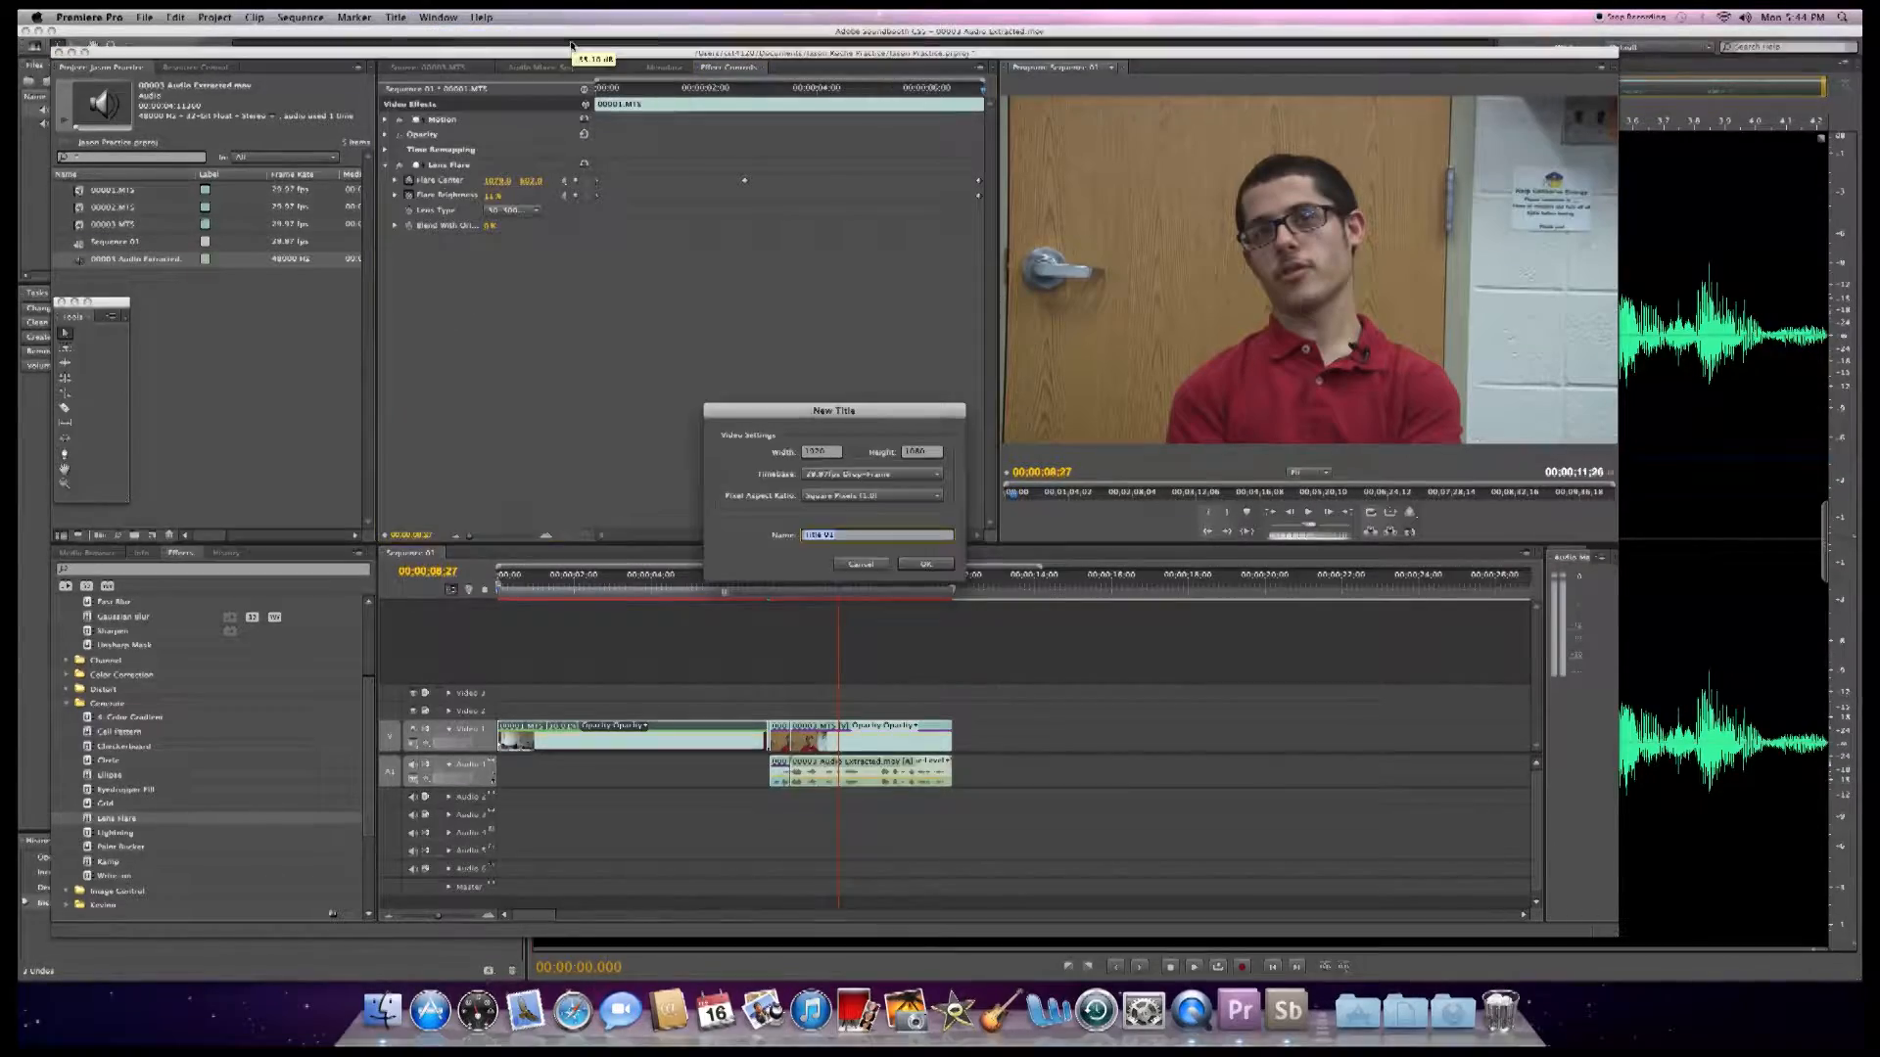
left_click(922, 565)
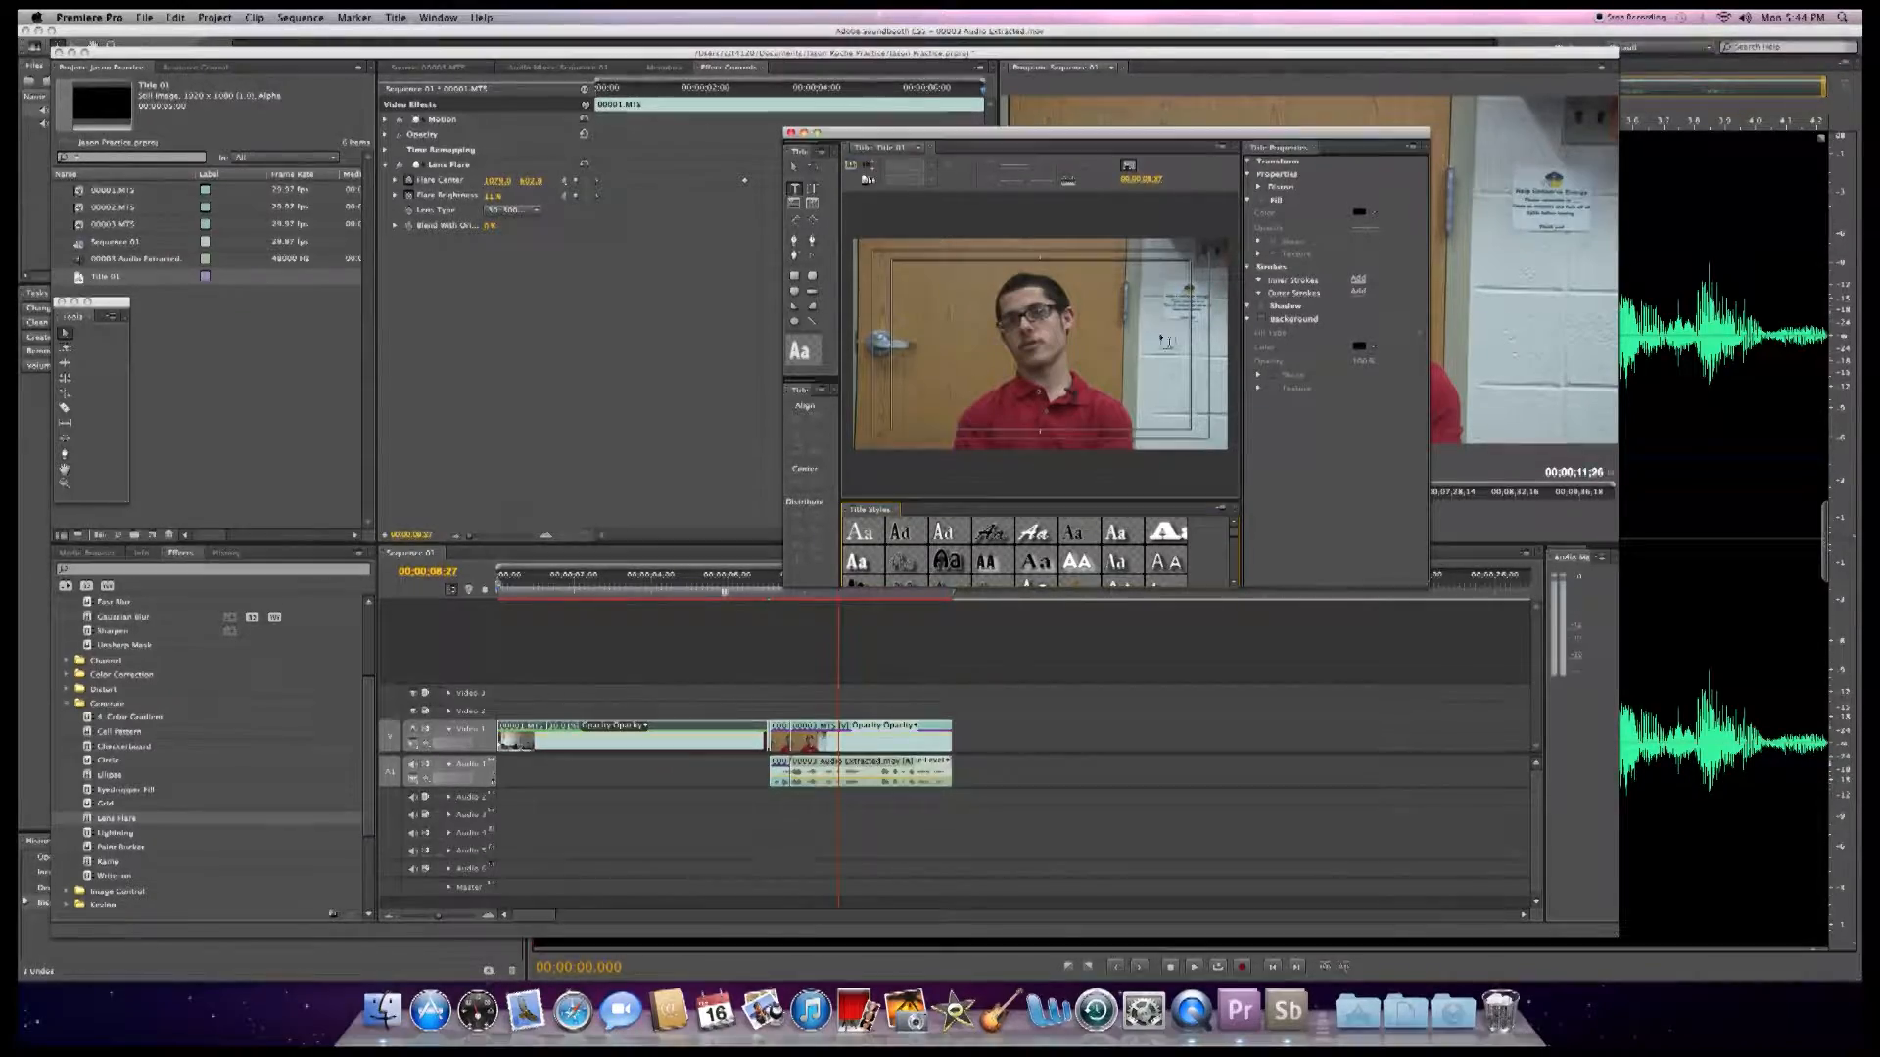
- Move the playhead to 00;00;08;21 as the title's background frame and reposition the title window clear of the timeline
left_click(680, 588)
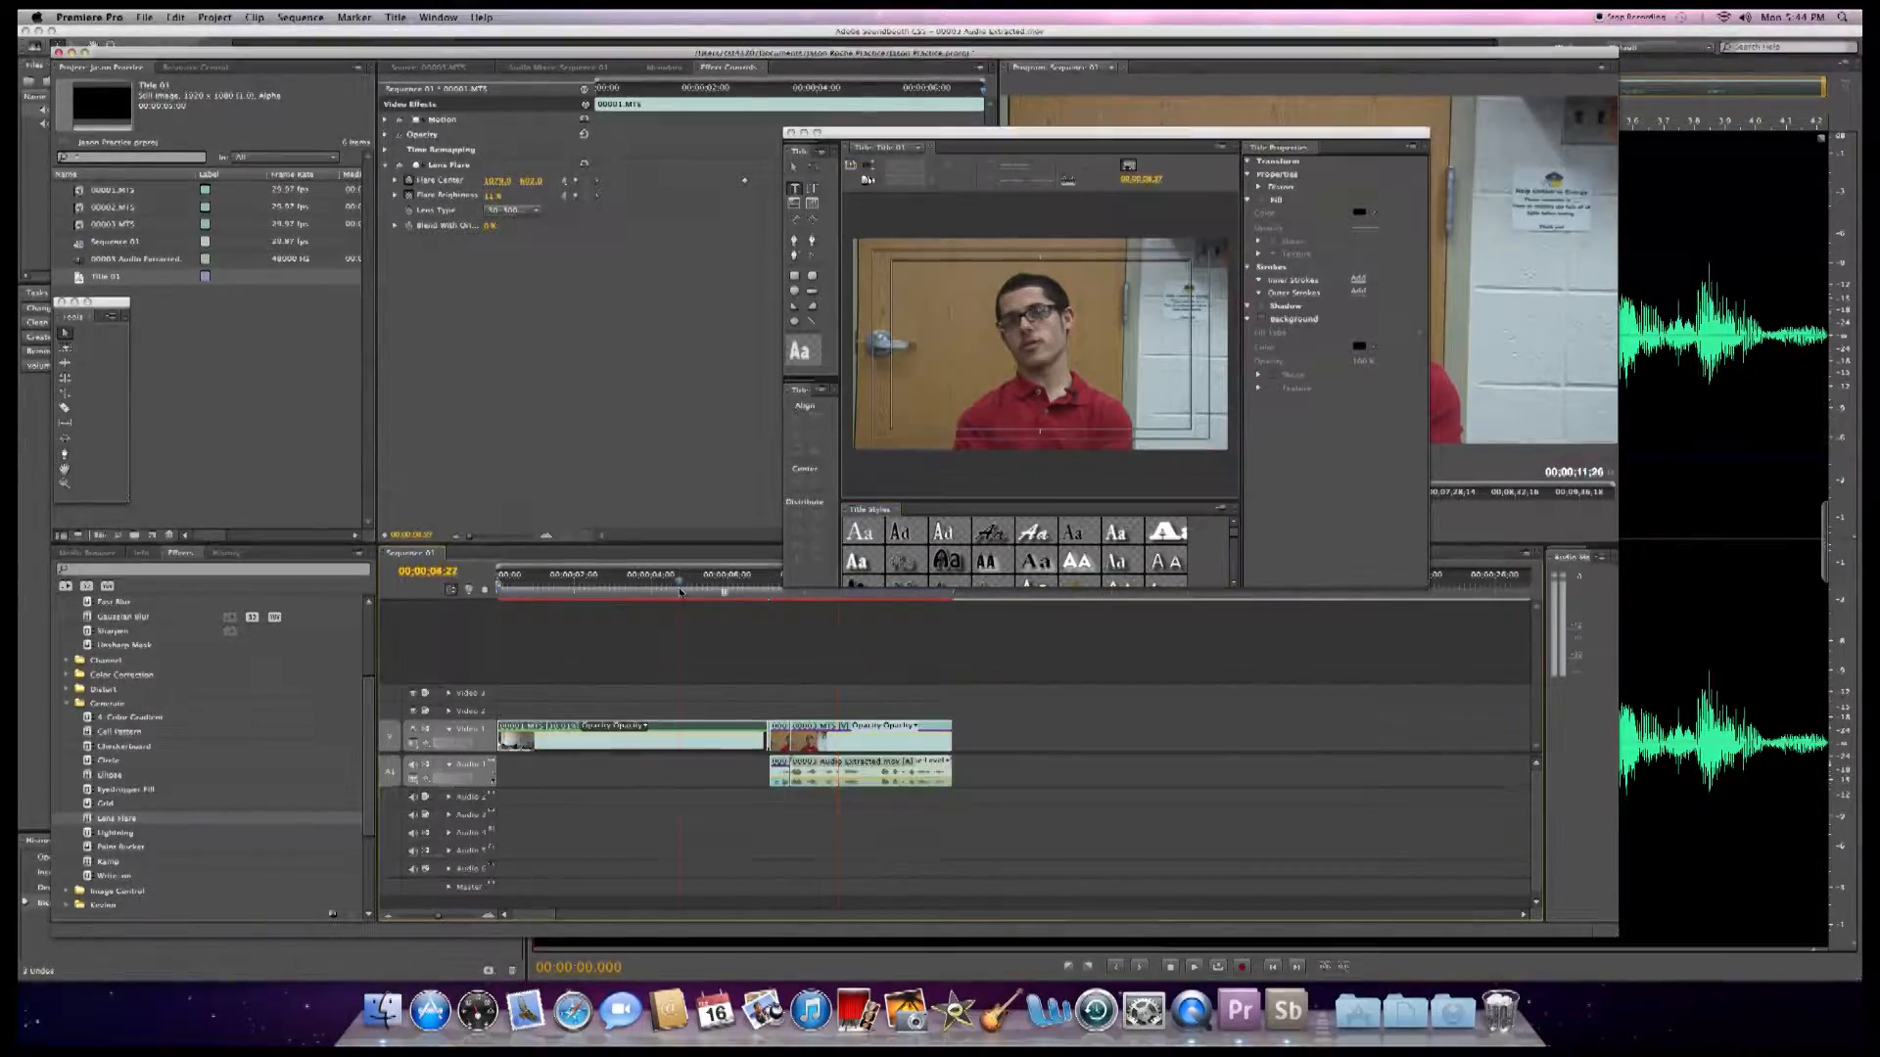
left_click(558, 584)
left_click_drag(558, 585, 832, 607)
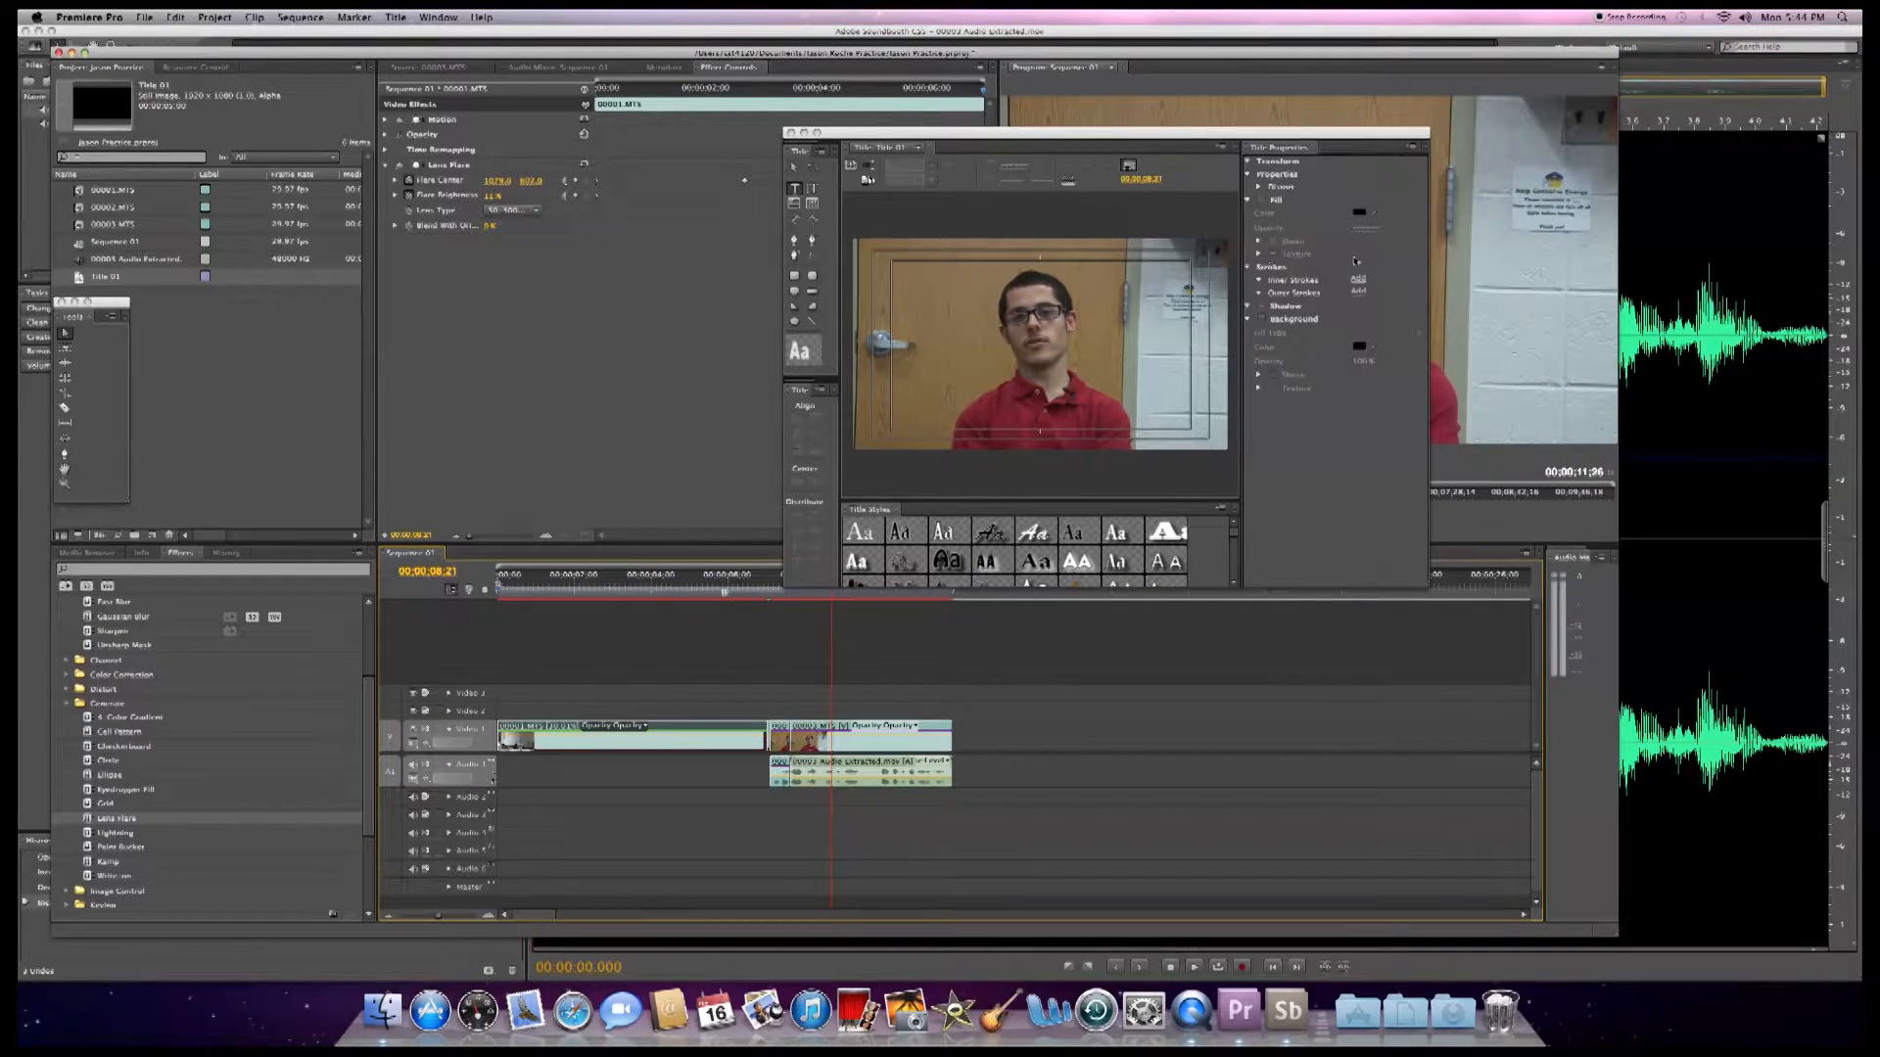
left_click(1350, 478)
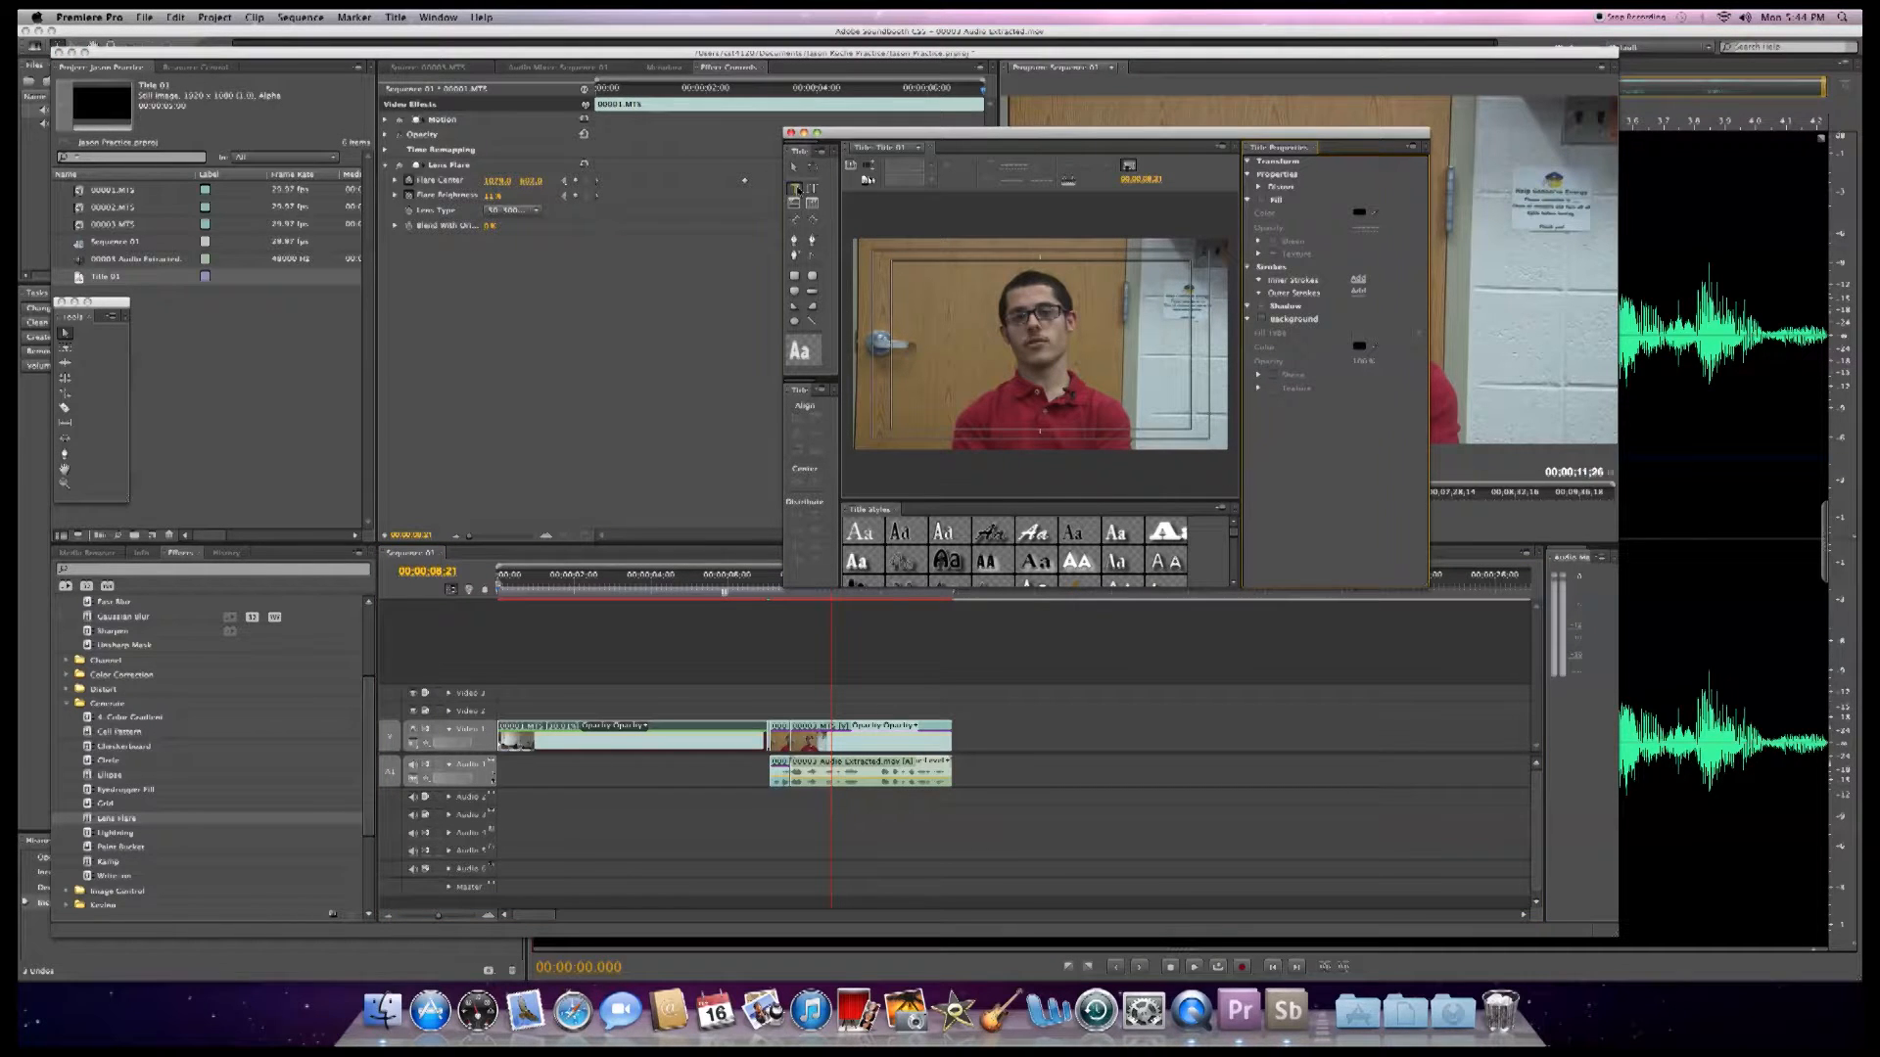
left_click_drag(1066, 134, 848, 49)
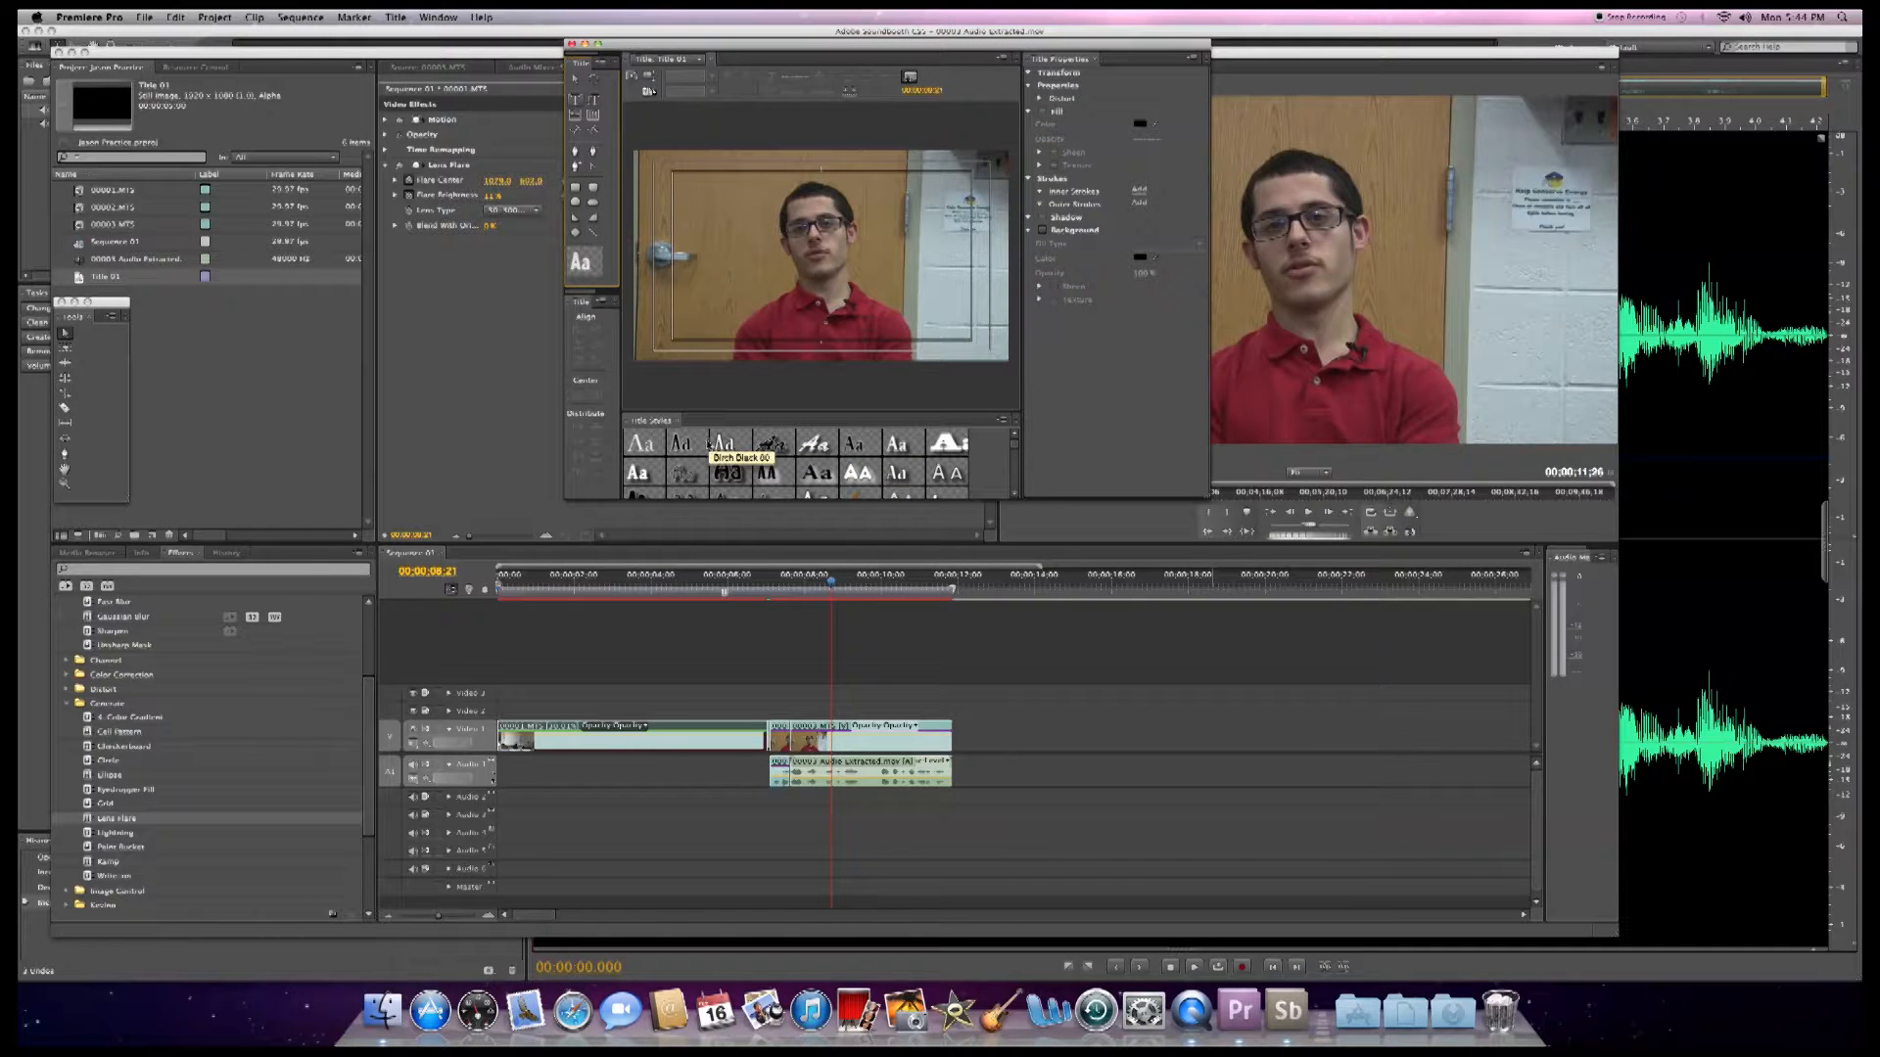
- Look through the title style presets and choose the gold Lithos Gold Strokes 52 style for the title
scroll(744, 445, "down", 2)
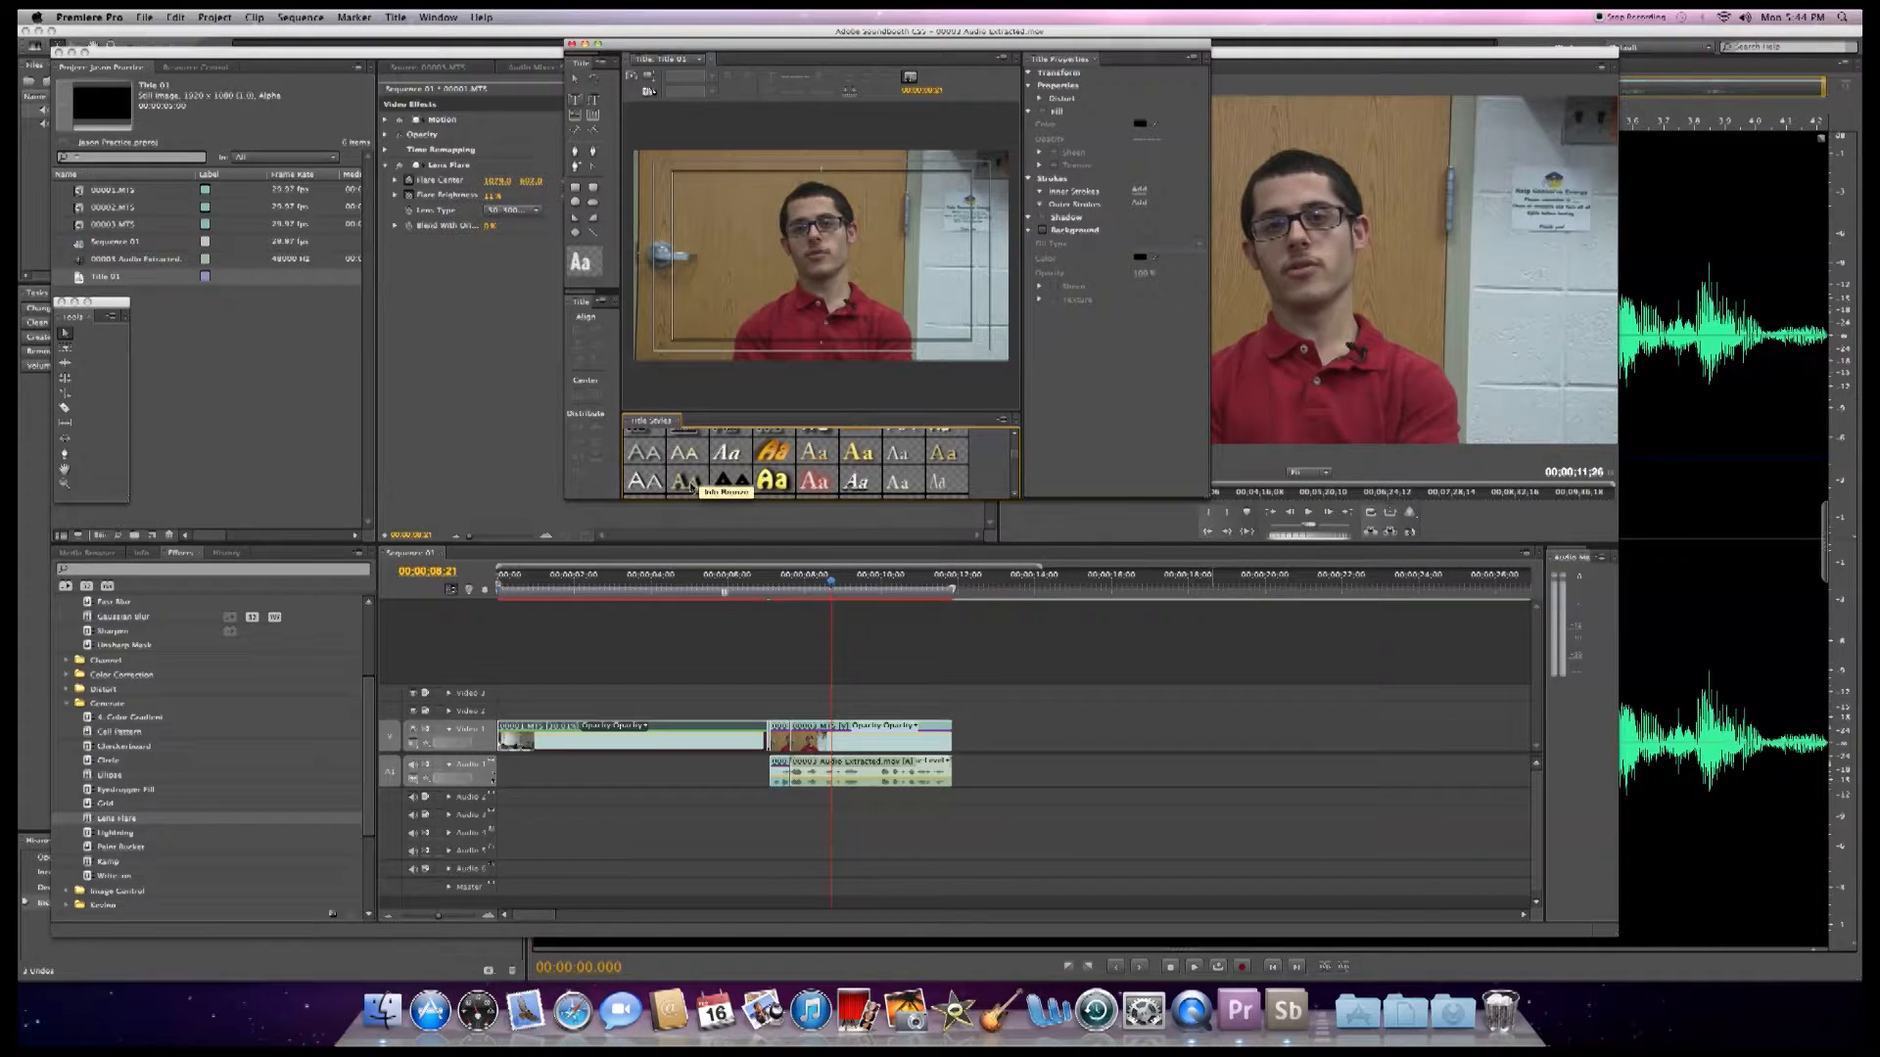
scroll(850, 470, "down", 4)
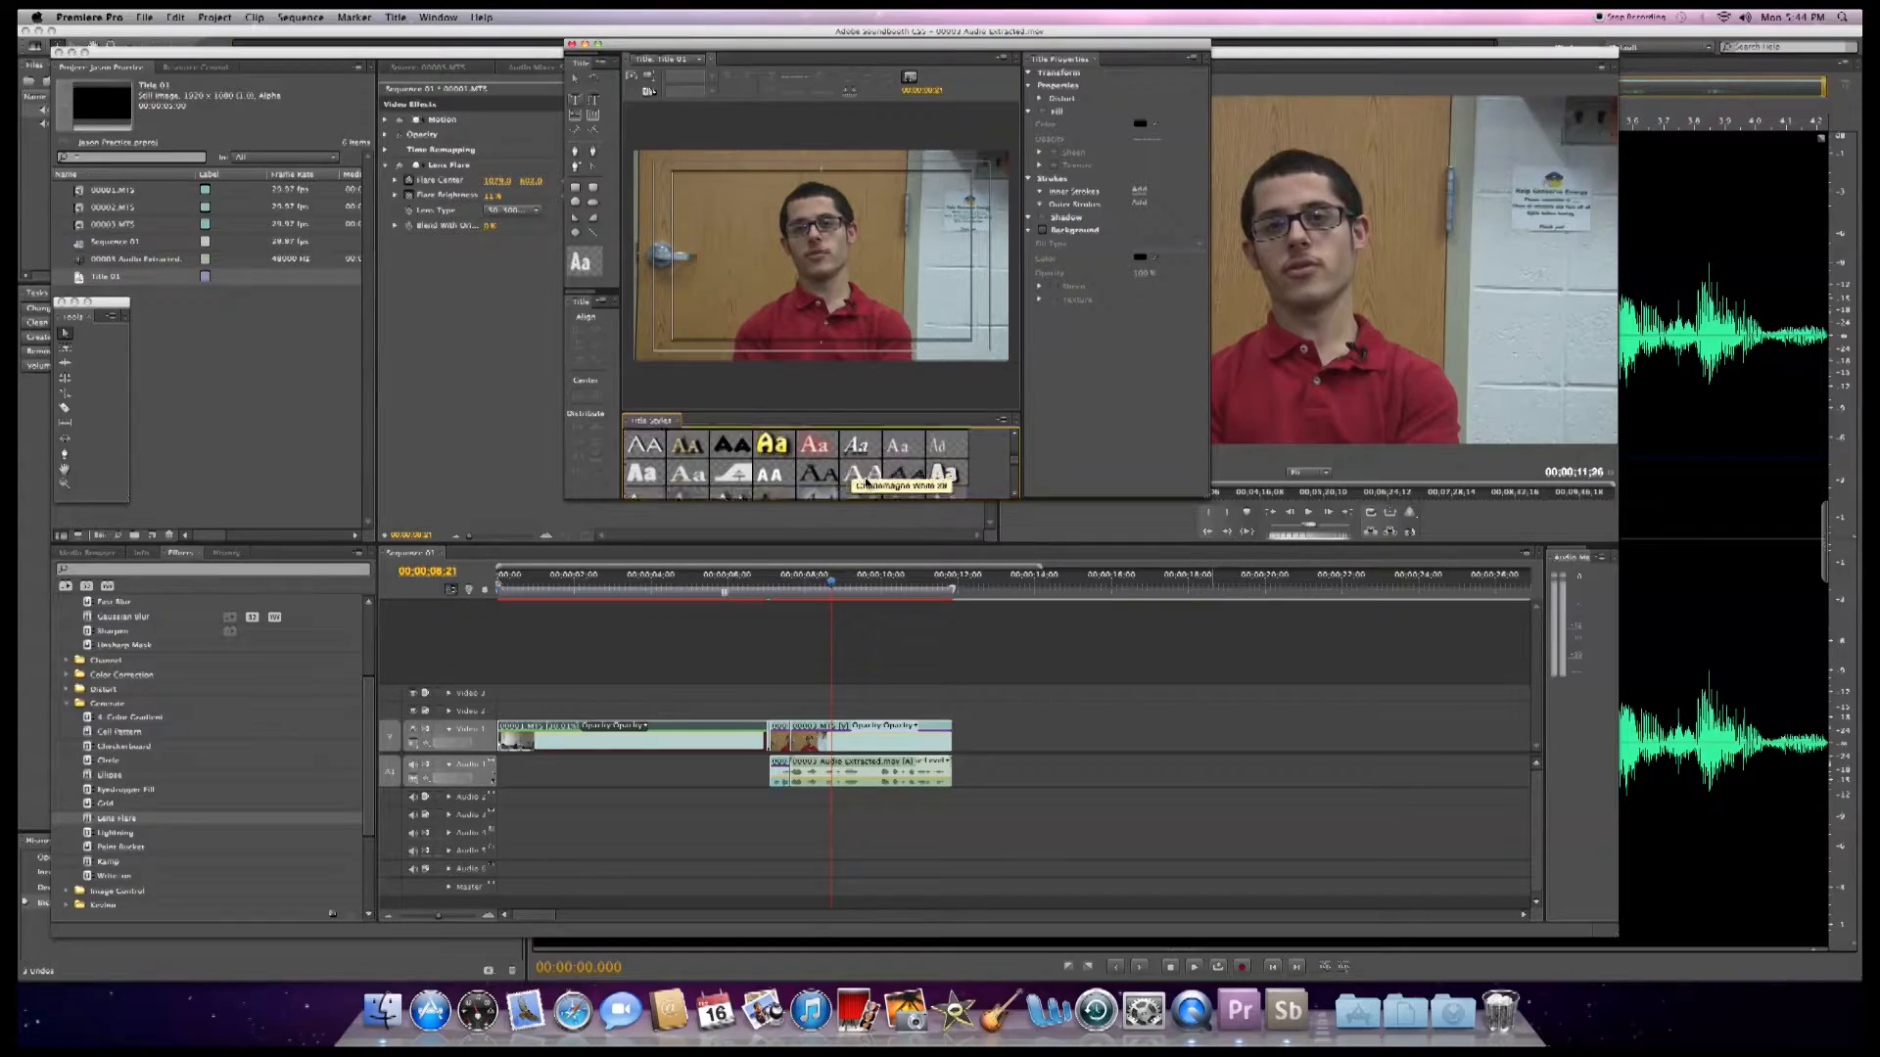
scroll(849, 480, "down", 2)
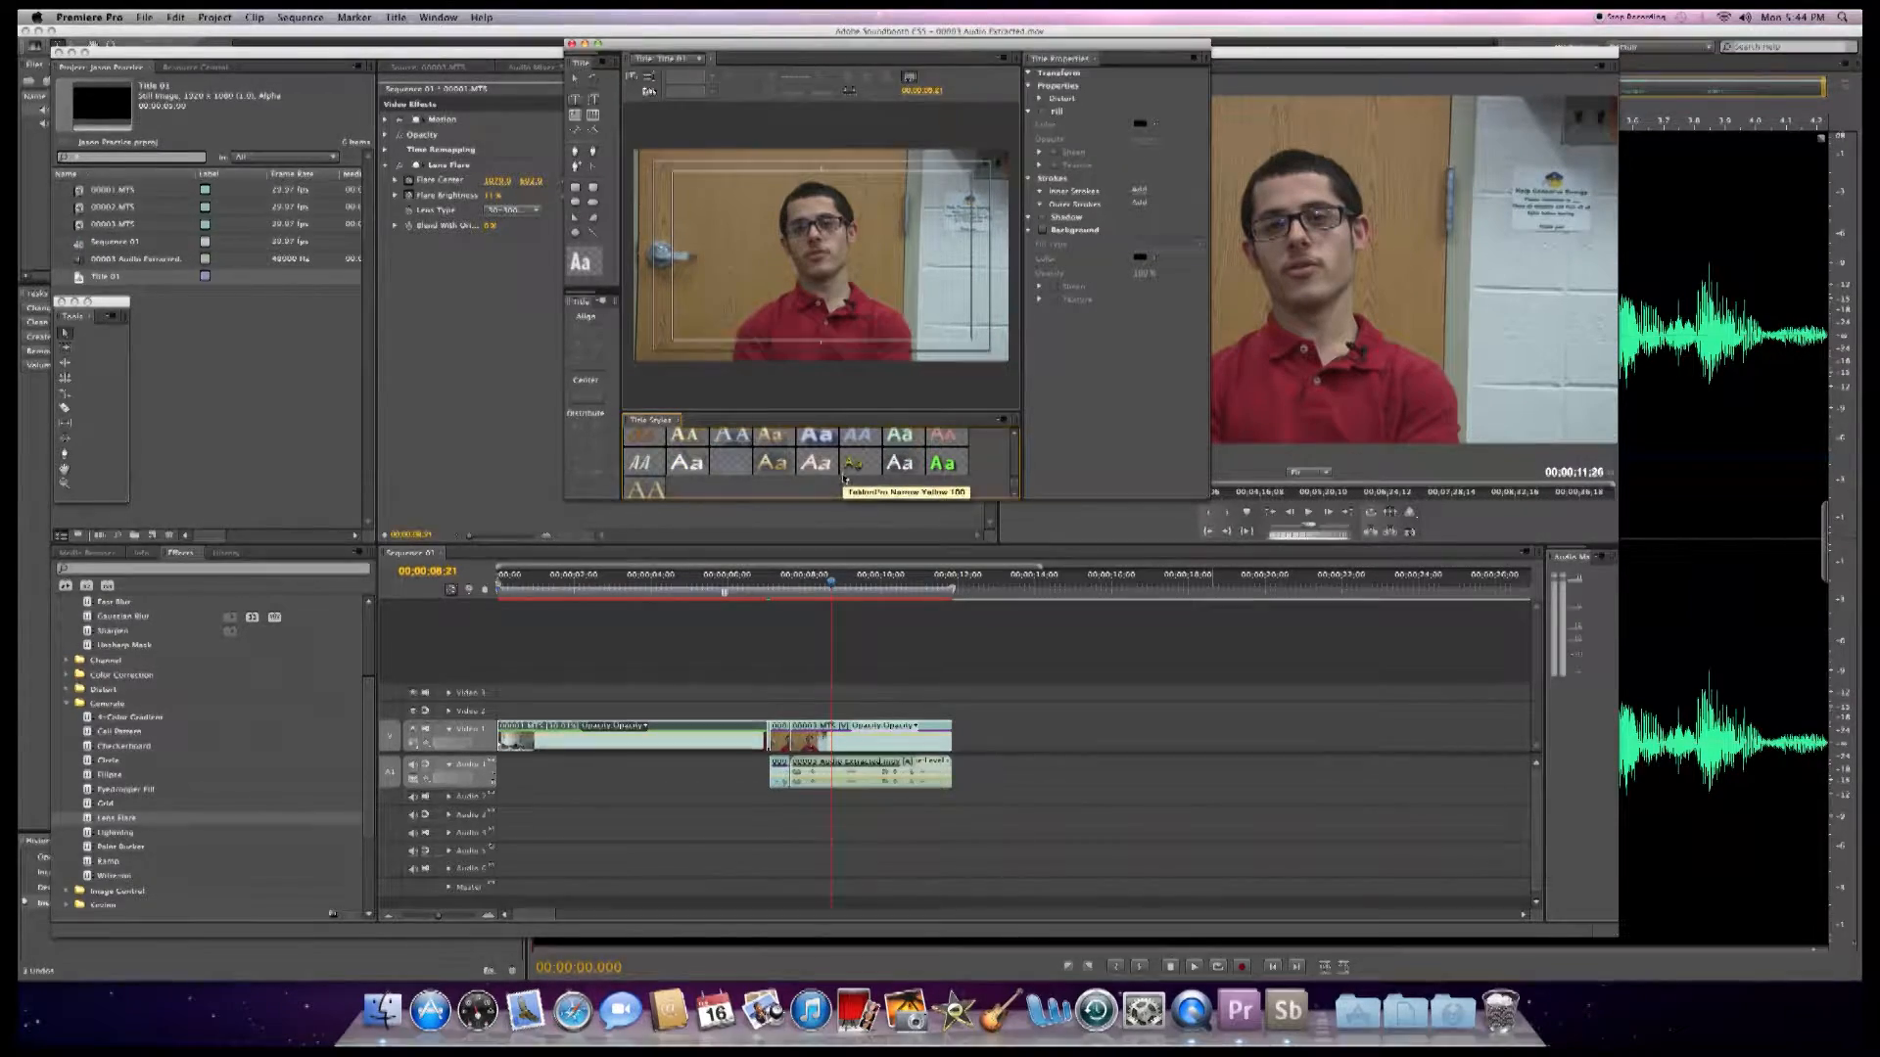
scroll(773, 480, "up", 5)
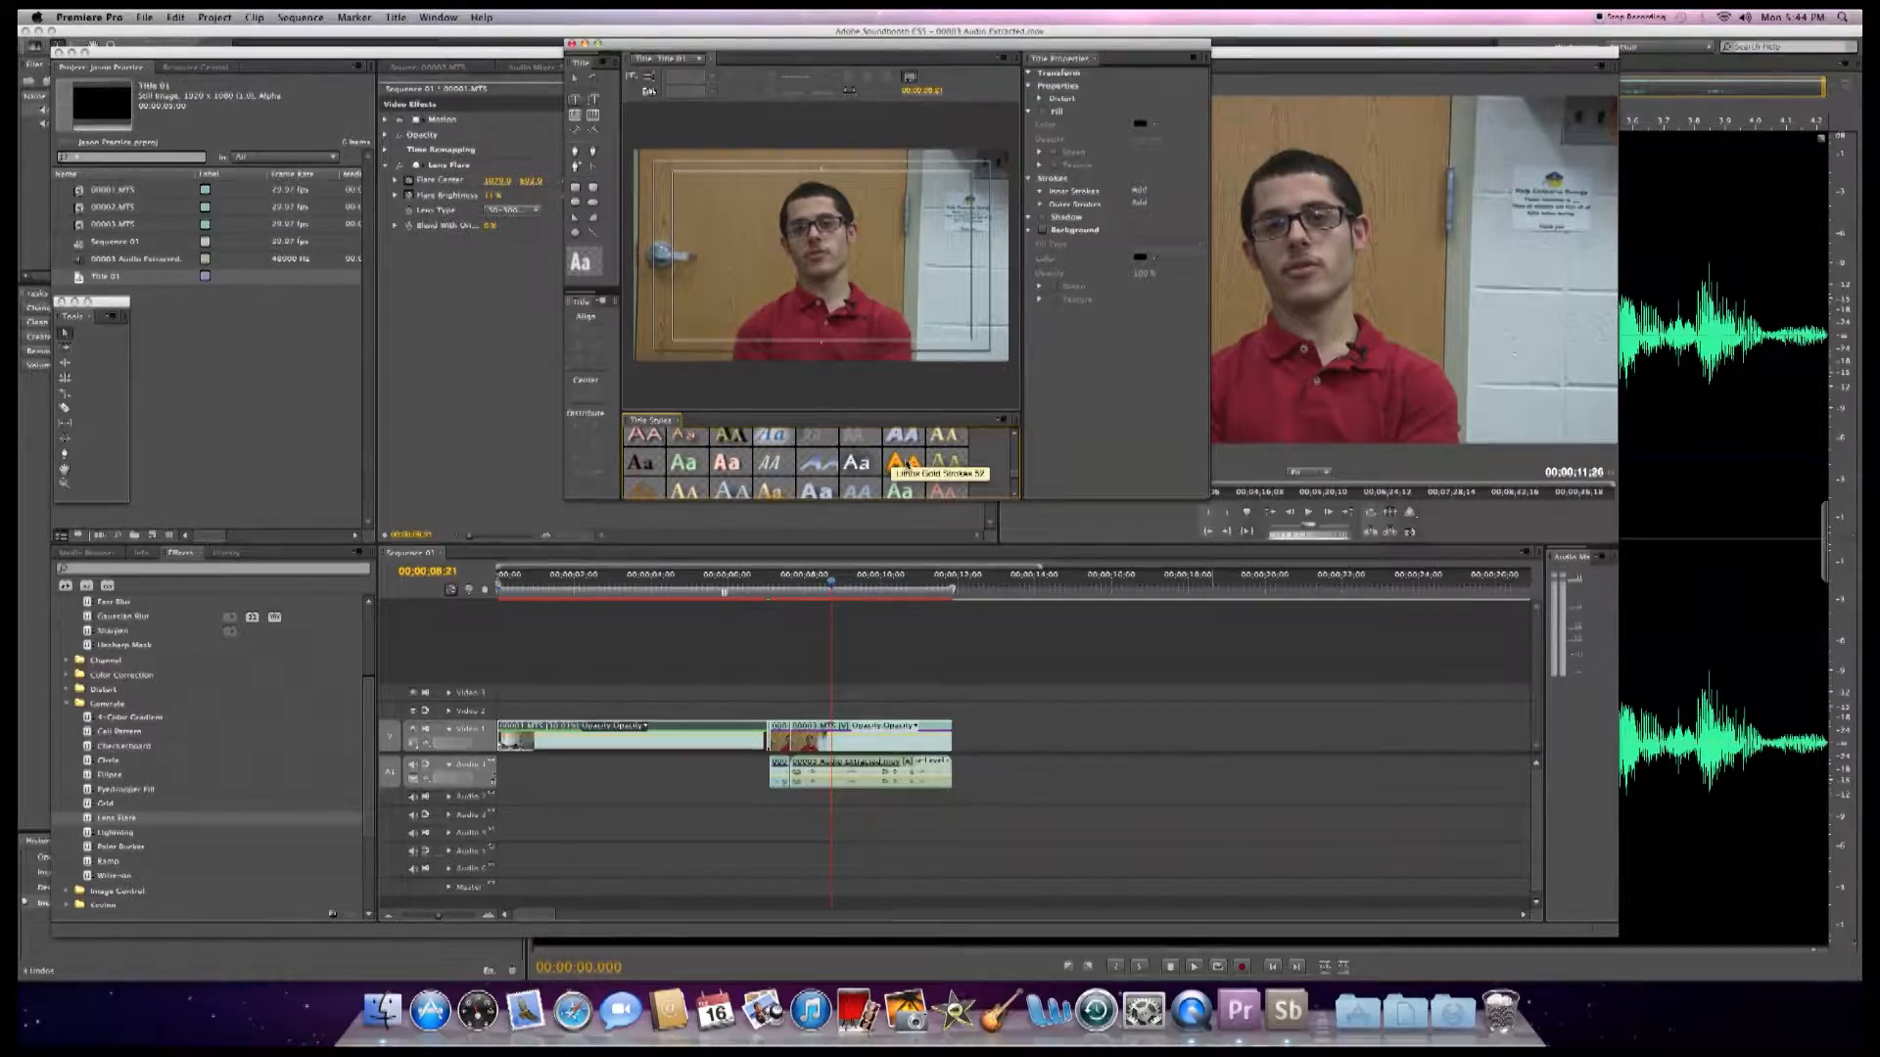
left_click(909, 466)
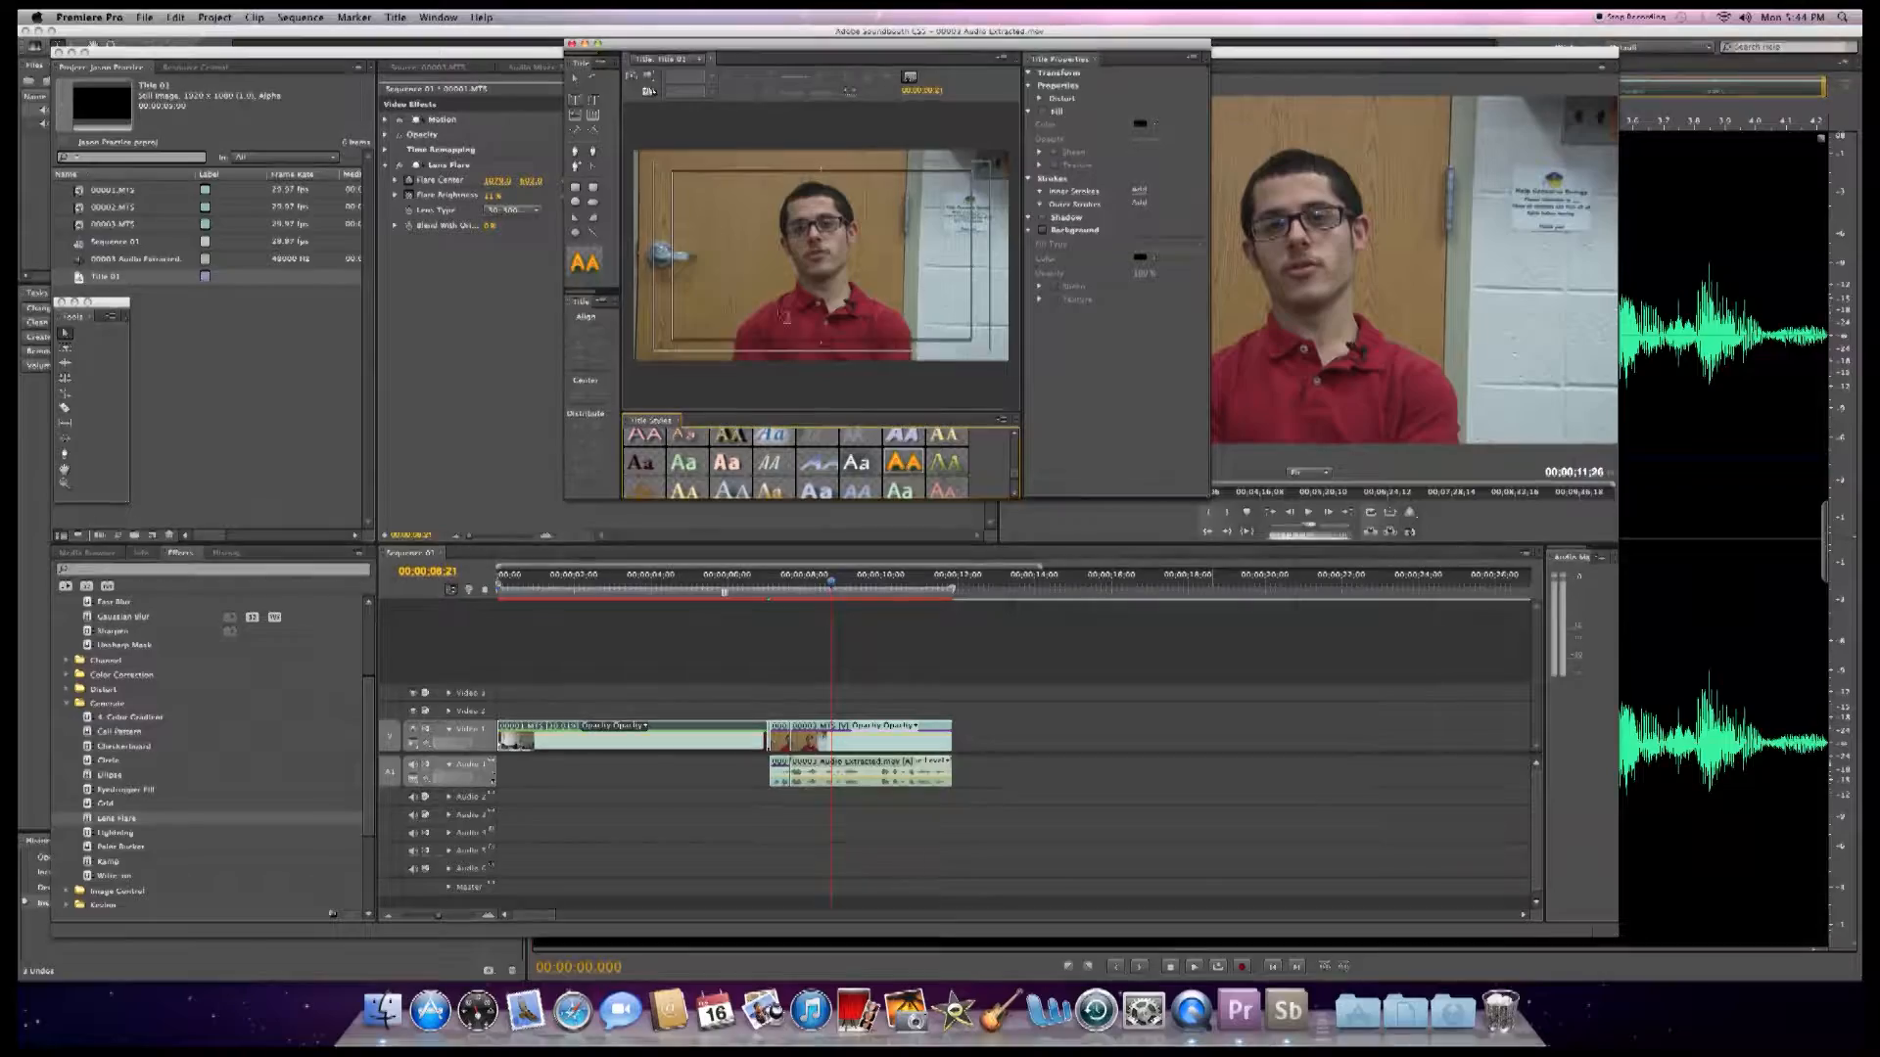
- Enter the professor's title and name as text over the lower door area and enlarge the font to about 80
left_click(698, 302)
type("Hi")
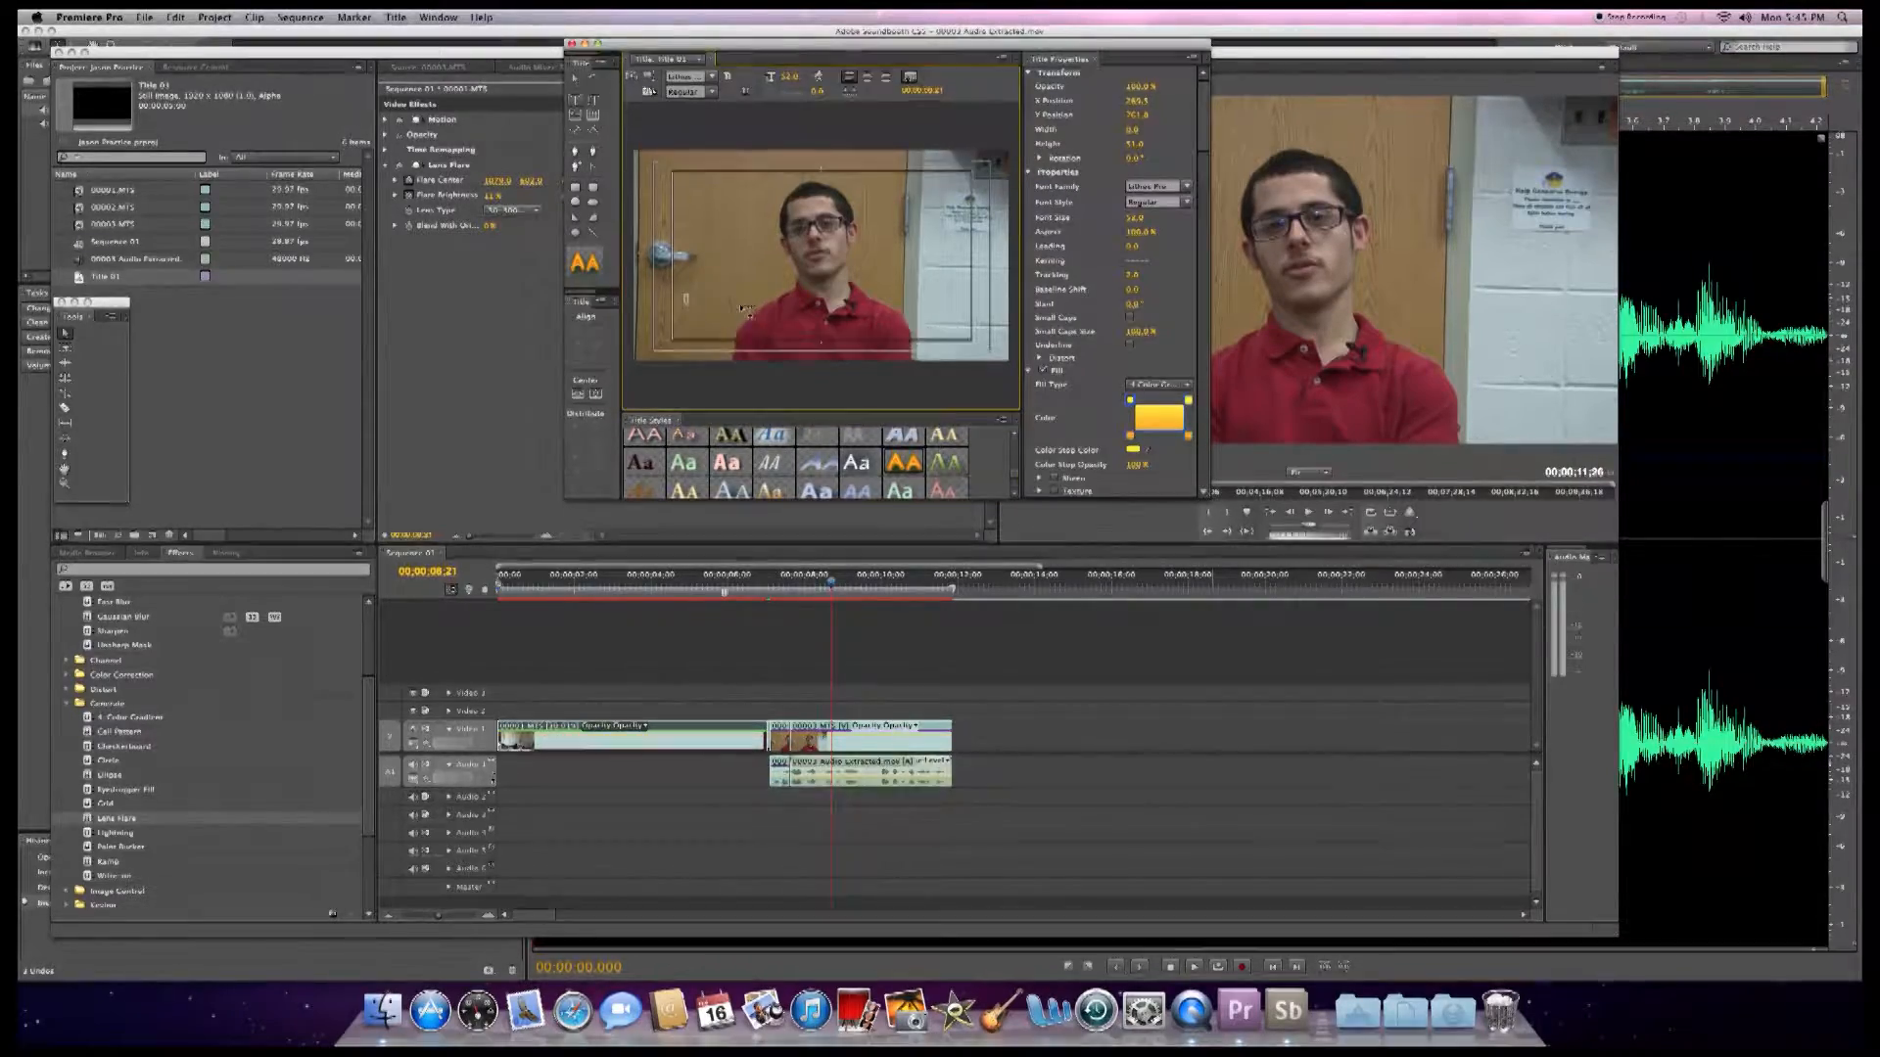
type("OF. VITO")
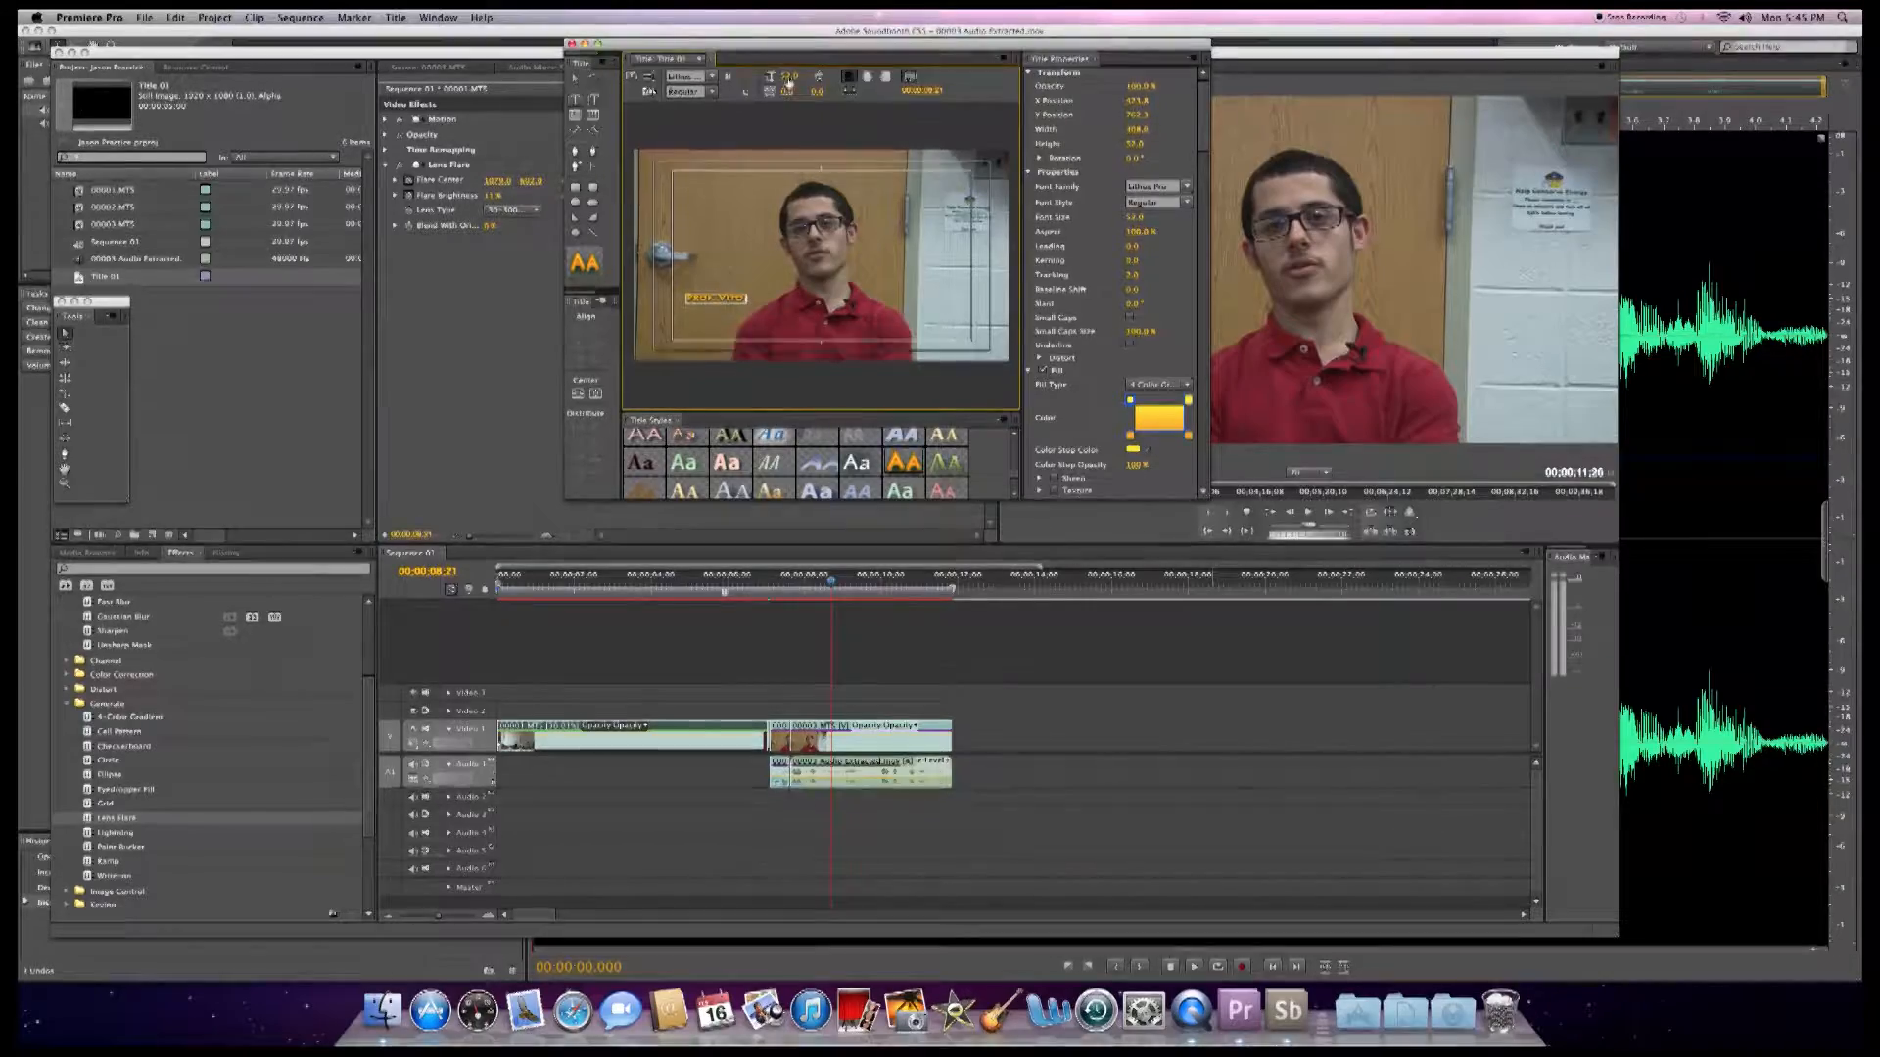
left_click_drag(788, 77, 815, 77)
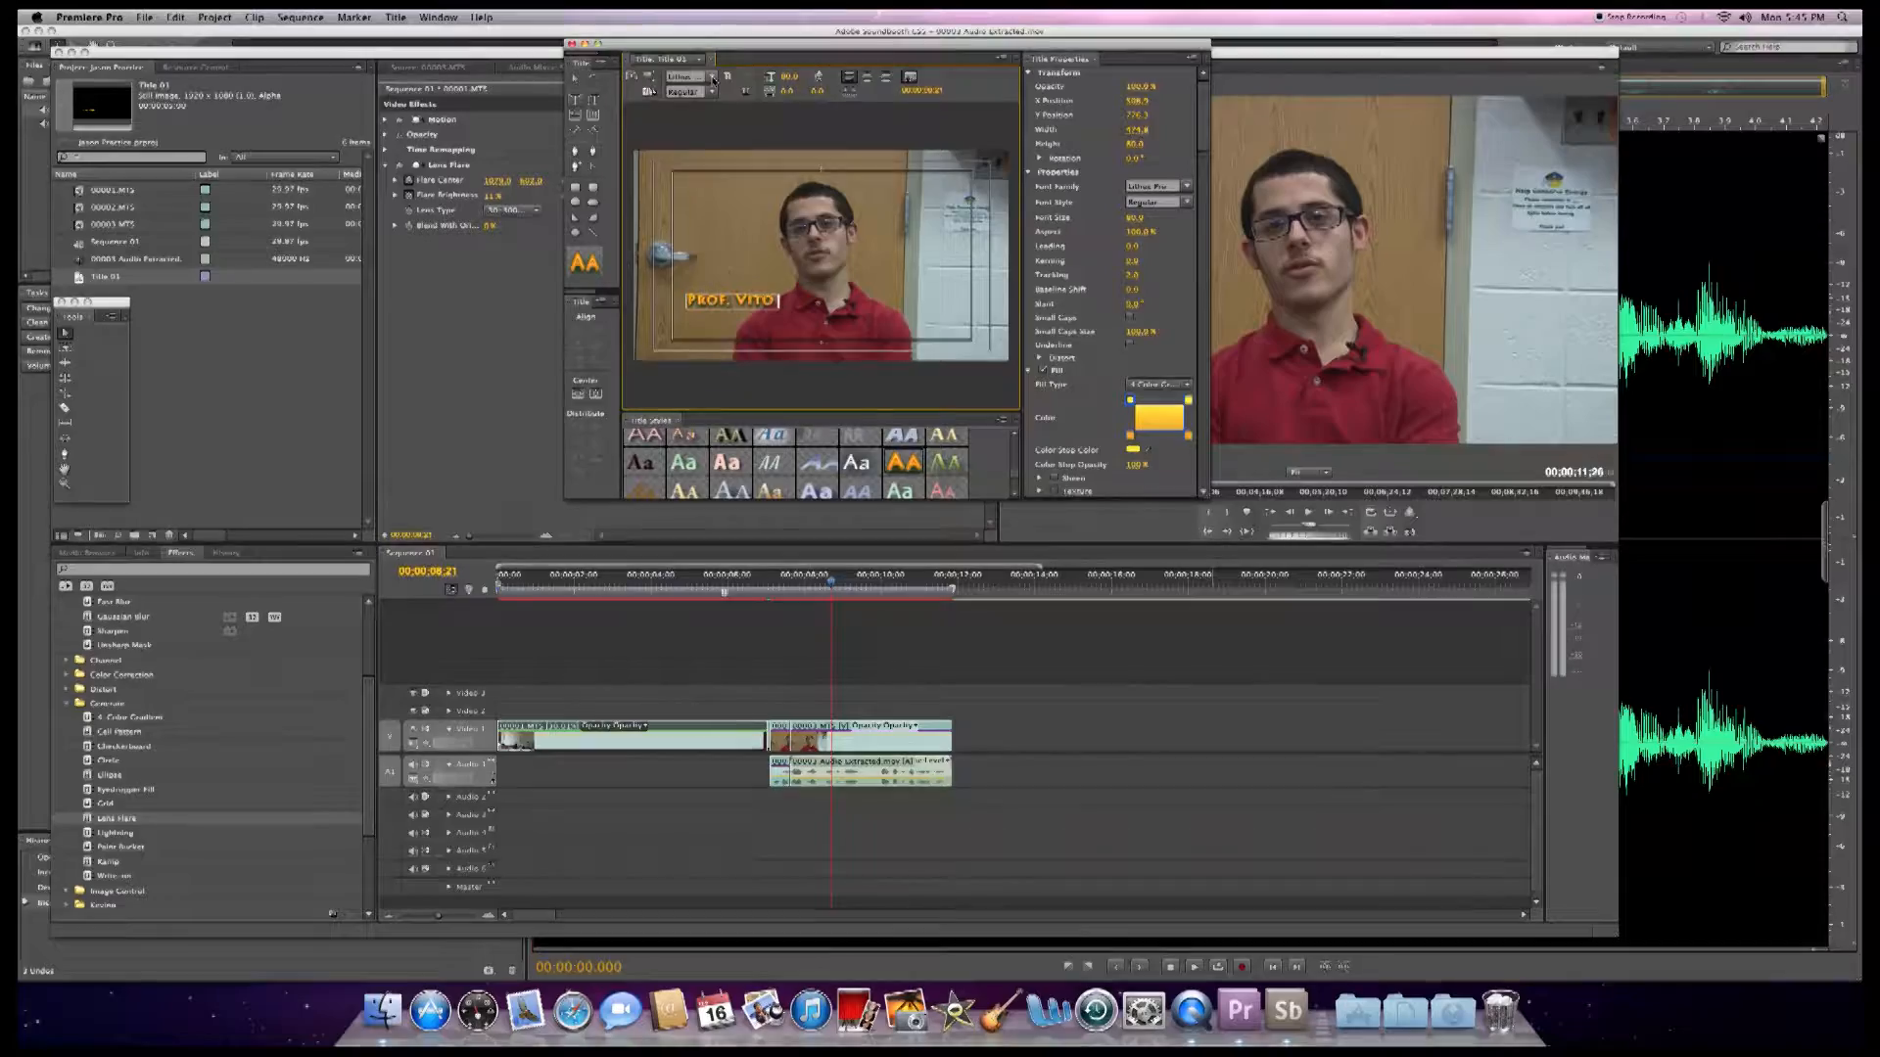
- Try the Lucida Console, Lucida Sans Typewriter and Monotype Corsiva fonts on the title text
left_click(713, 78)
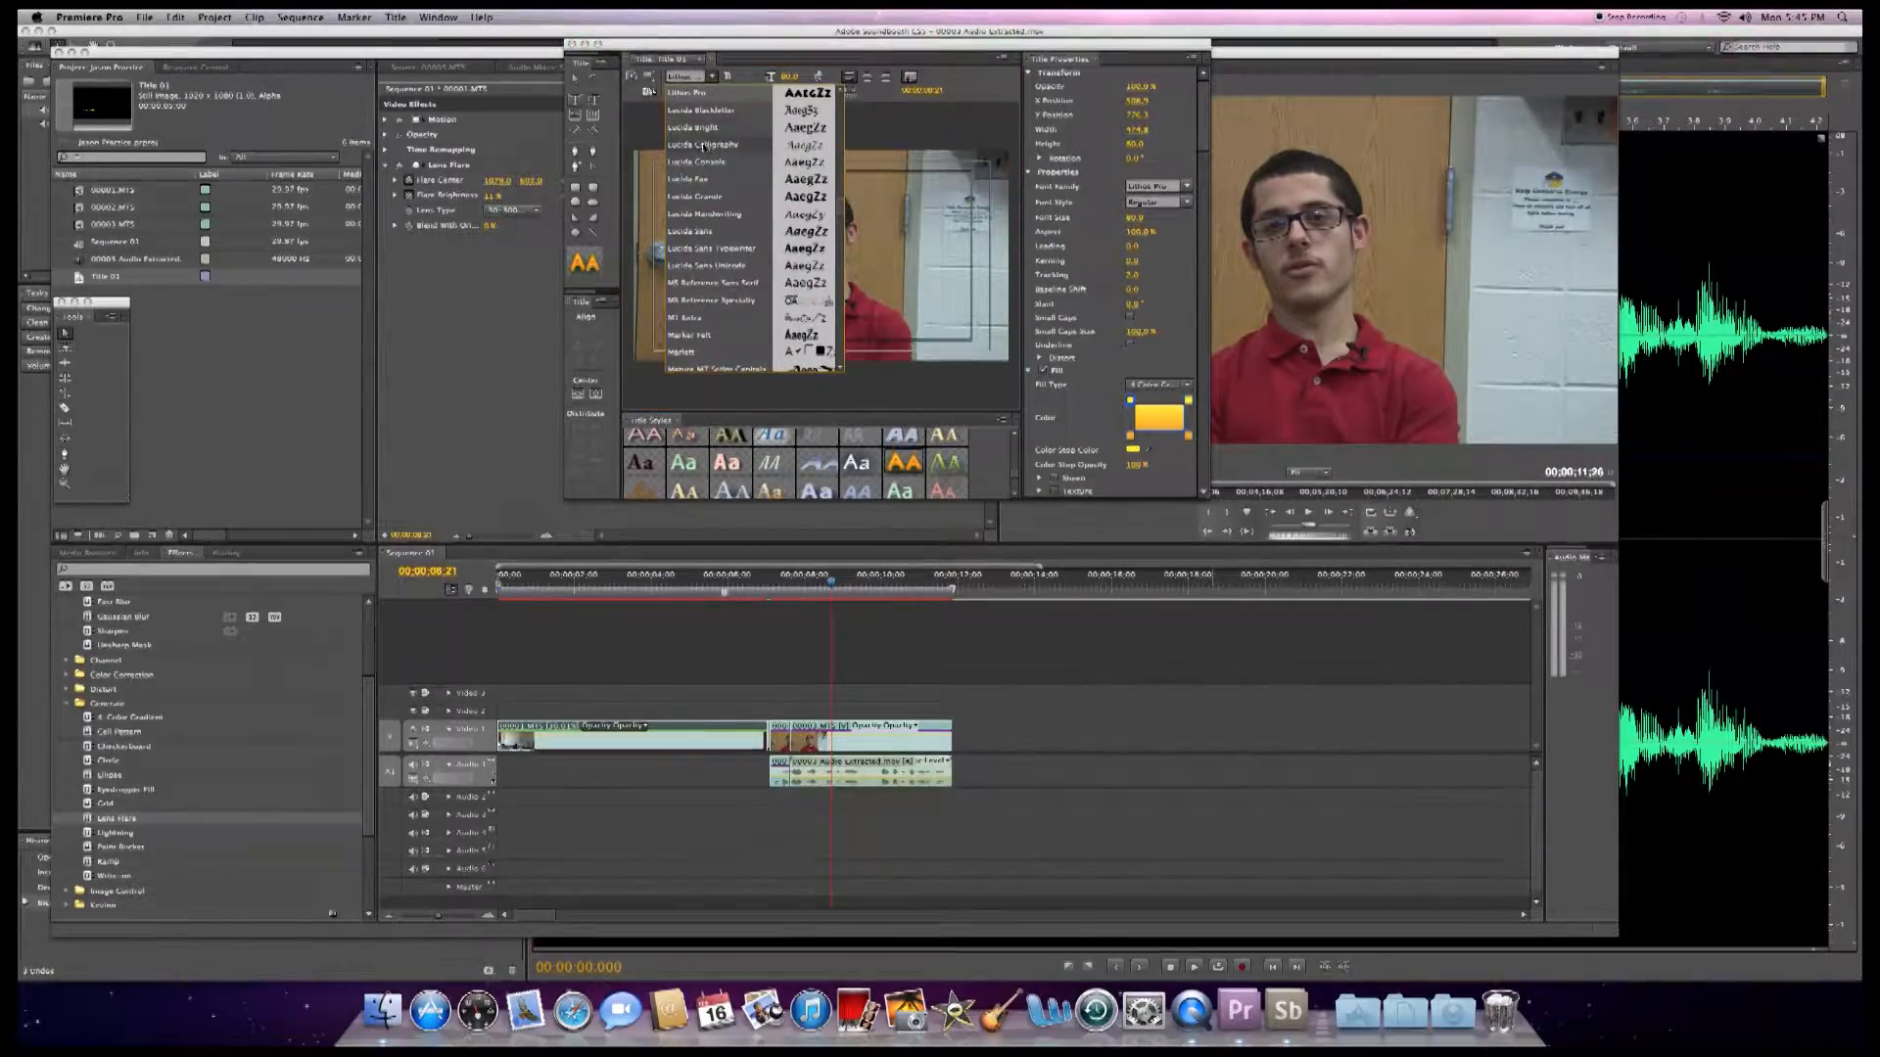
left_click(683, 168)
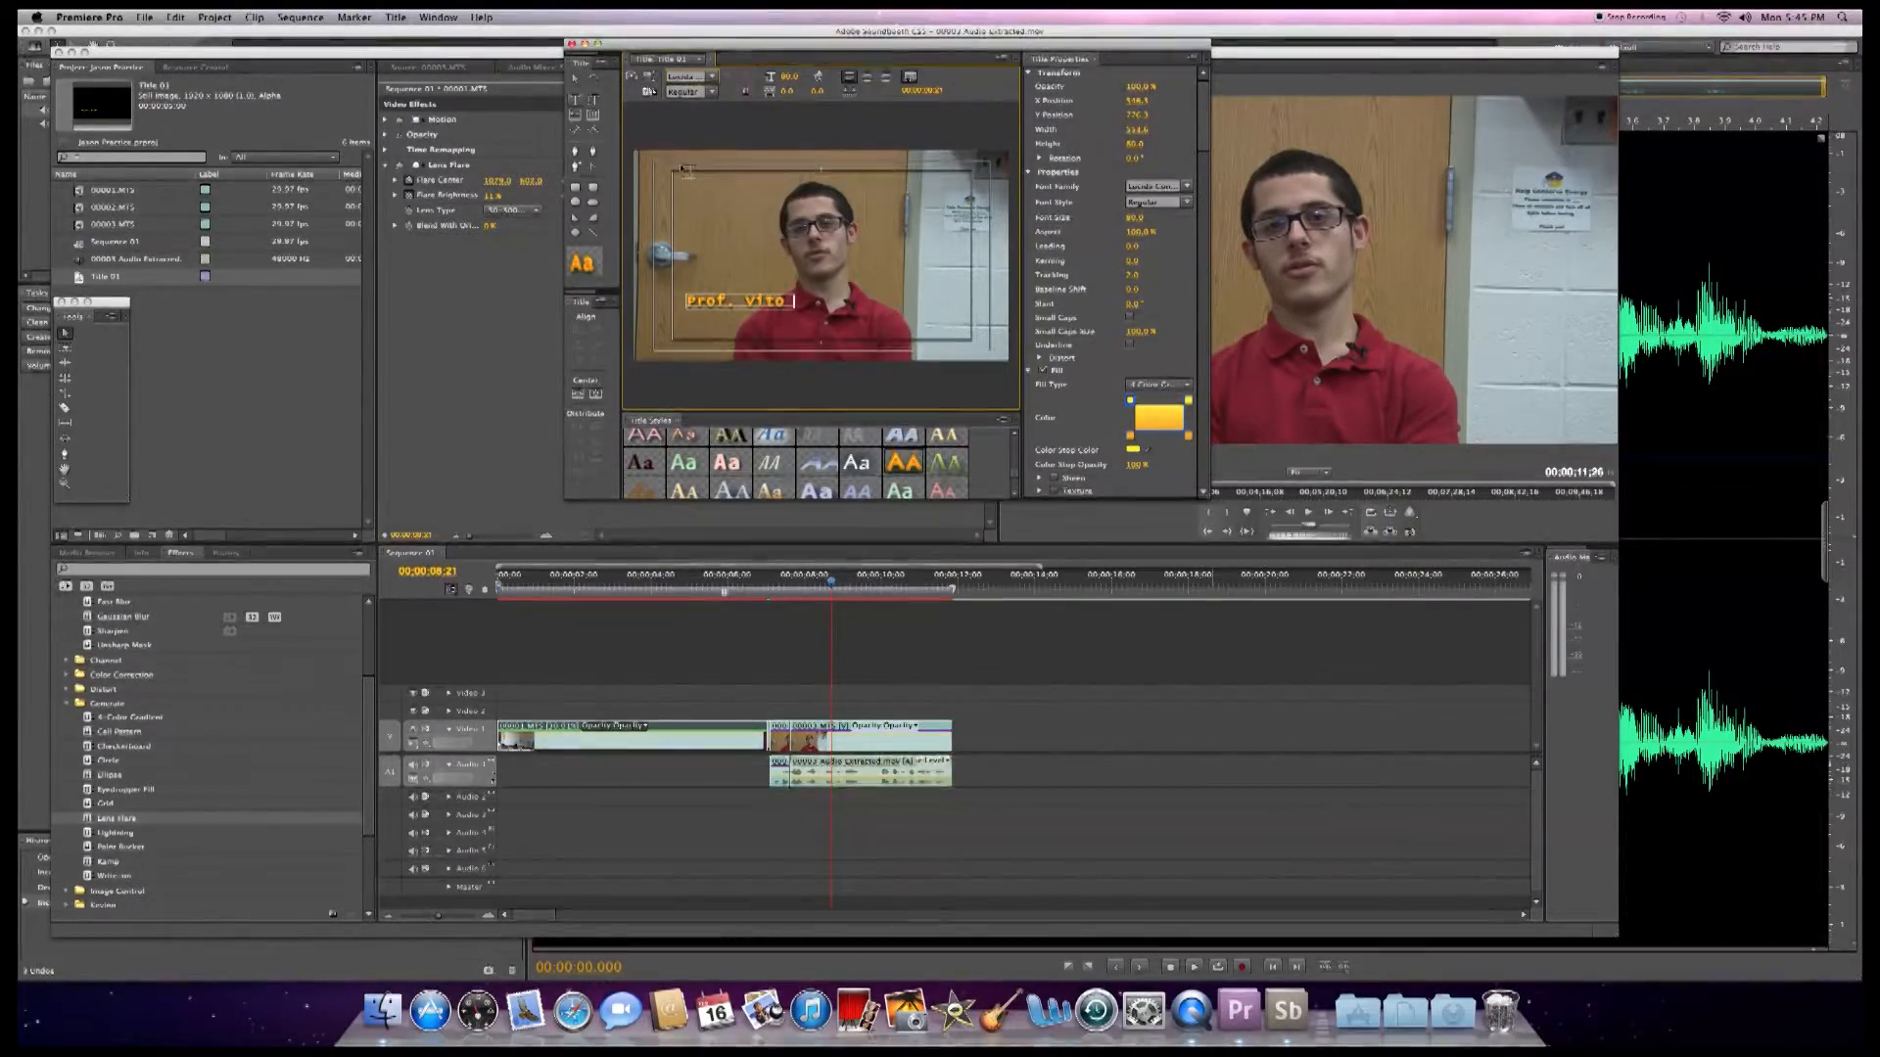
left_click(713, 79)
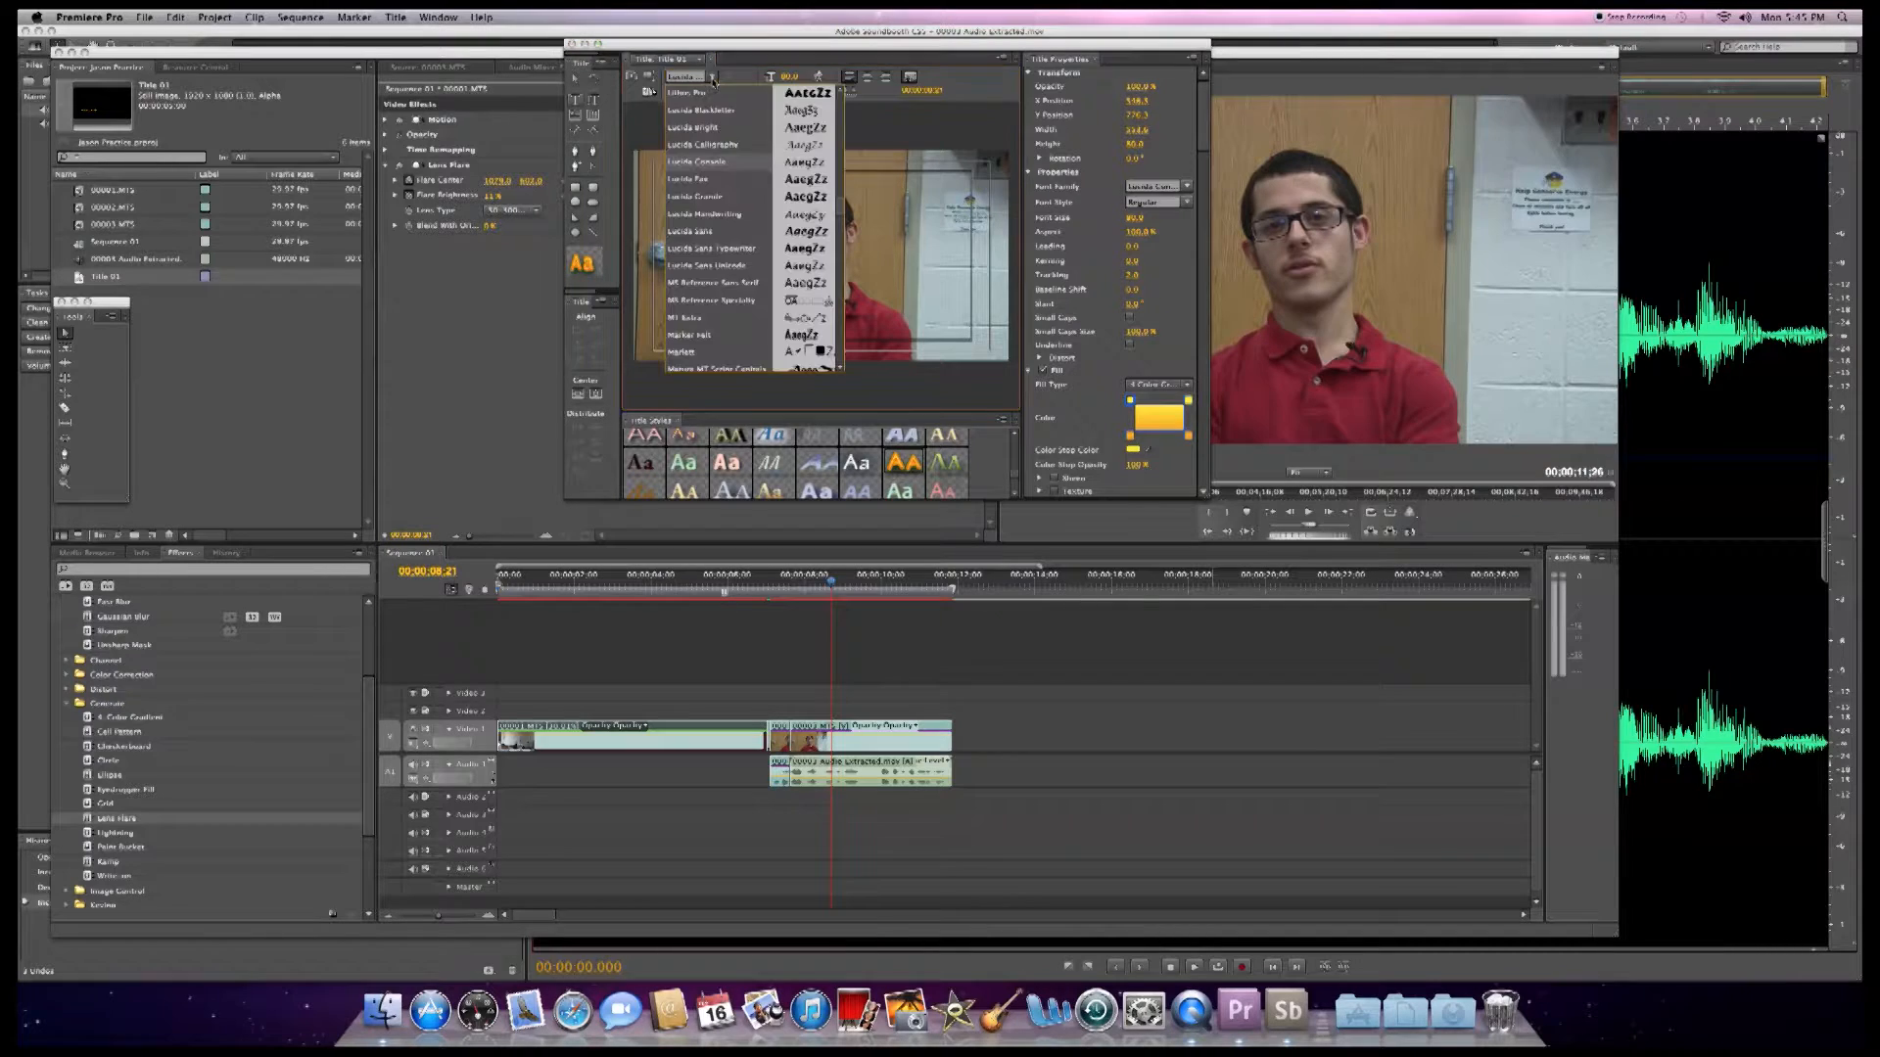
left_click(711, 251)
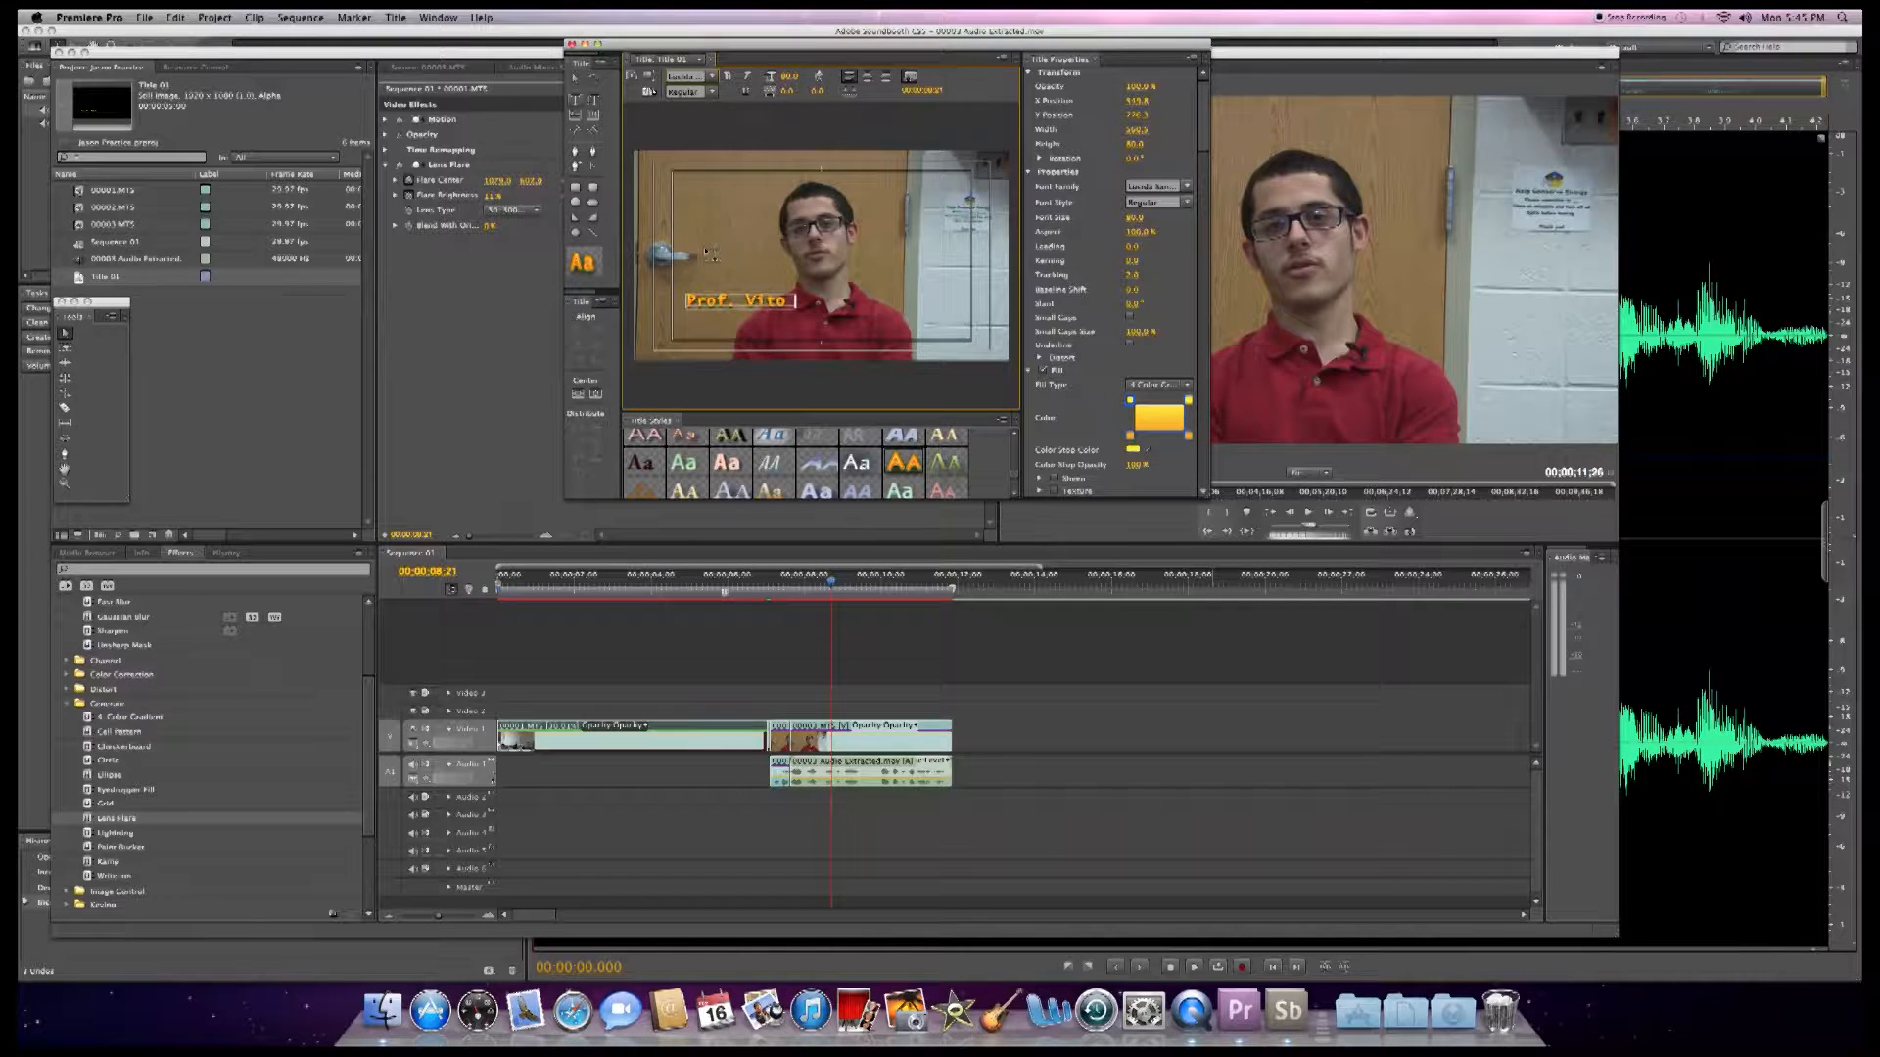
left_click(713, 79)
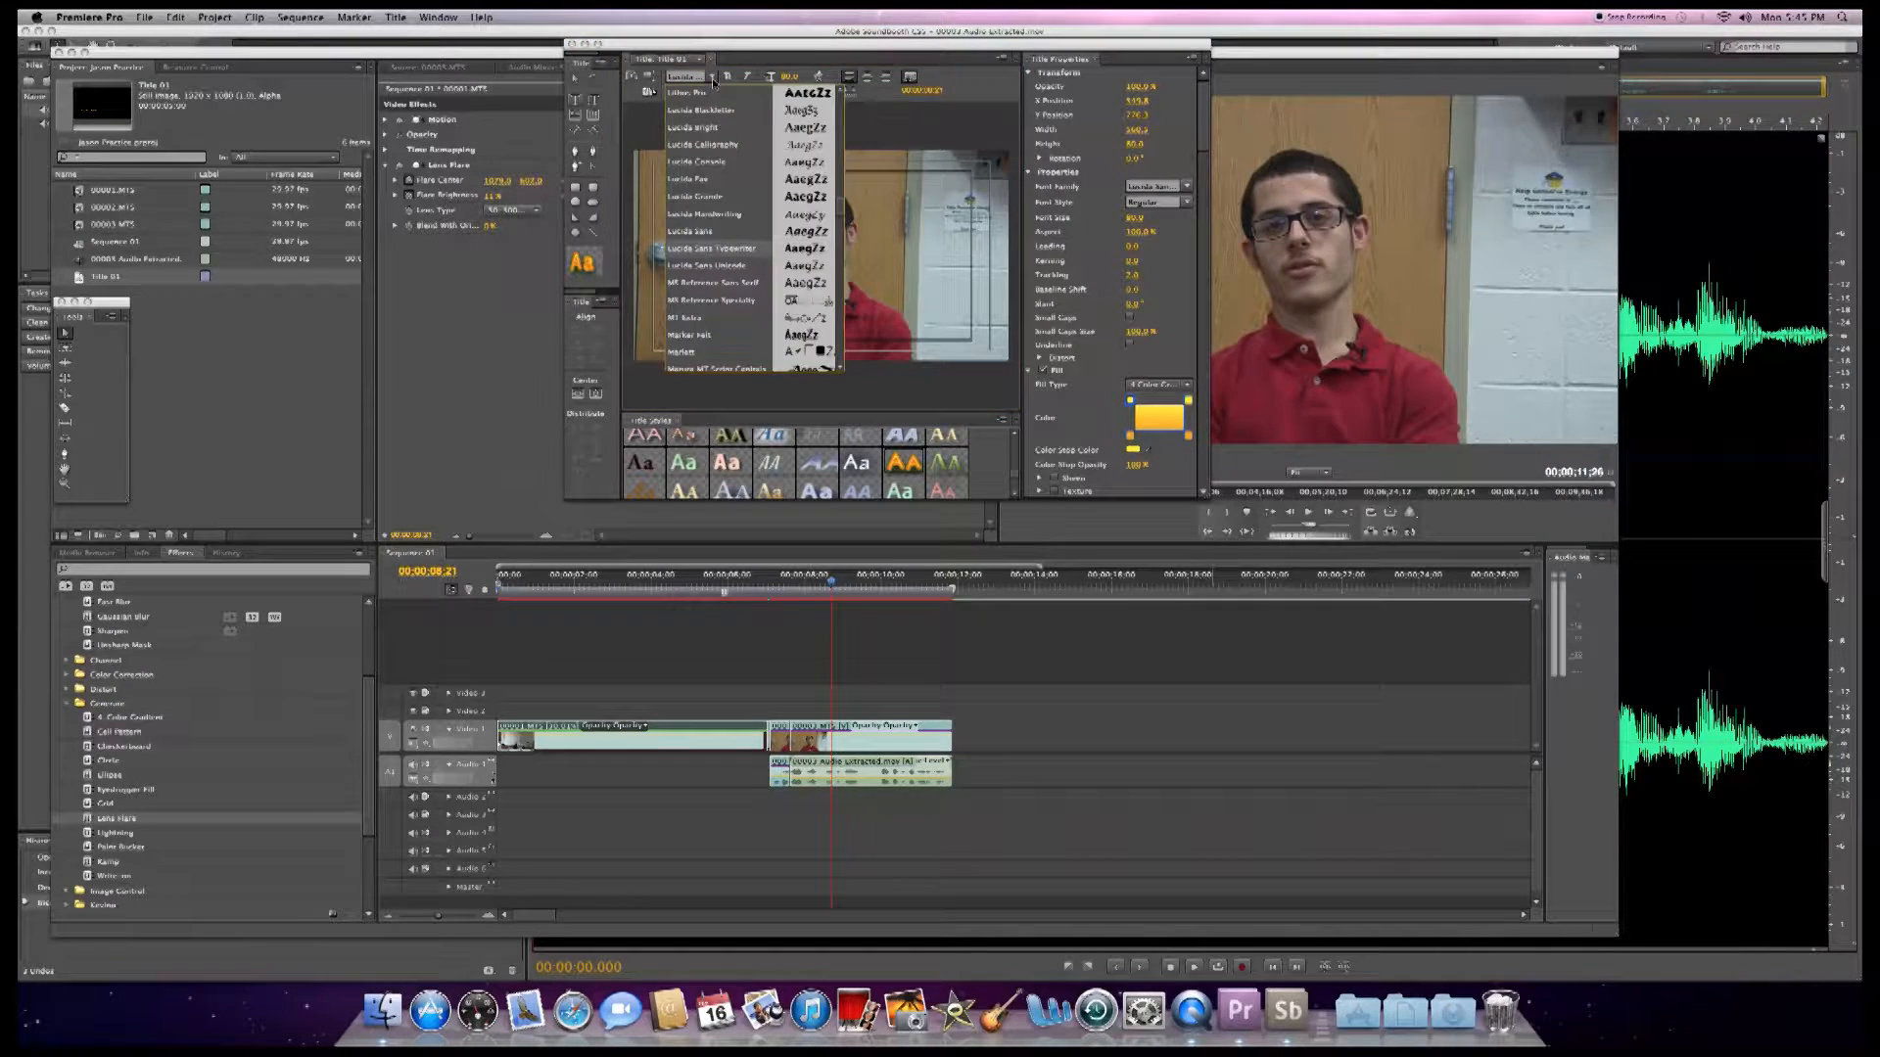
scroll(703, 289, "down", 3)
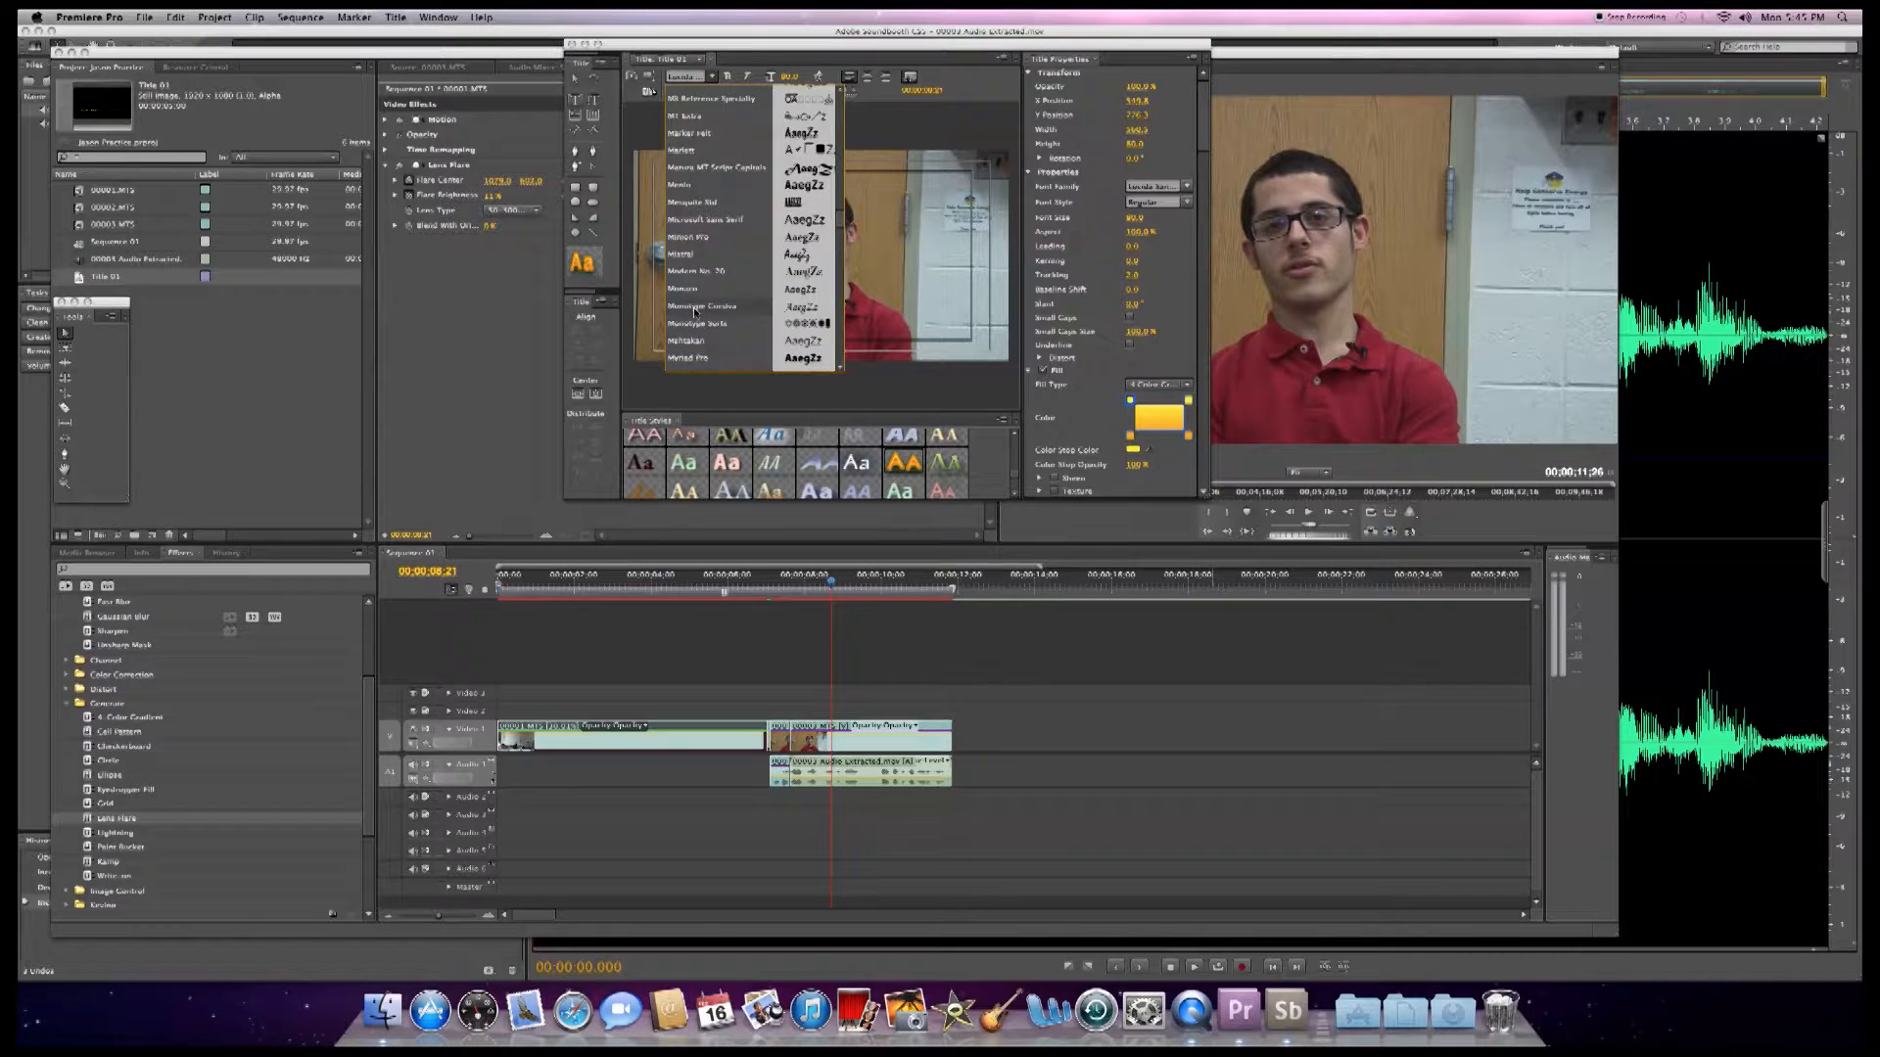
left_click(695, 305)
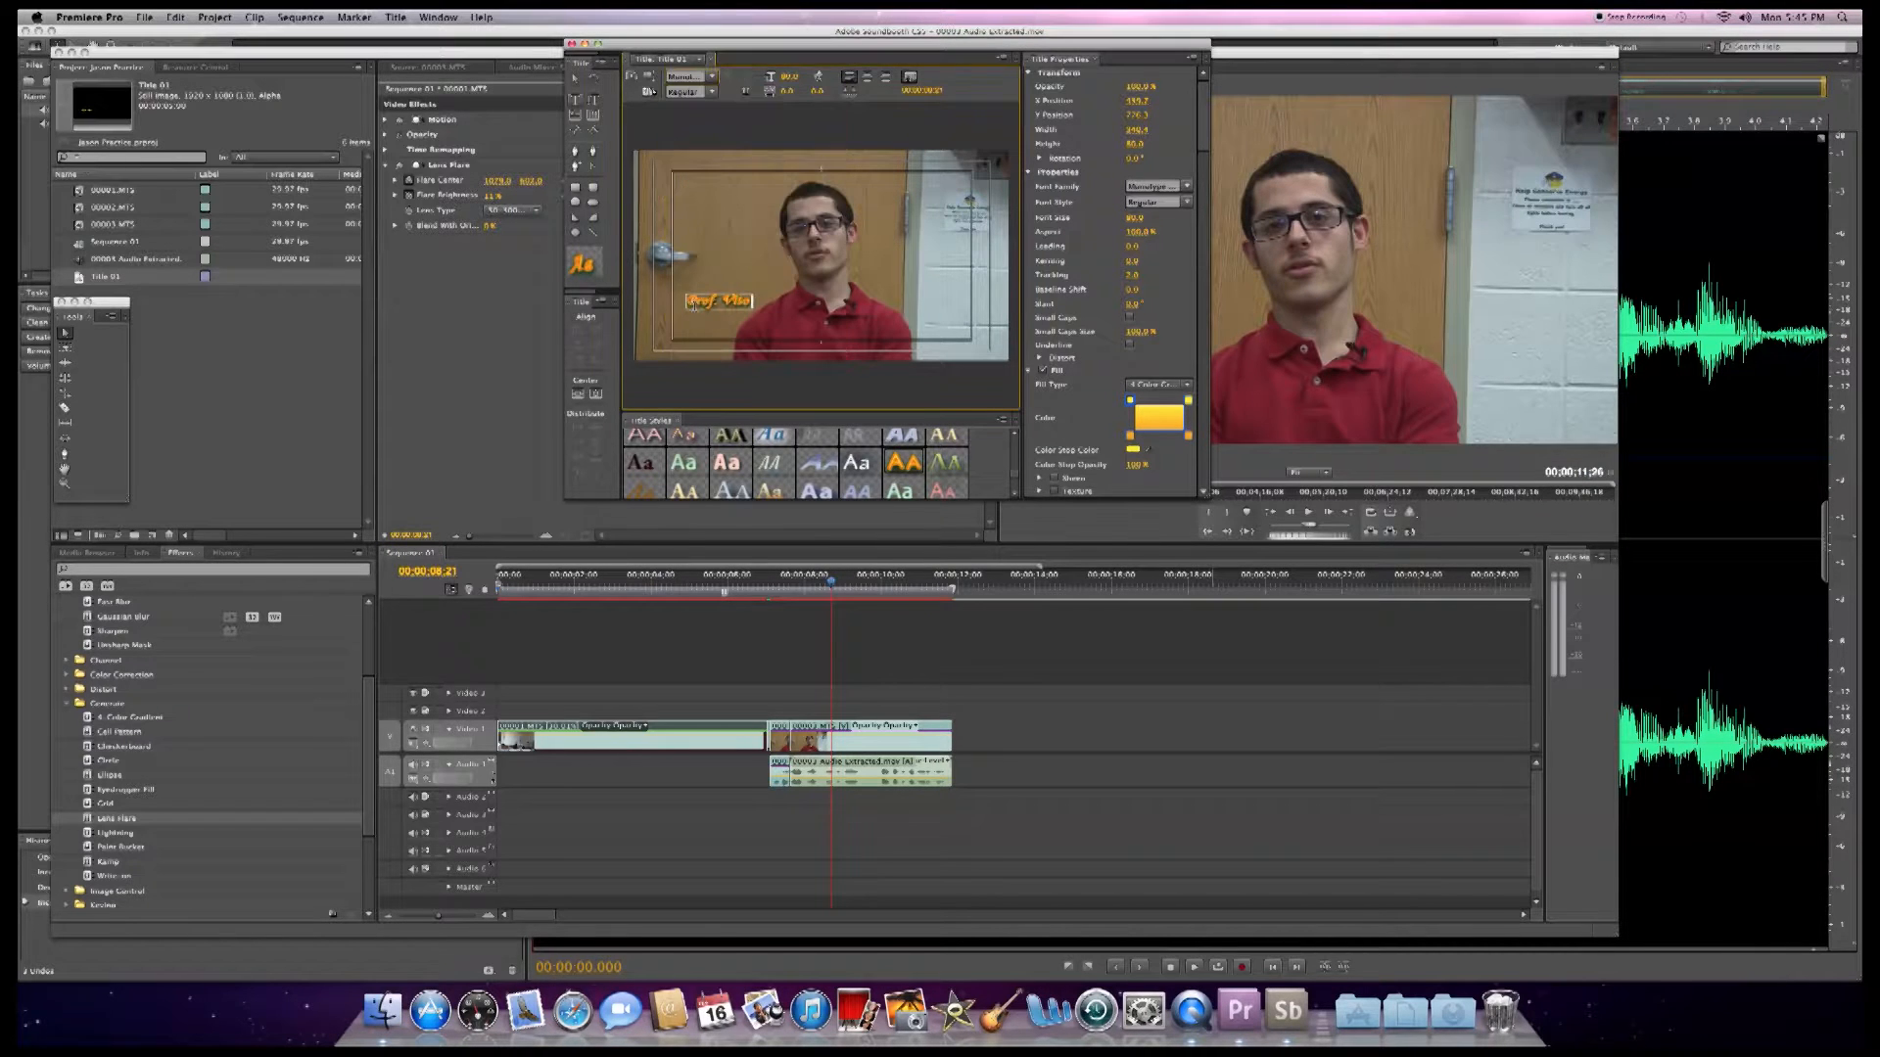
- Set the title text's font to Perpetua and enlarge it to about size 151
left_click(711, 78)
scroll(691, 219, "down", 5)
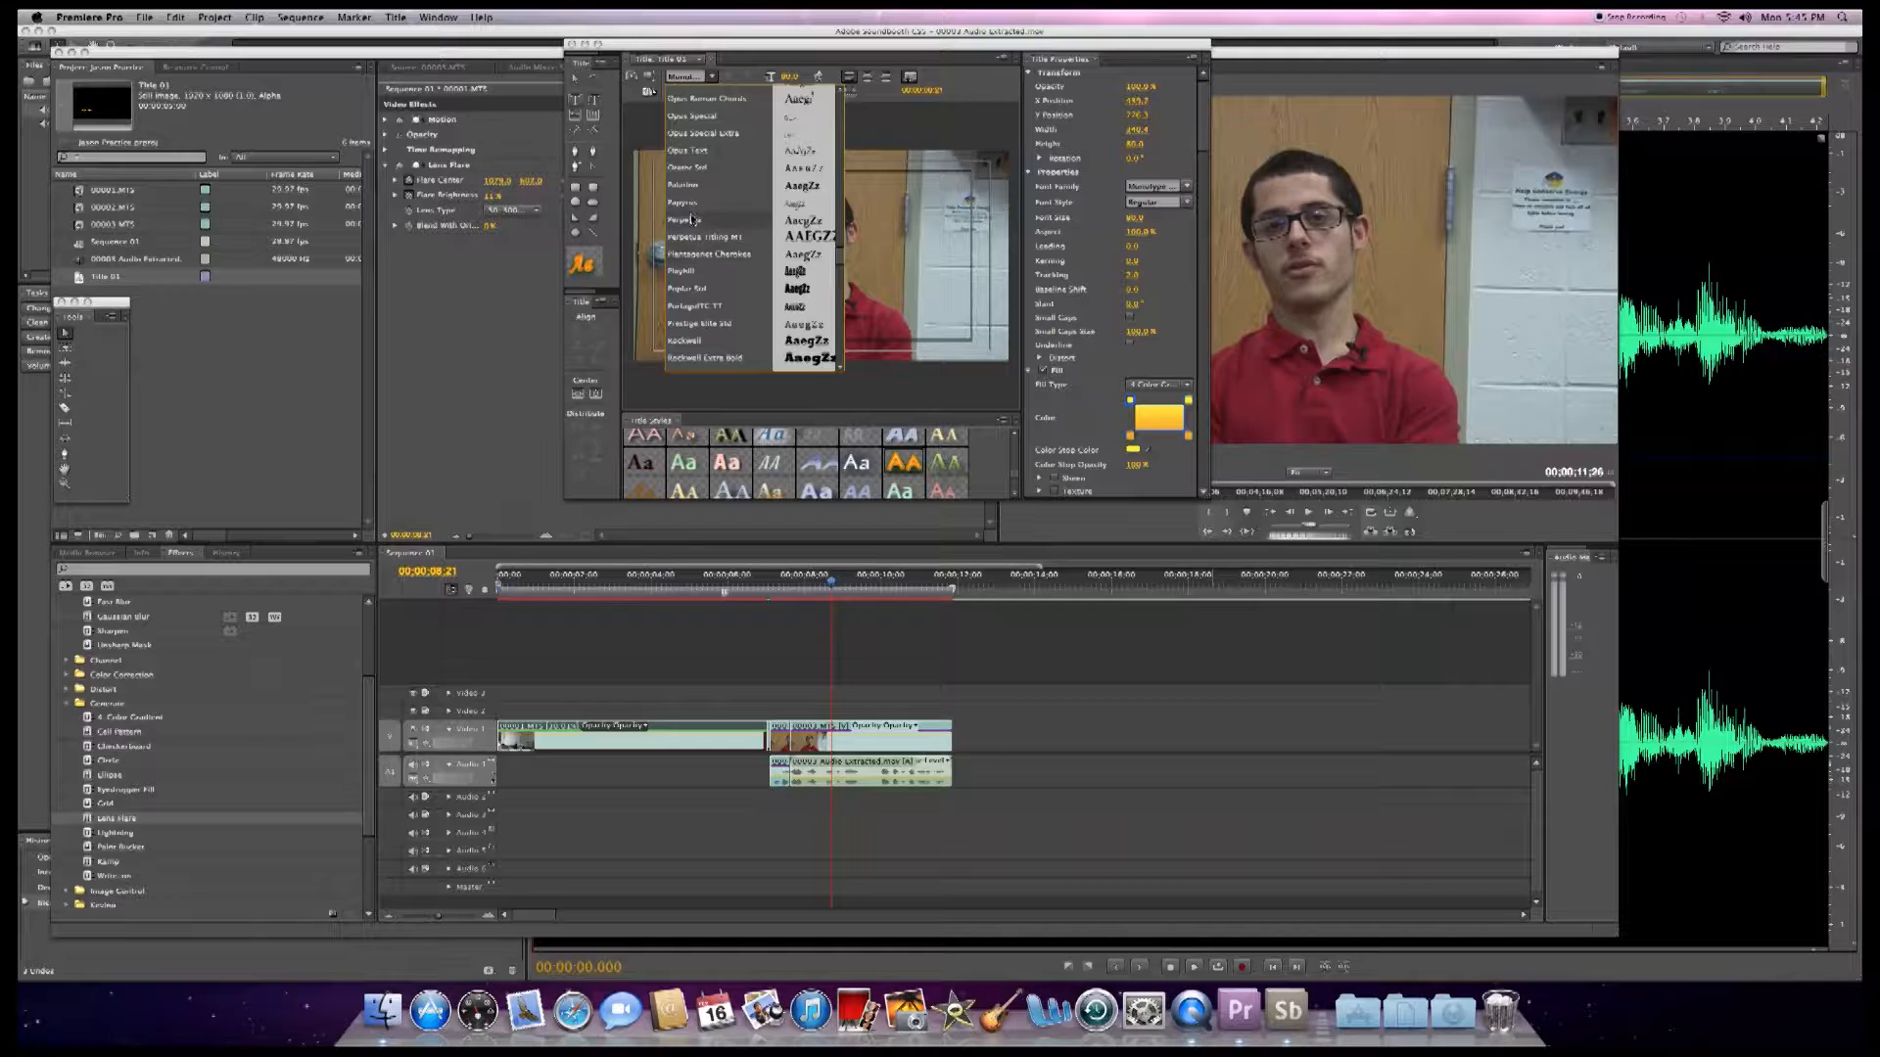
left_click(691, 221)
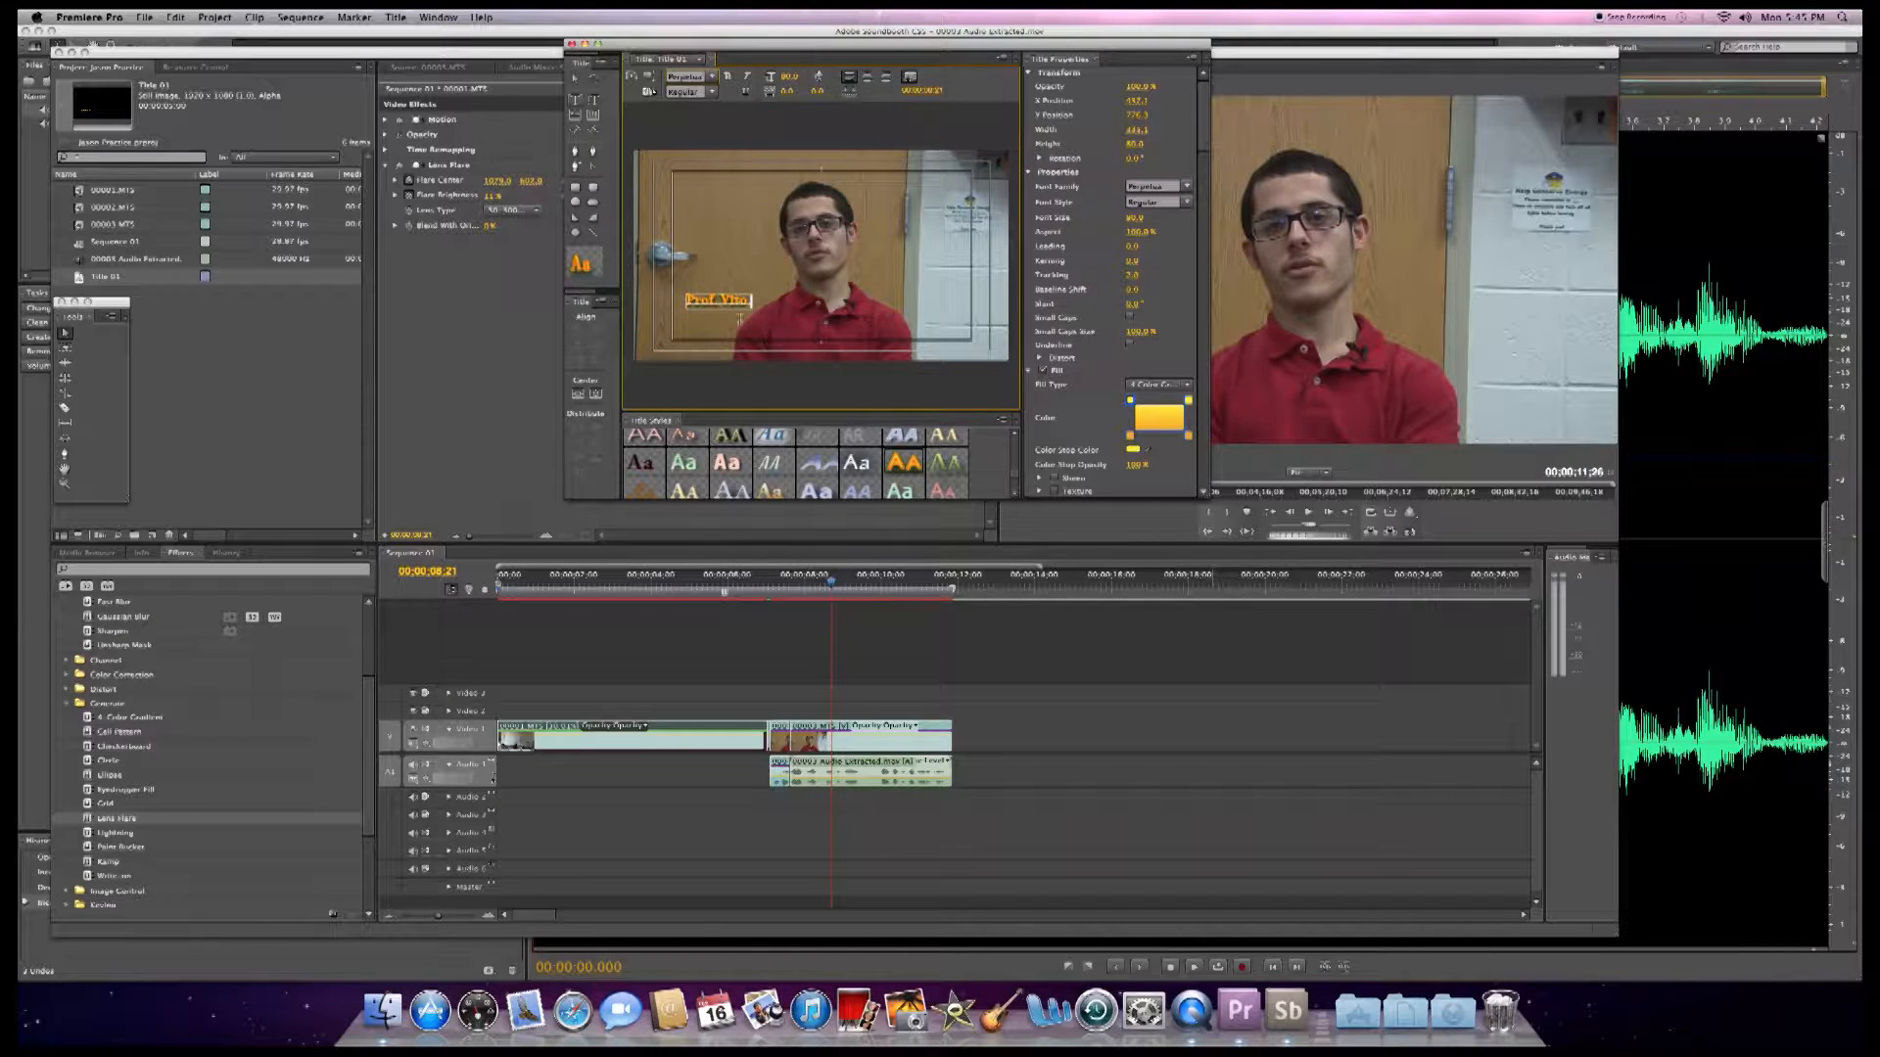
left_click_drag(771, 87, 782, 90)
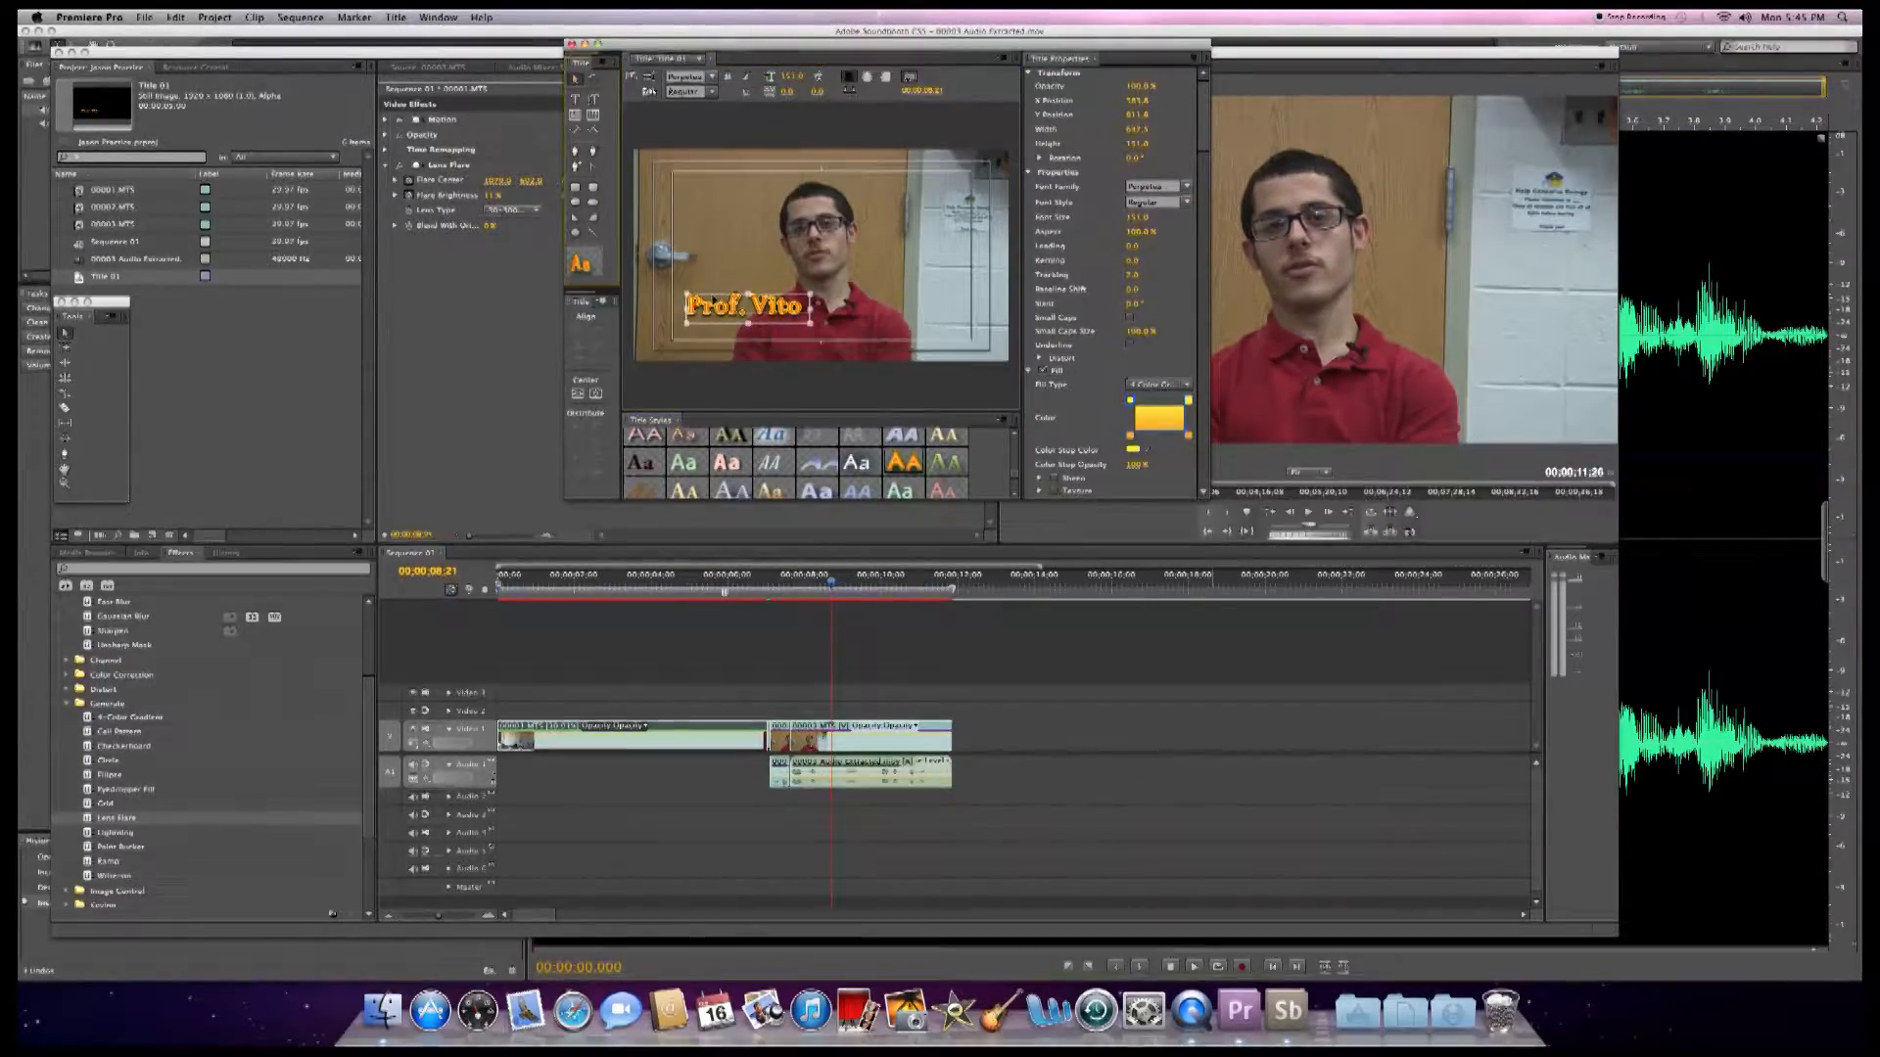
- Reposition the title text in the lower-left corner of the title-safe area and close the title editor
left_click_drag(710, 301, 698, 299)
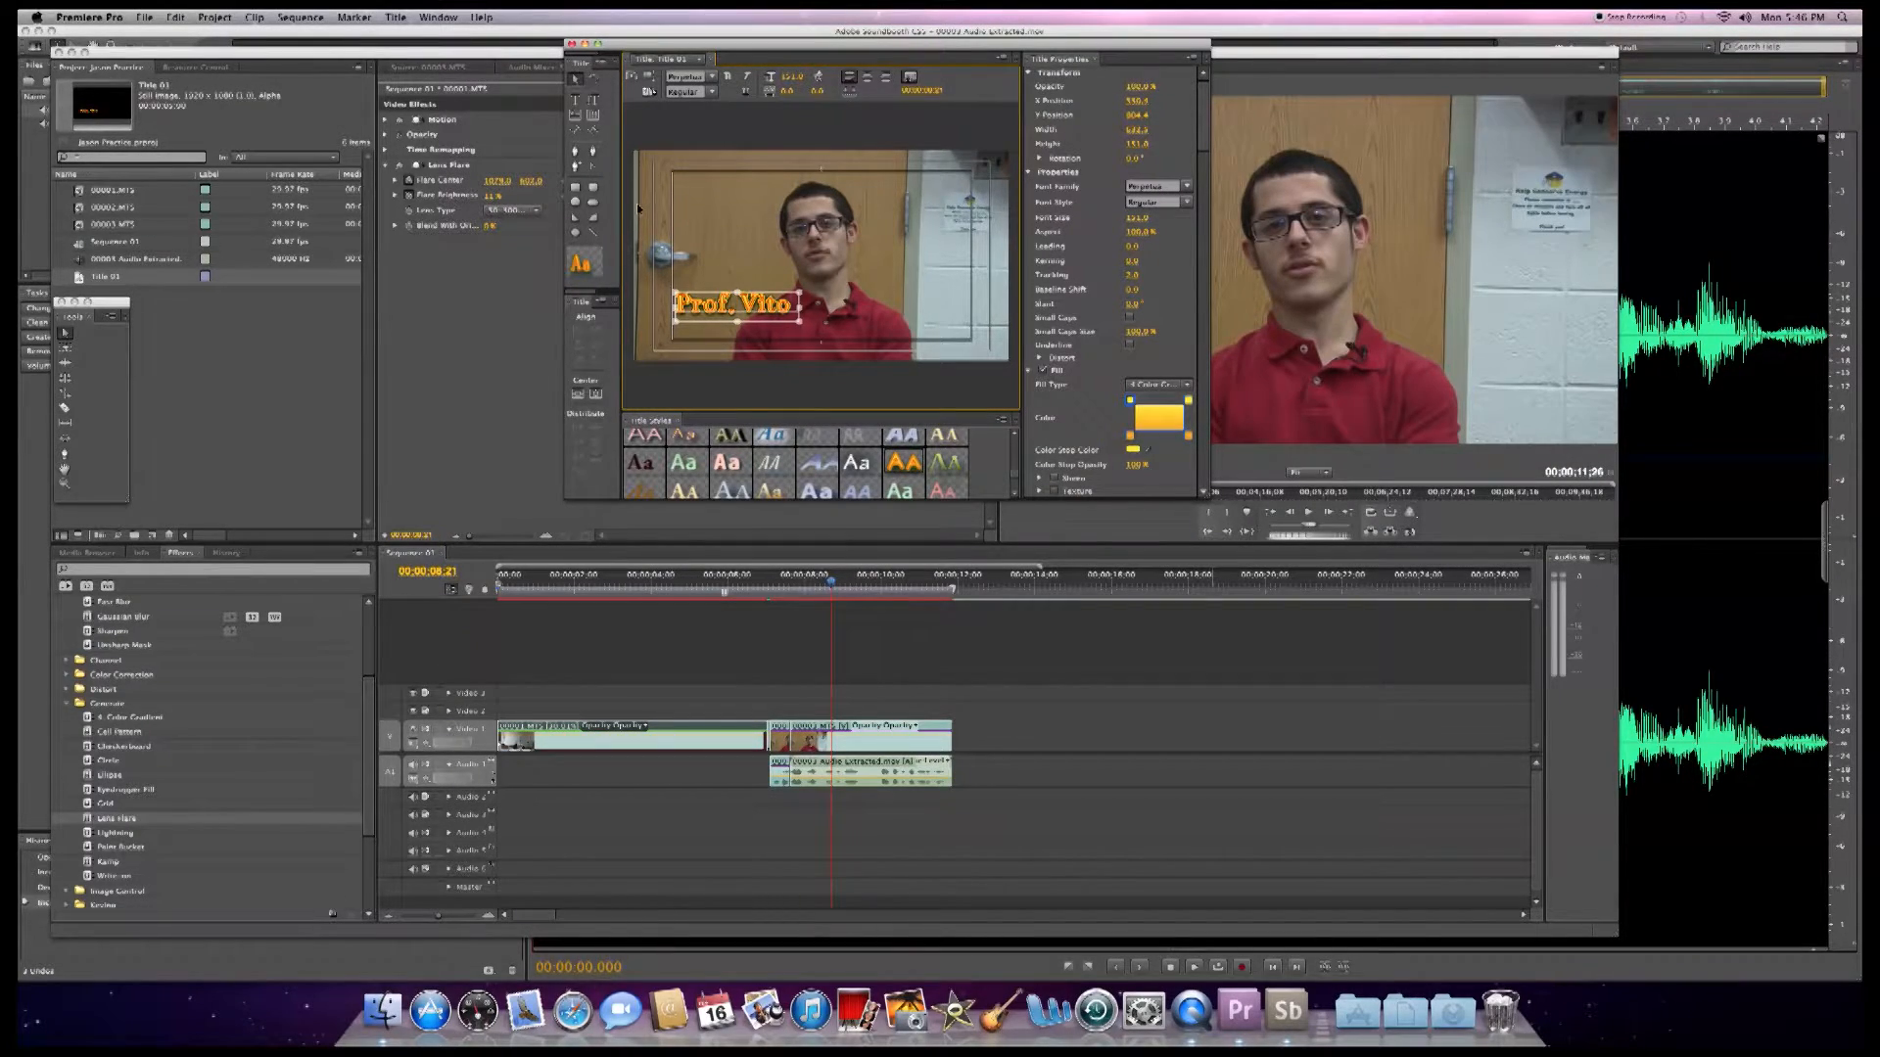
left_click_drag(710, 303, 675, 303)
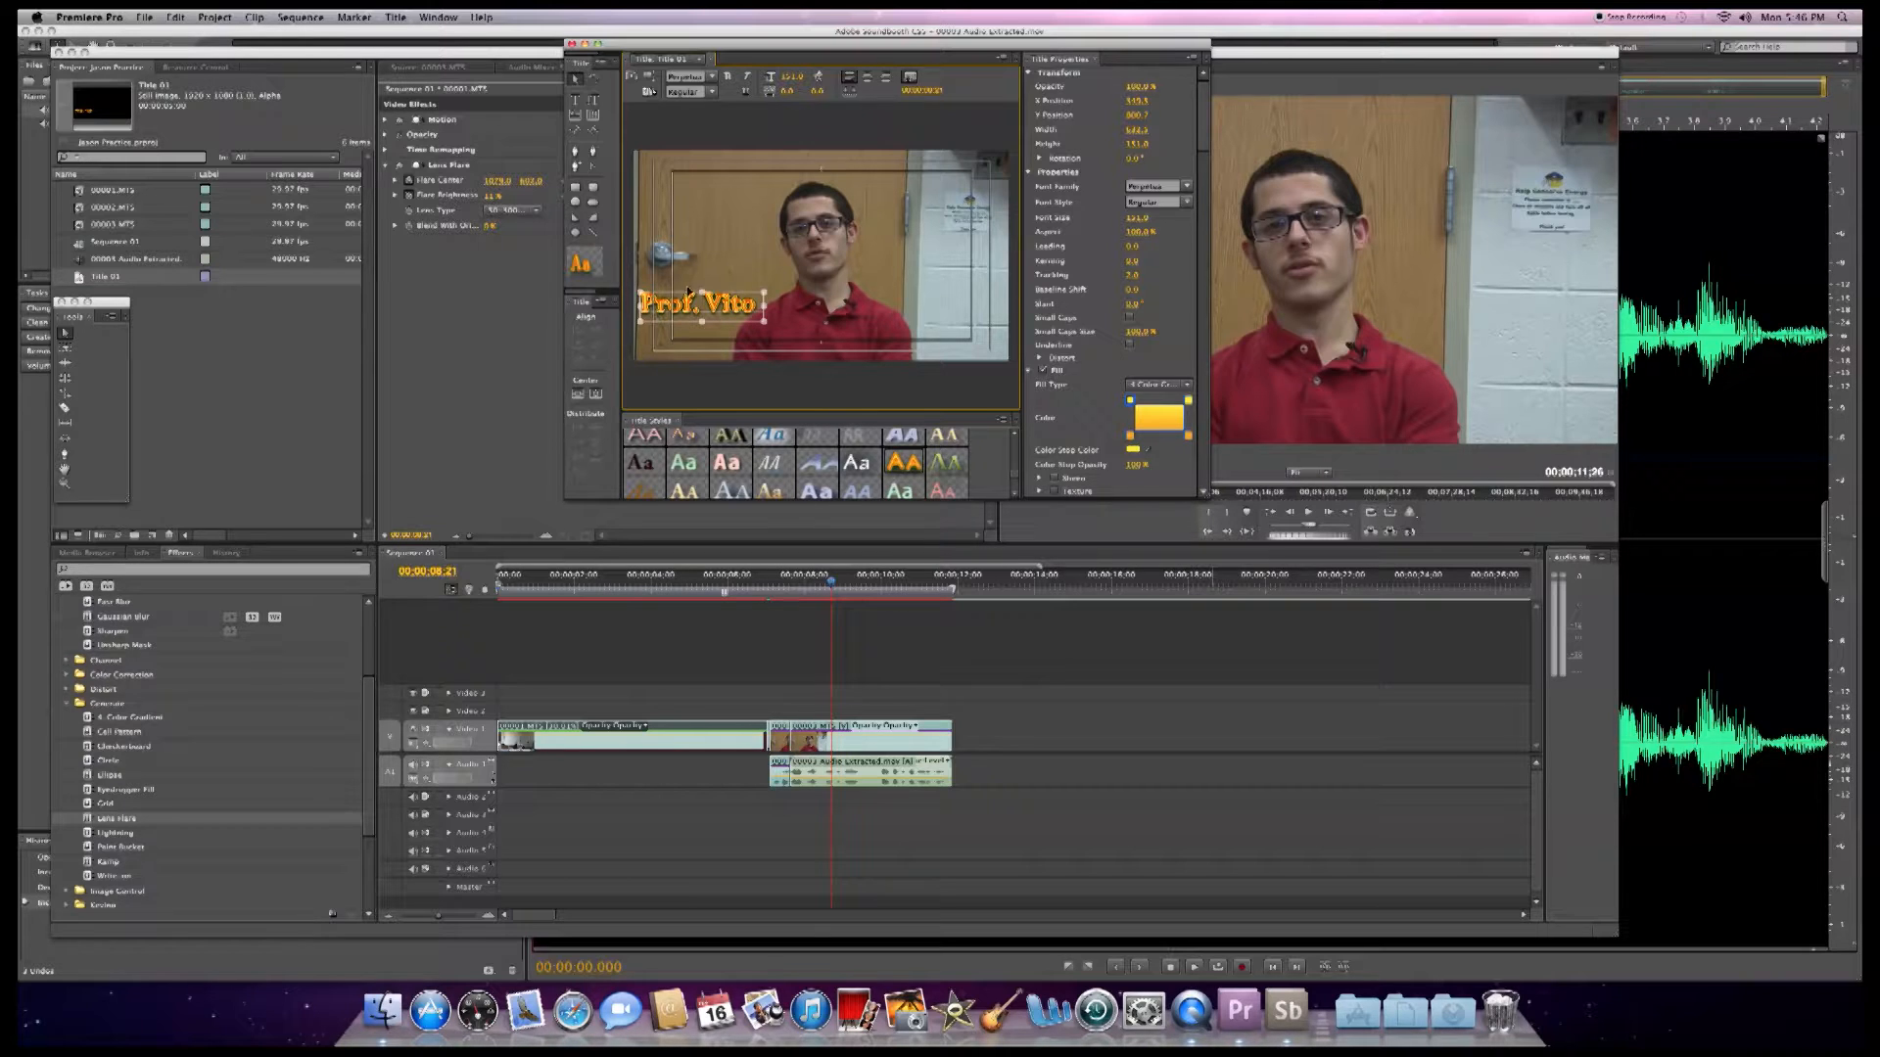
left_click_drag(684, 295, 719, 311)
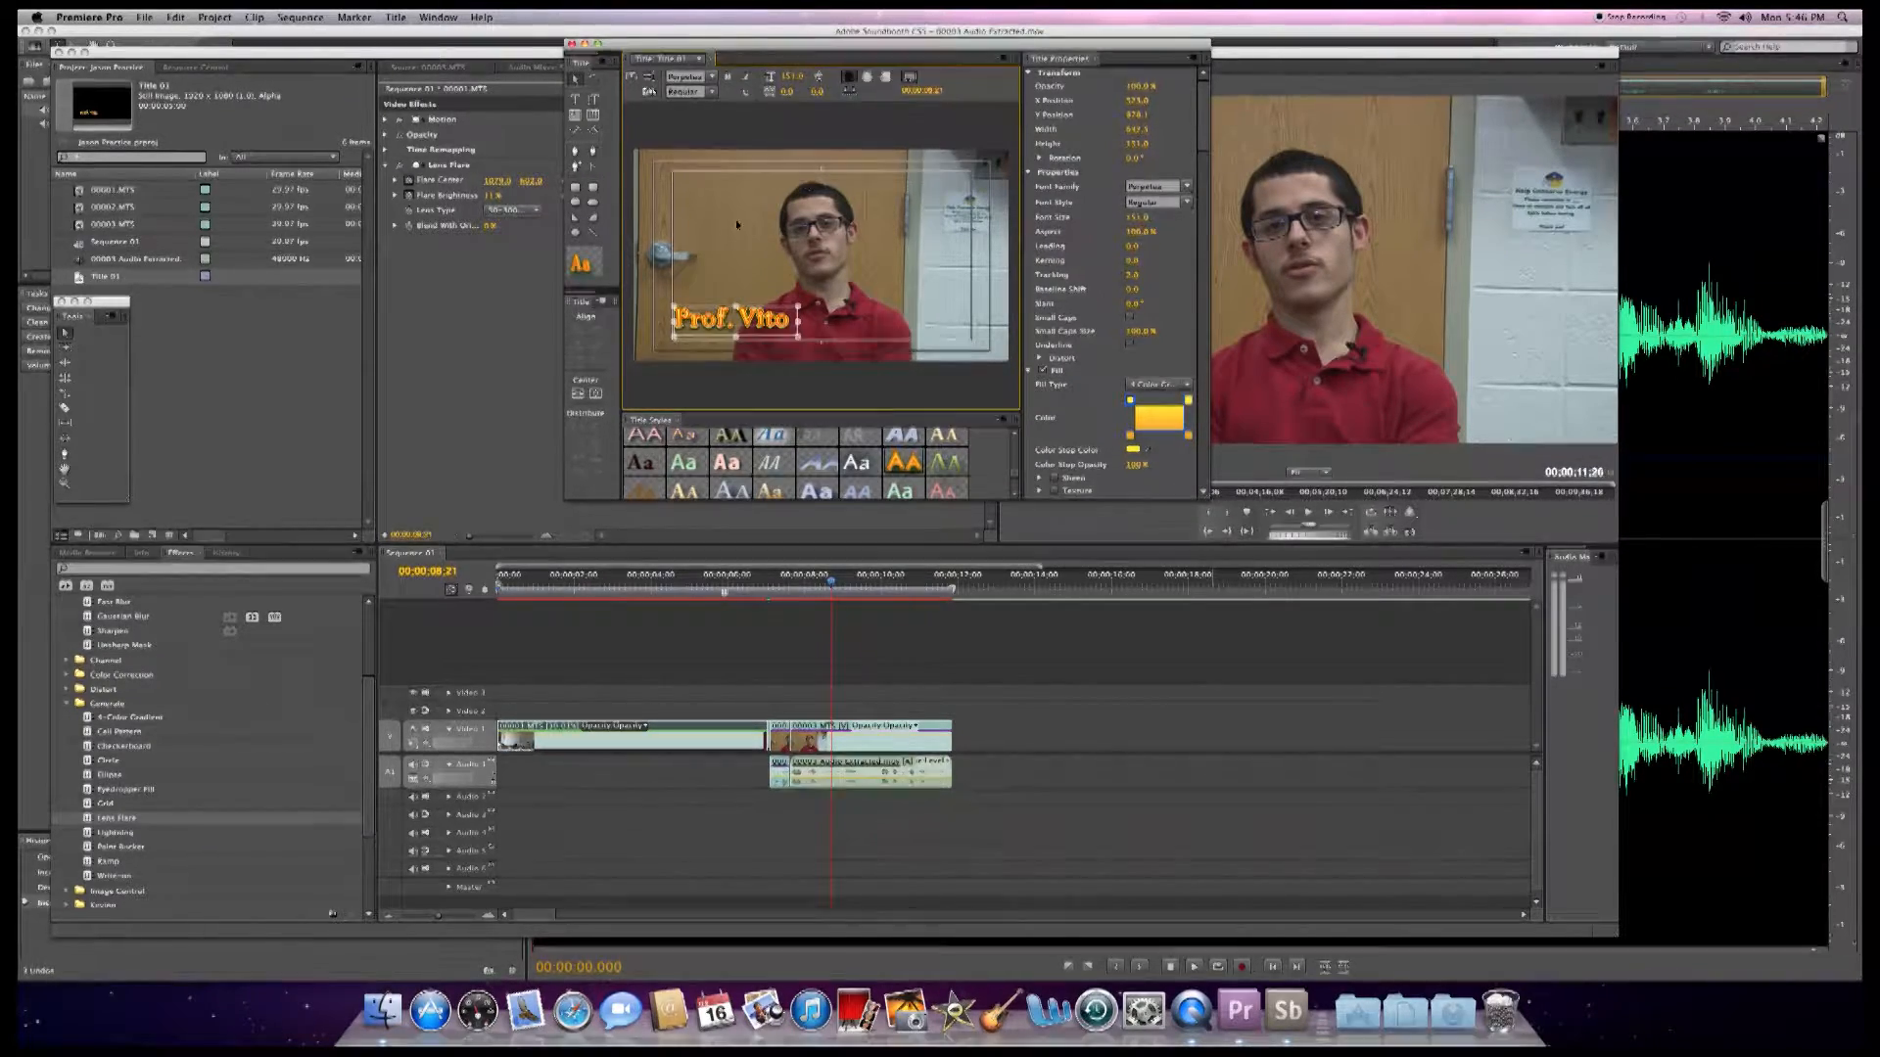
left_click(572, 45)
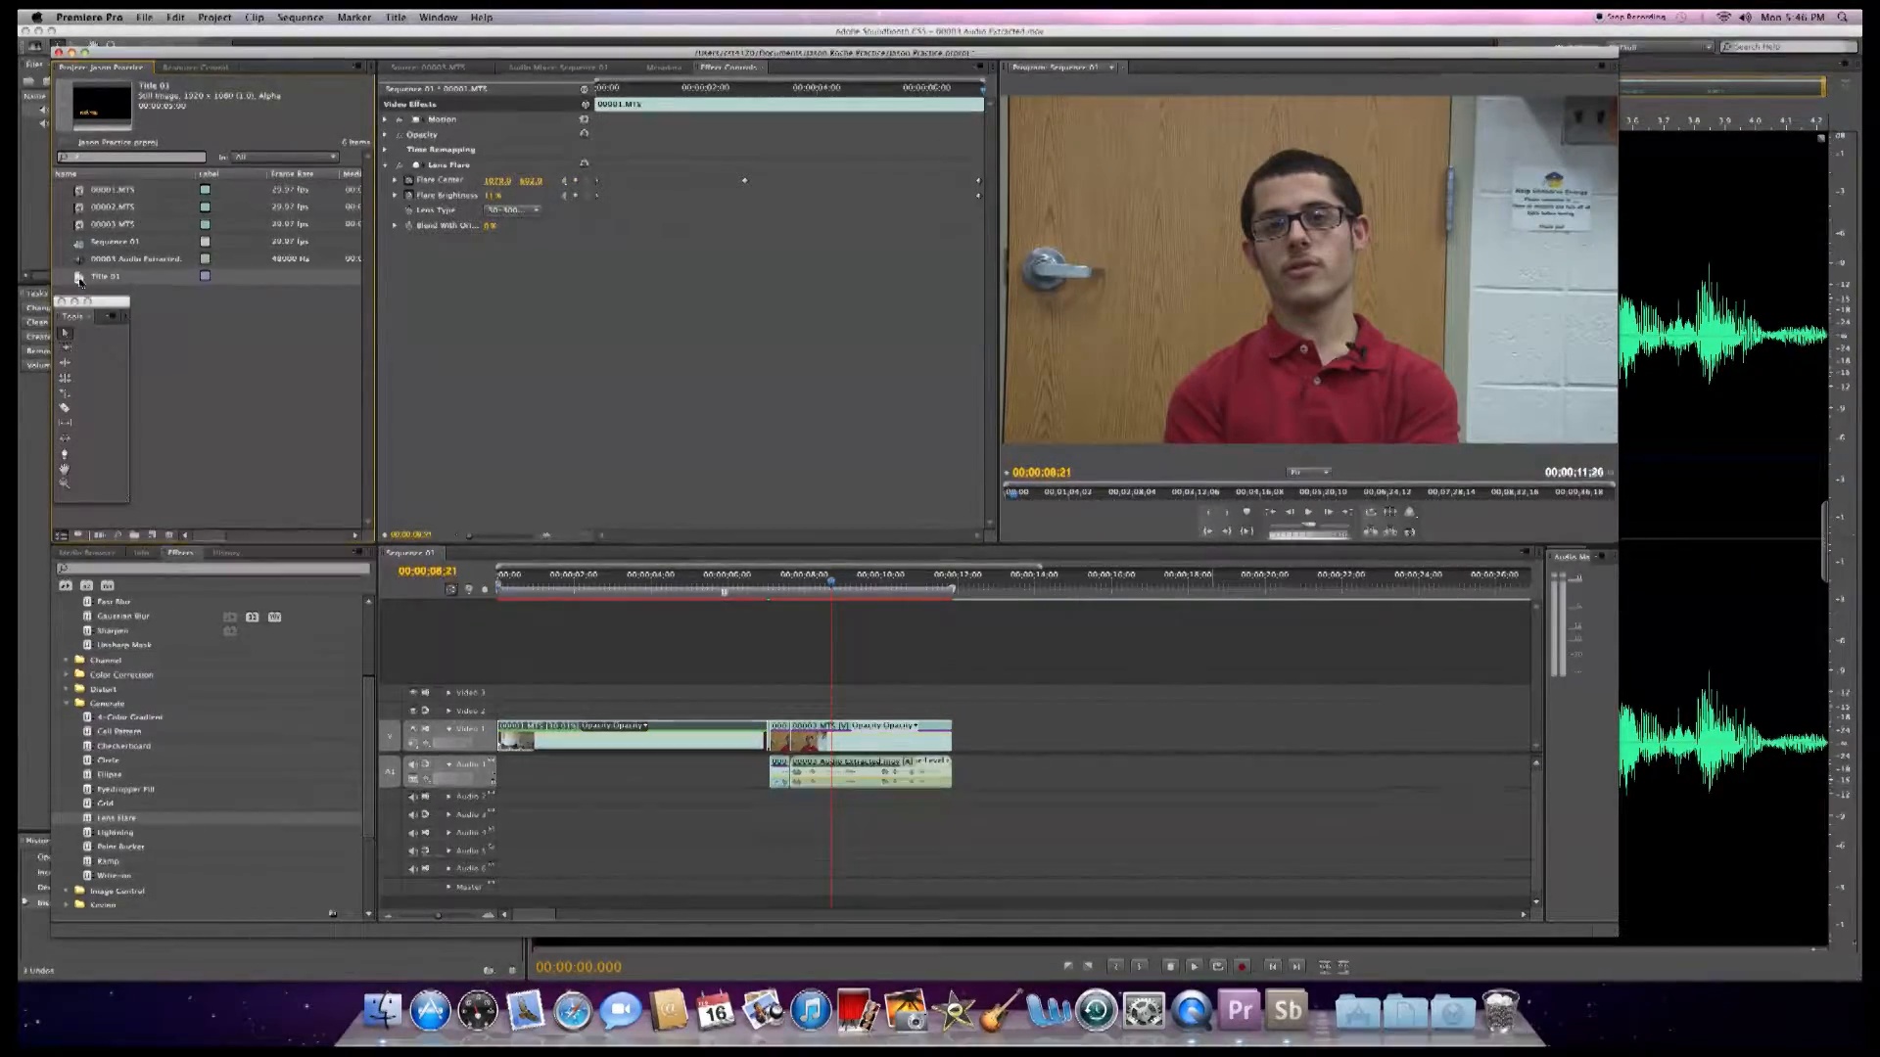
- Place Title 01 on Video 2 above the seated man's clip from 00;00;07;21 and trim its end to match the clip's
left_click_drag(78, 281, 798, 721)
left_click_drag(980, 711, 945, 709)
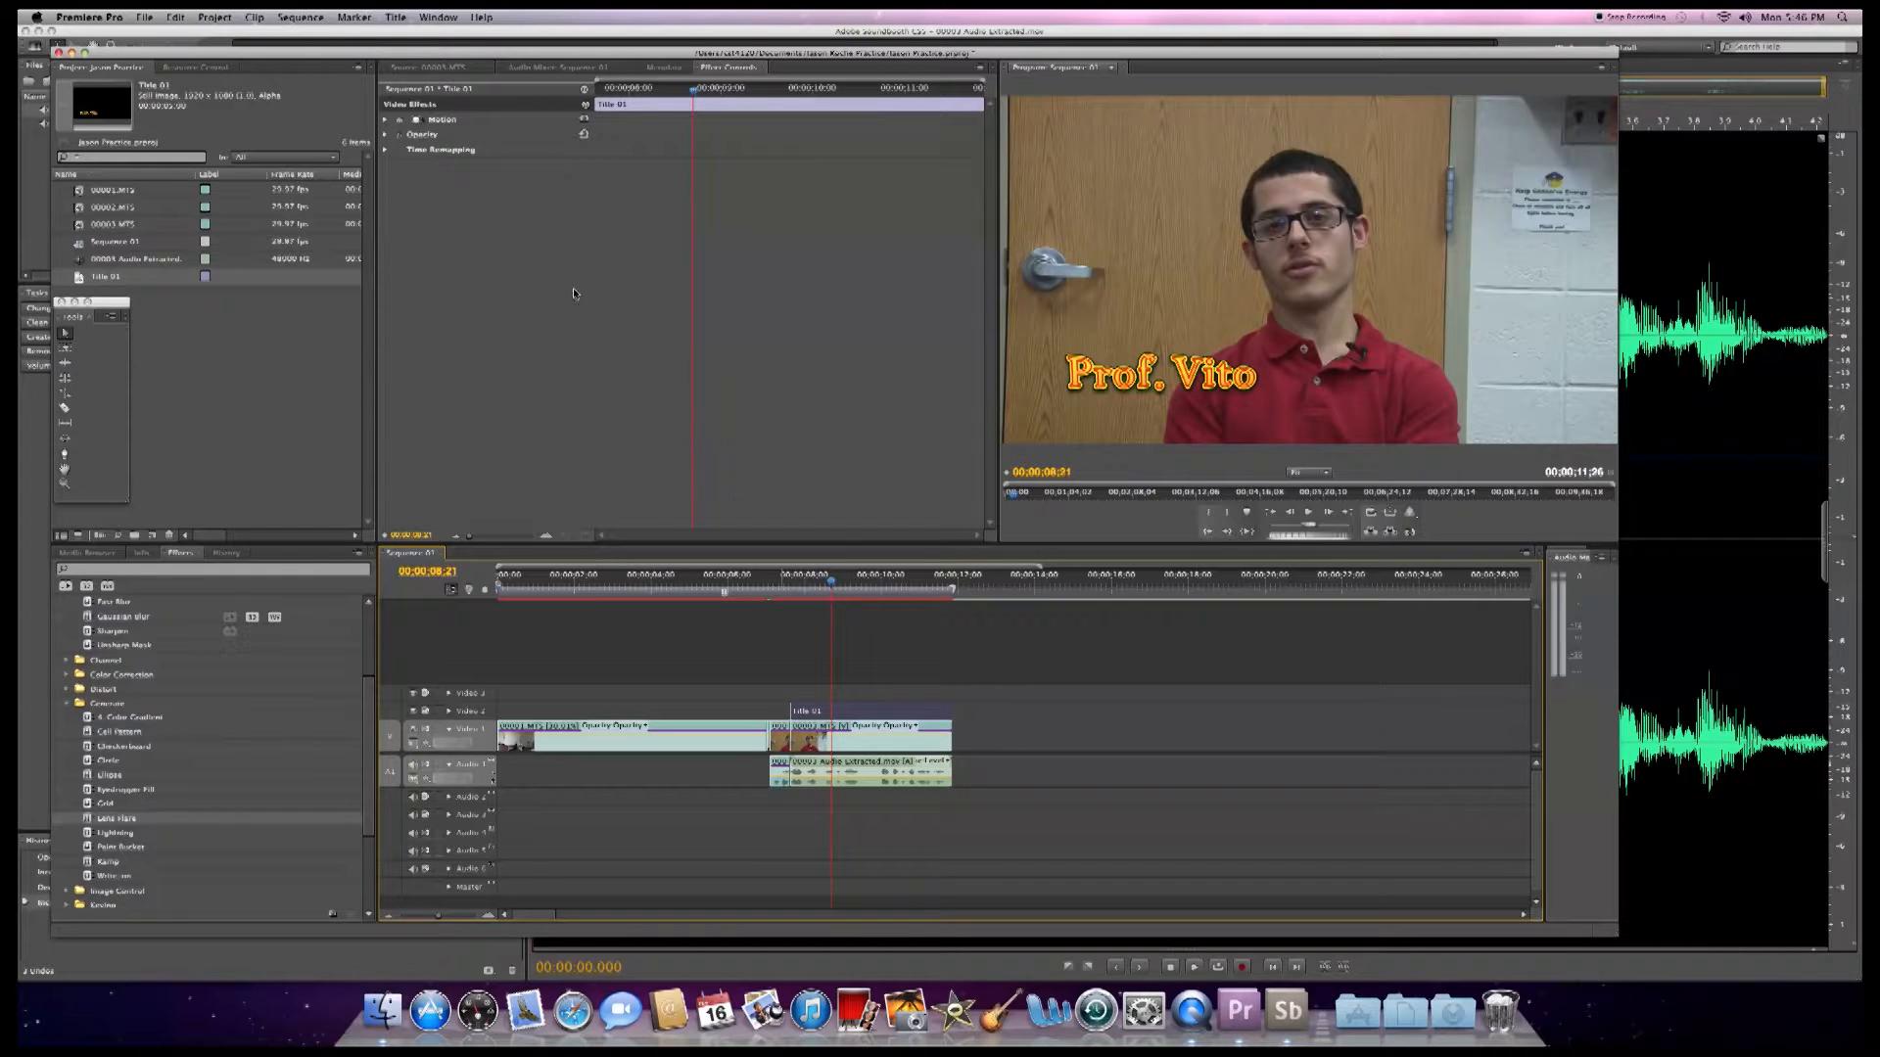
- Keyframe the title's Motion Position and Scale at 00;00;08;21 and at its start, 00;00;07;21
left_click(385, 120)
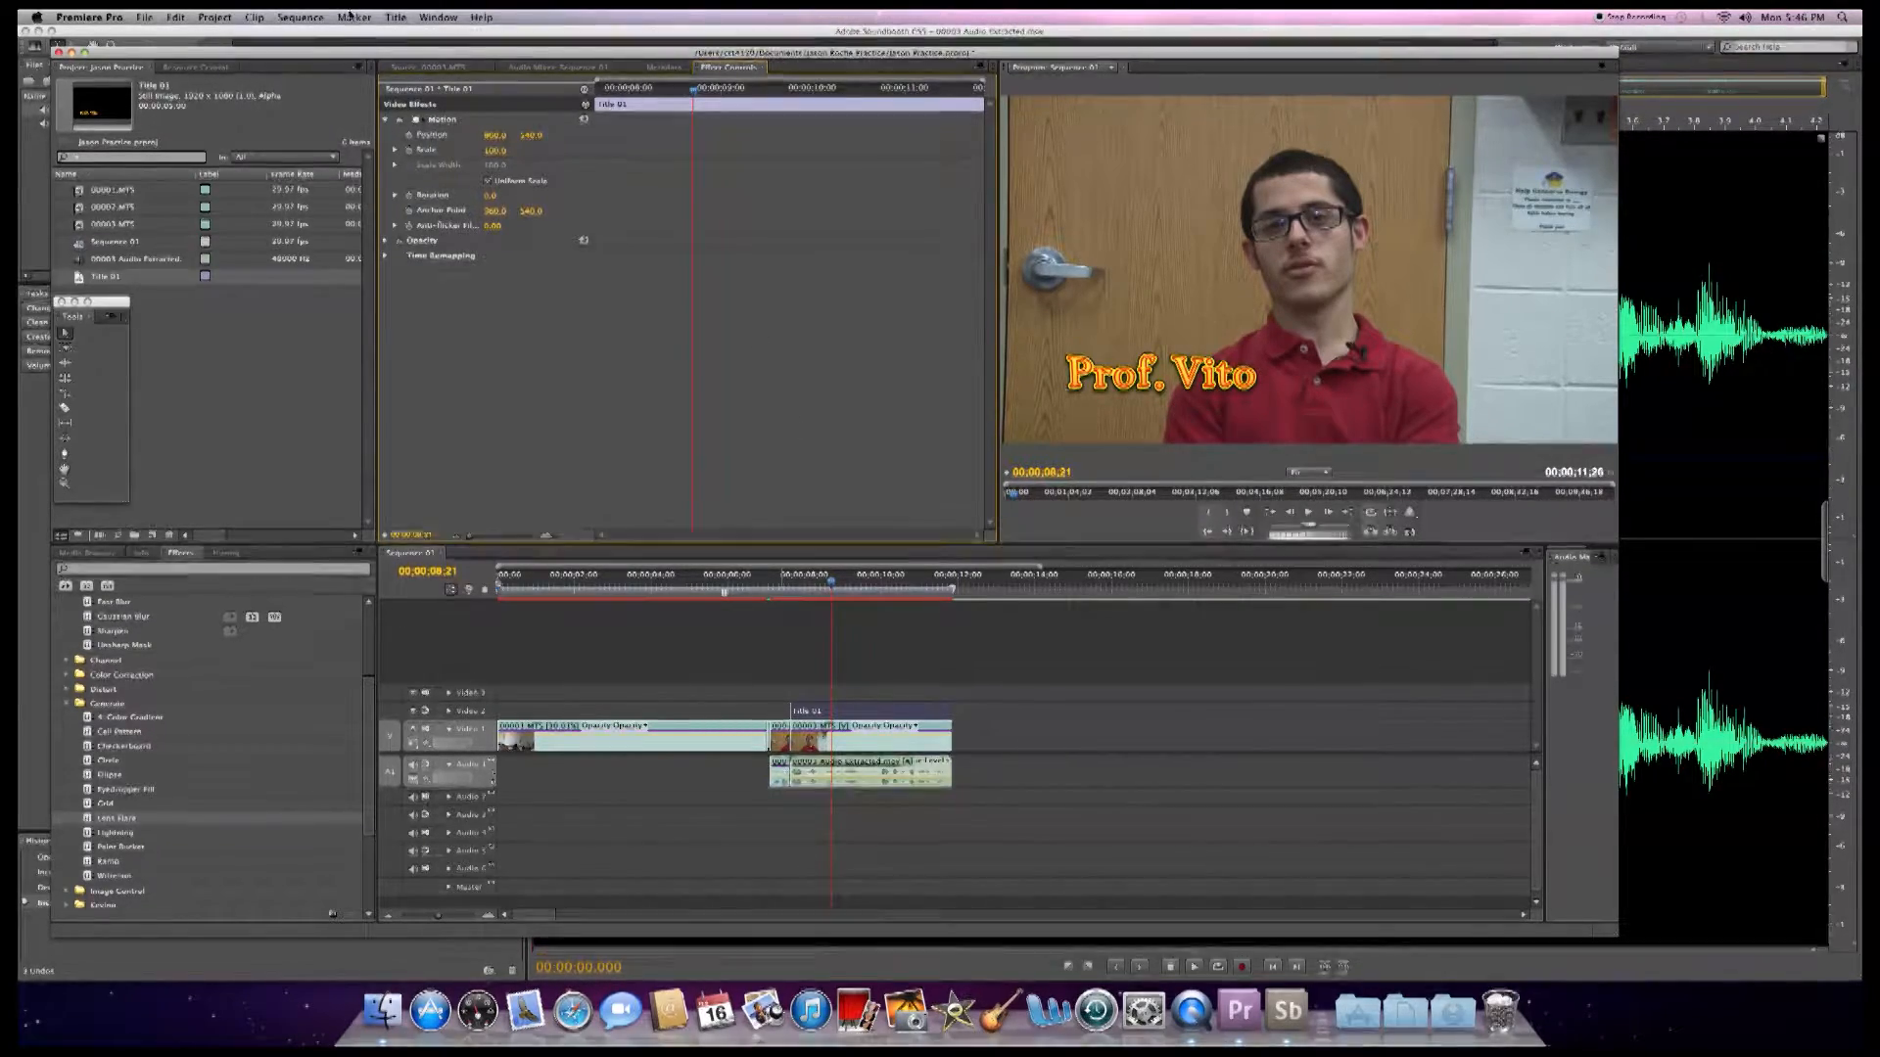
left_click(409, 135)
left_click(409, 150)
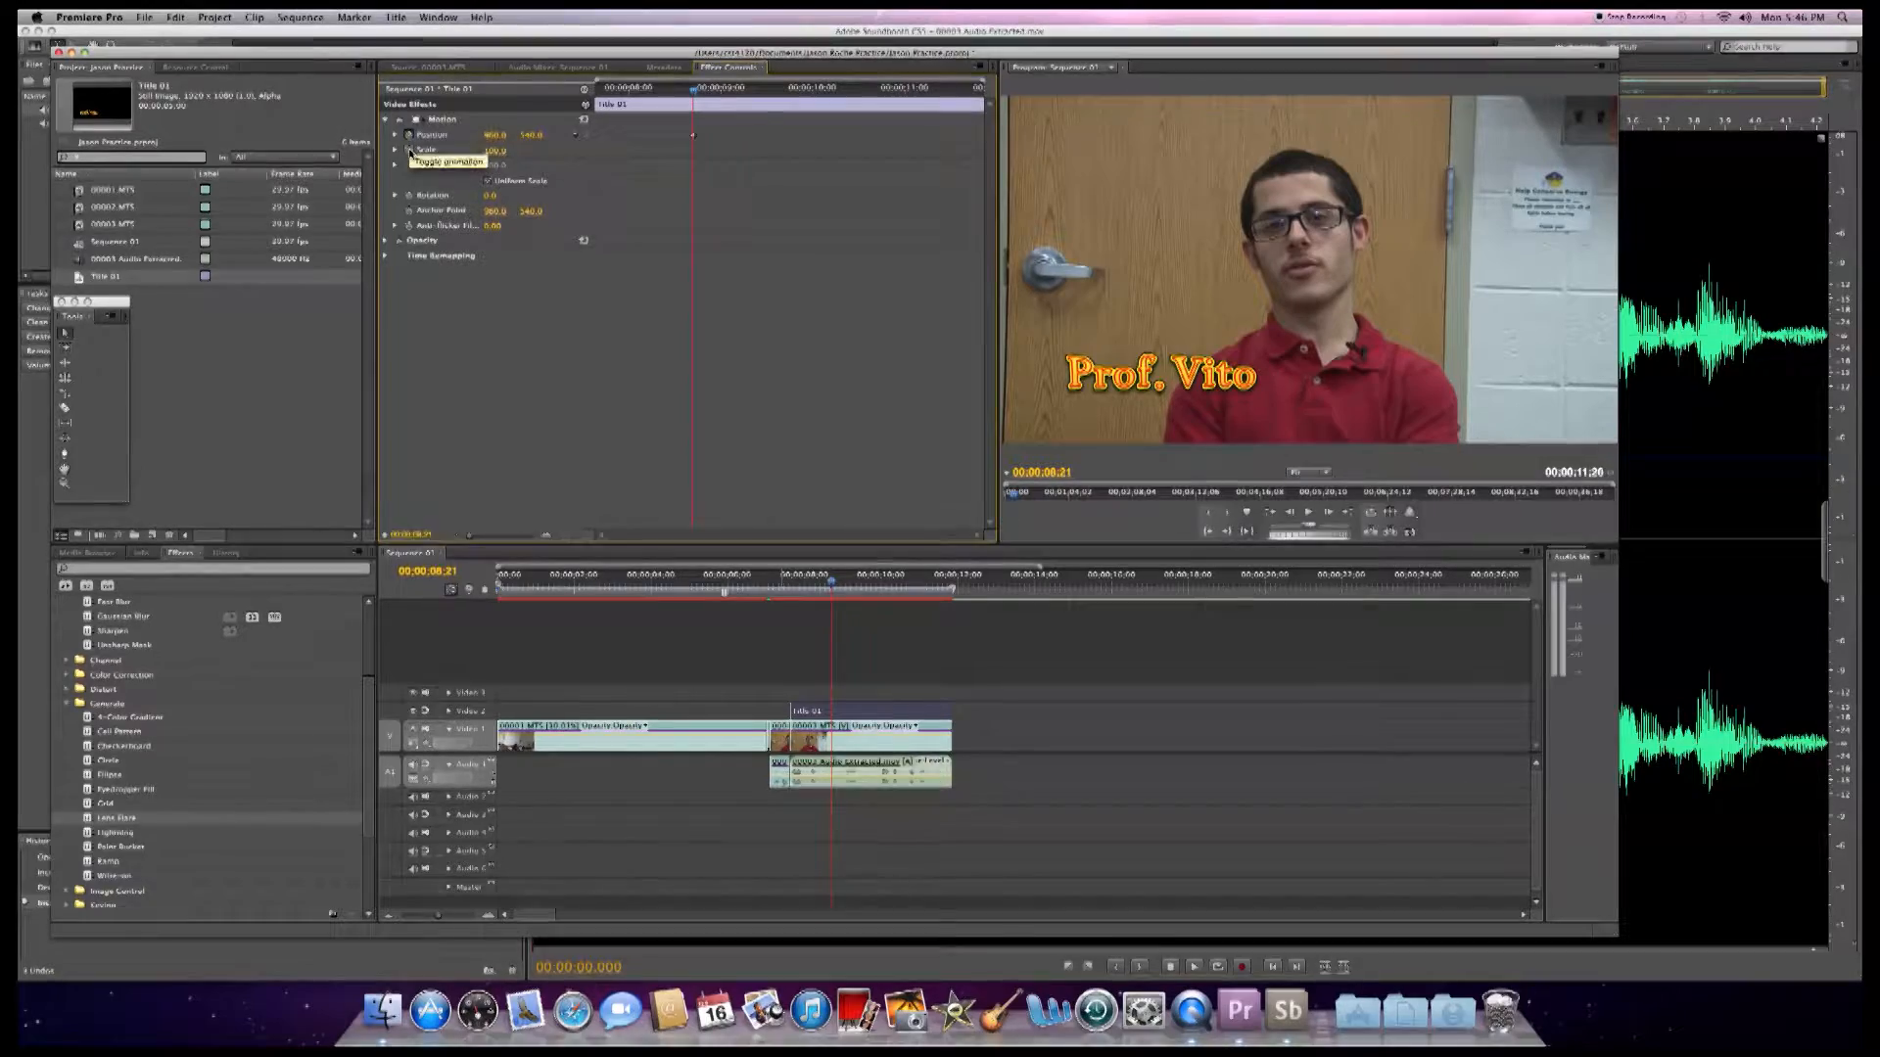
left_click_drag(697, 93, 599, 93)
left_click(576, 135)
left_click(585, 149)
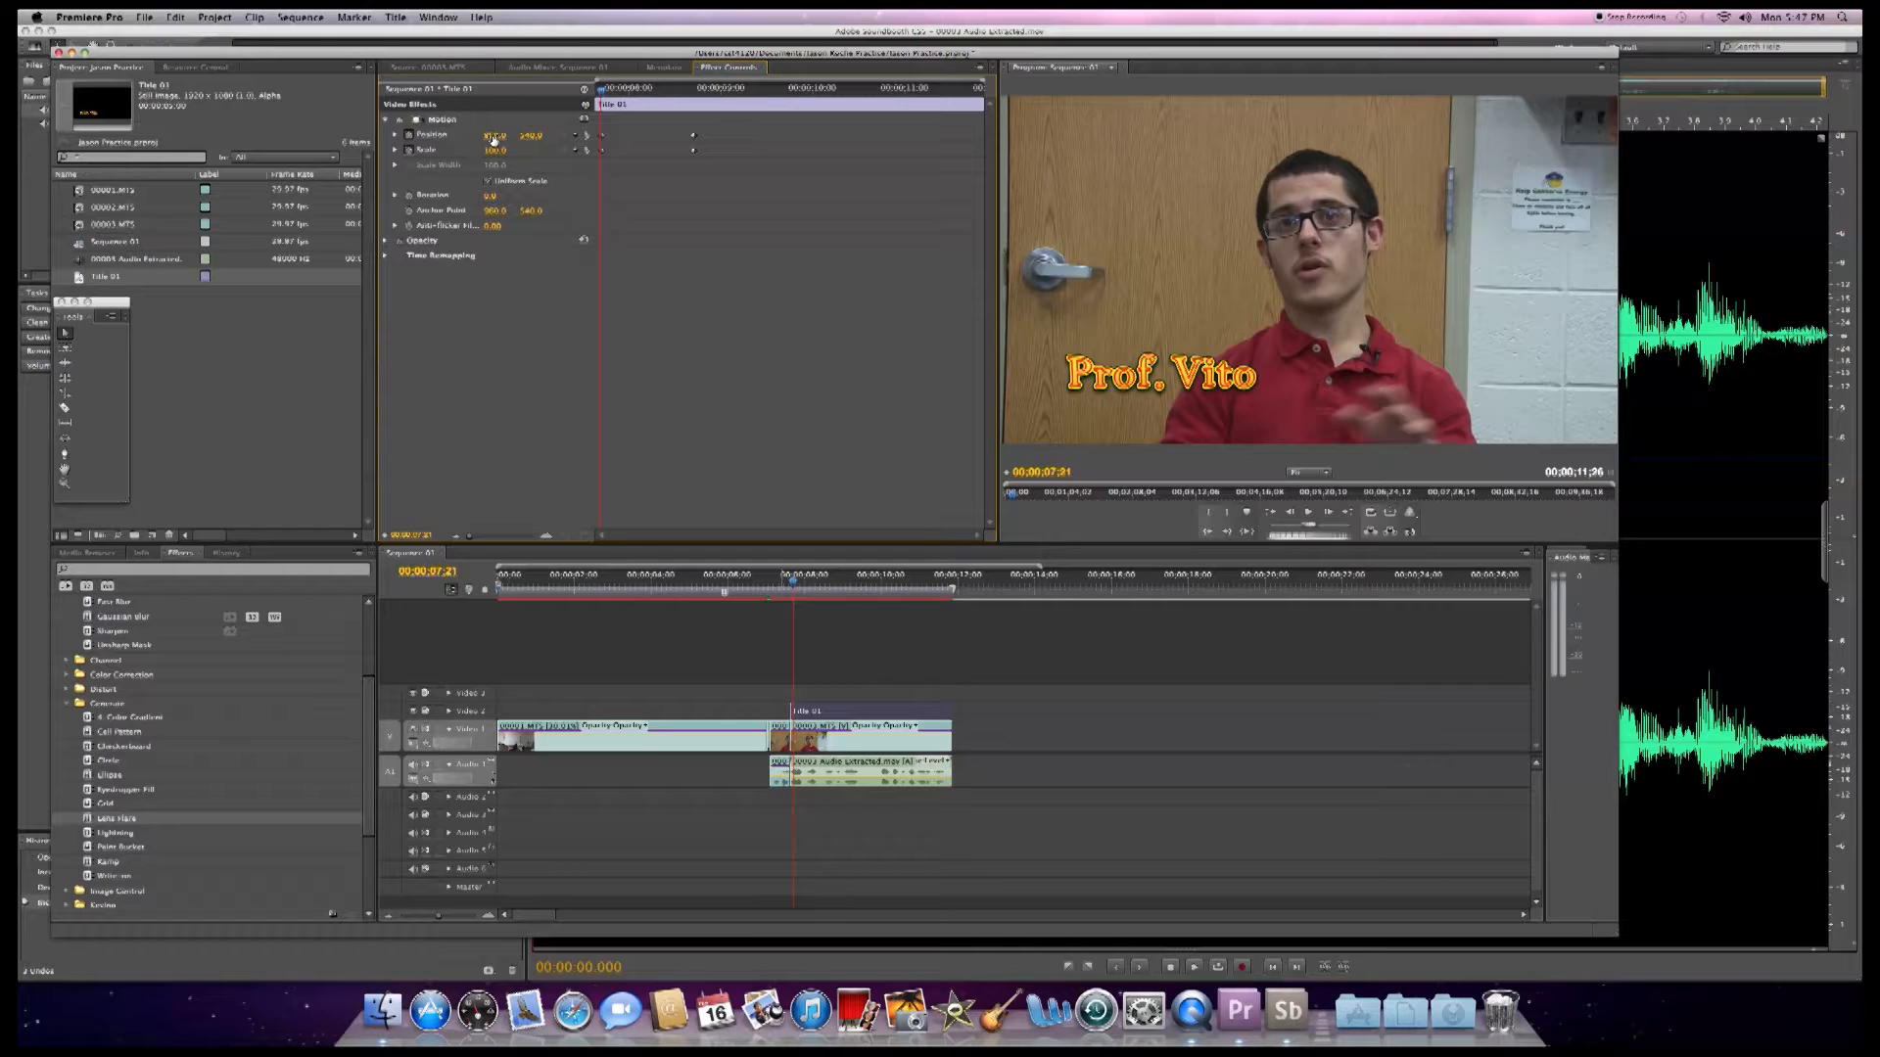
- At the title's start, reduce Scale to about 20 and move it down the picture, and play the animation up to 00;00;10;11
left_click_drag(494, 150, 416, 150)
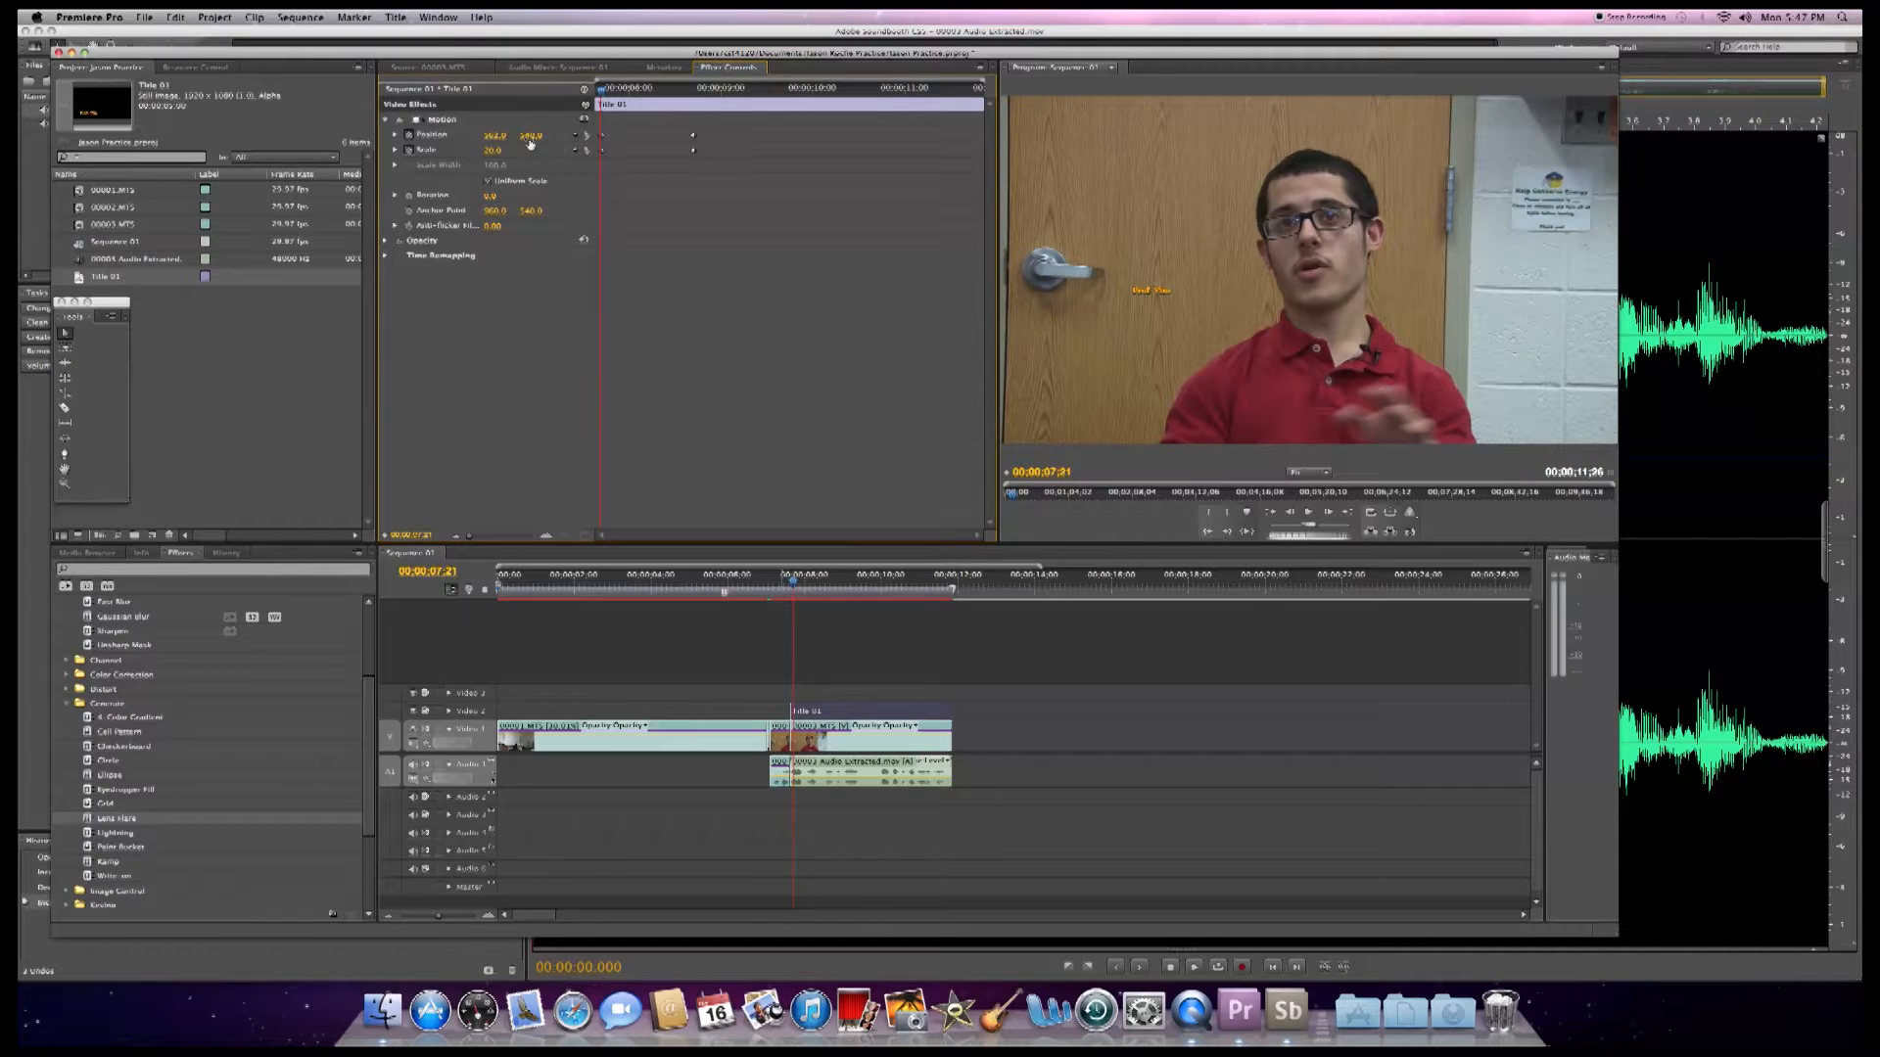
left_click_drag(530, 135, 780, 135)
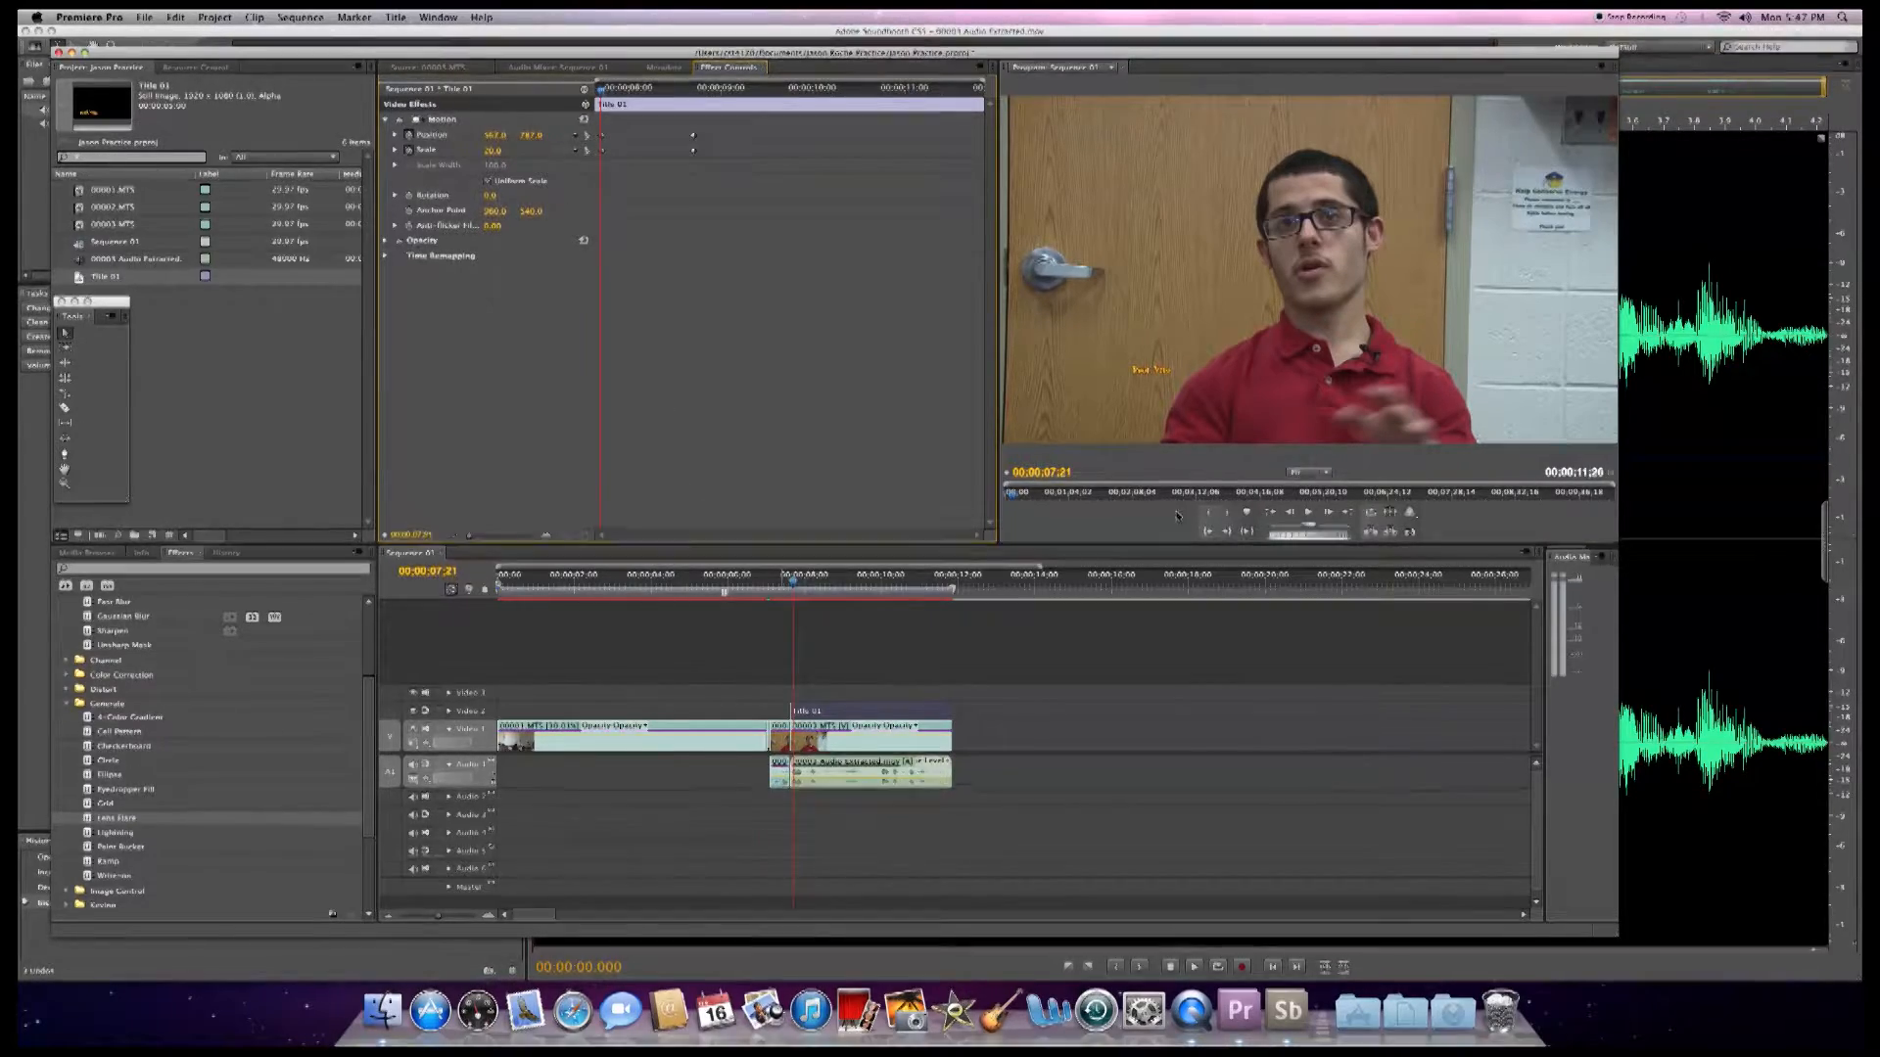
left_click(1309, 513)
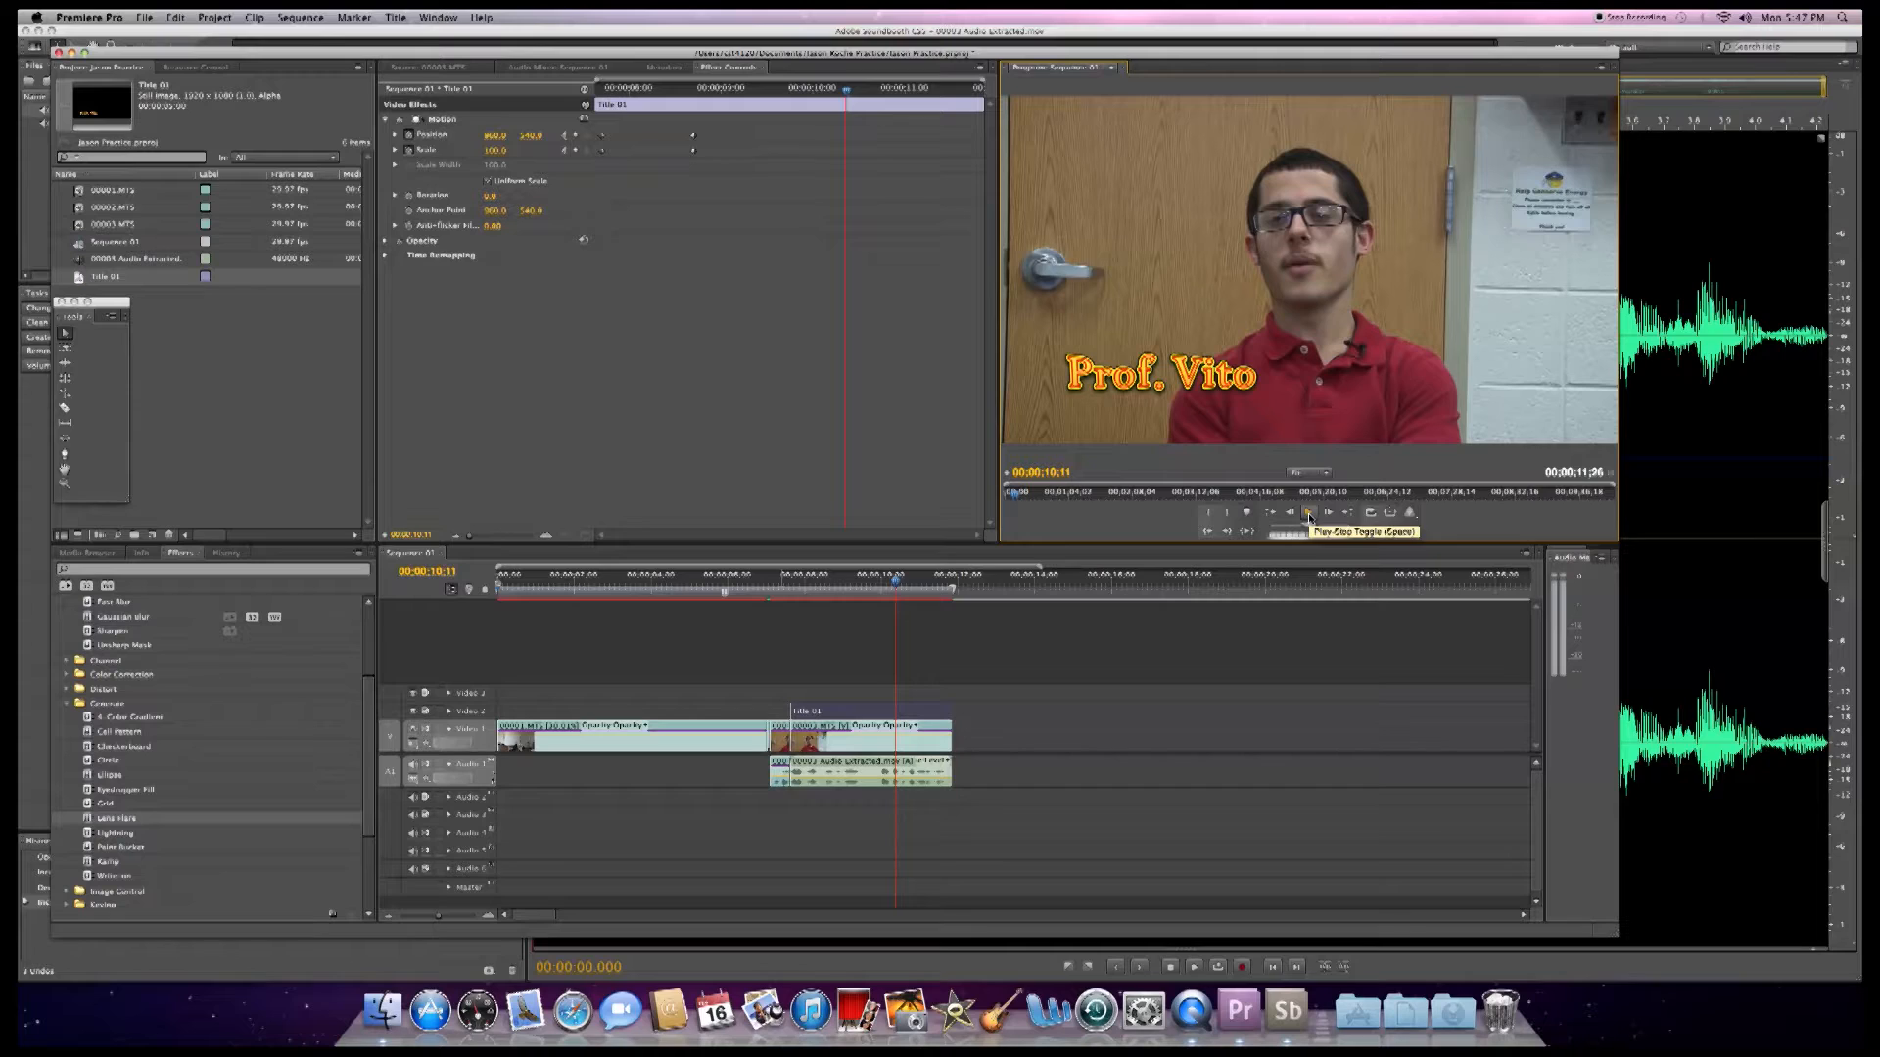
- Add Position and Scale keyframes to the title at 00;00;10;11 and 00;00;10;18, keeping its full-size values
left_click(577, 136)
left_click(577, 152)
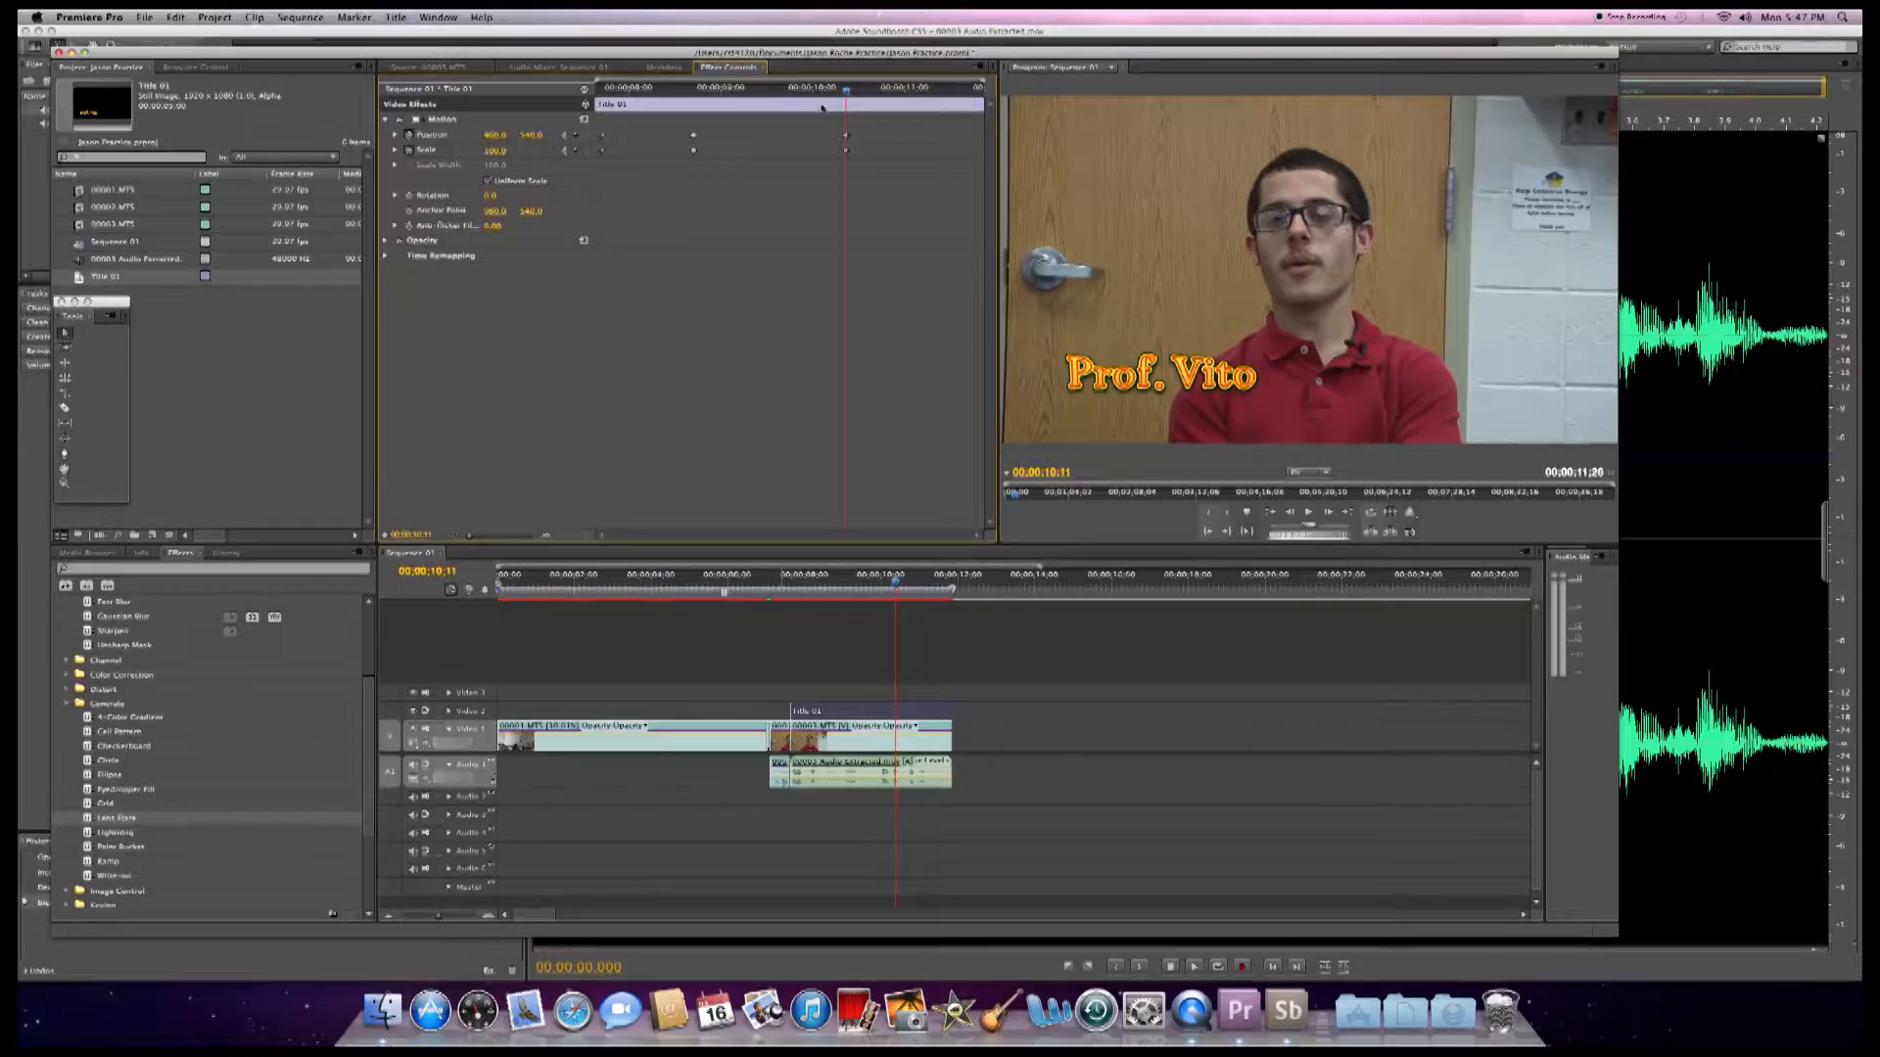
left_click_drag(848, 93, 868, 90)
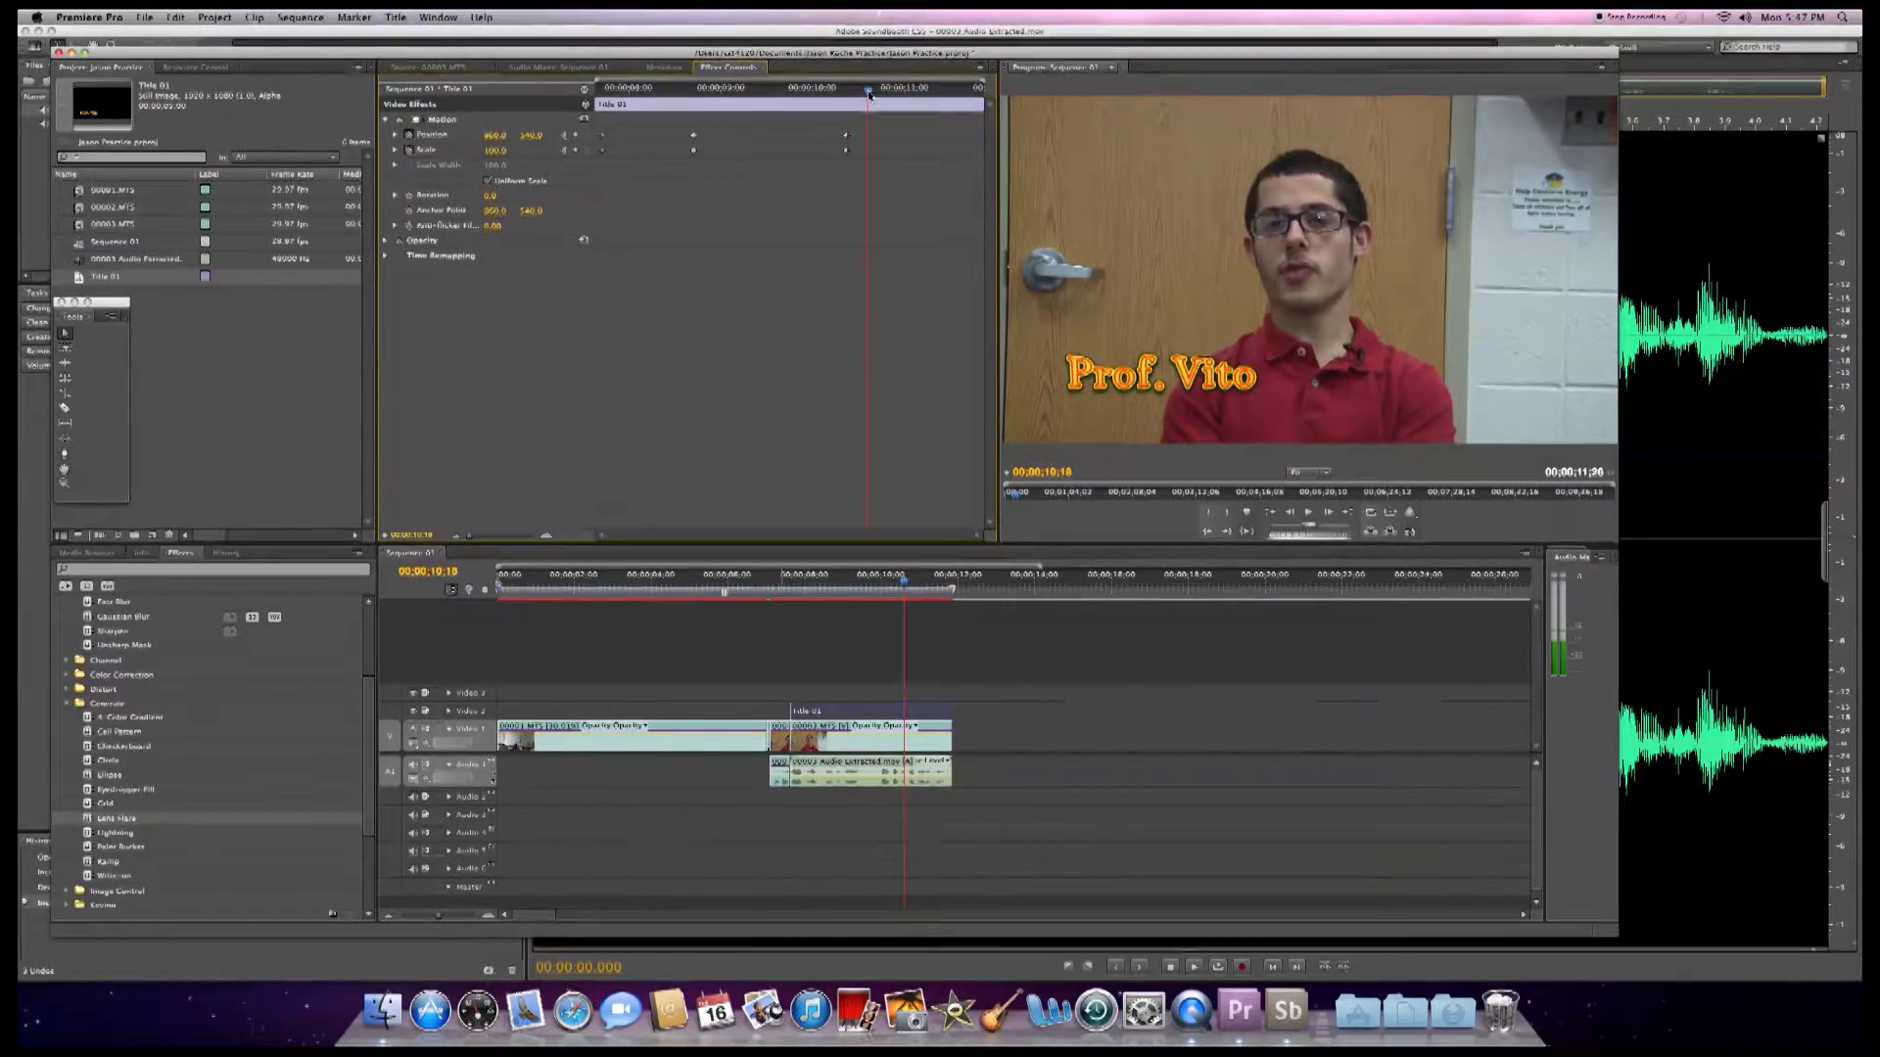
left_click(576, 135)
left_click(575, 150)
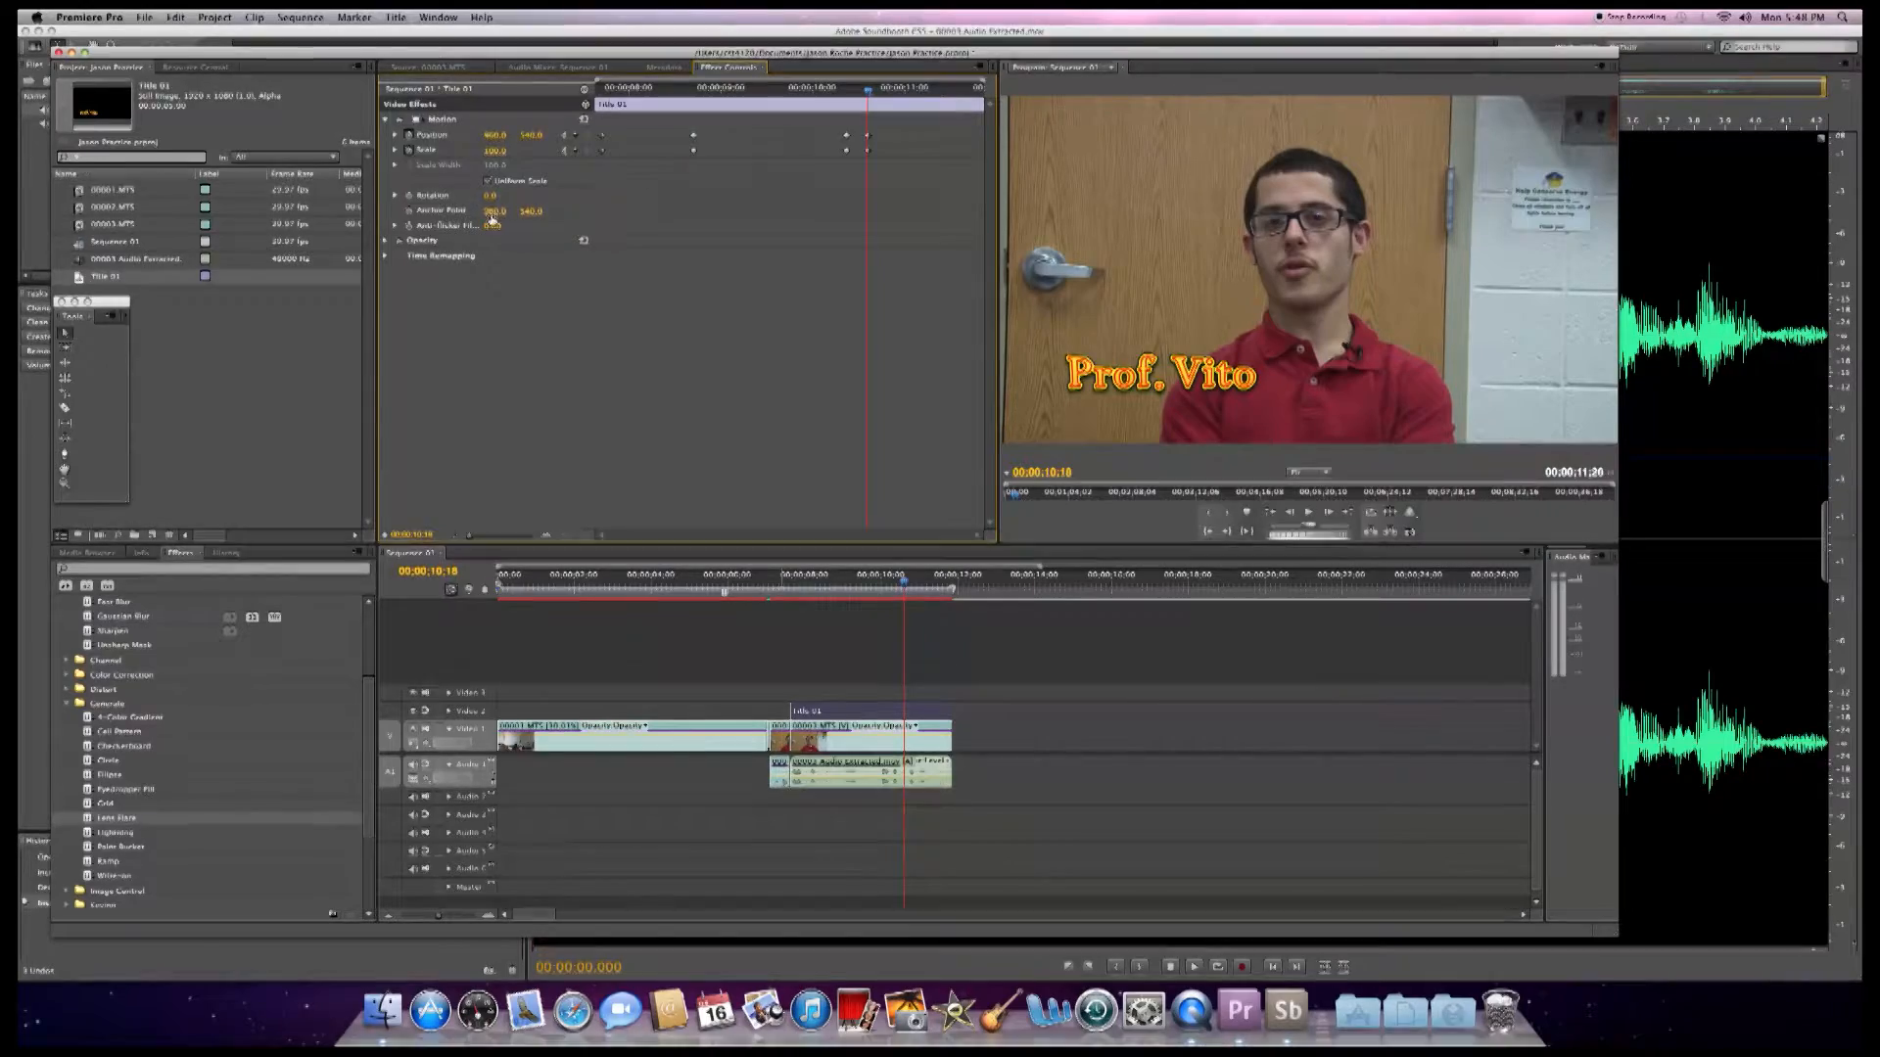
- Keyframe the title's Rotation and Anchor Point at 00;00;11;24 with Rotation about 1x60°, and at 00;00;10;19 with Rotation 0°
left_click_drag(490, 203, 539, 202)
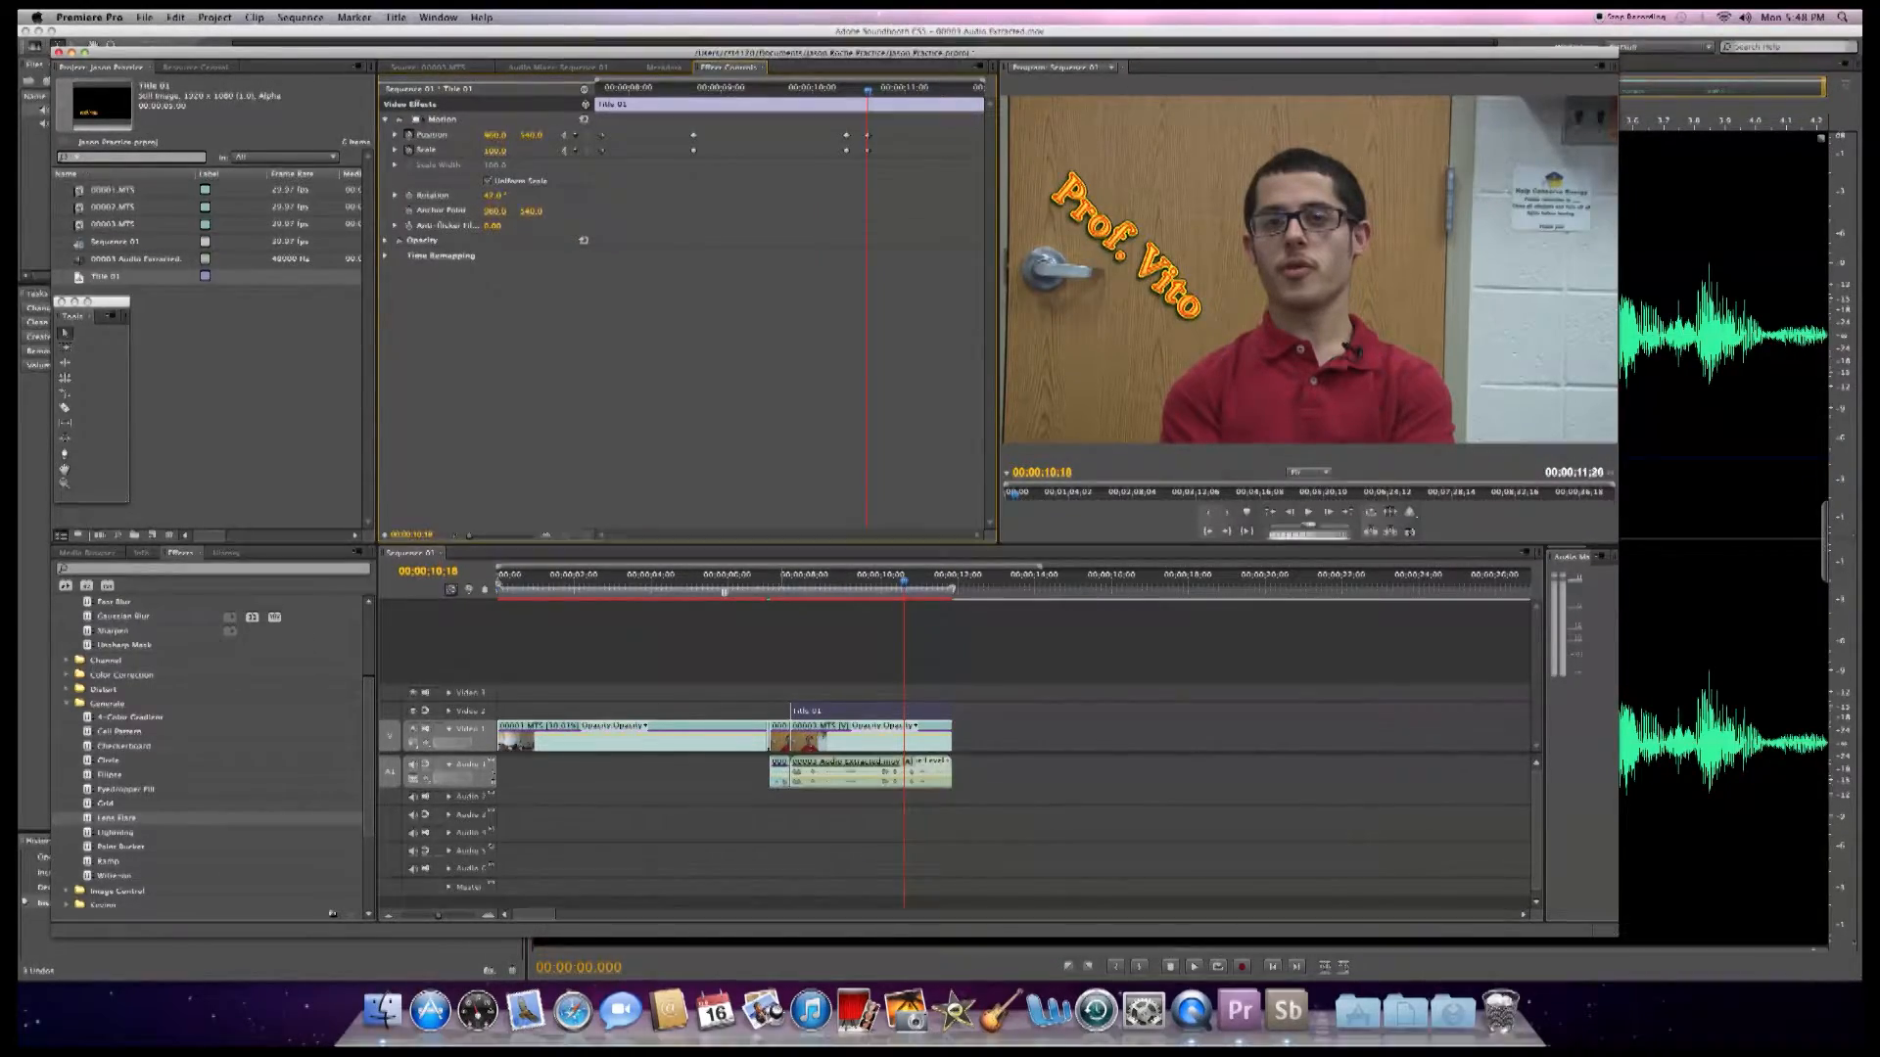
mouse_move(539, 203)
left_mouse_down()
mouse_move(511, 203)
mouse_move(553, 203)
left_mouse_up()
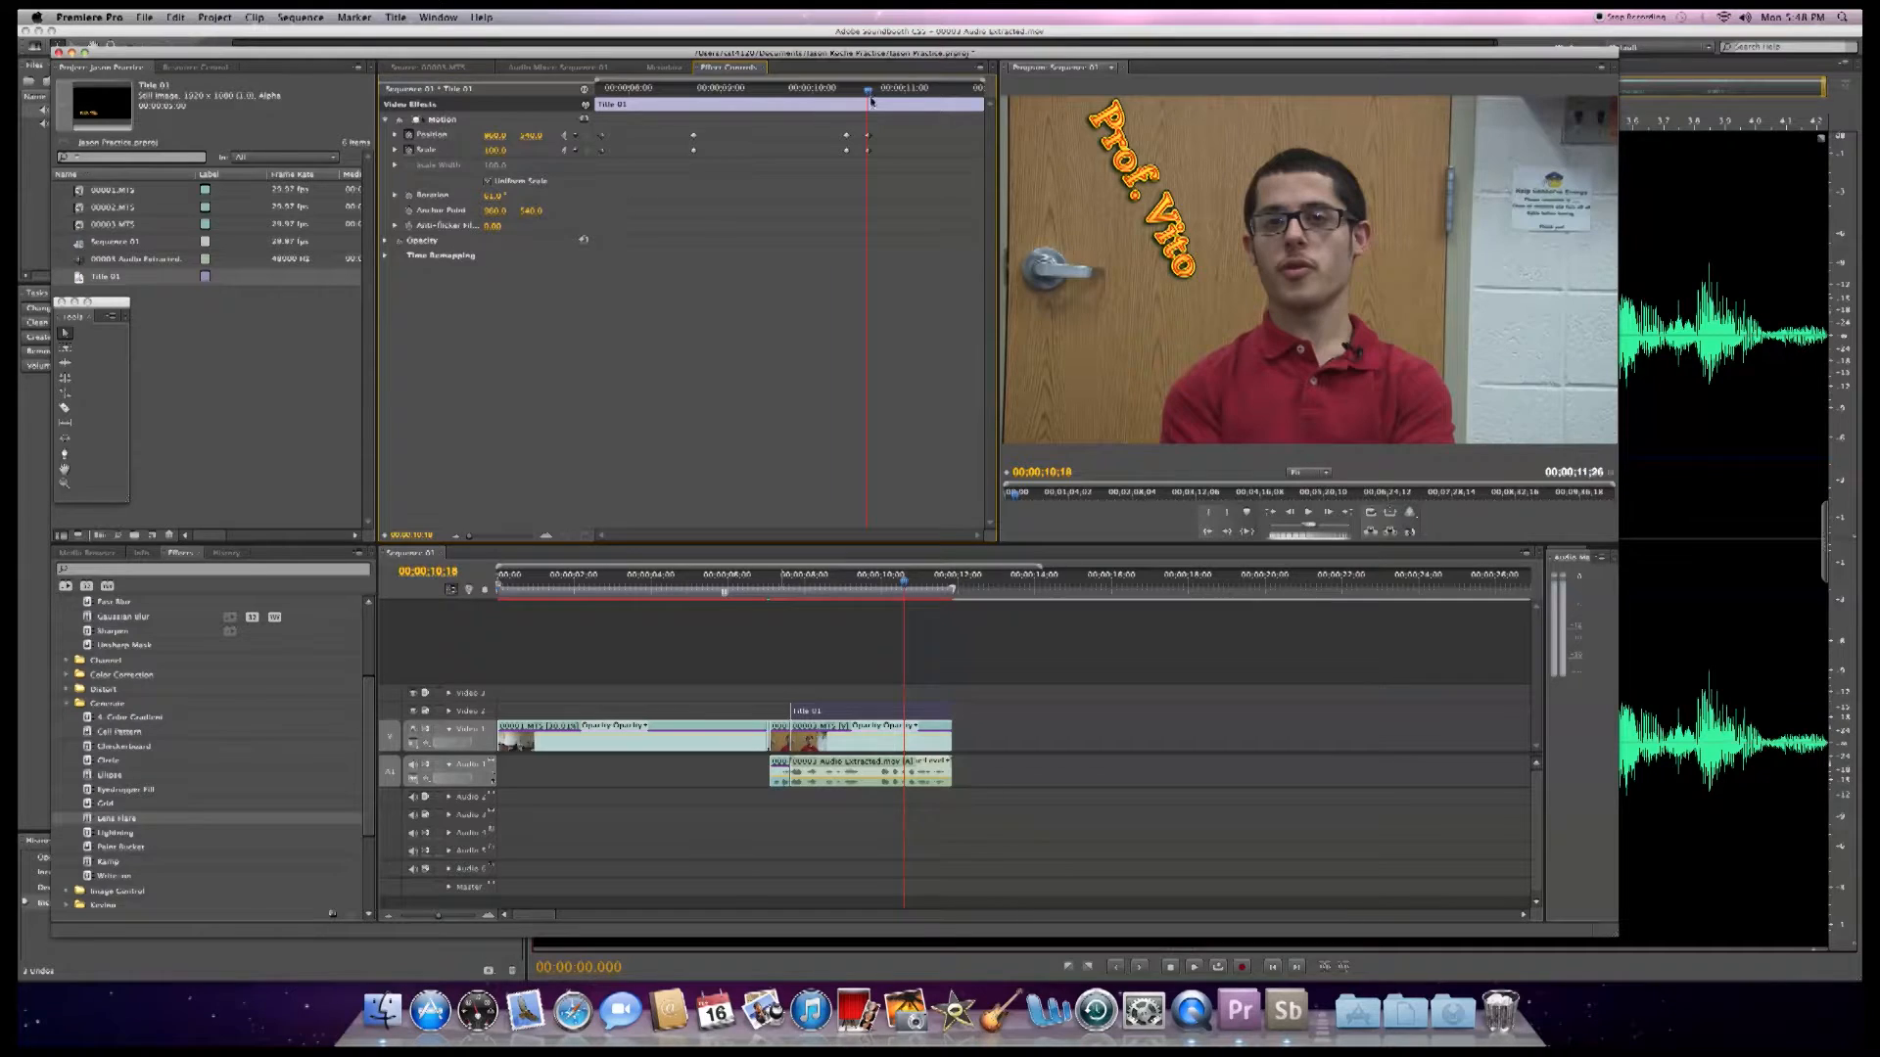
left_click_drag(867, 93, 980, 109)
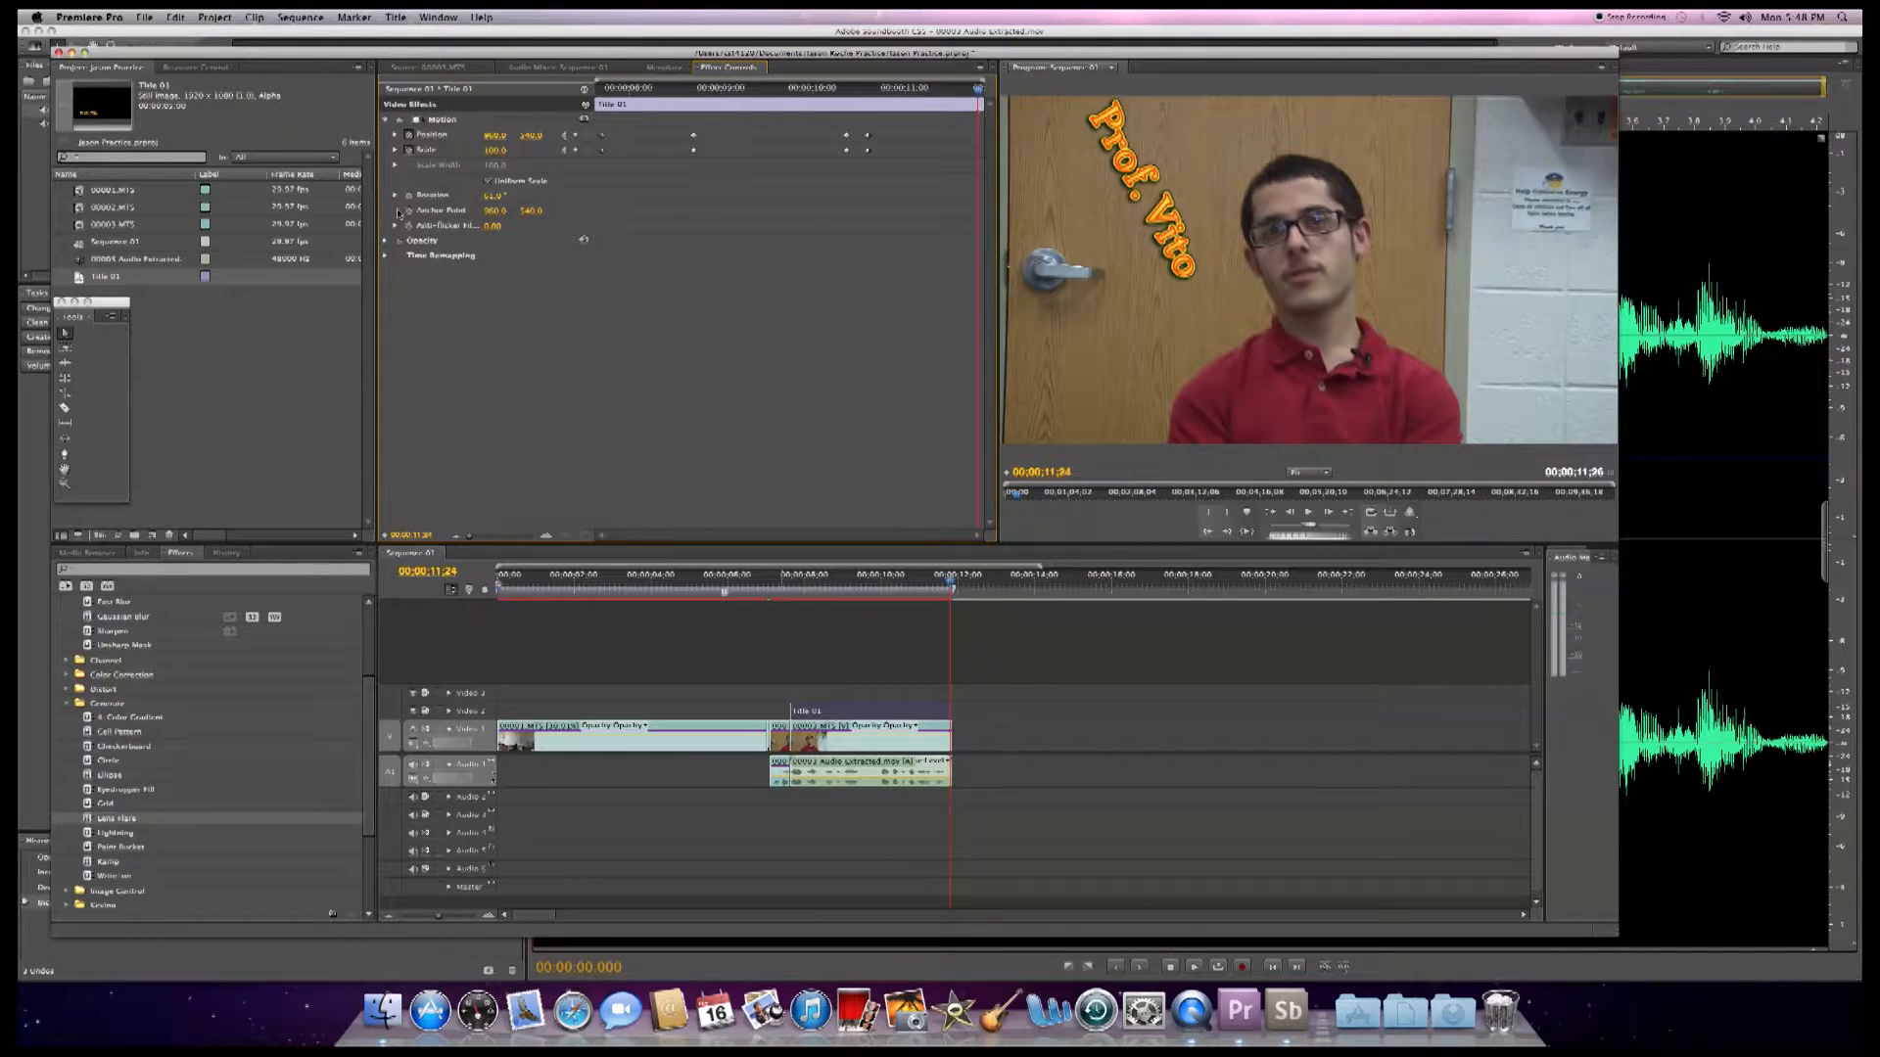
left_click_drag(494, 198, 845, 197)
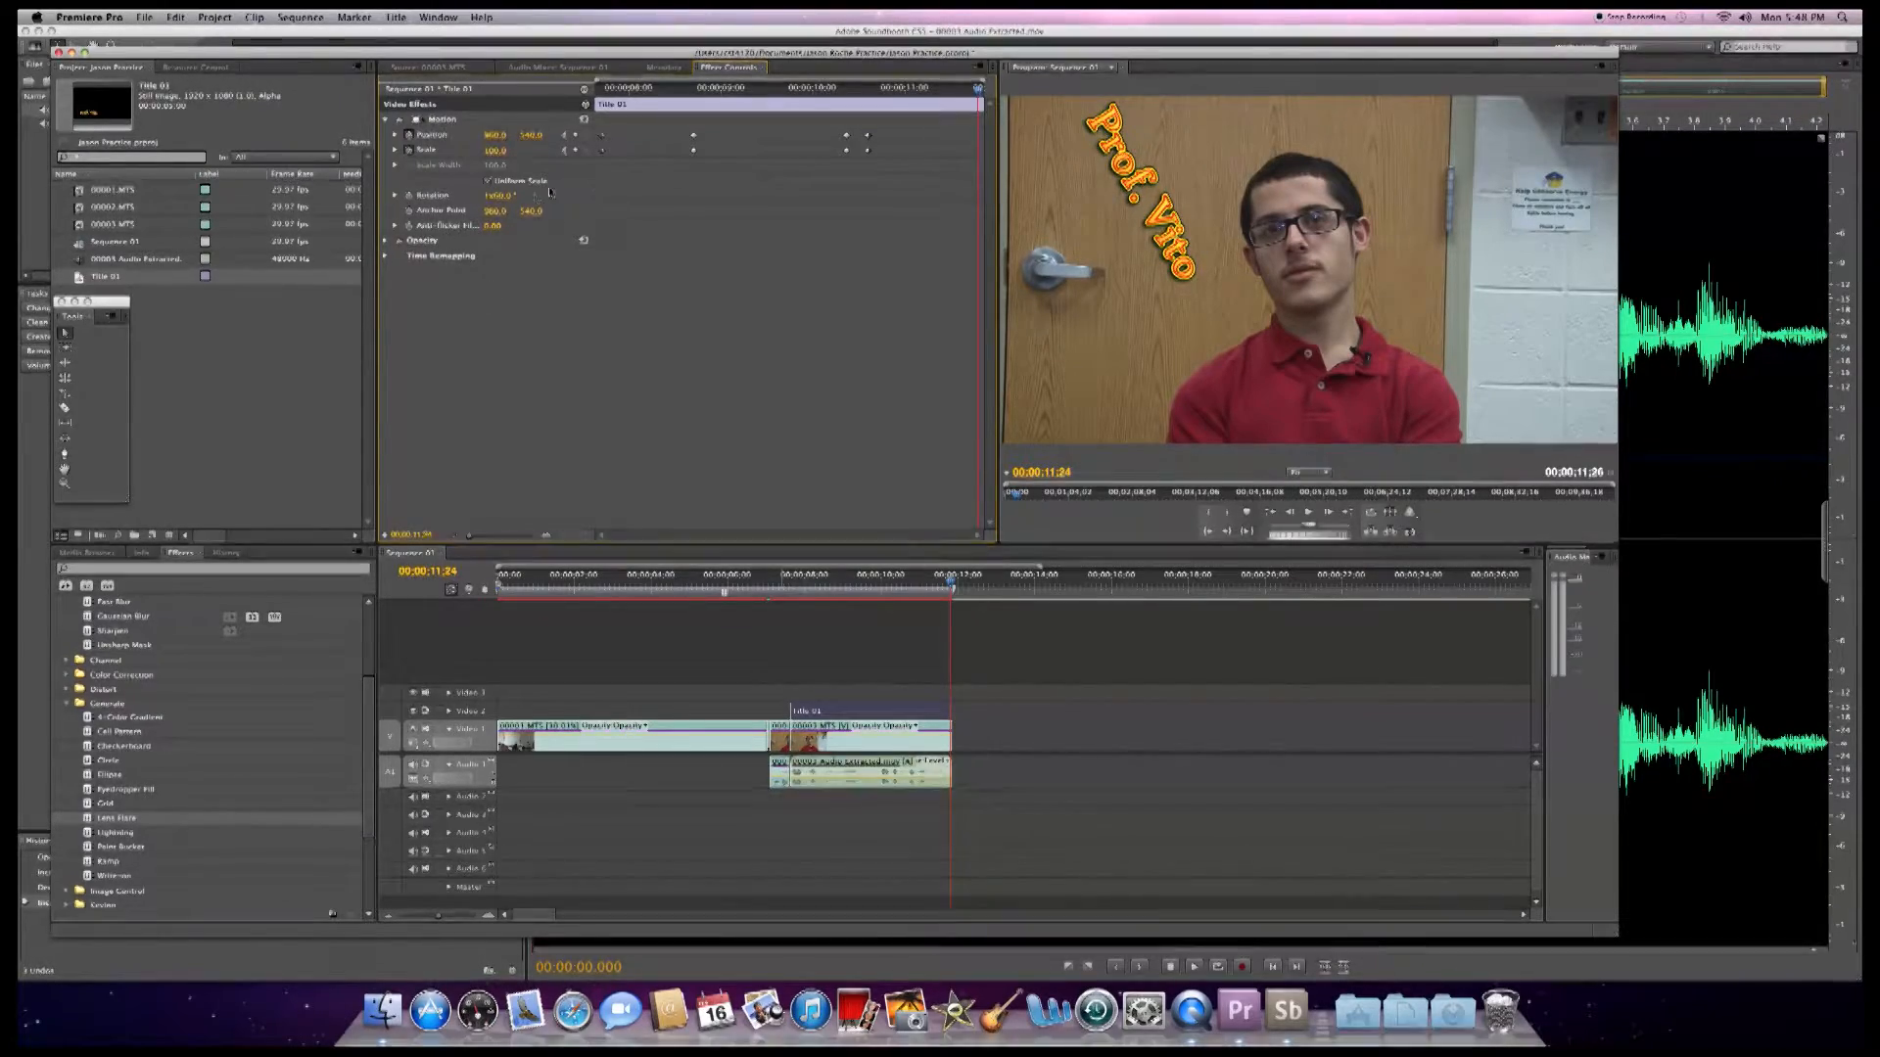
left_click(408, 196)
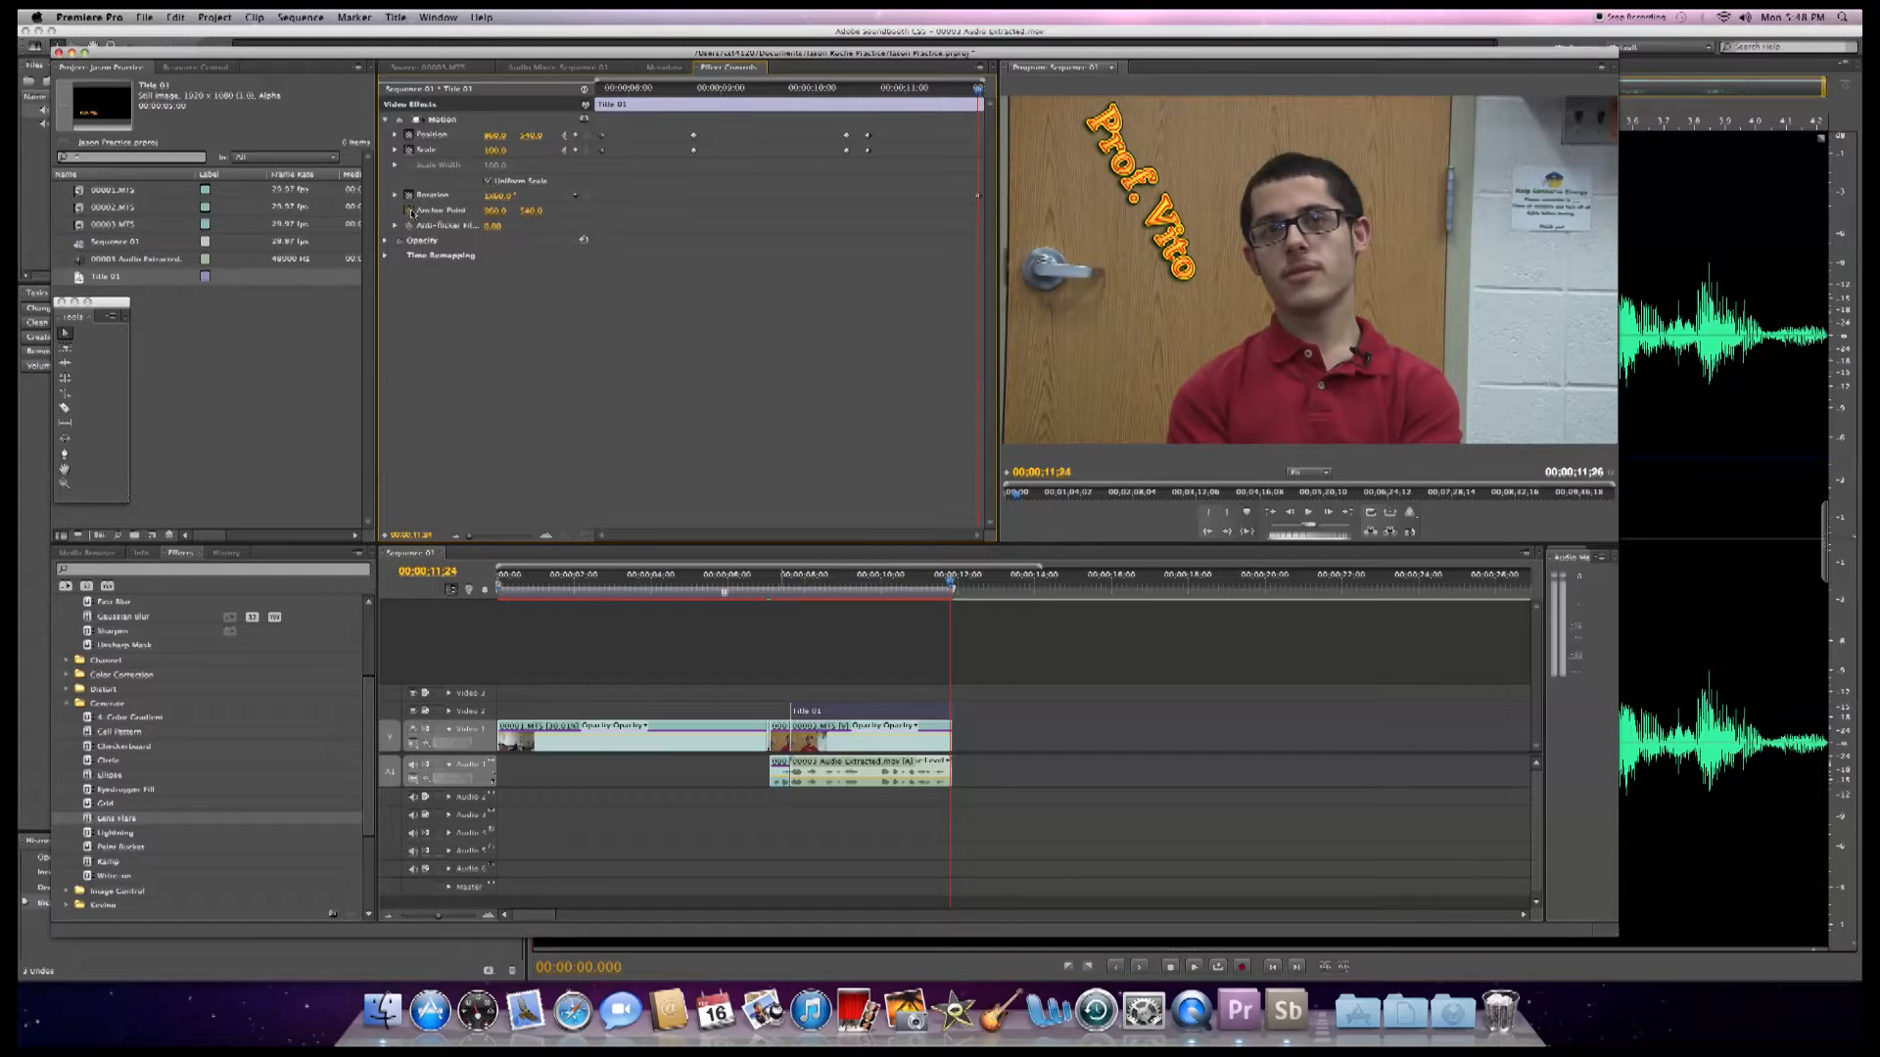
left_click_drag(980, 97, 872, 105)
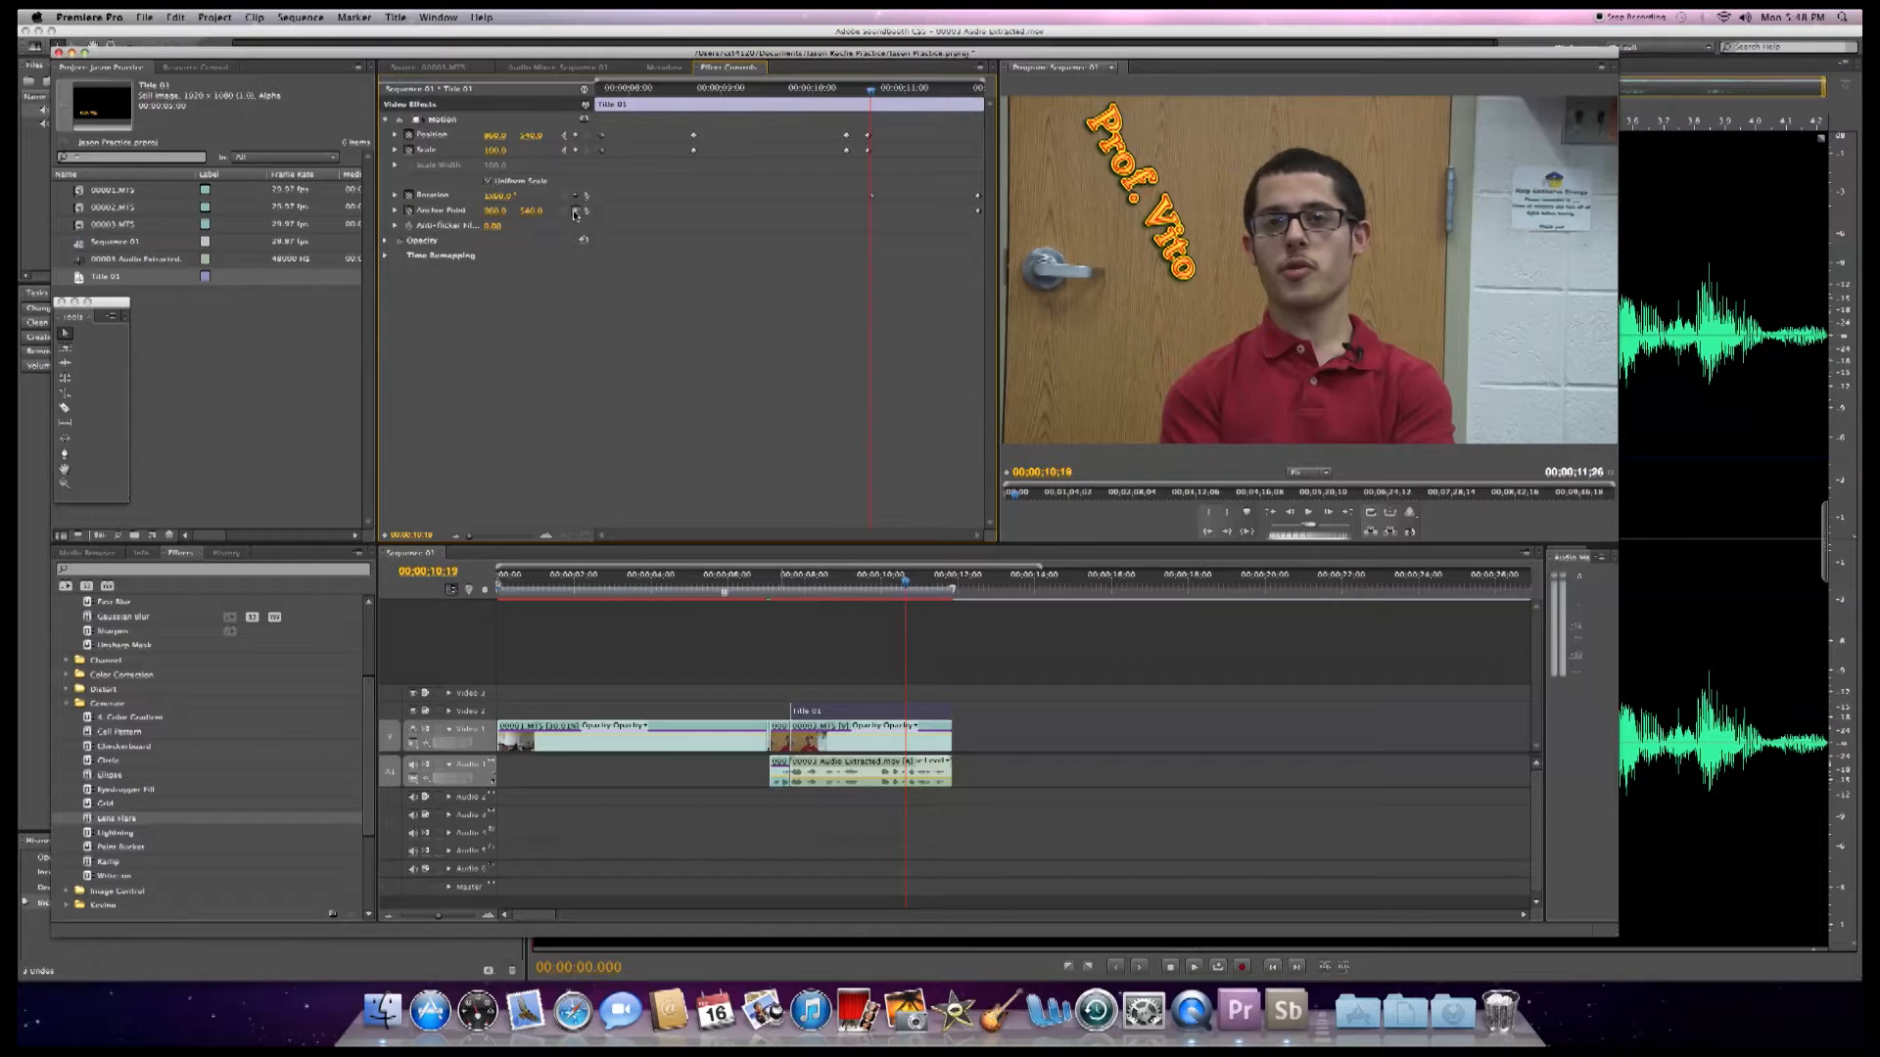
left_click_drag(500, 196, 29, 196)
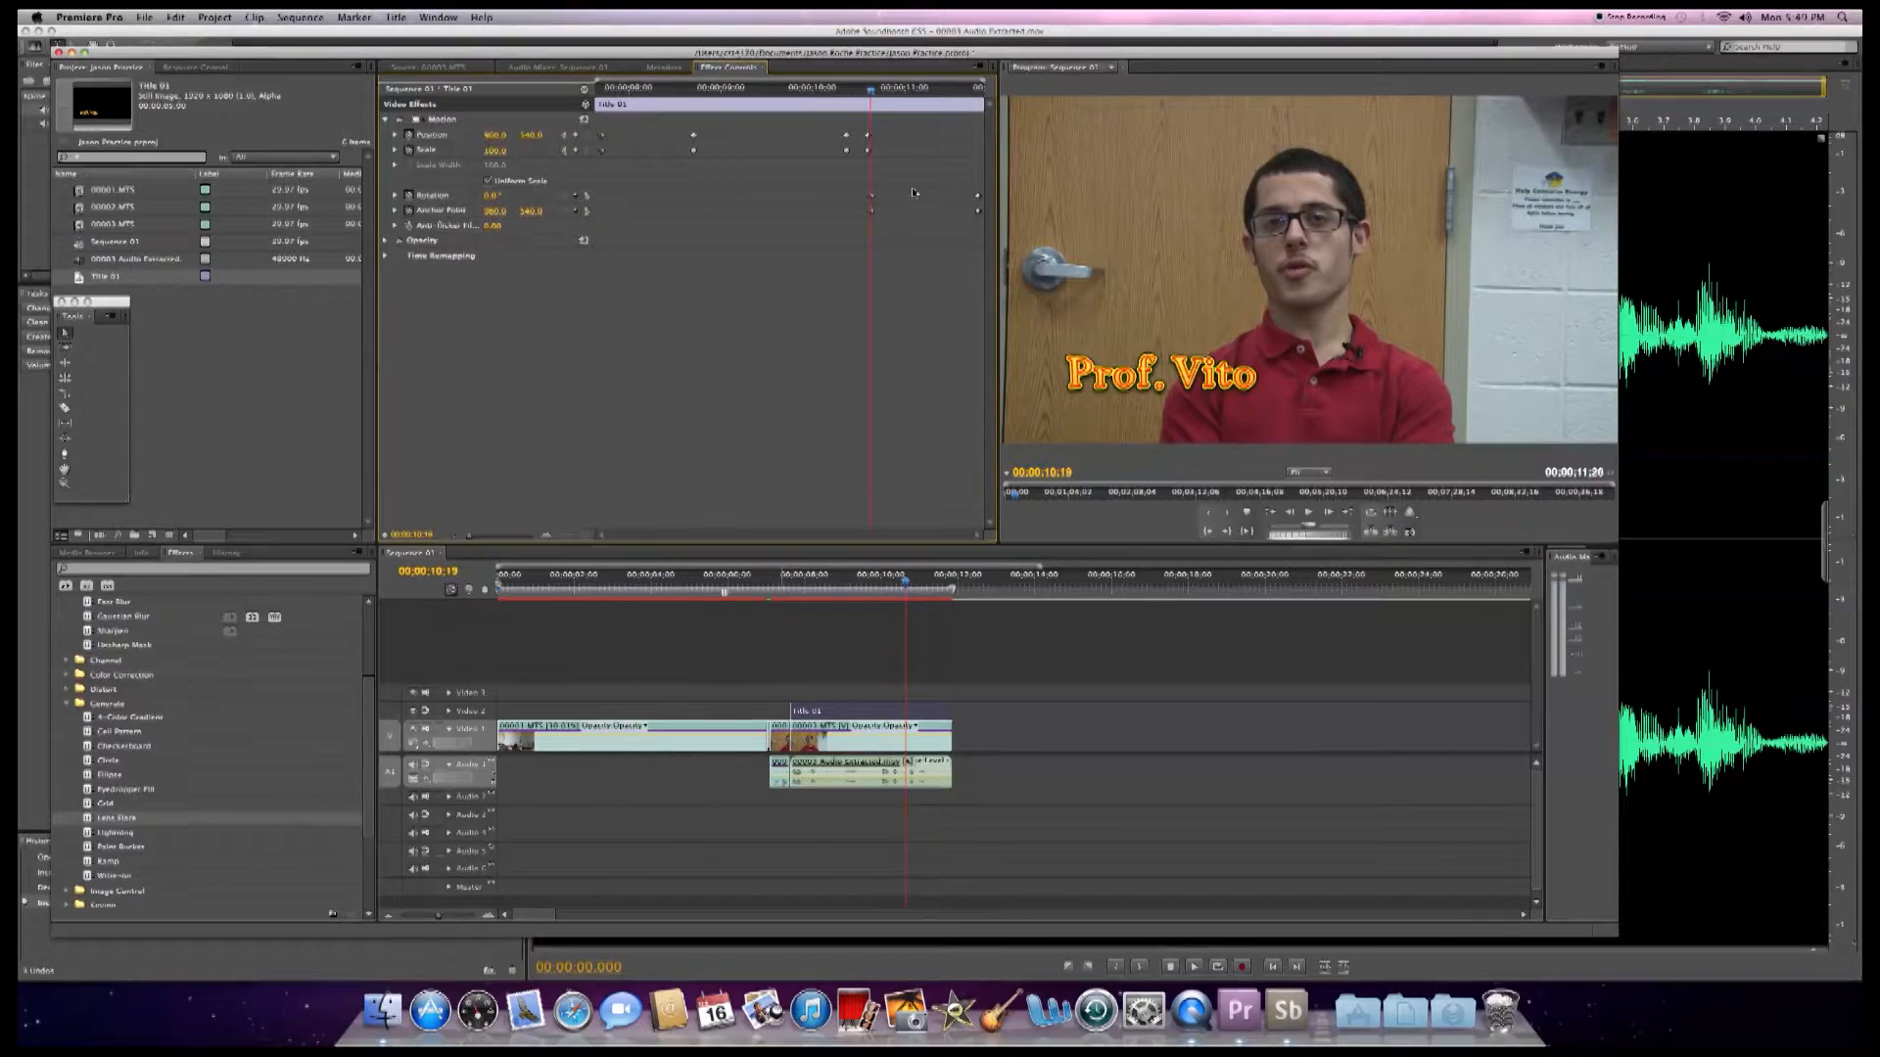
- At 00;00;11;24, keyframe the title's Scale at about 12 and its Position above the picture, and play the animation from the title's start
left_click_drag(882, 103, 983, 113)
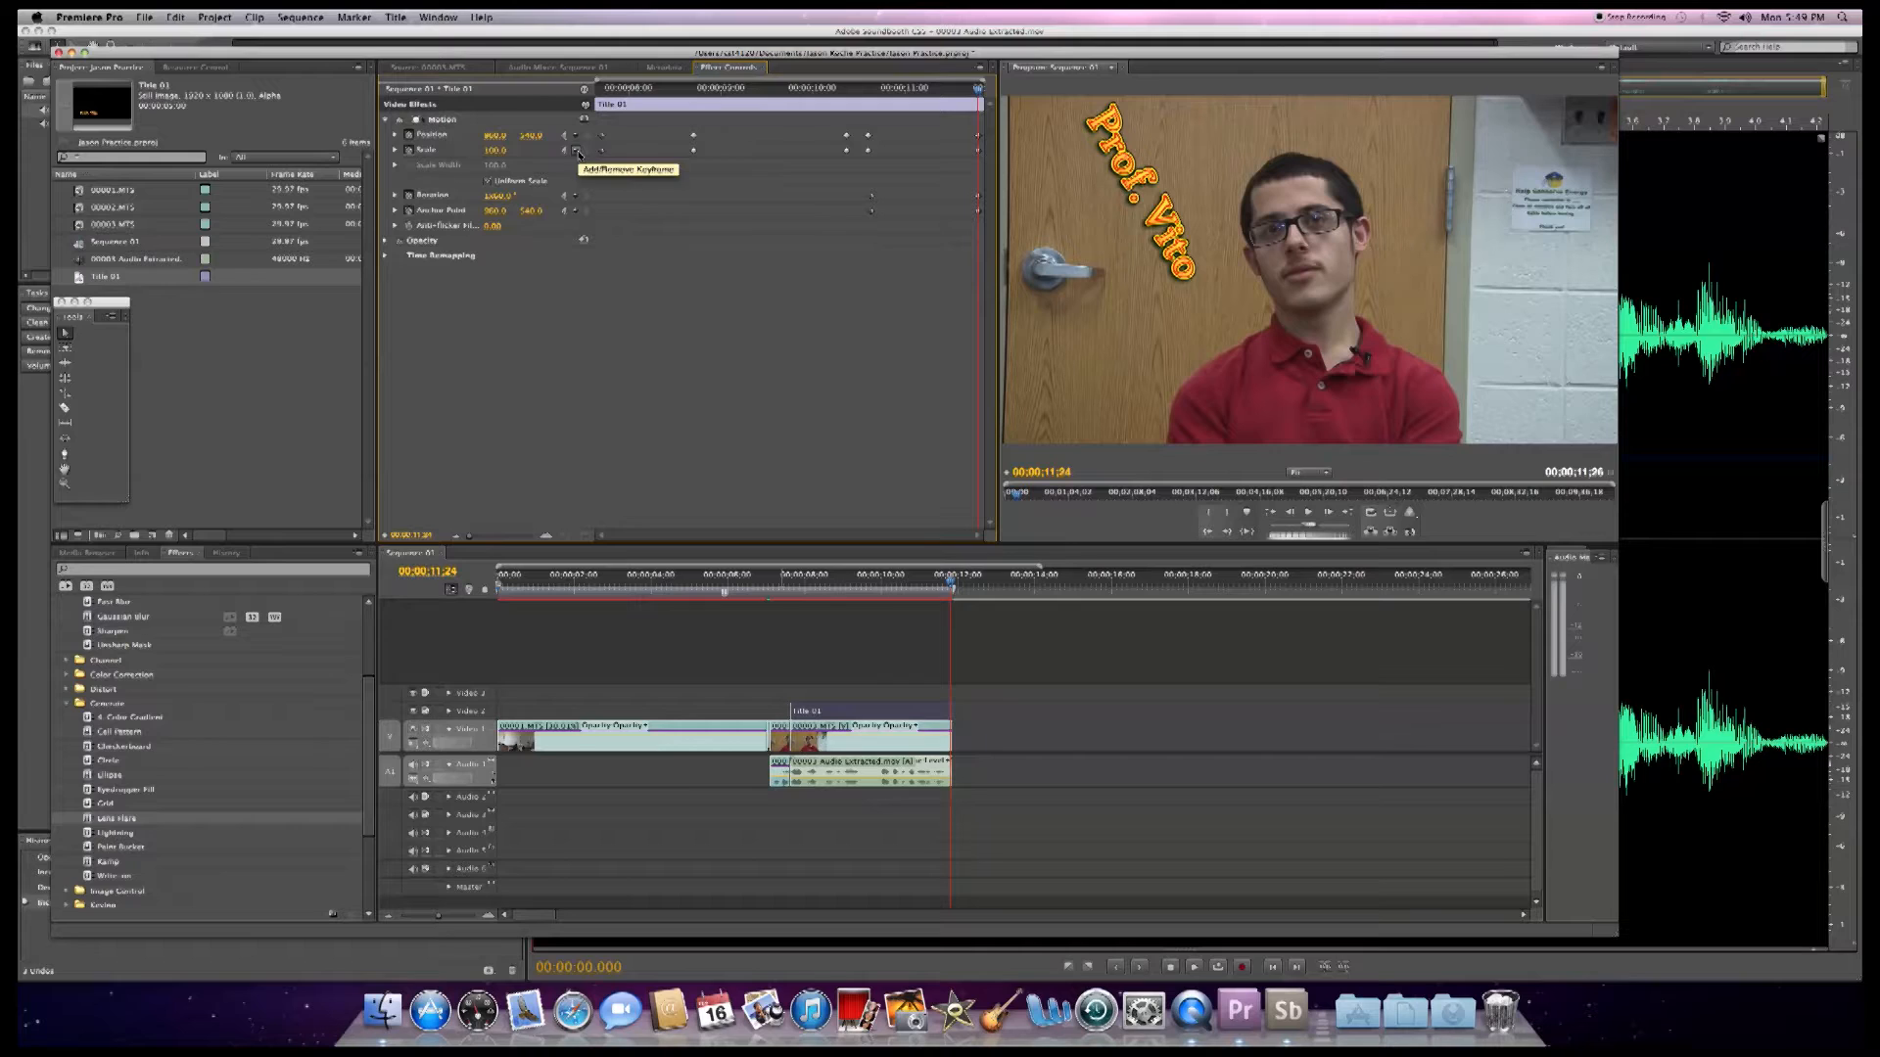
left_click_drag(494, 151, 416, 150)
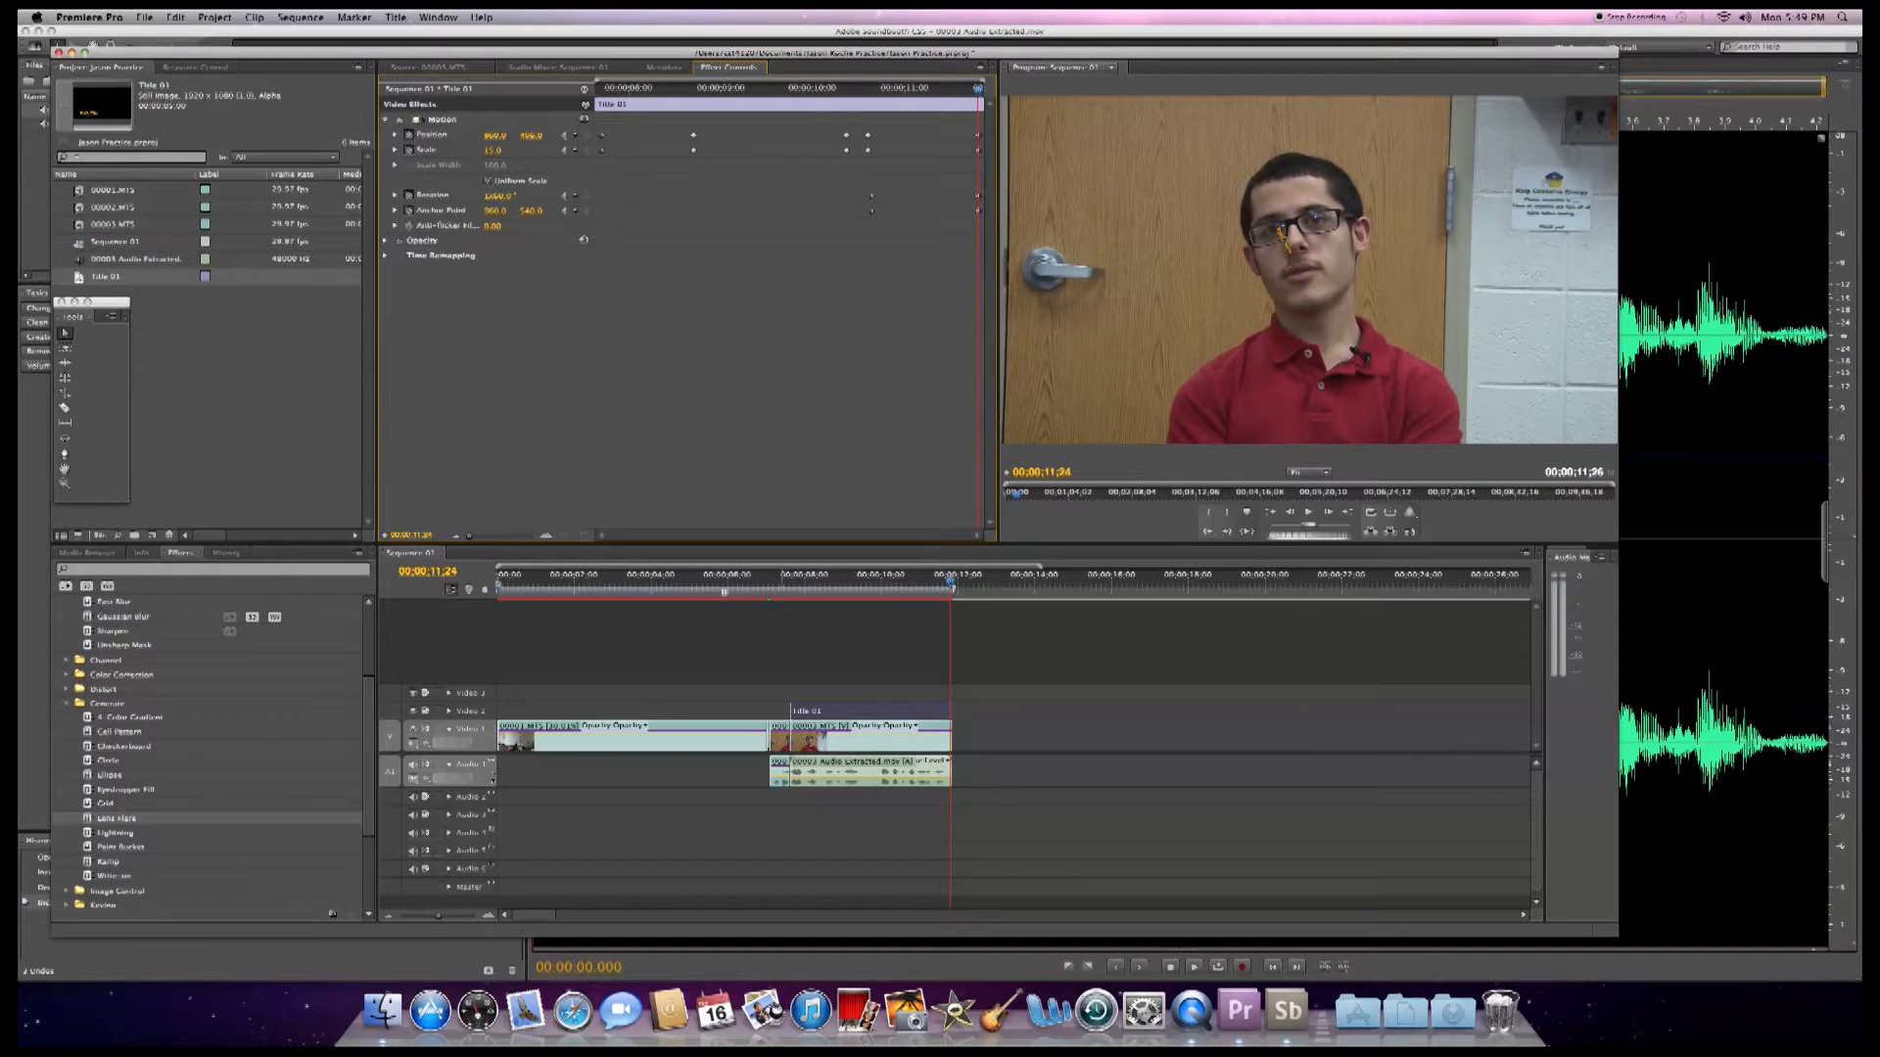
left_click_drag(531, 136, 459, 135)
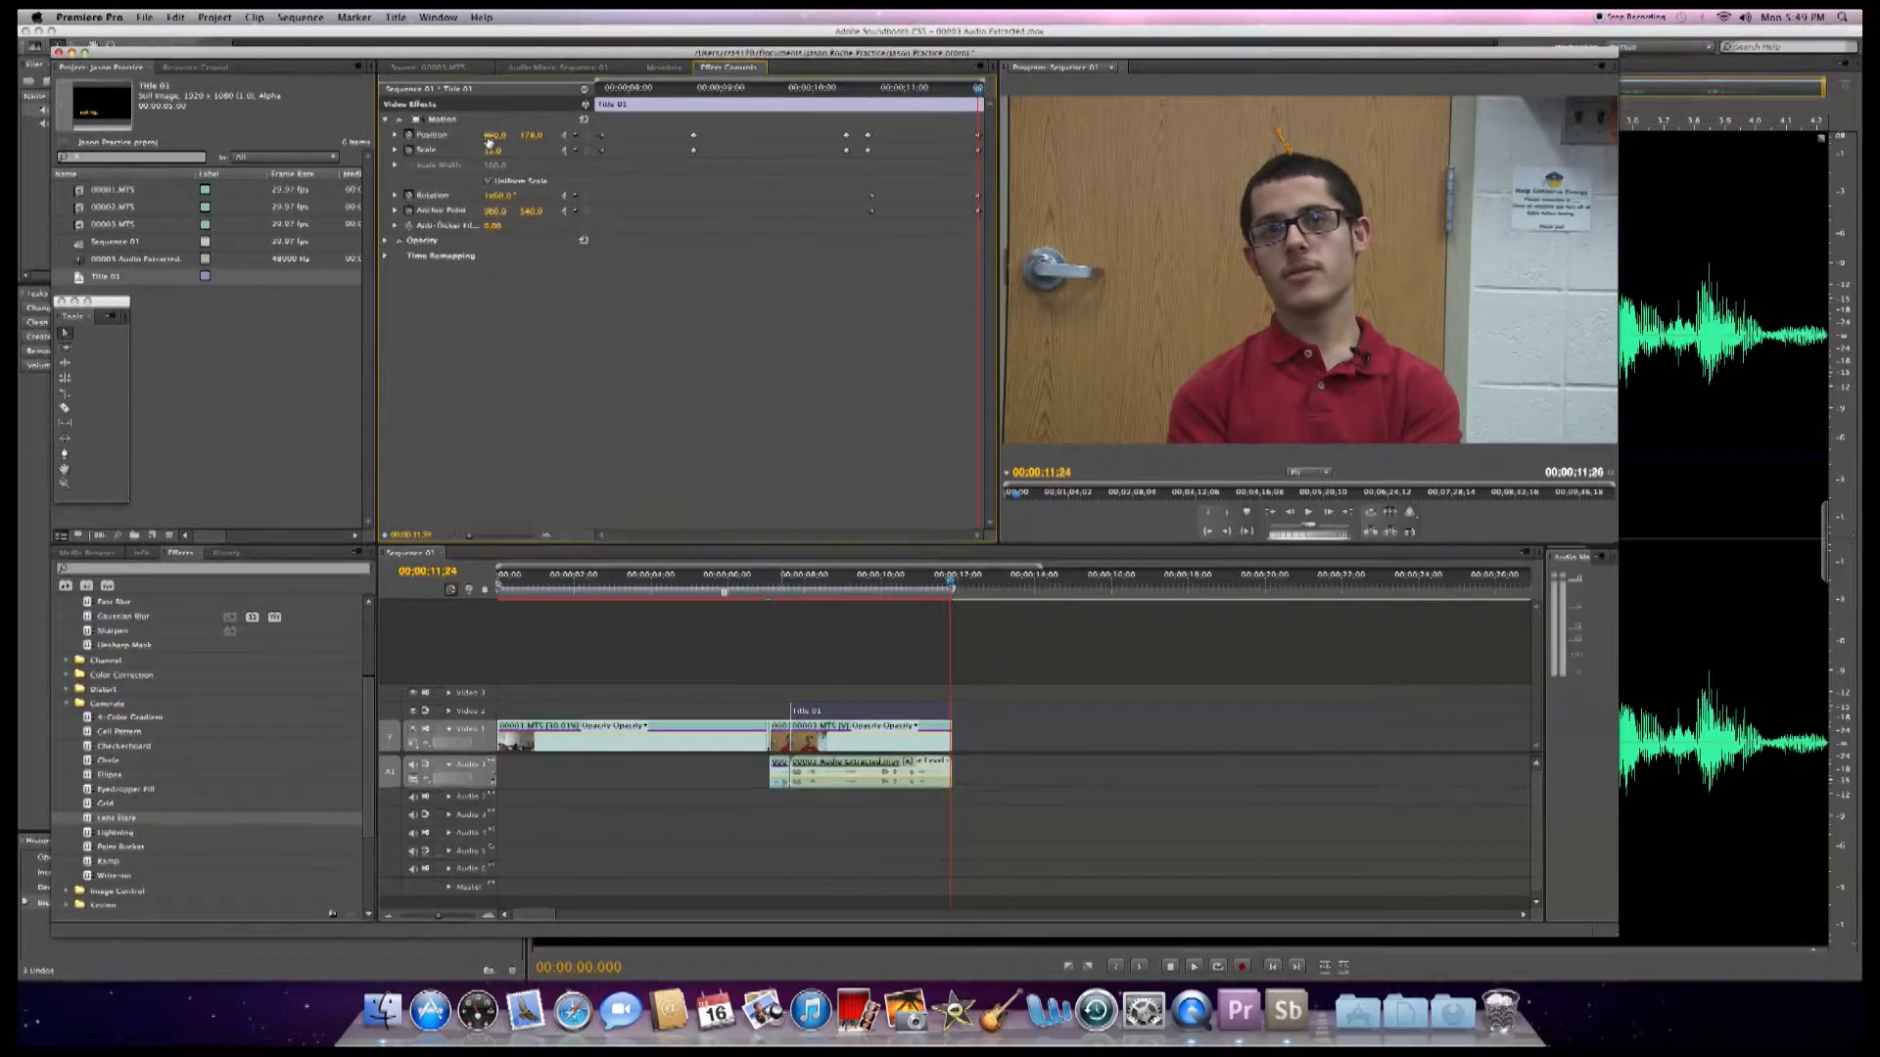
left_click_drag(532, 137, 279, 135)
left_click_drag(535, 135, 660, 135)
left_click_drag(495, 135, 345, 135)
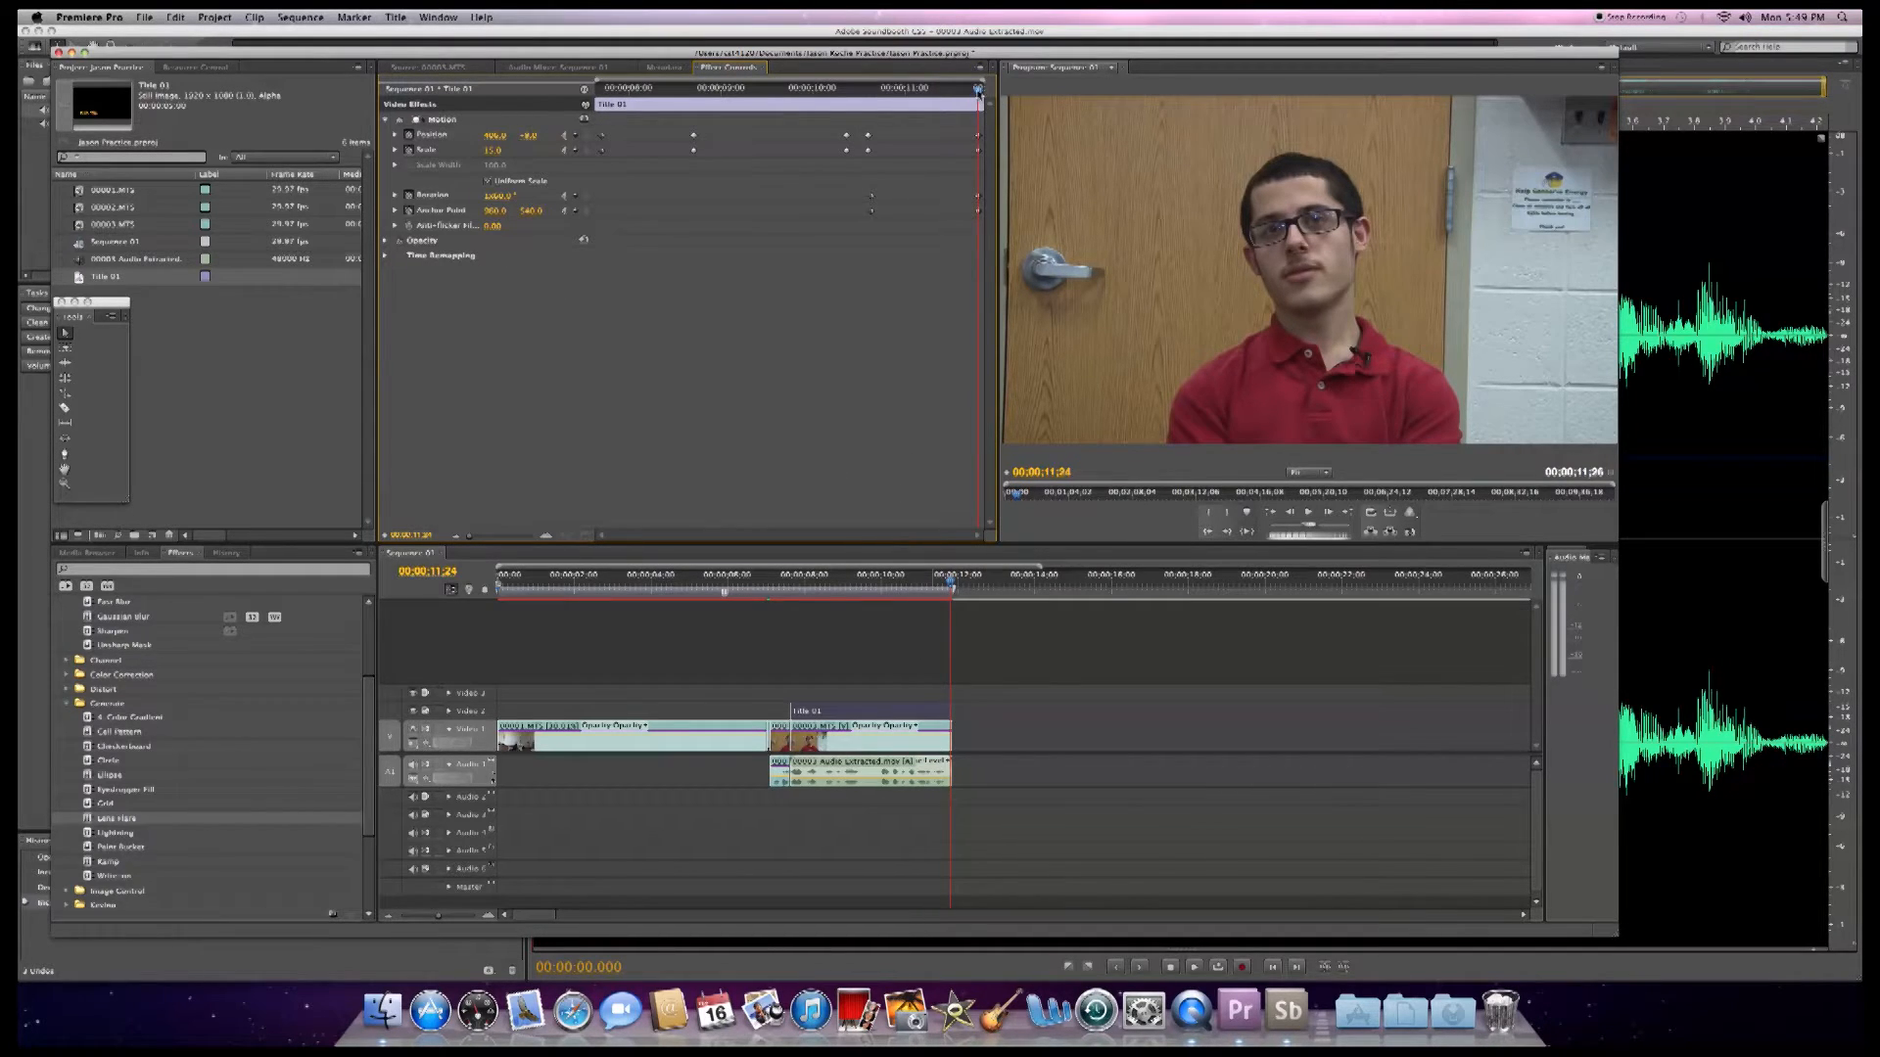
left_click_drag(849, 99, 584, 98)
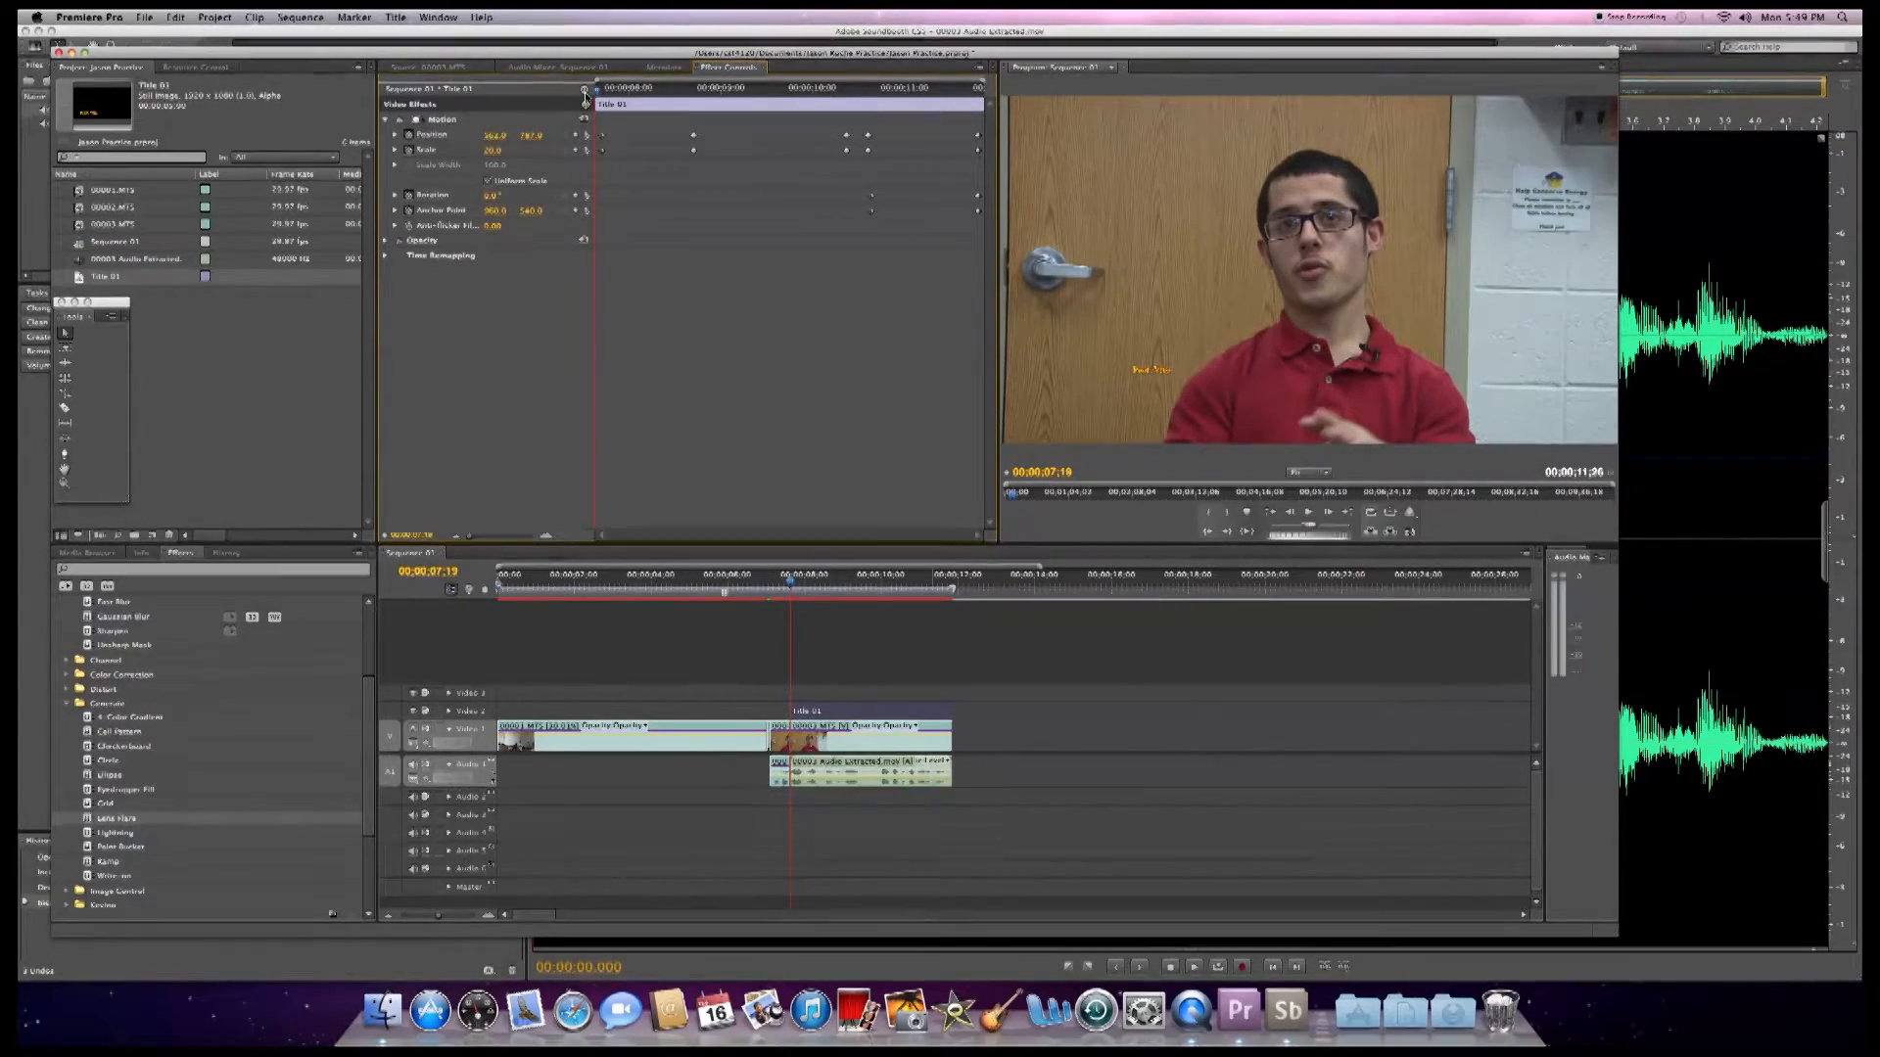
key("space")
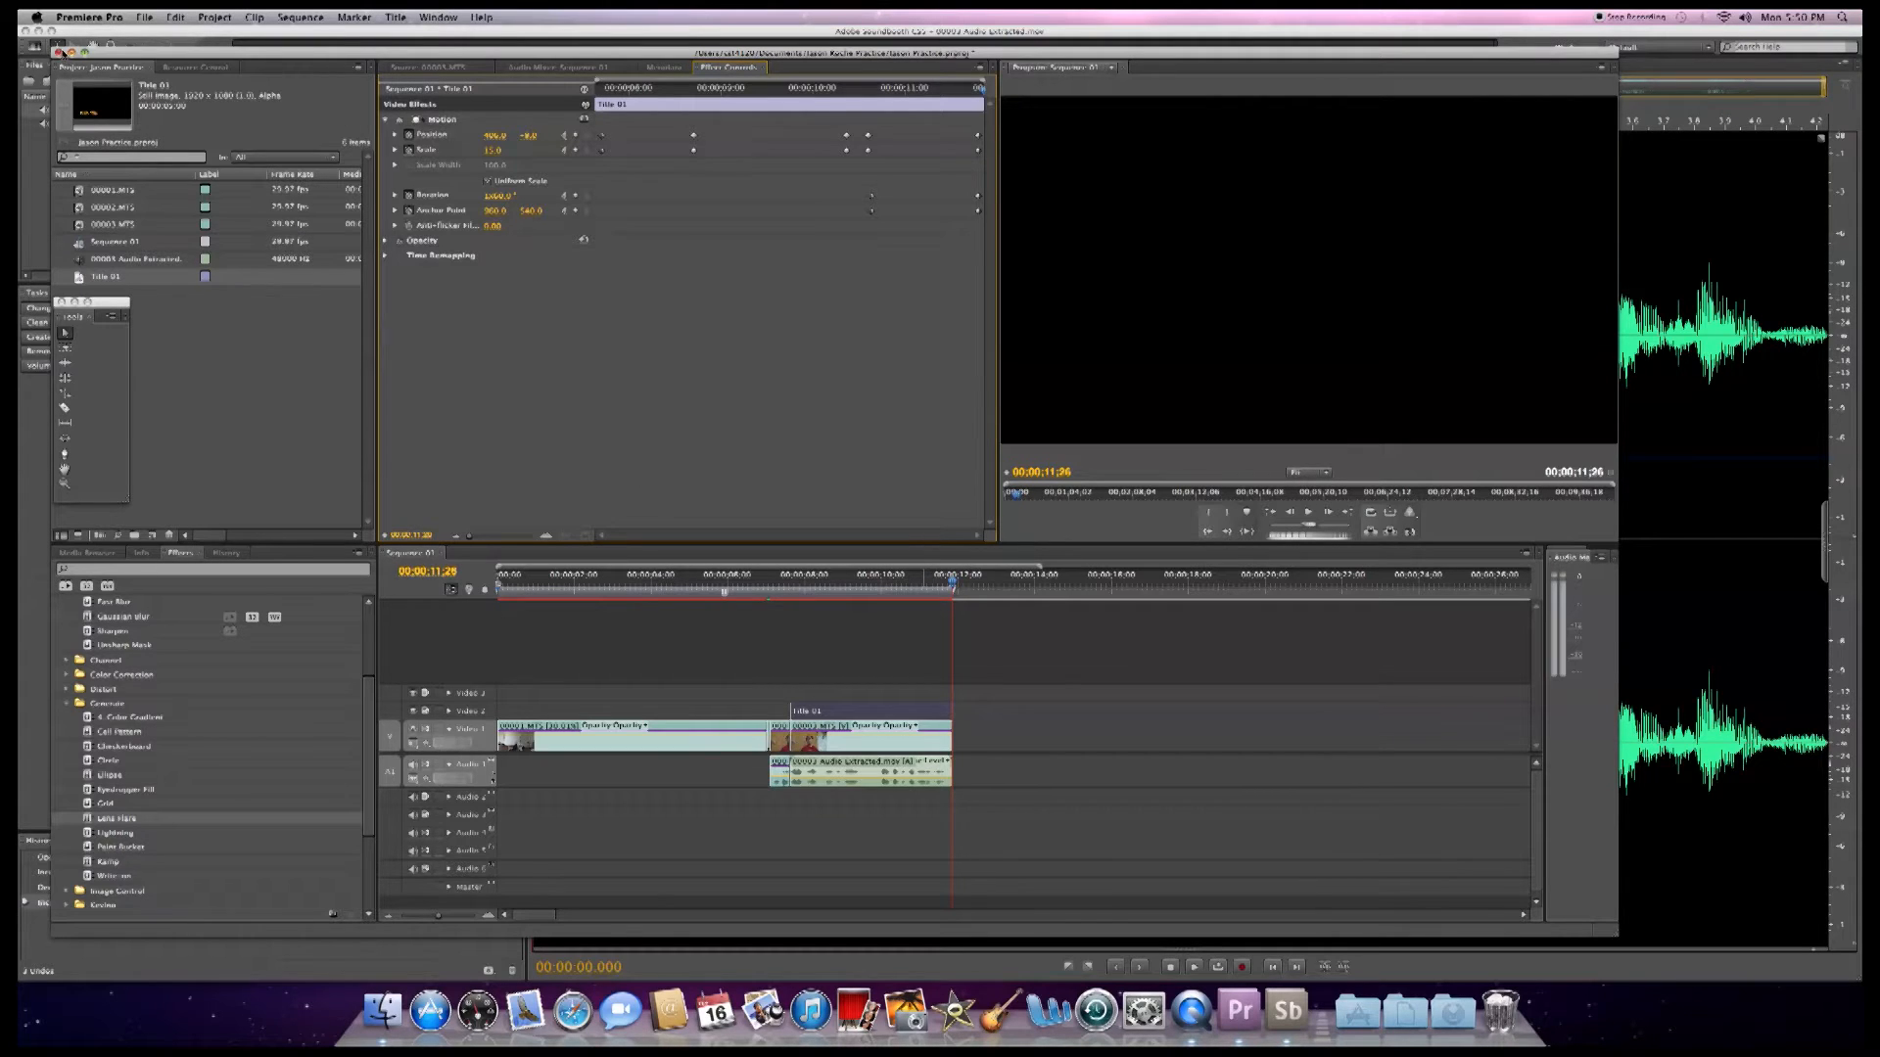
- Apply the Cross Dissolve video transition to the start and the end of Title 01 on Video 2
scroll(83, 684, "up", 3)
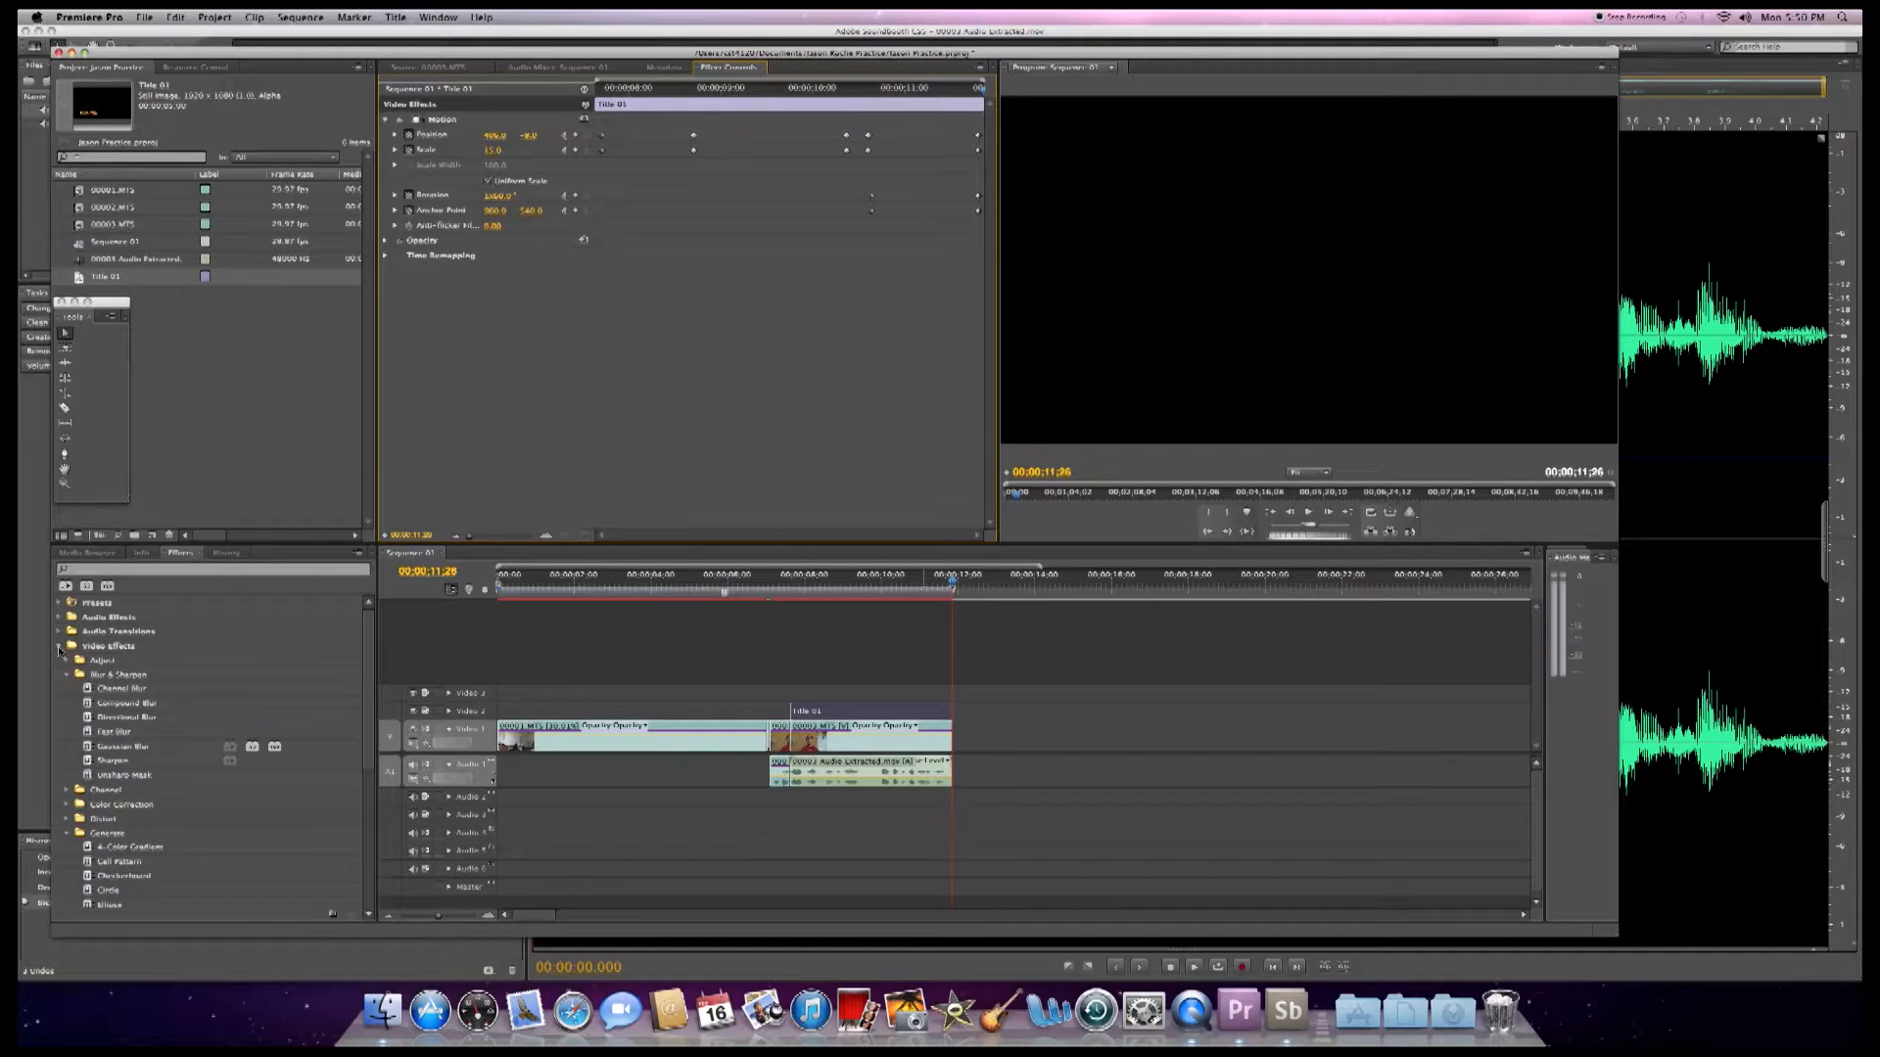
left_click(59, 647)
left_click(60, 661)
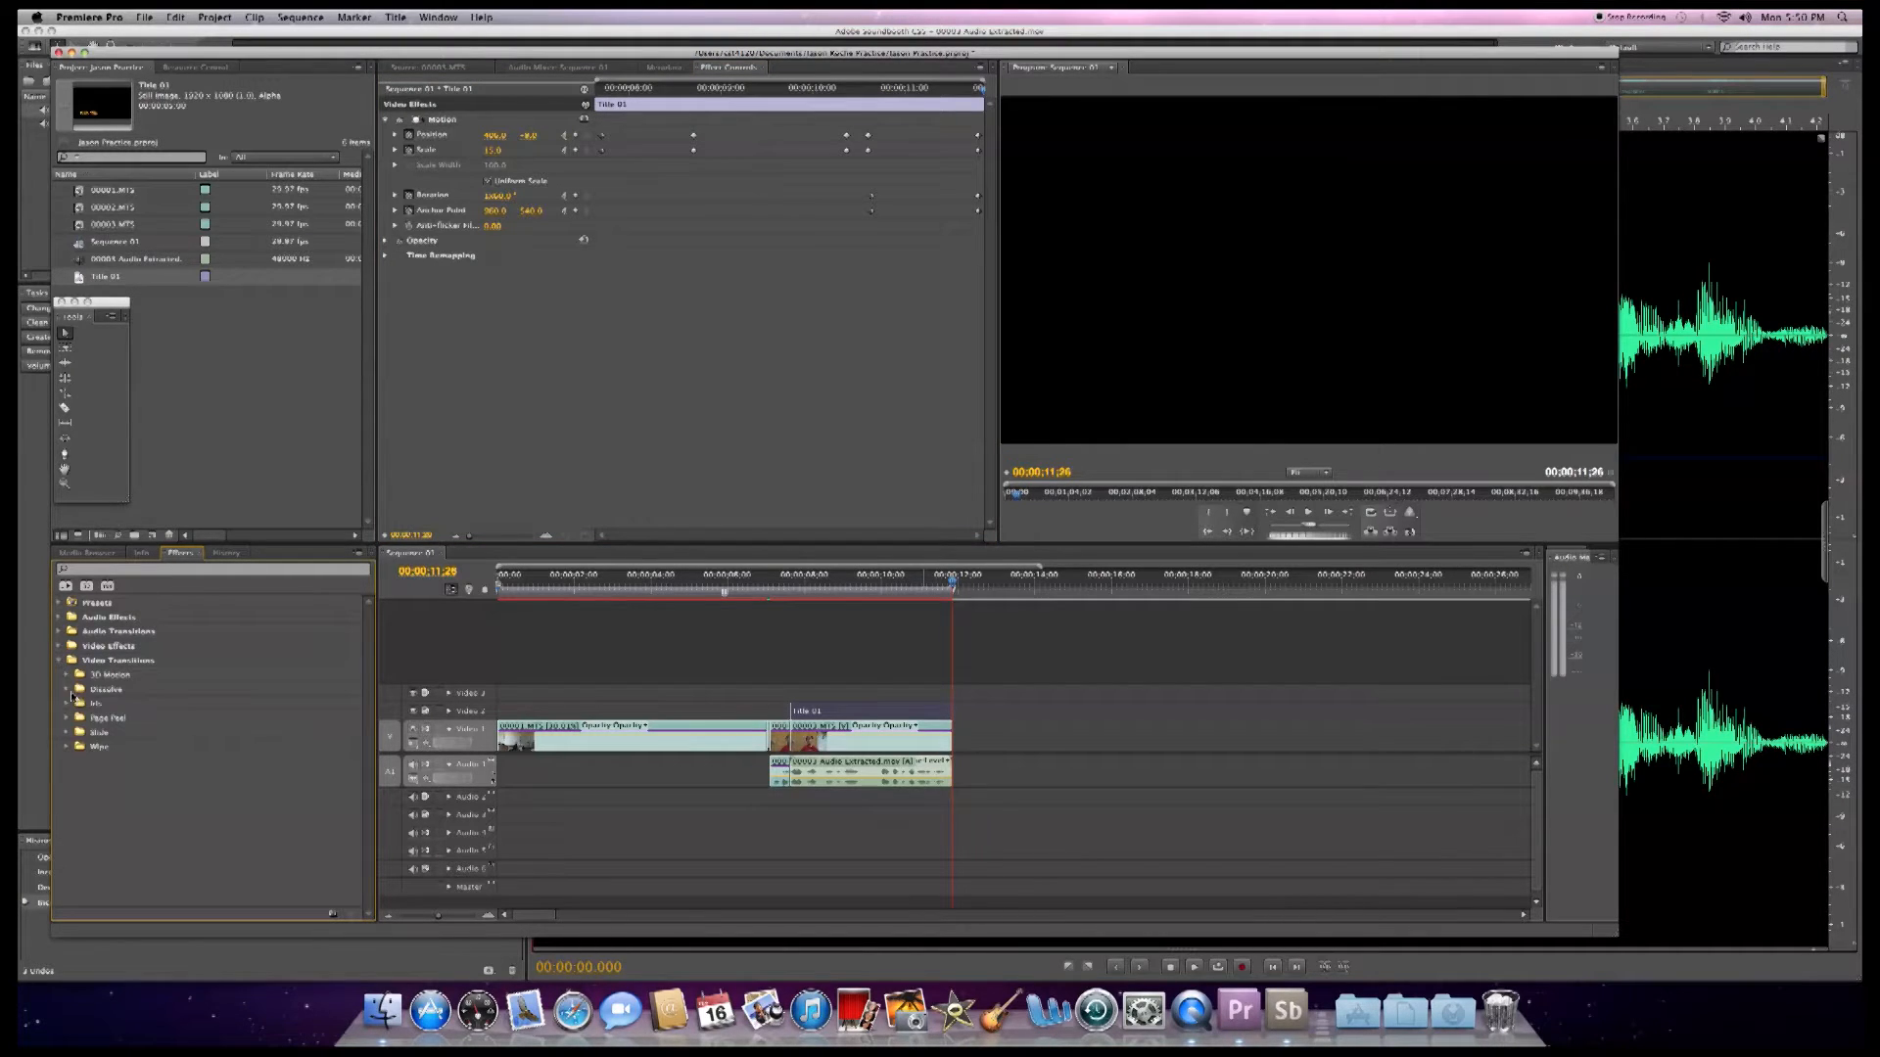
left_click(66, 691)
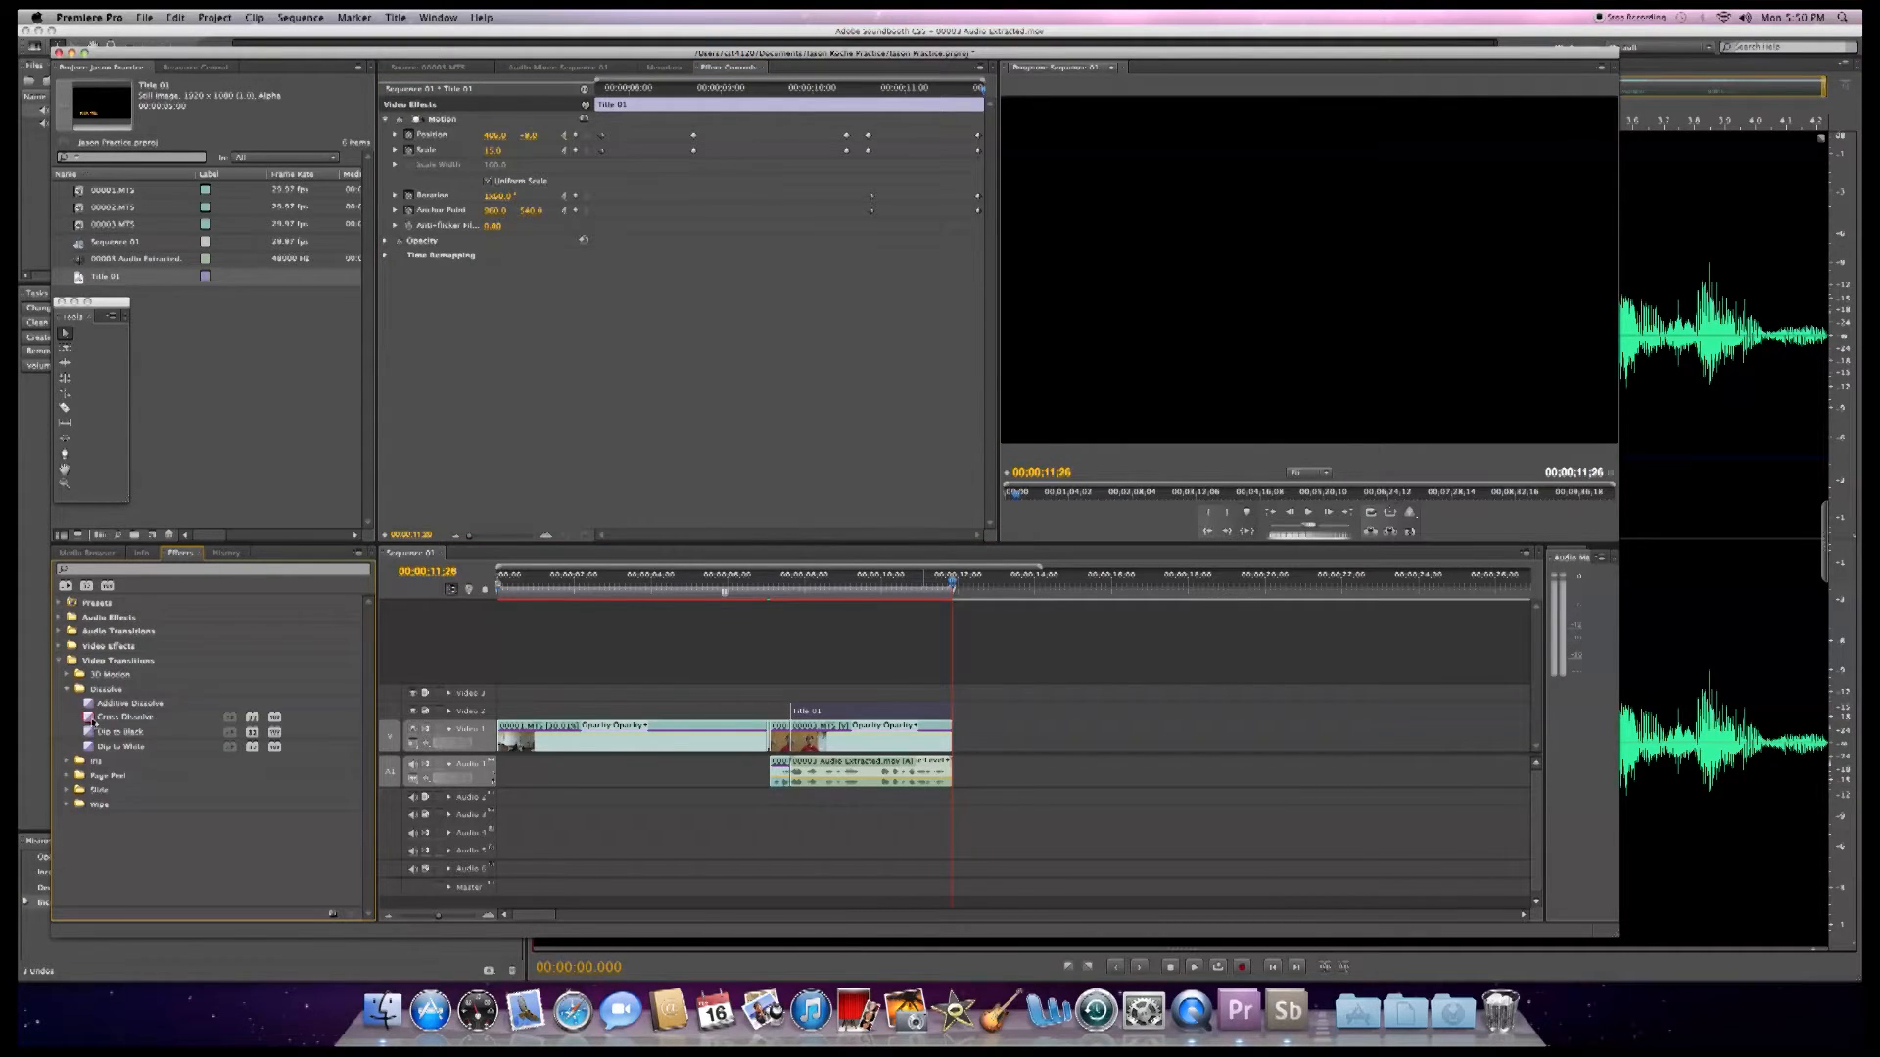
left_click_drag(93, 721, 808, 715)
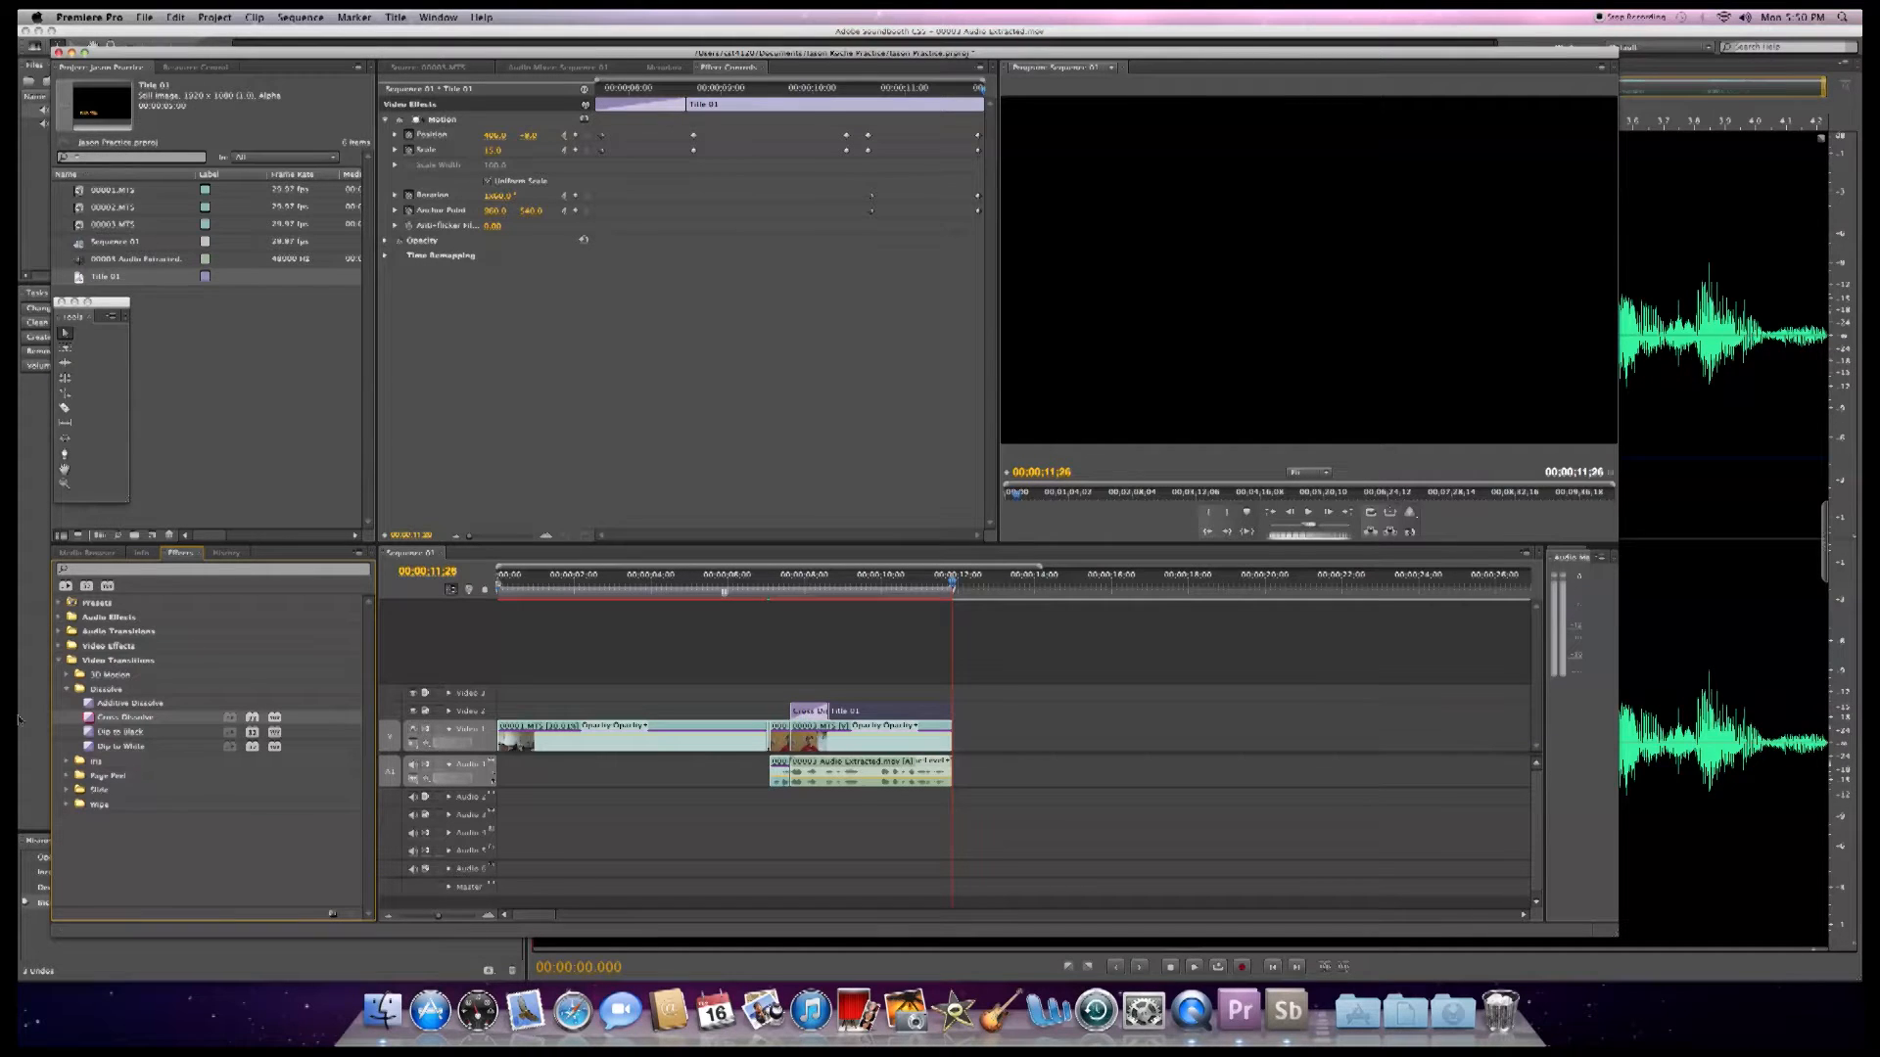
left_click_drag(89, 725, 580, 678)
left_click_drag(958, 718, 951, 716)
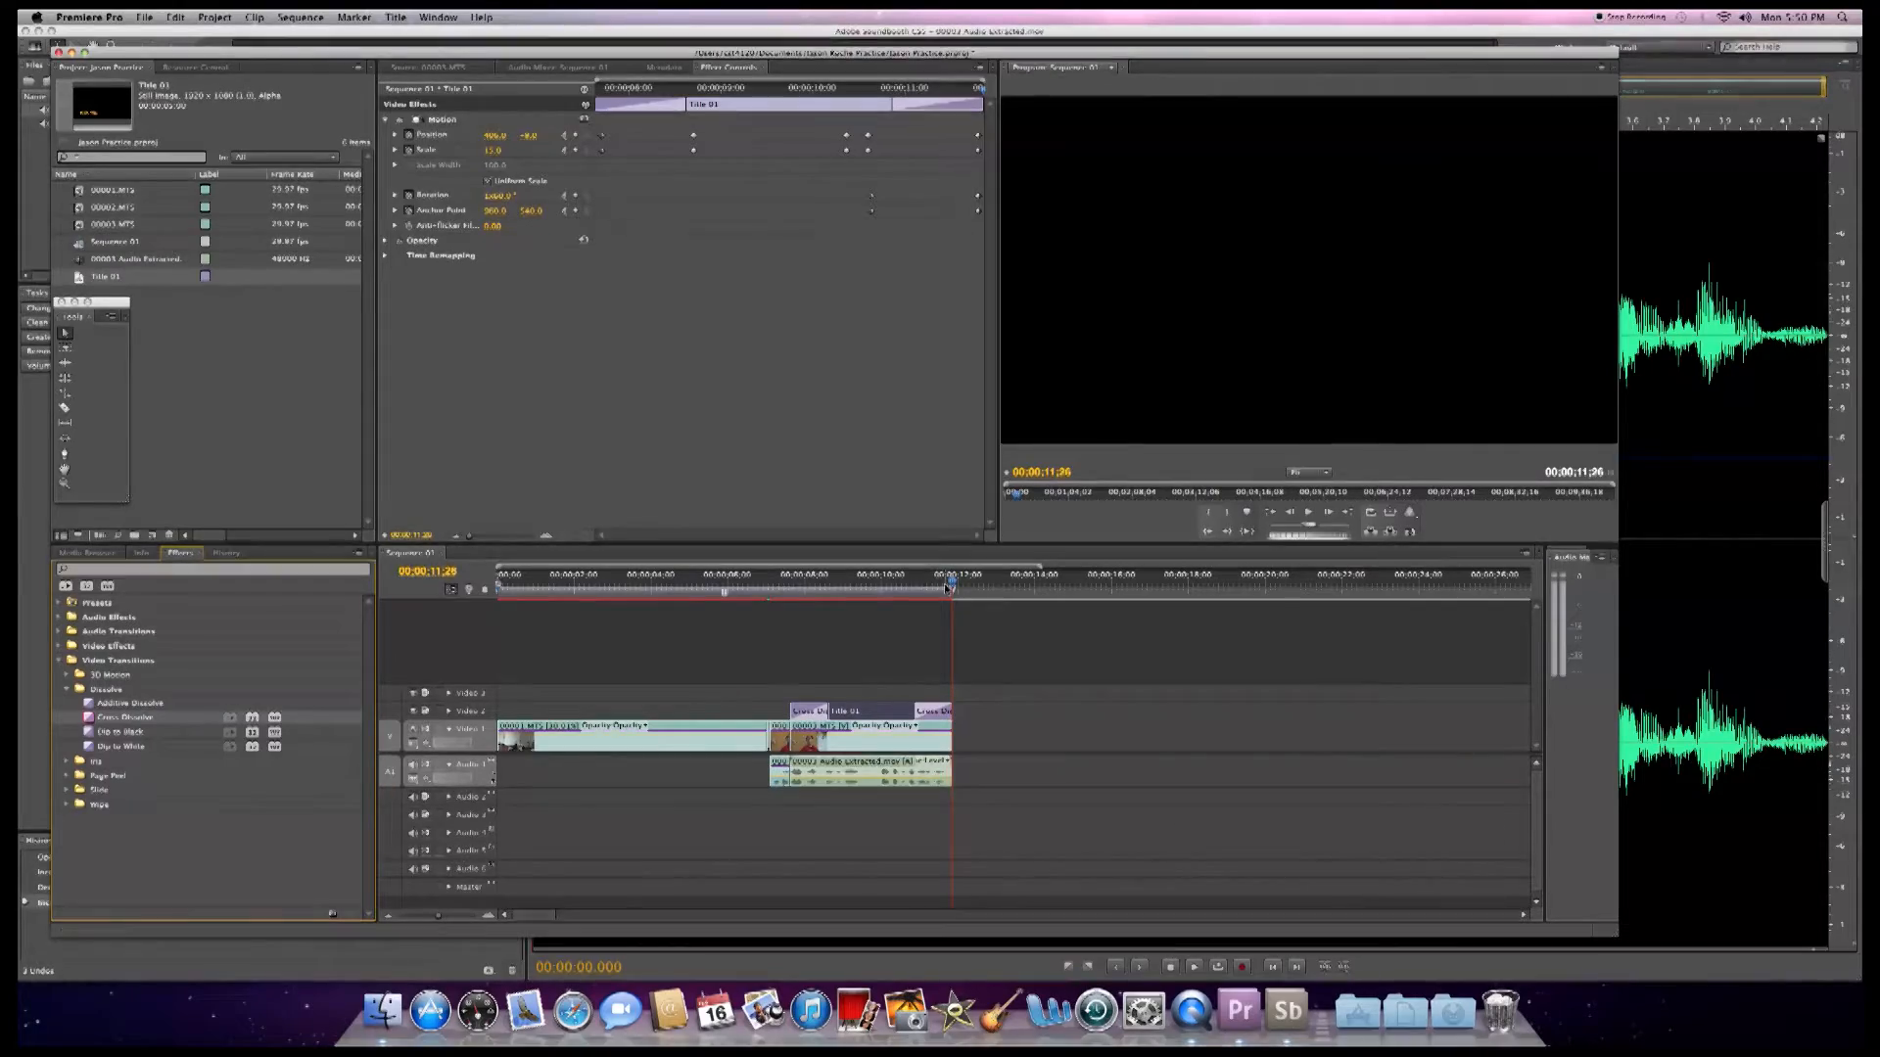
- Set both Cross Dissolves on the title to 8 frames and play the sequence from shortly before the title
left_click(942, 588)
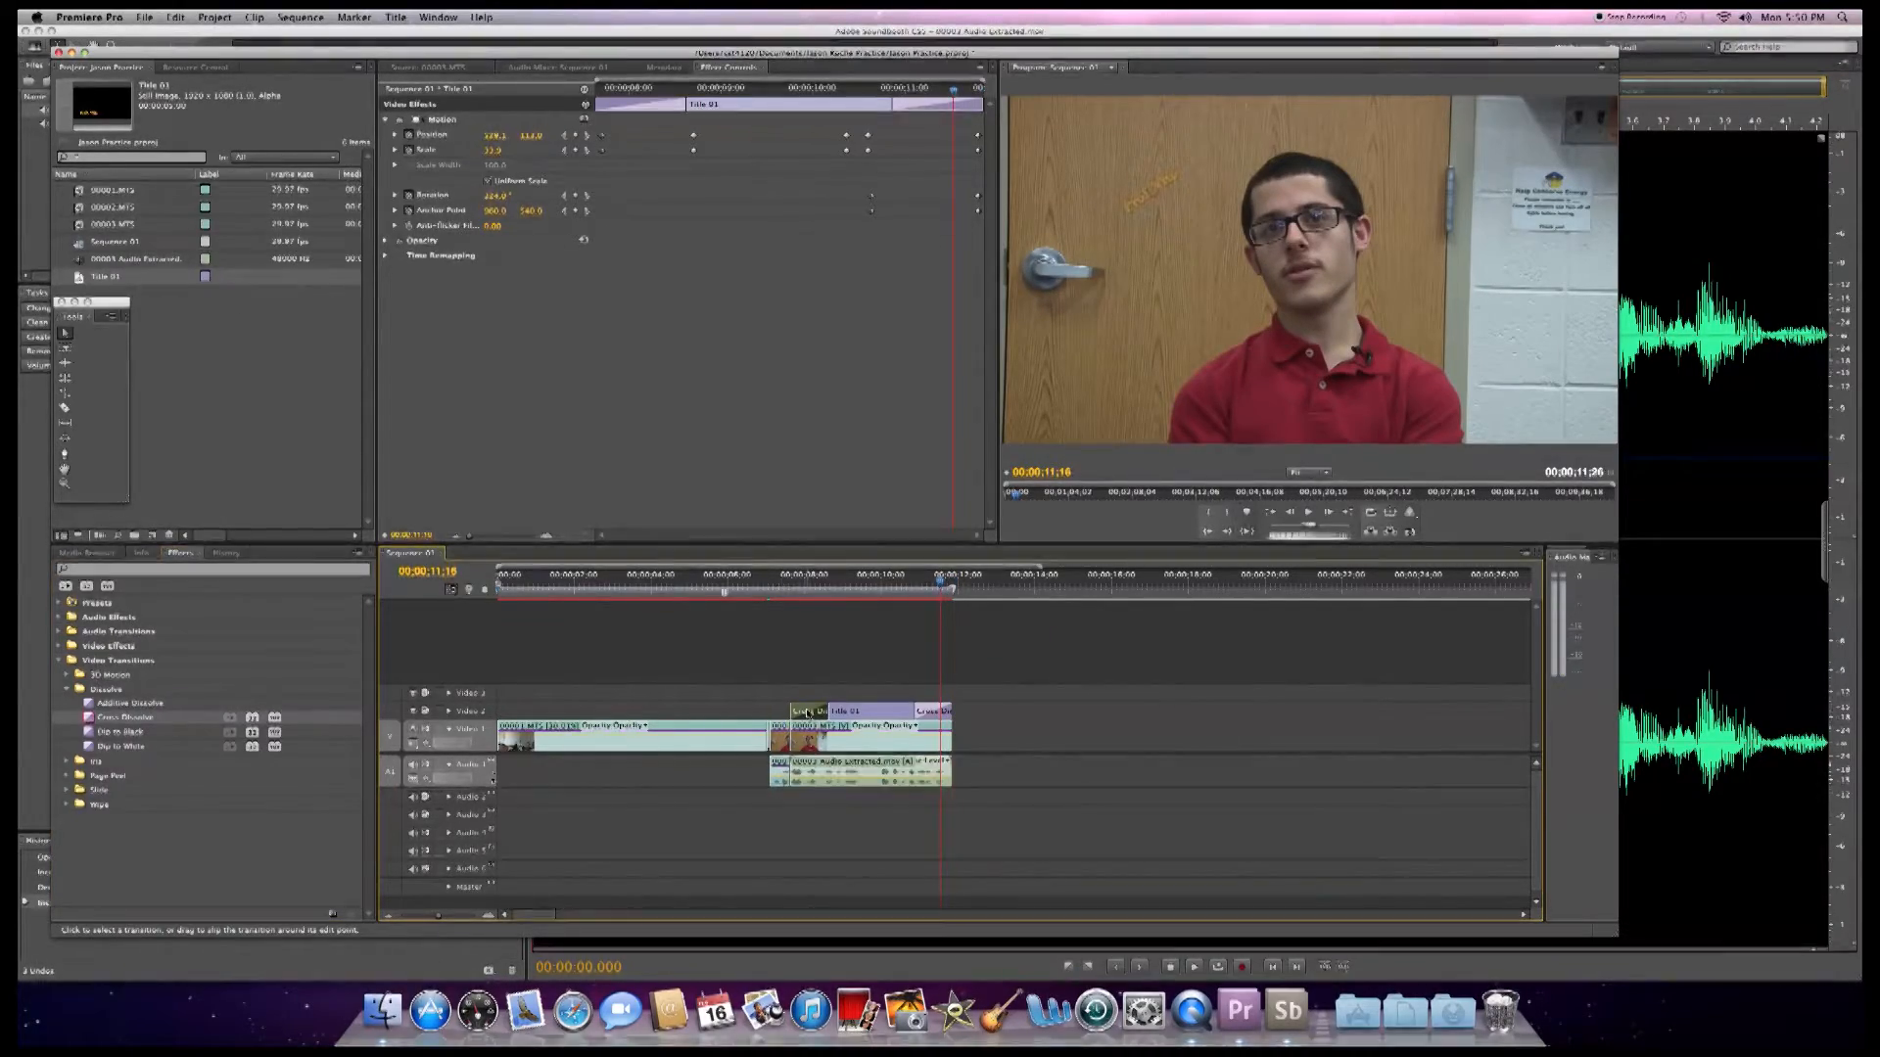
left_click(808, 711)
left_click(519, 135)
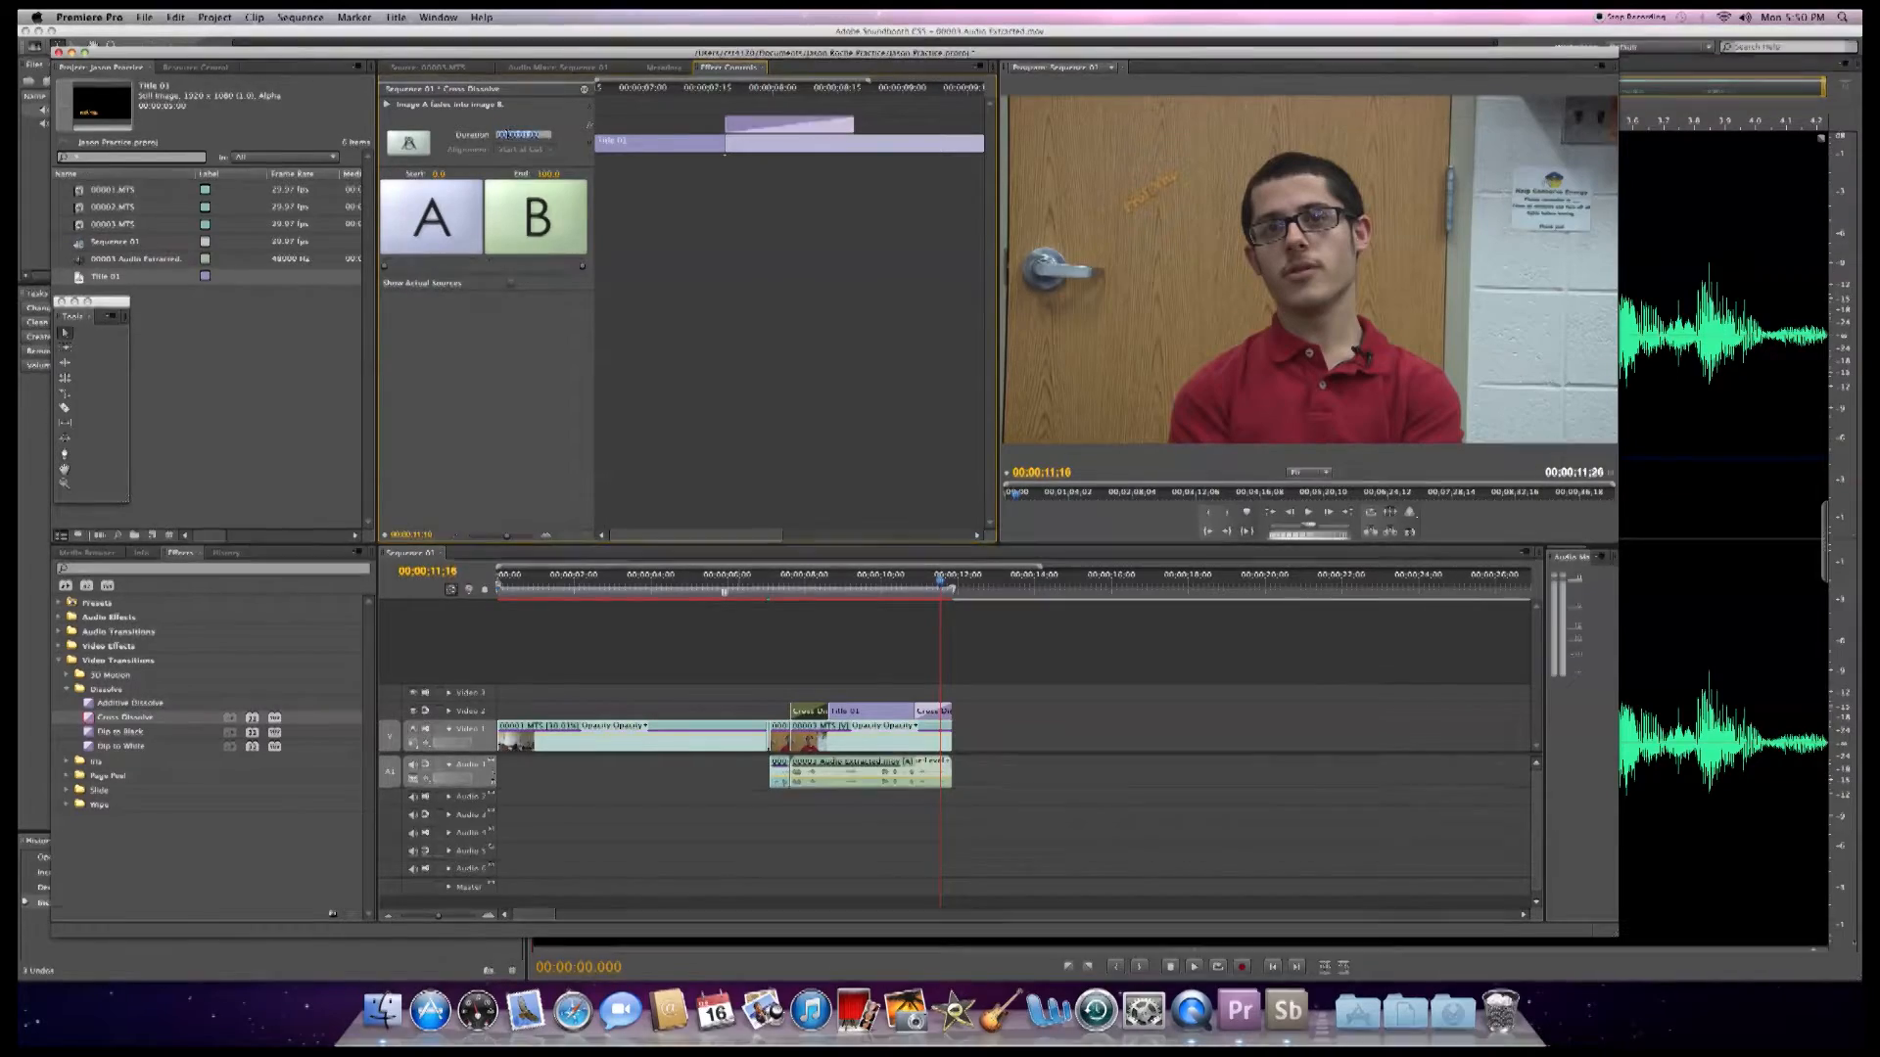
type("08")
key("Return")
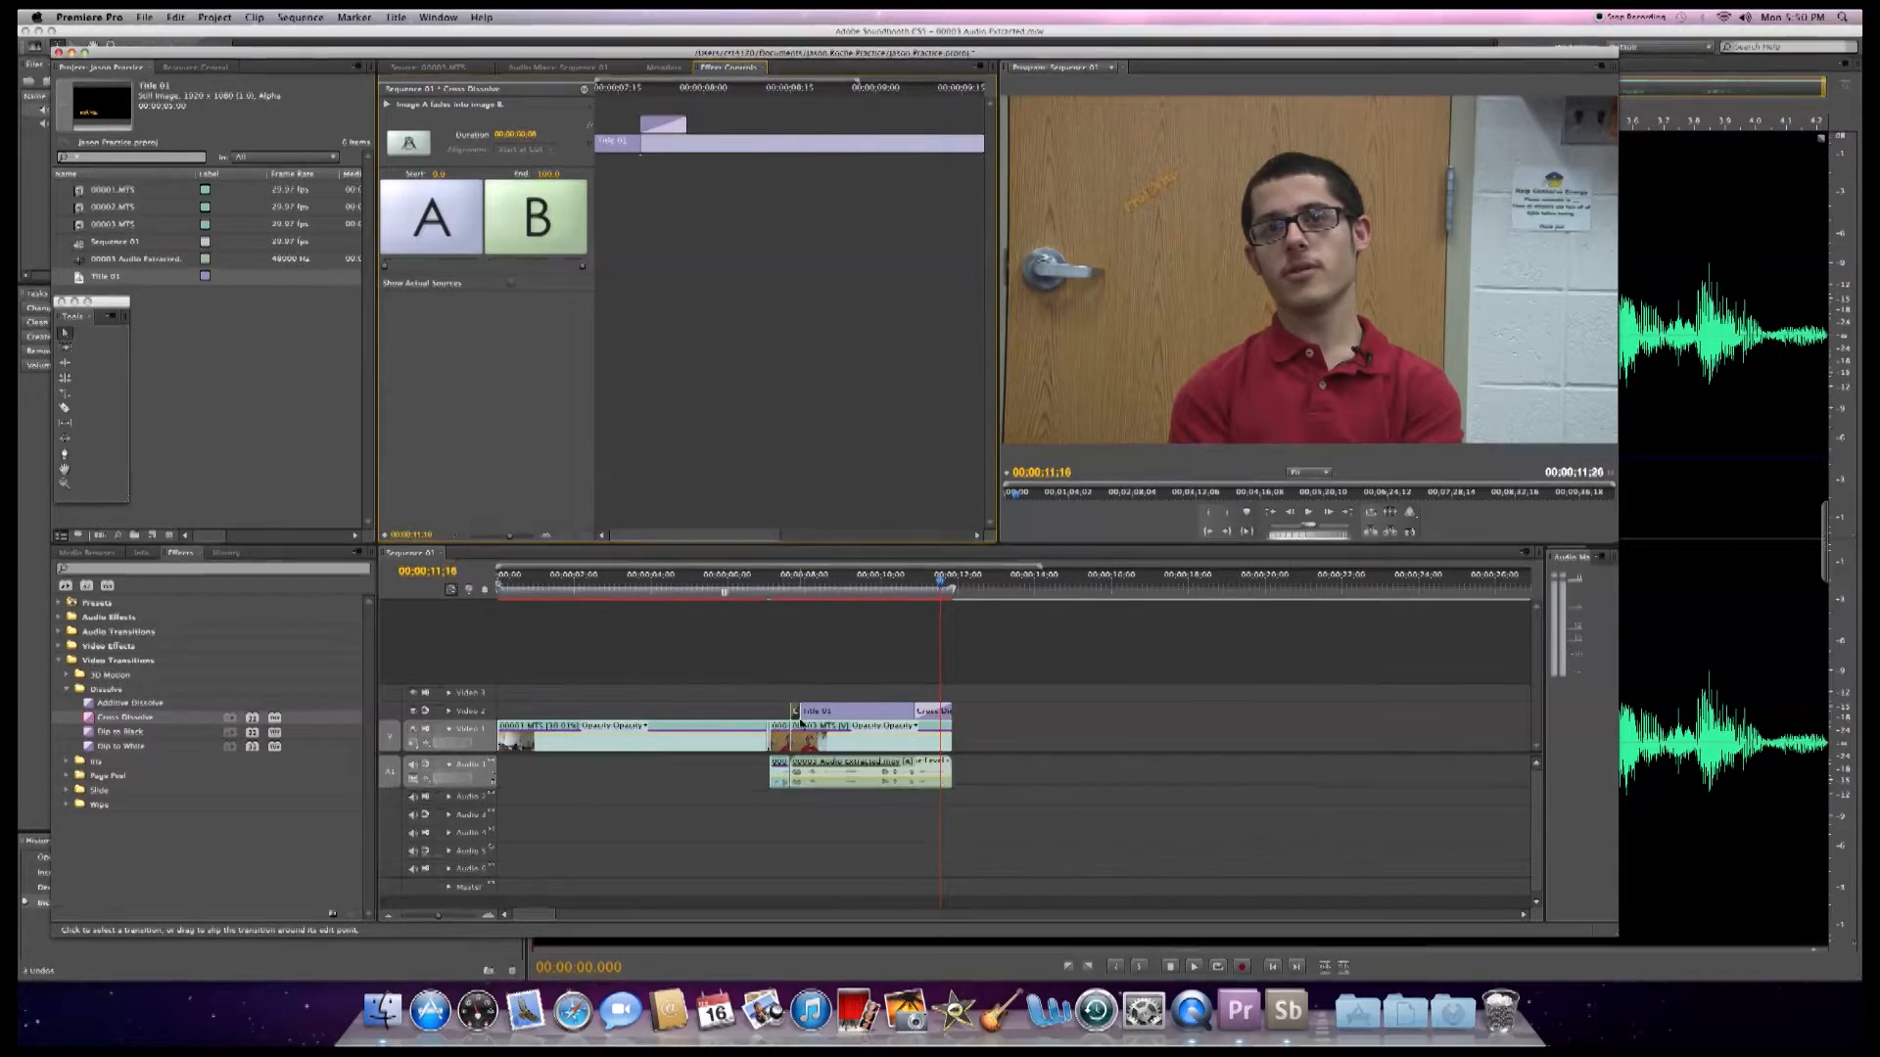
key("super+z")
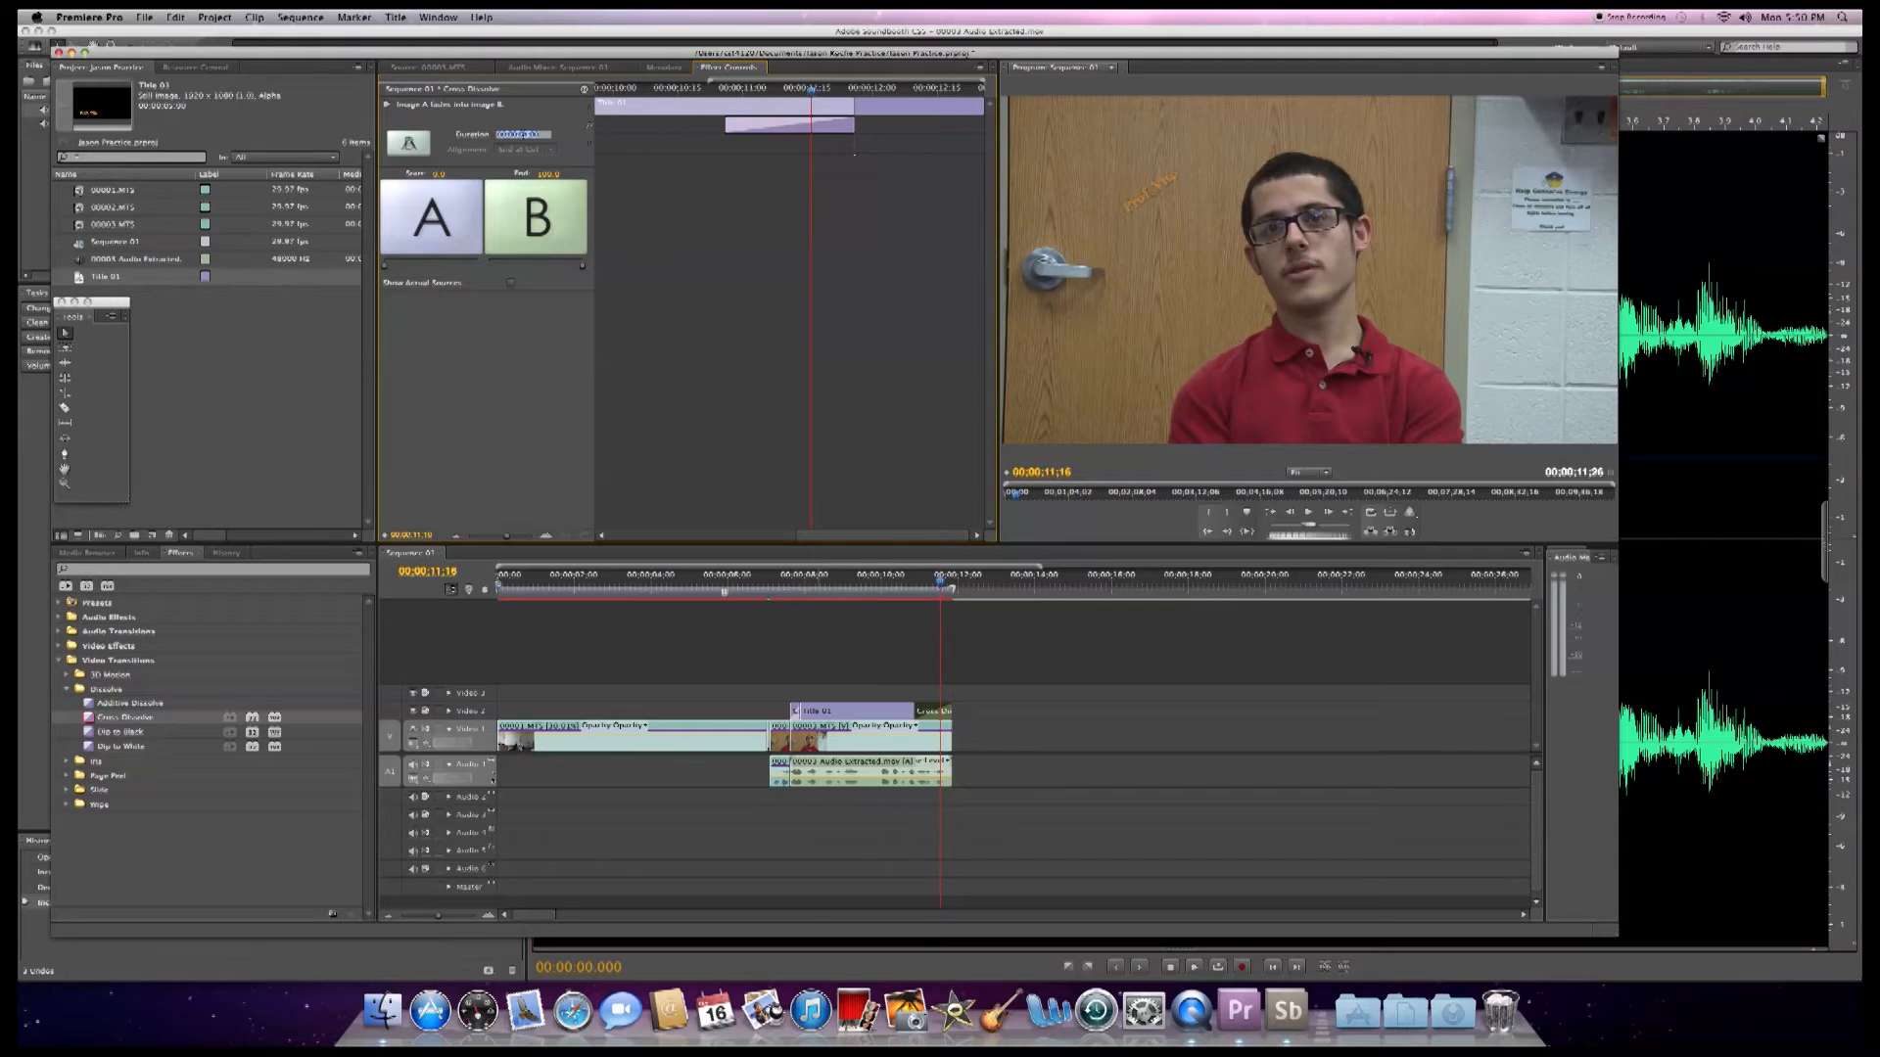
type("8")
key("Return")
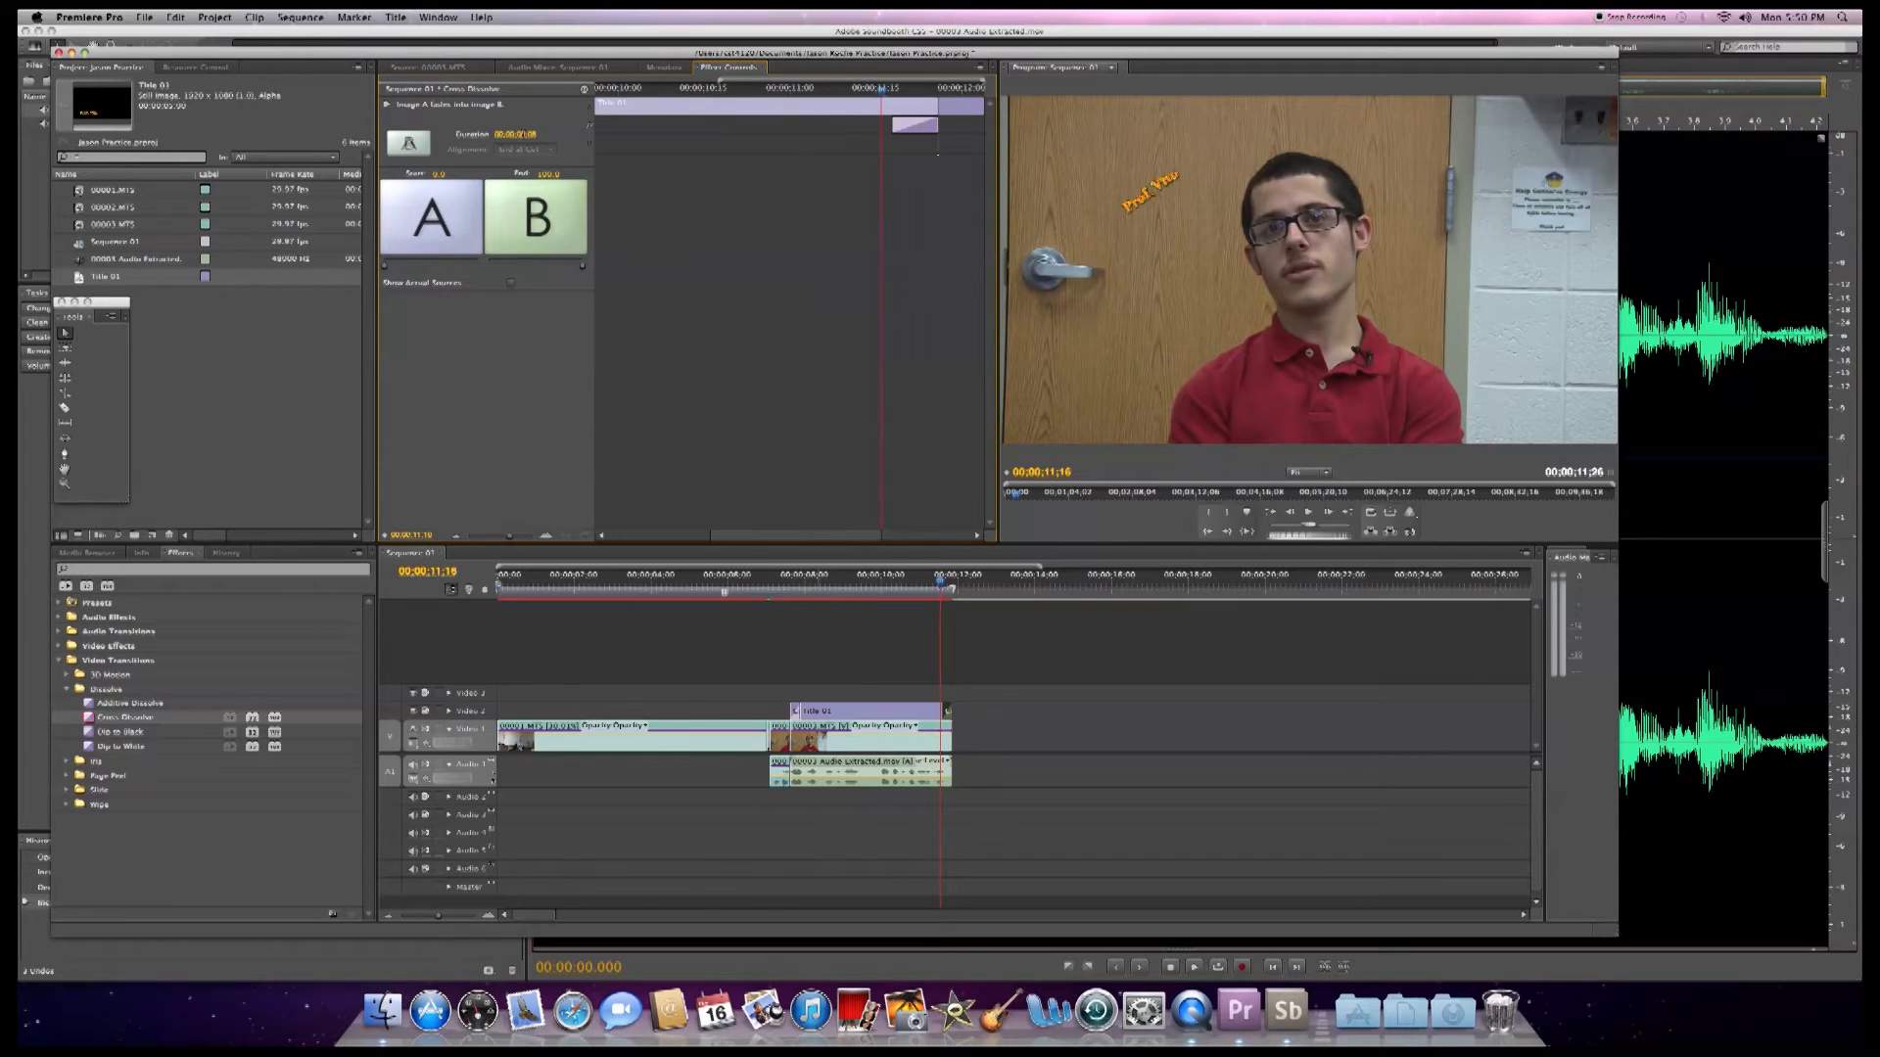
left_click(764, 598)
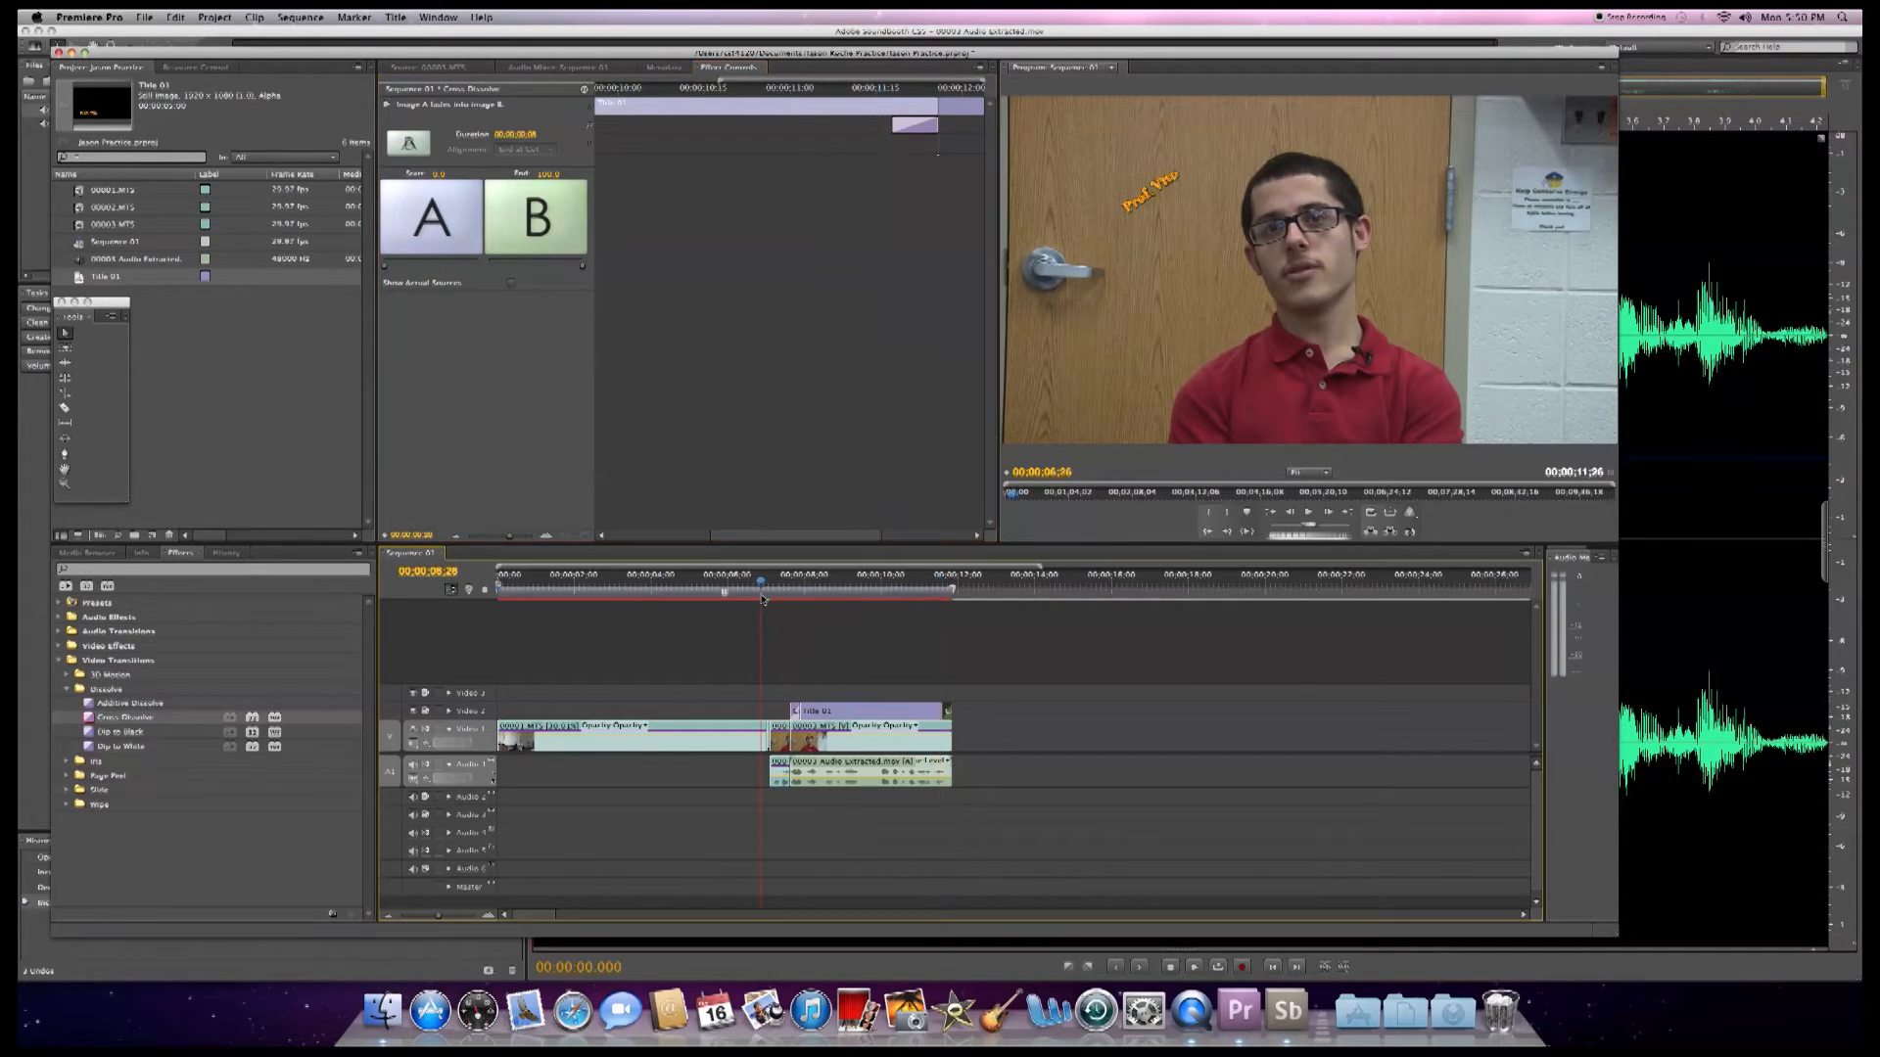
key("space")
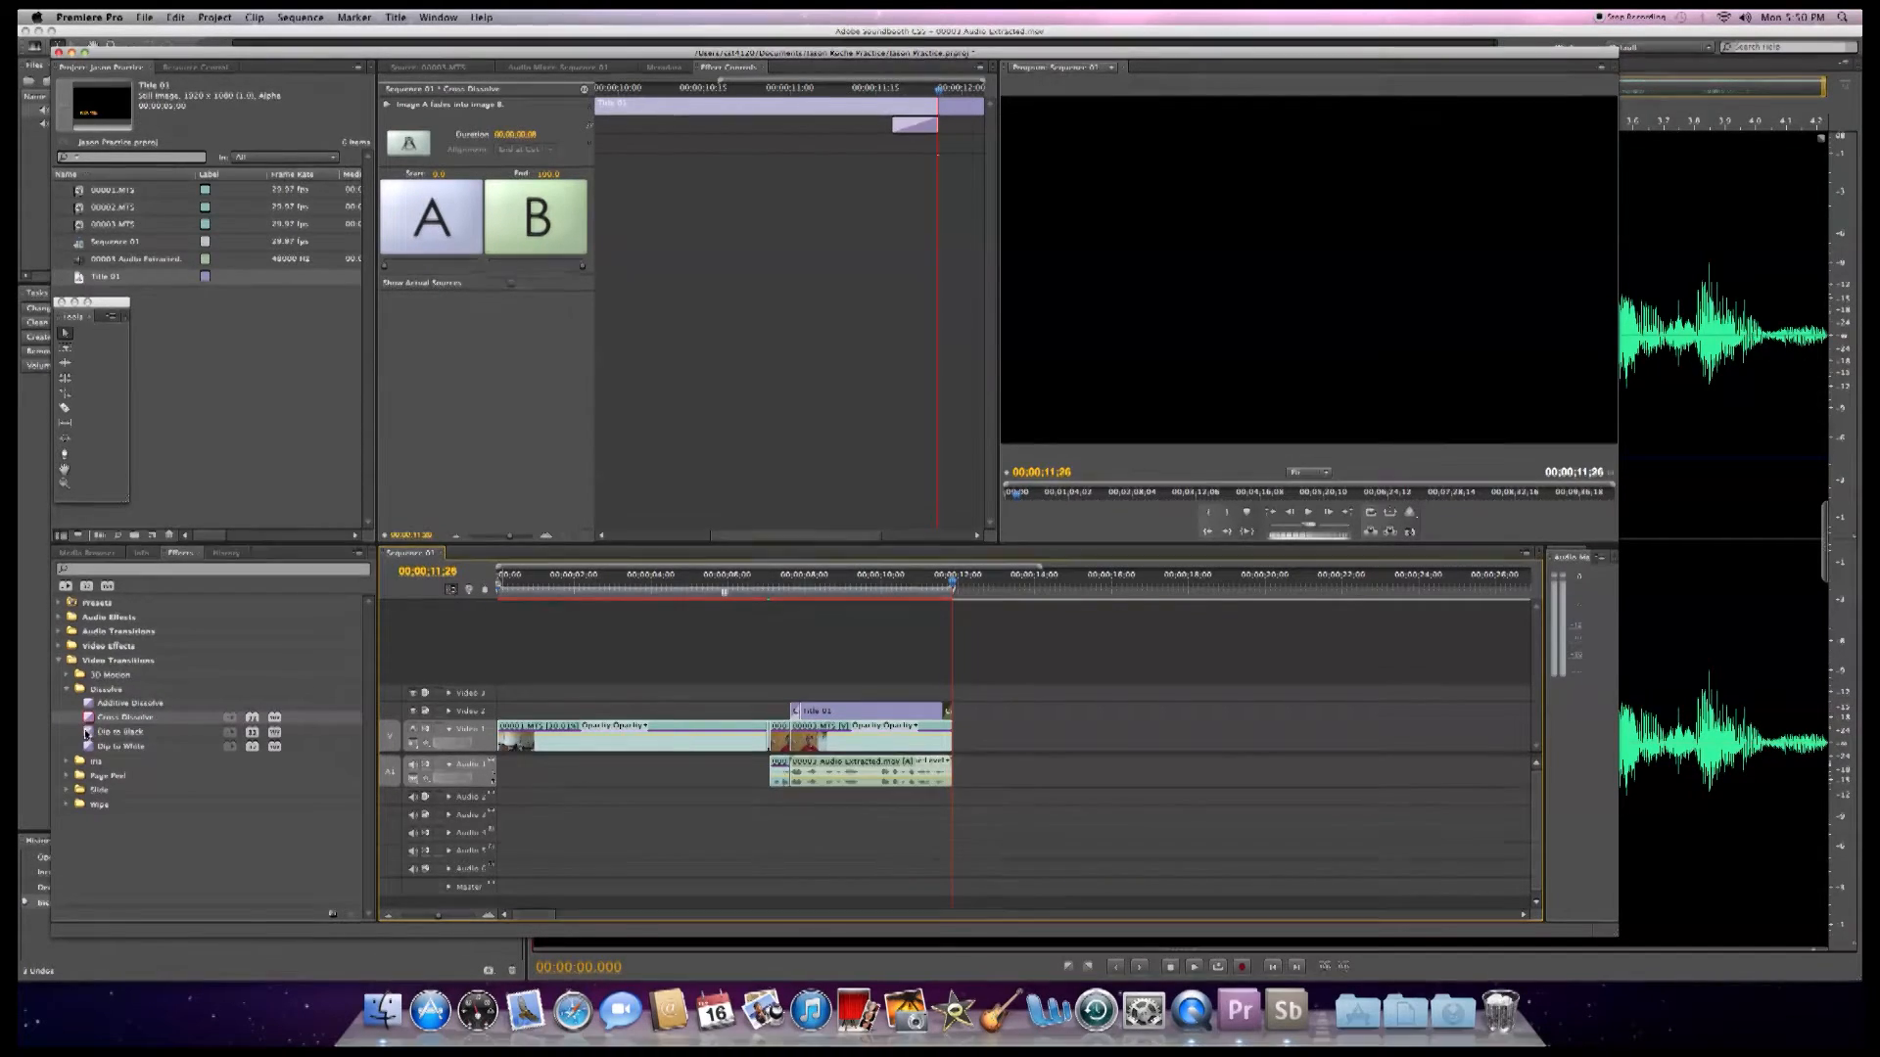
- Apply a Cross Dissolve to the start of the first clip on Video 1 and play the sequence from the beginning
left_click_drag(88, 721, 513, 744)
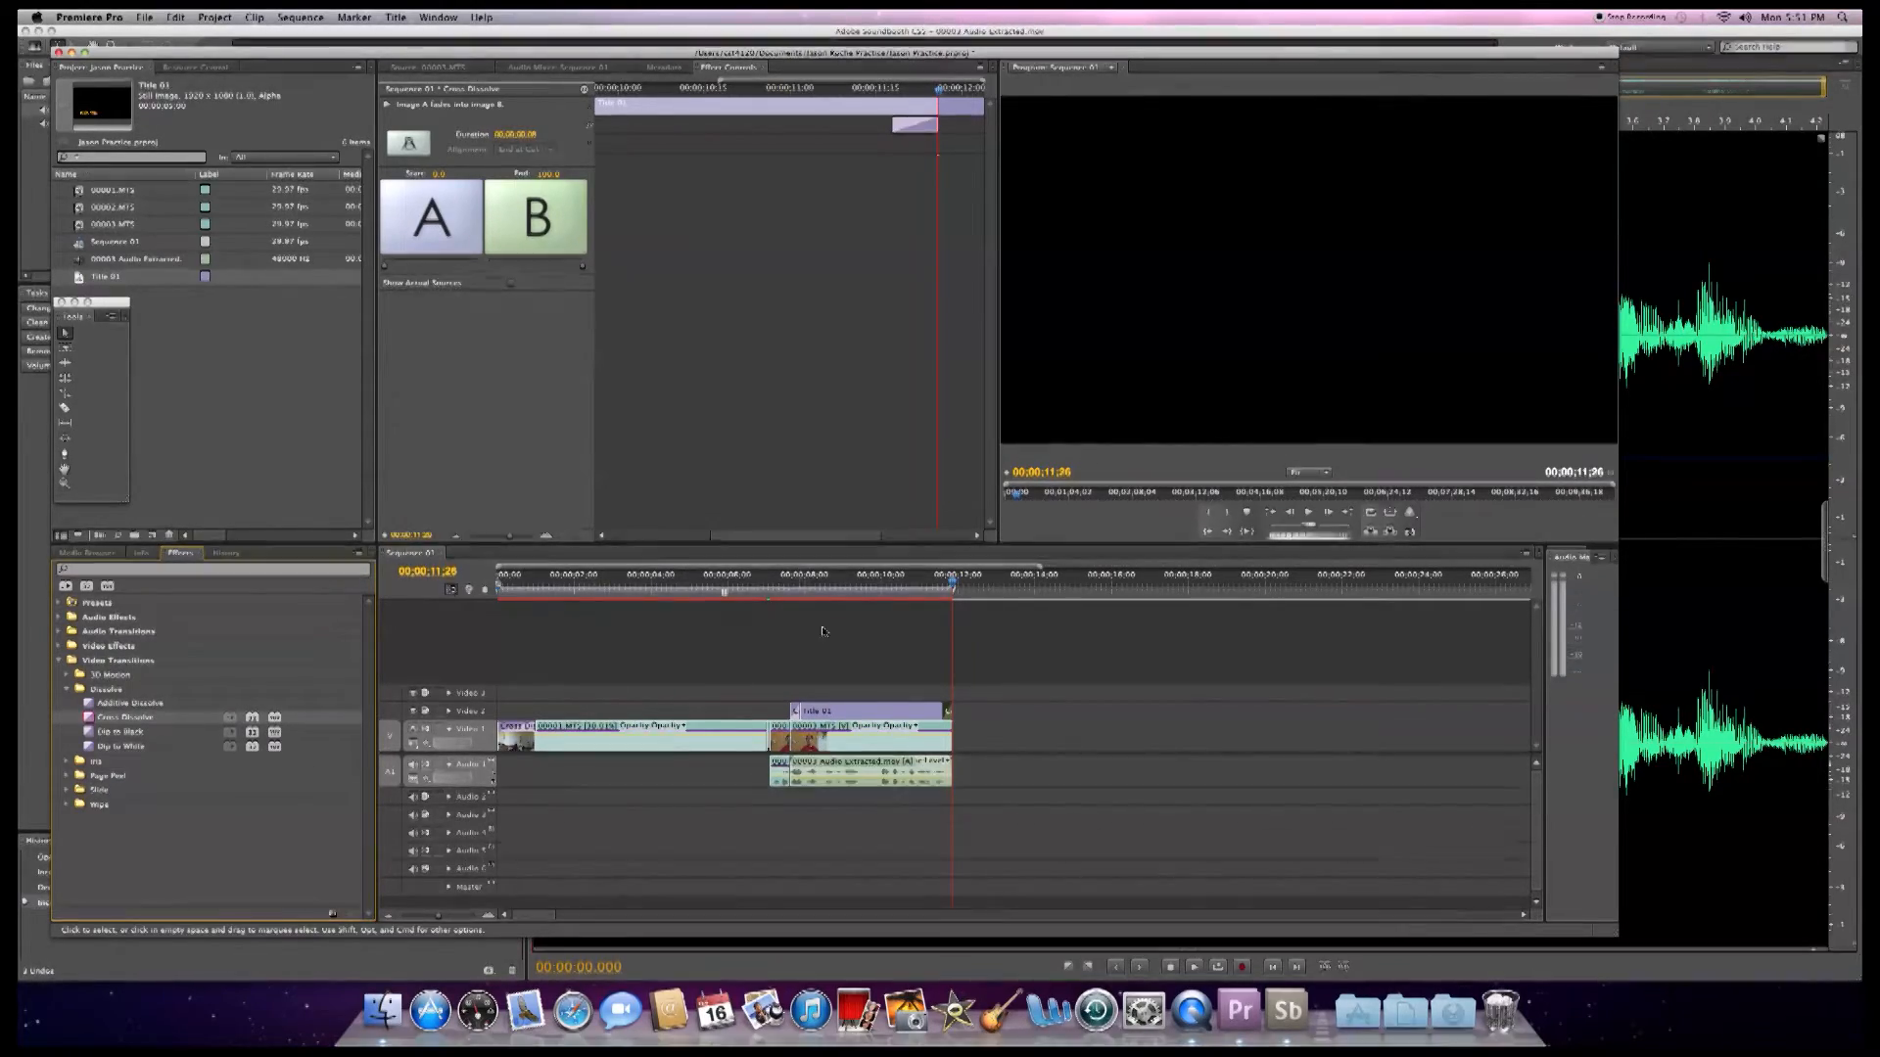
left_click_drag(952, 584, 442, 597)
key("space")
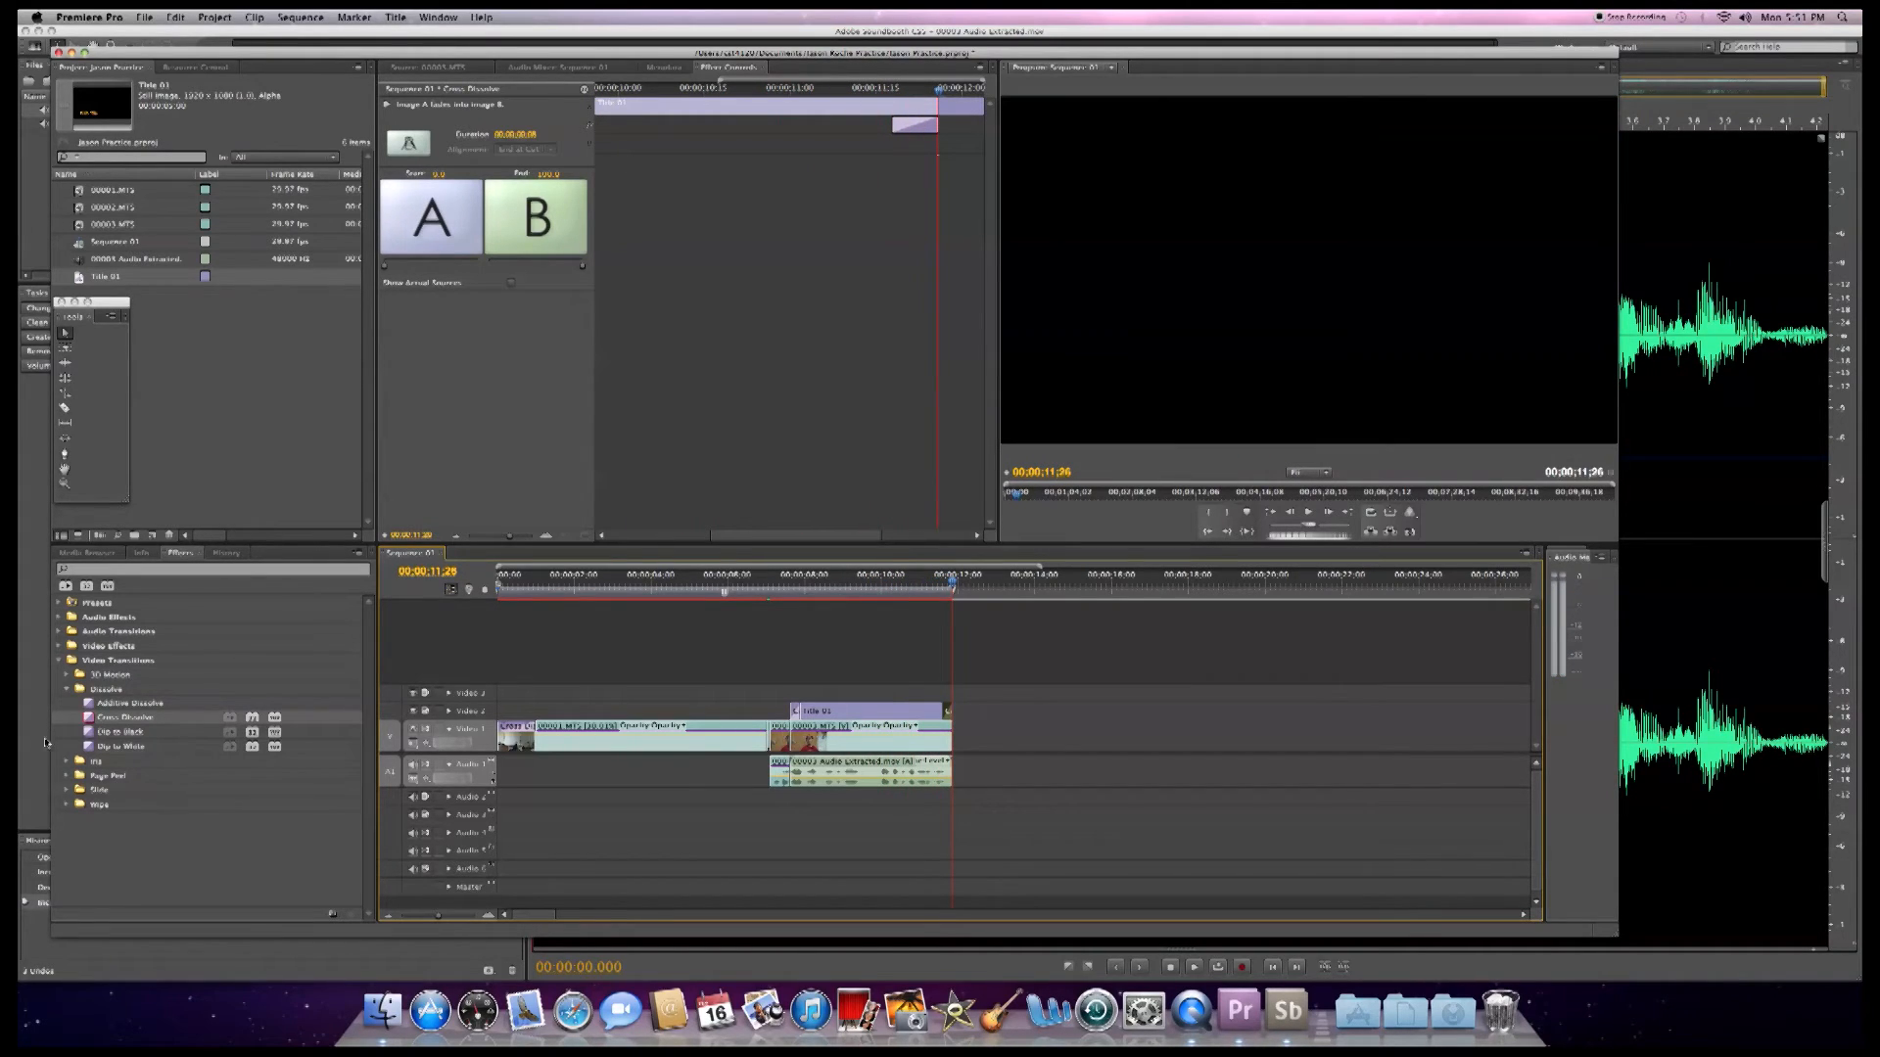
- Apply a Cross Dissolve to the end of the last clip on Video 1 and set its duration to 8 frames
left_click_drag(87, 722, 948, 747)
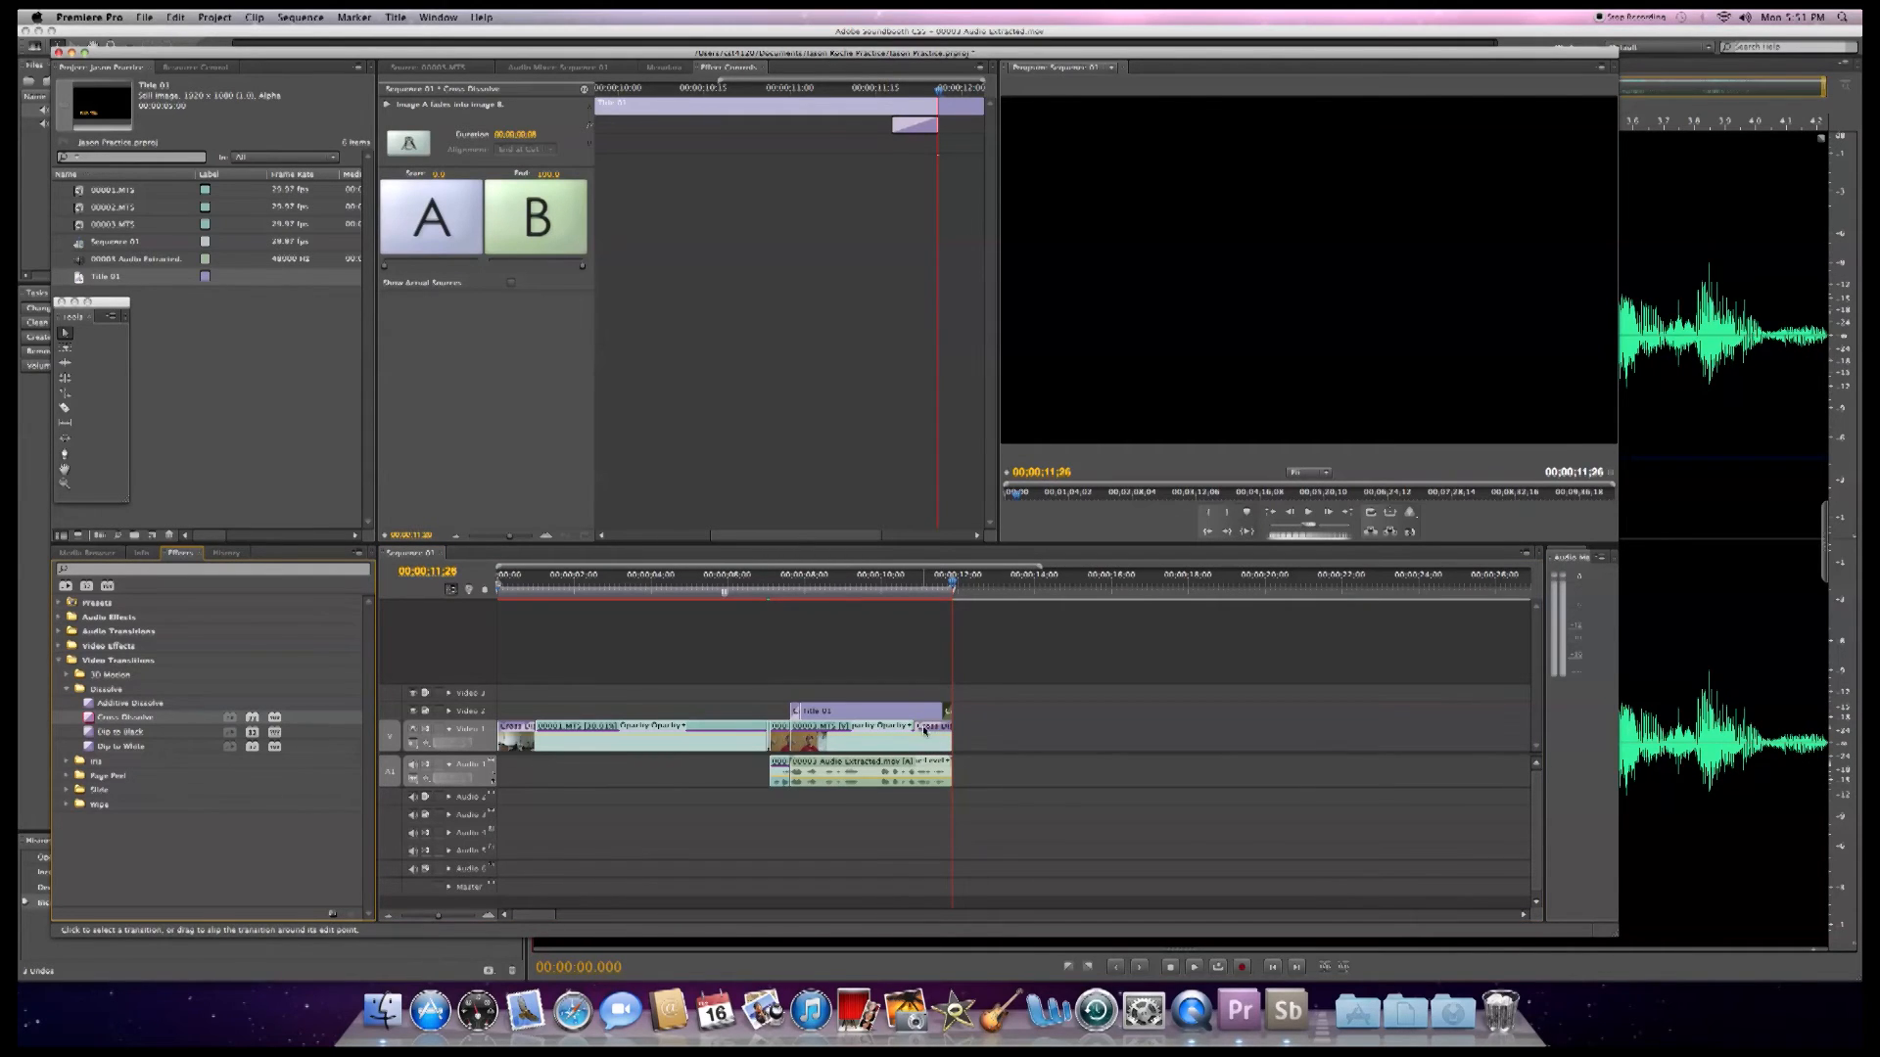
left_click(925, 729)
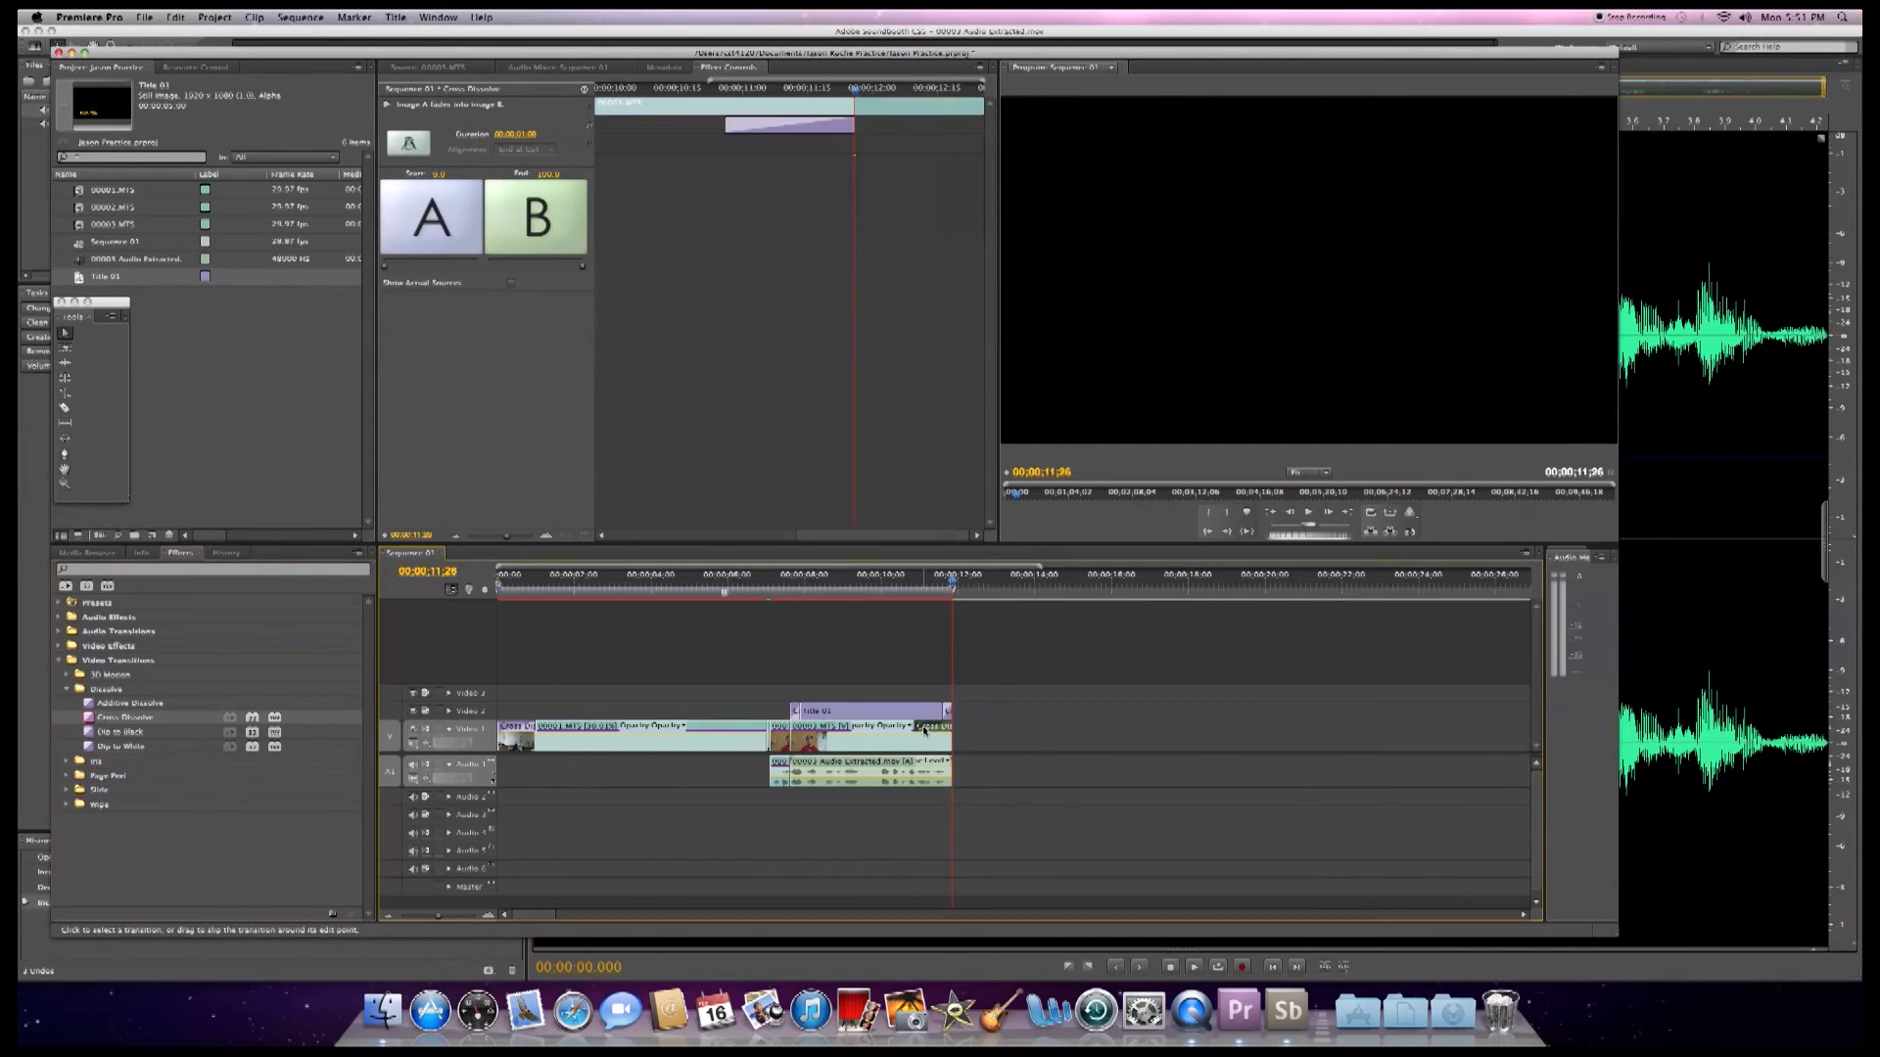
left_click(512, 135)
type("8")
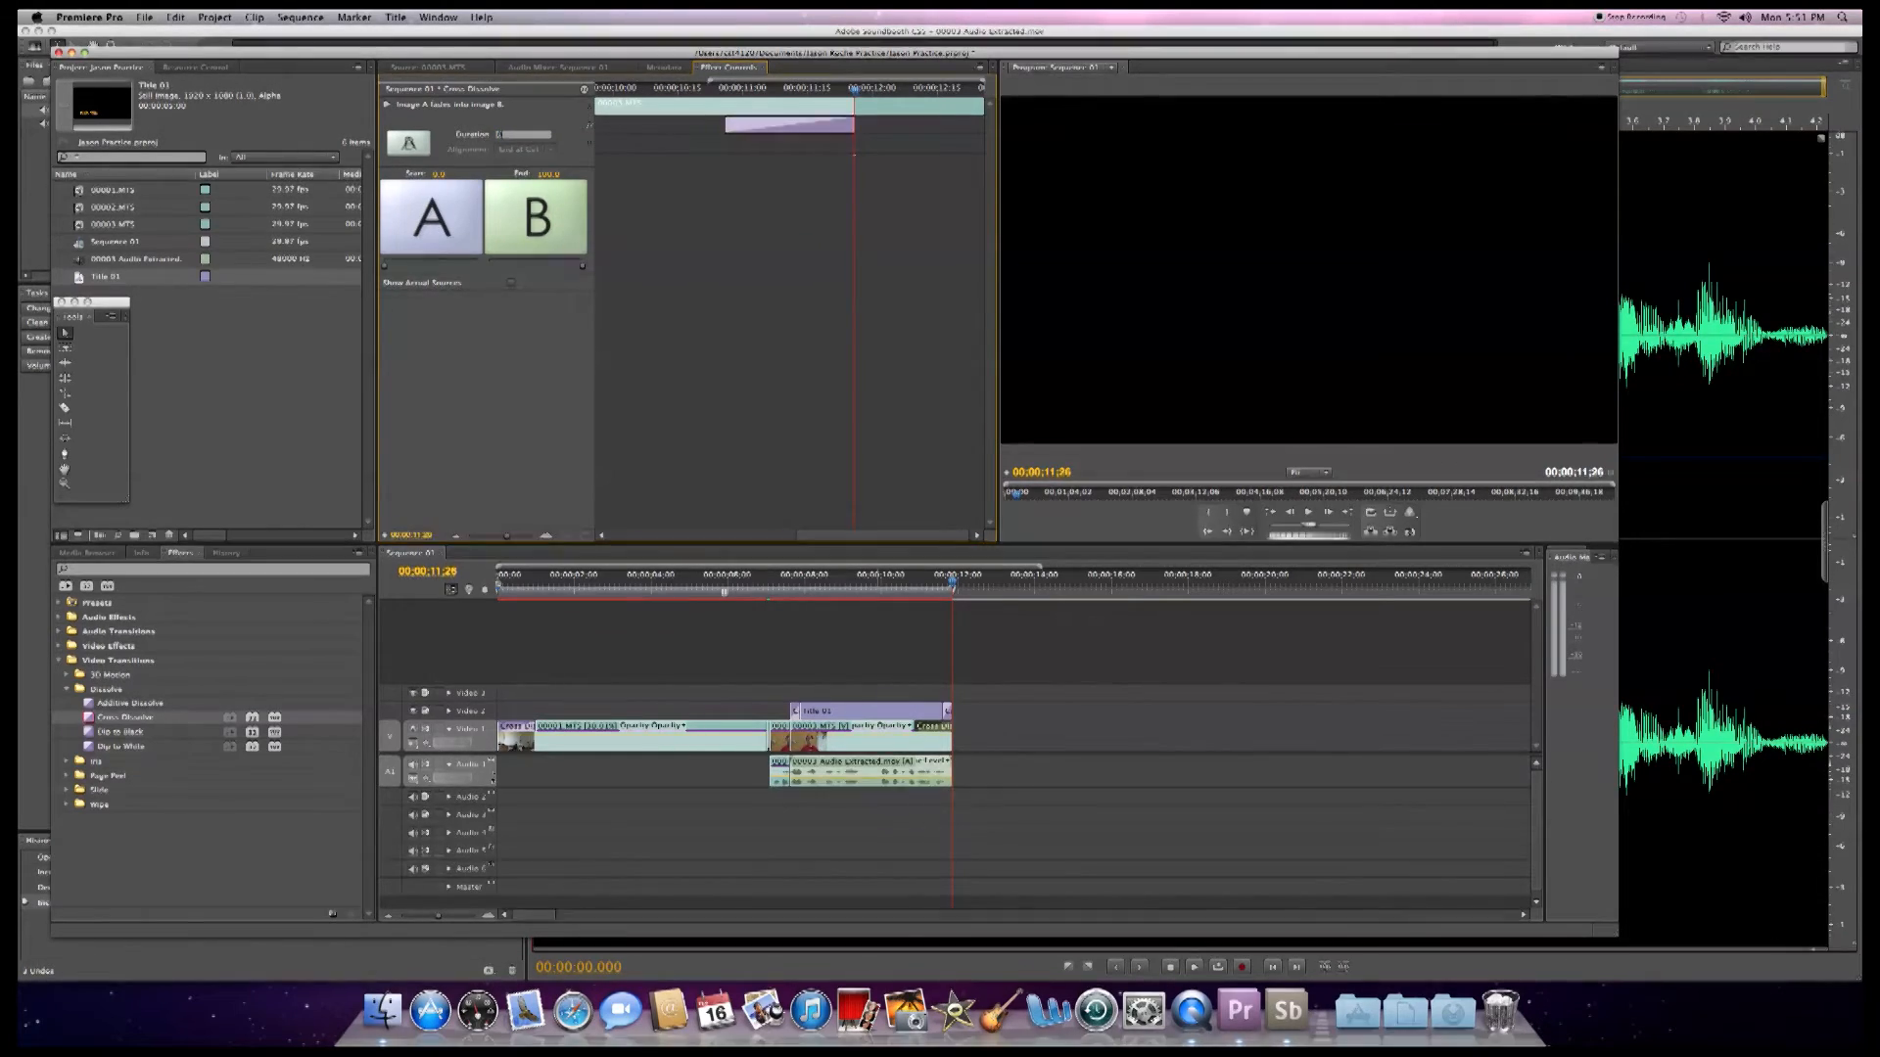
key("Return")
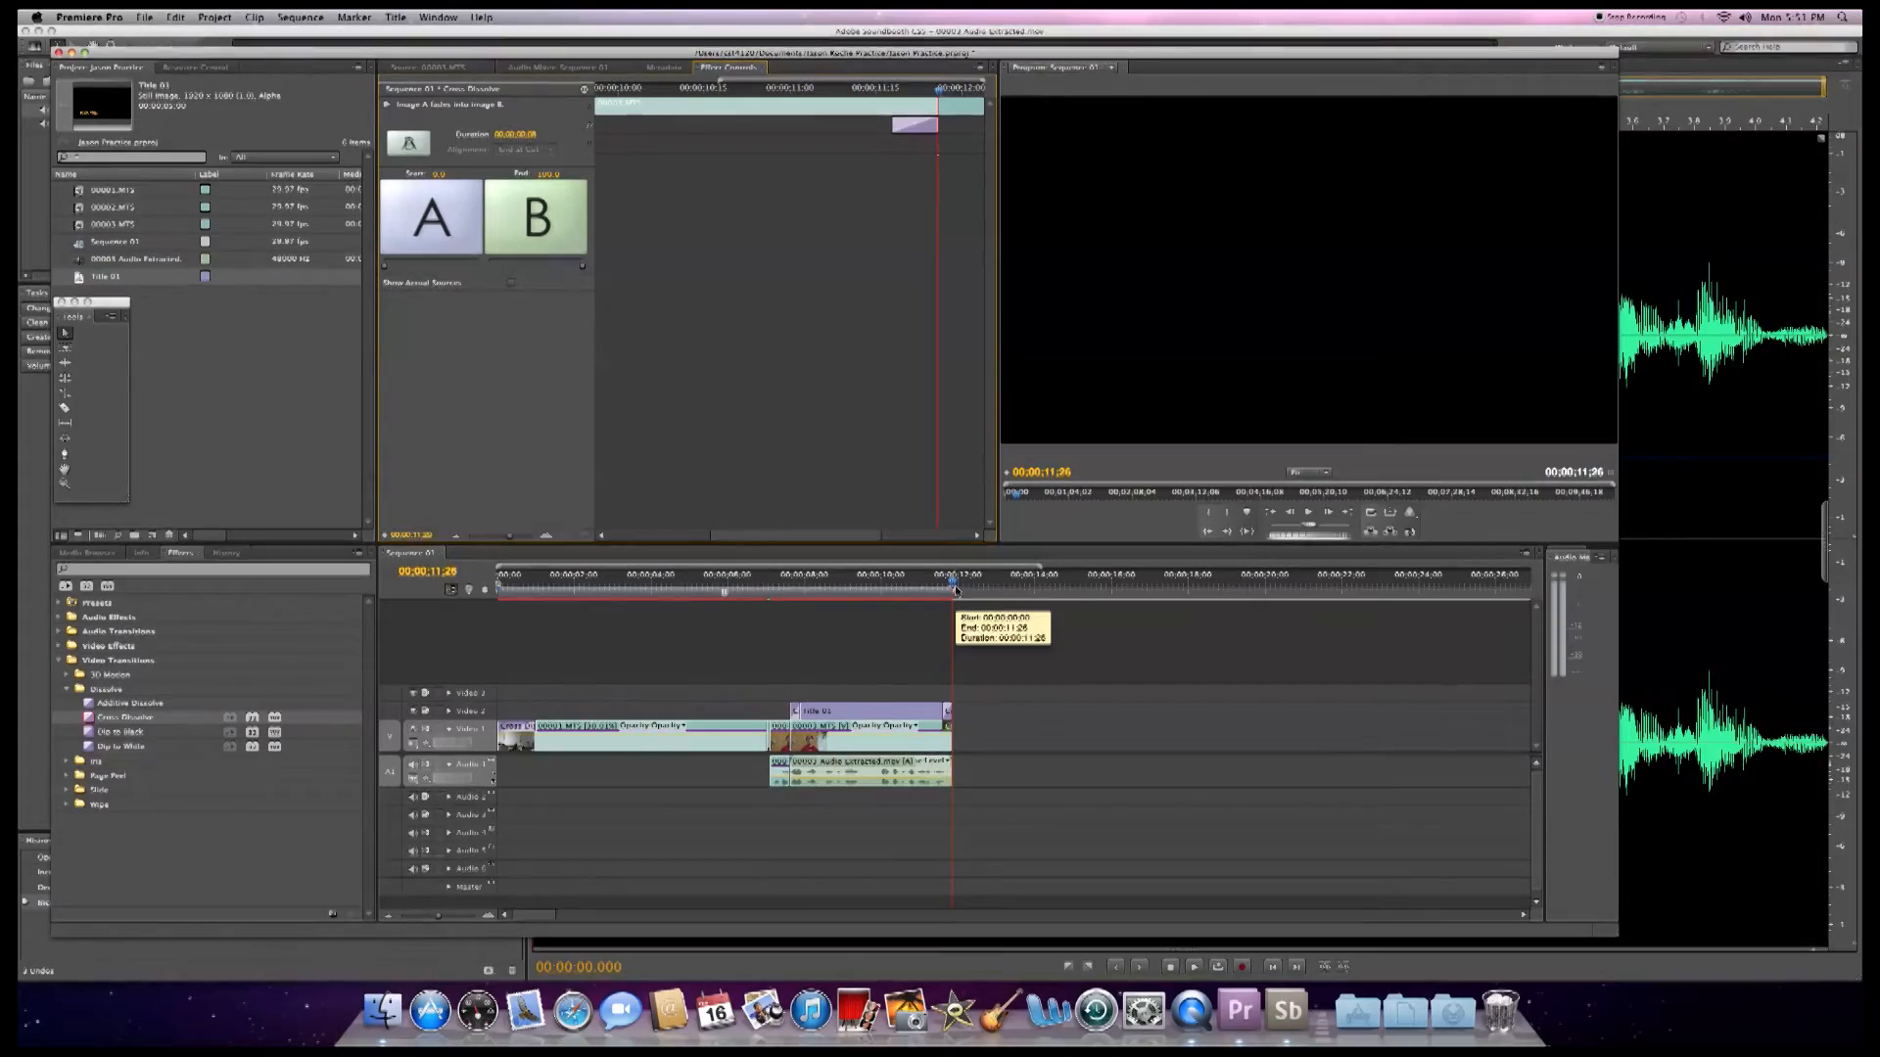
- Play the sequence from about 00;00;07;00 to check the ending, and scrub back to 00;00;09;18
left_click_drag(952, 586, 768, 602)
key("space")
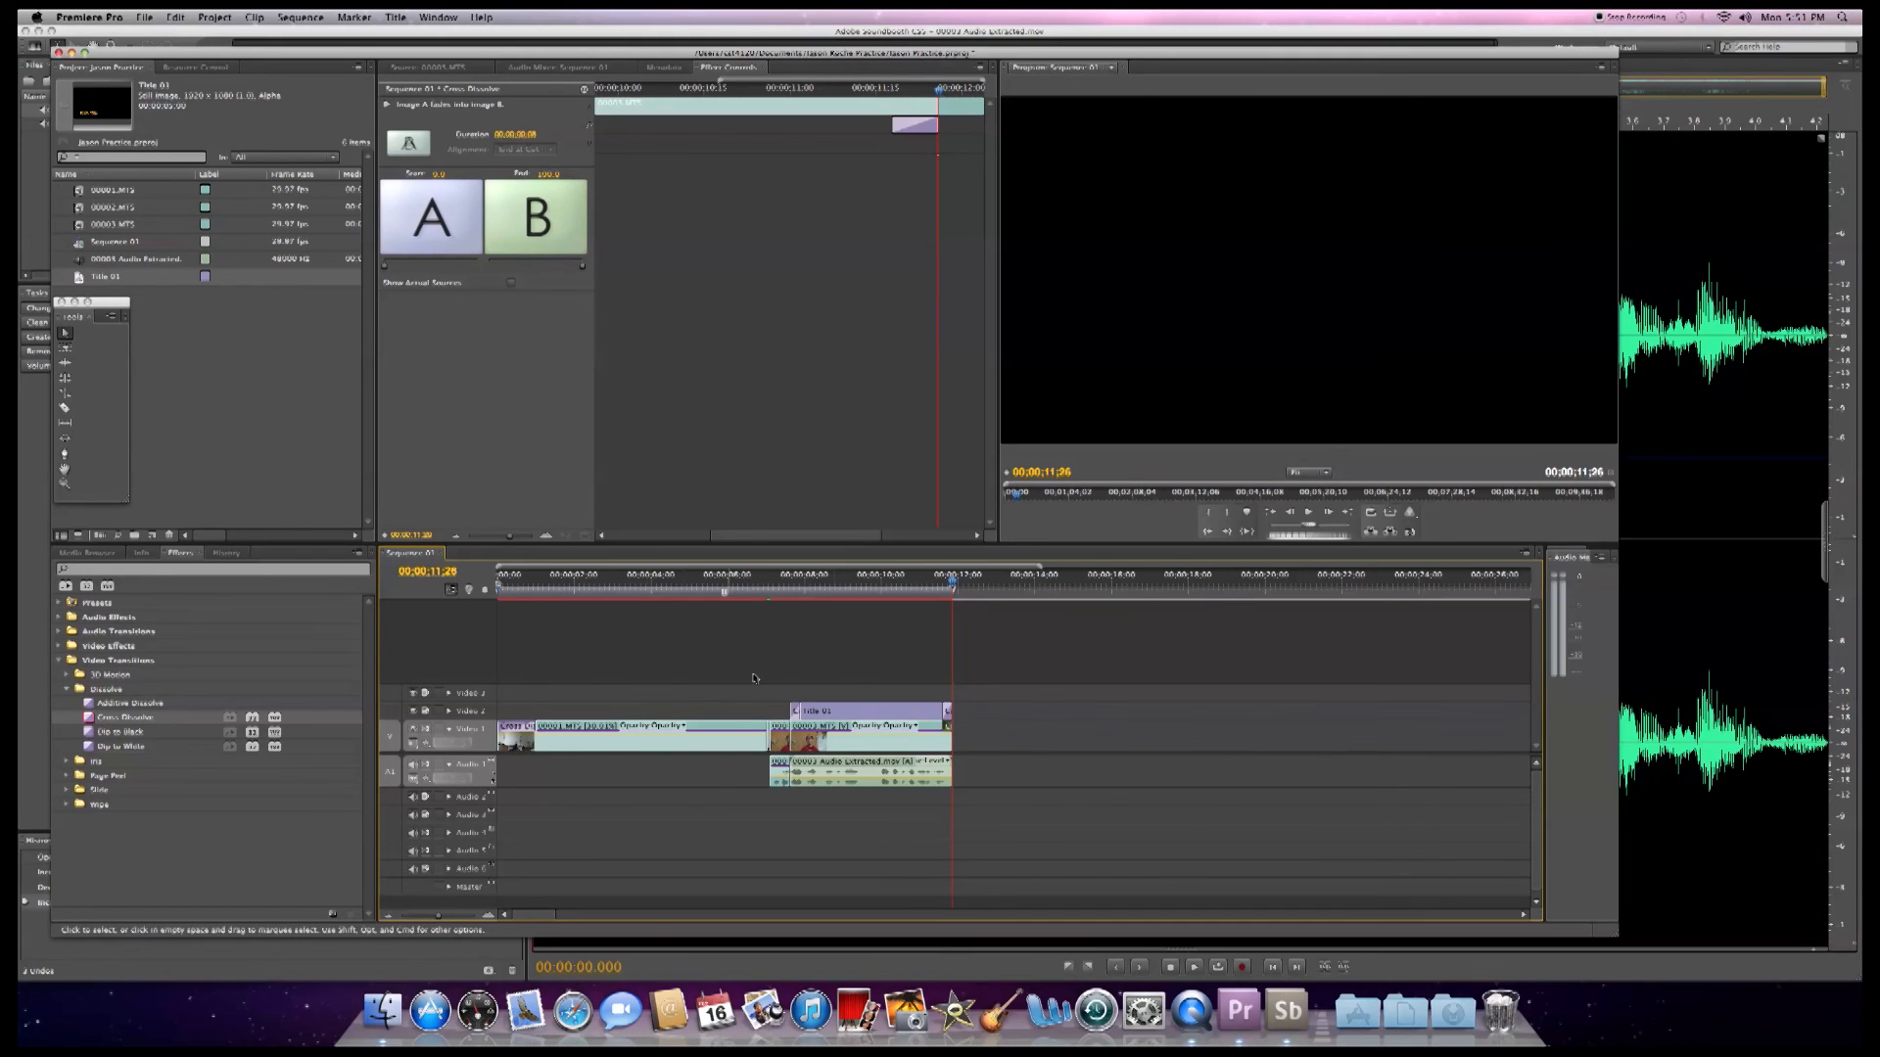
left_click(929, 586)
left_click_drag(929, 586, 867, 582)
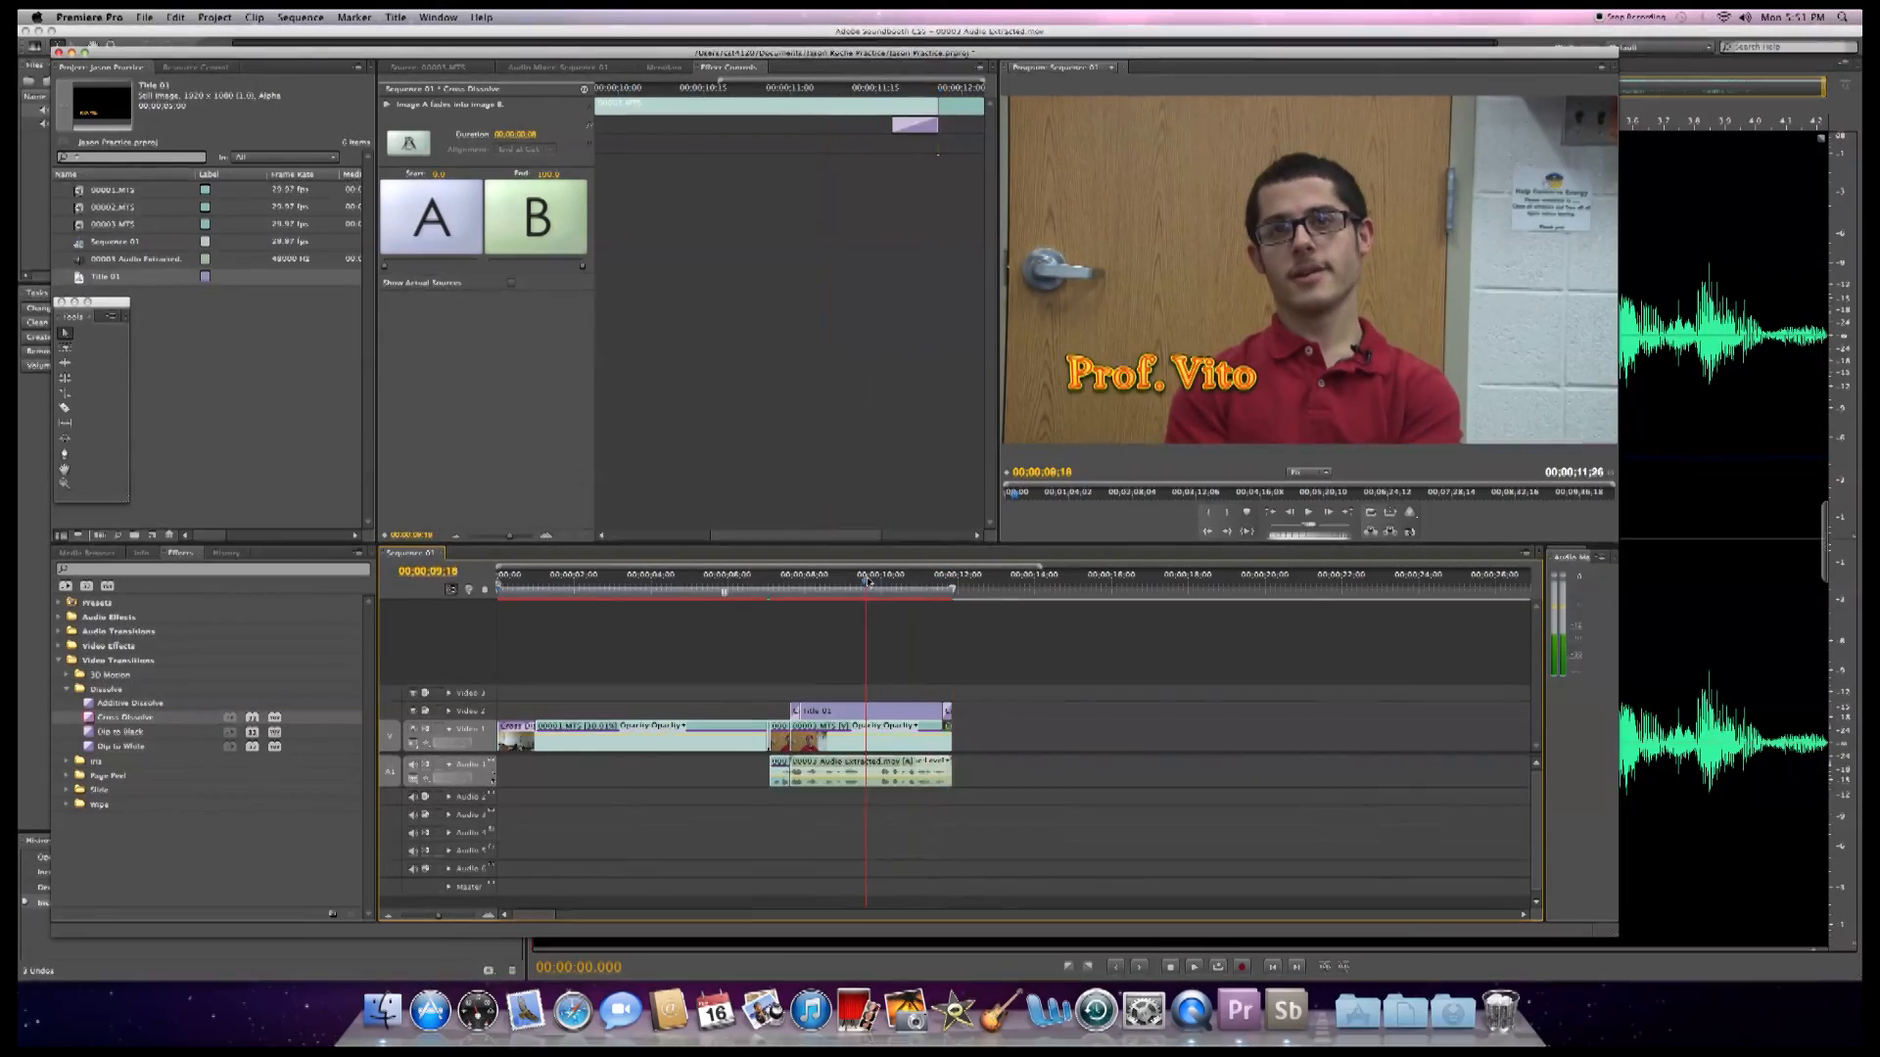